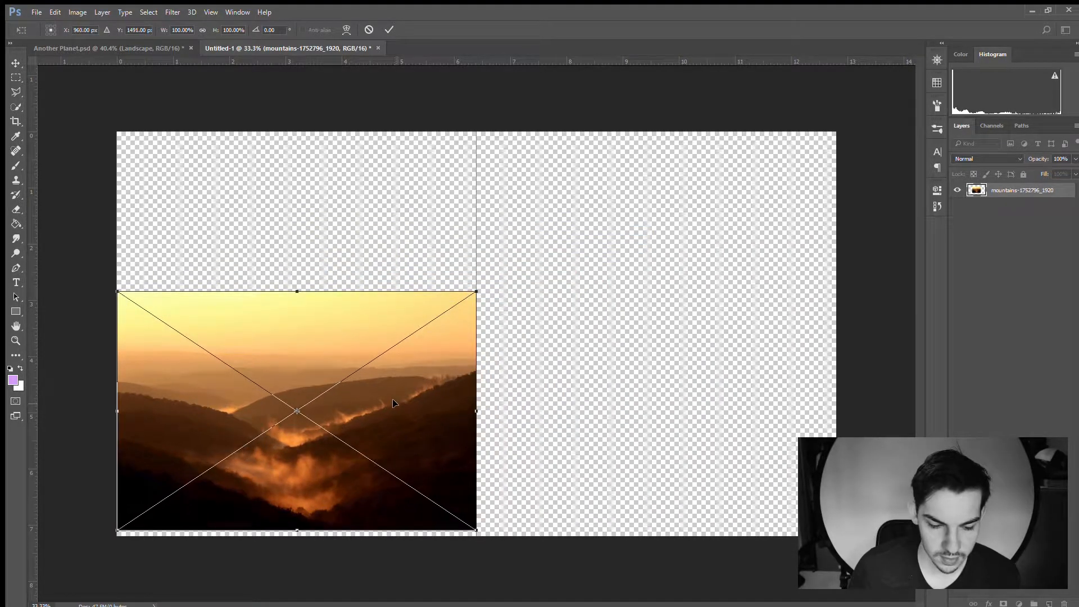
# Stretch the mountains image to the full canvas width, at 200% width and about 145% height, and place it in a group named Landscape
pyautogui.moveTo(478, 297); pyautogui.dragTo(838, 189)
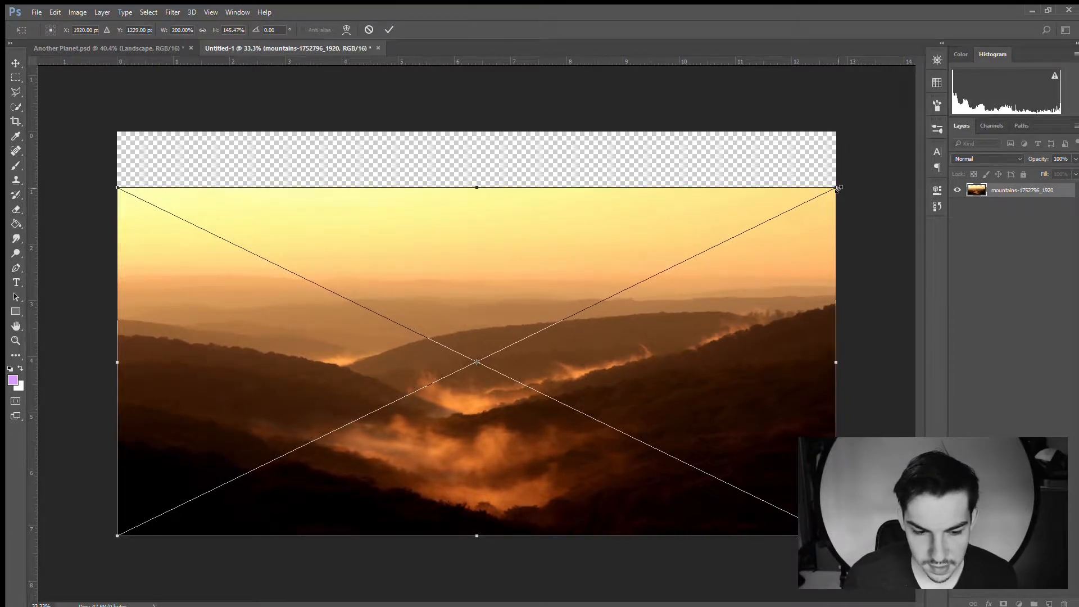
pyautogui.press('Return')
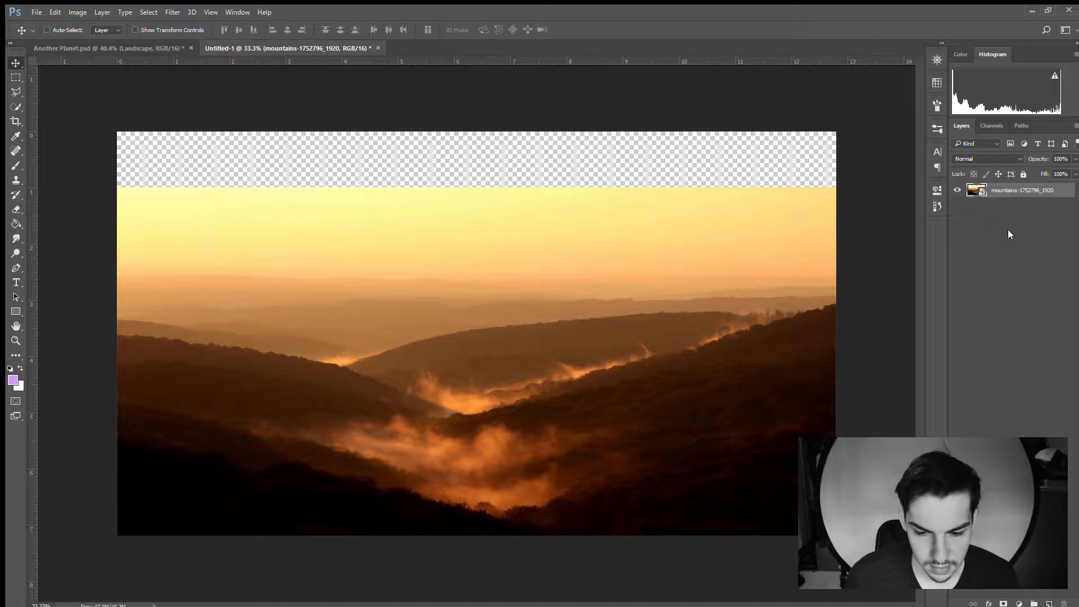
pyautogui.hotkey('ctrl', 'g')
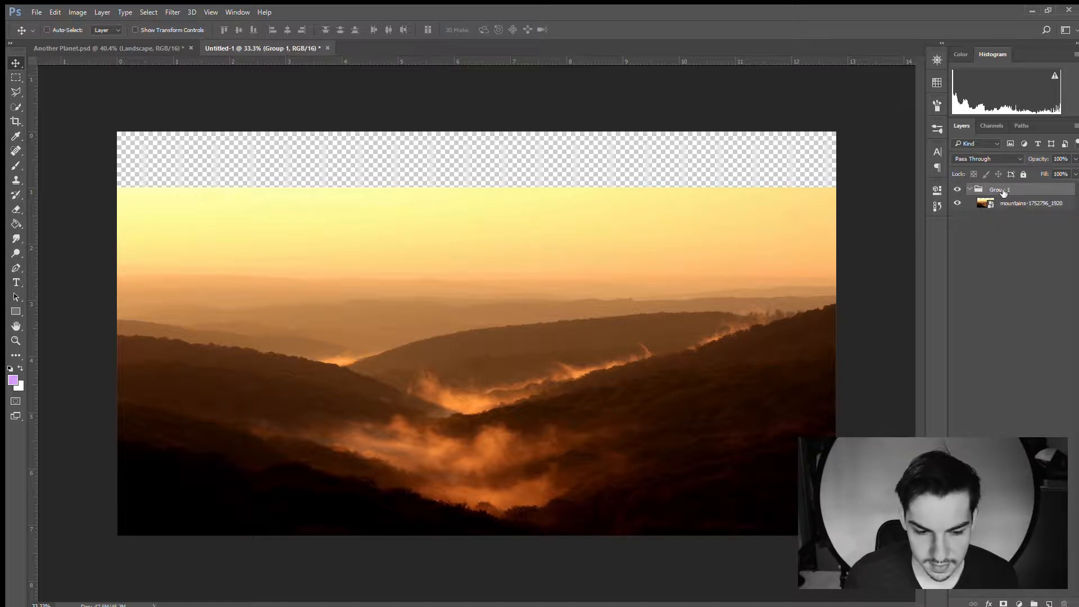
pyautogui.doubleClick(1000, 190)
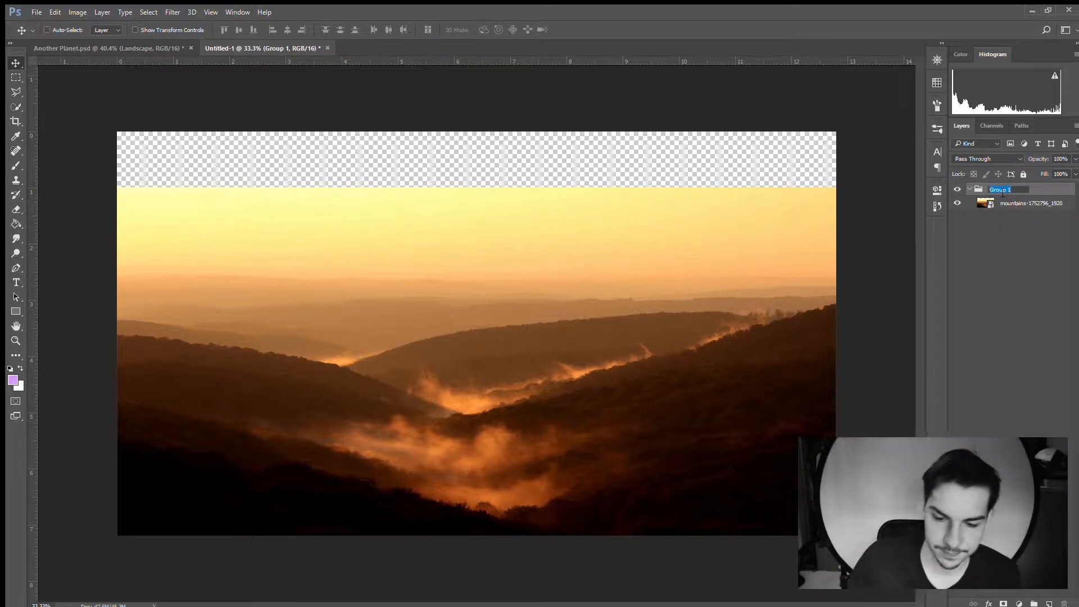
pyautogui.write('Landscape')
pyautogui.press('Return')
# Rename the mountains layer inside the group as Landscape and duplicate it
pyautogui.click(1045, 204)
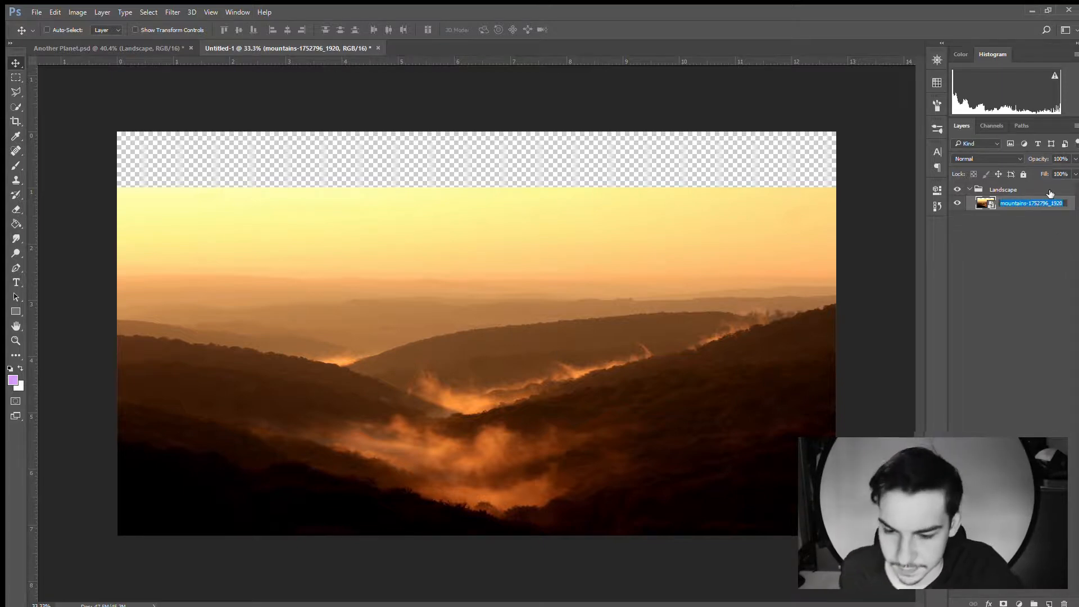
pyautogui.write('La')
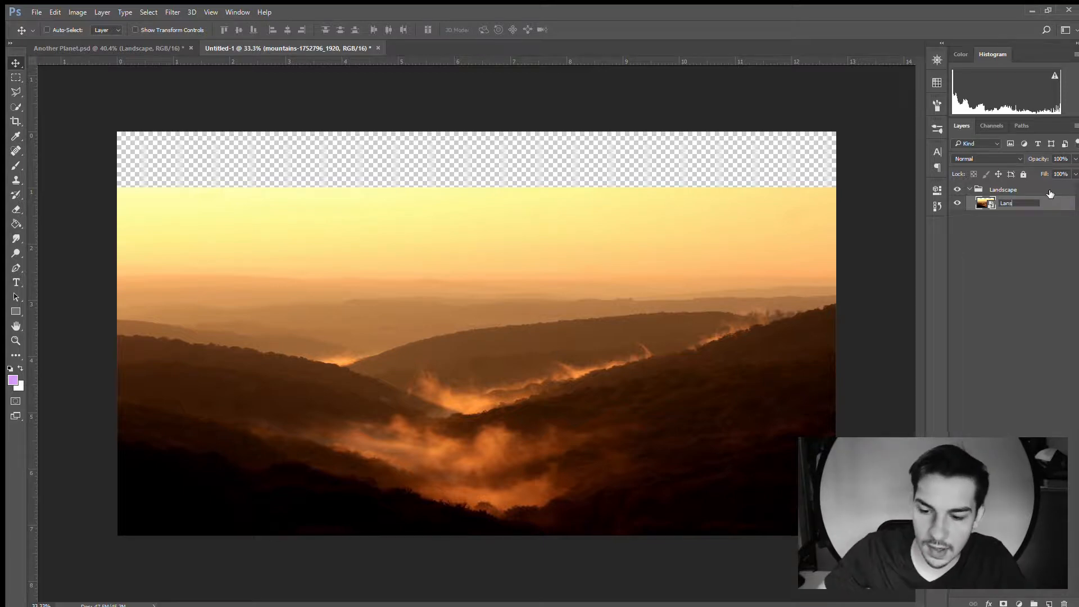
pyautogui.write('ndscap')
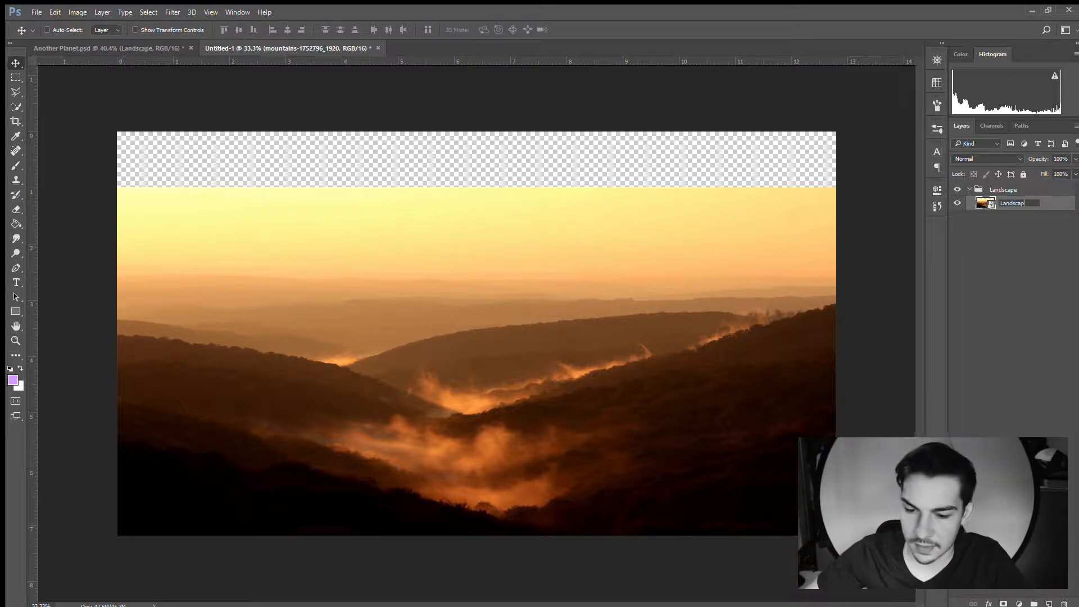
pyautogui.write('e')
pyautogui.press('Return')
pyautogui.press('ctrl')
pyautogui.hotkey('ctrl', 'j')
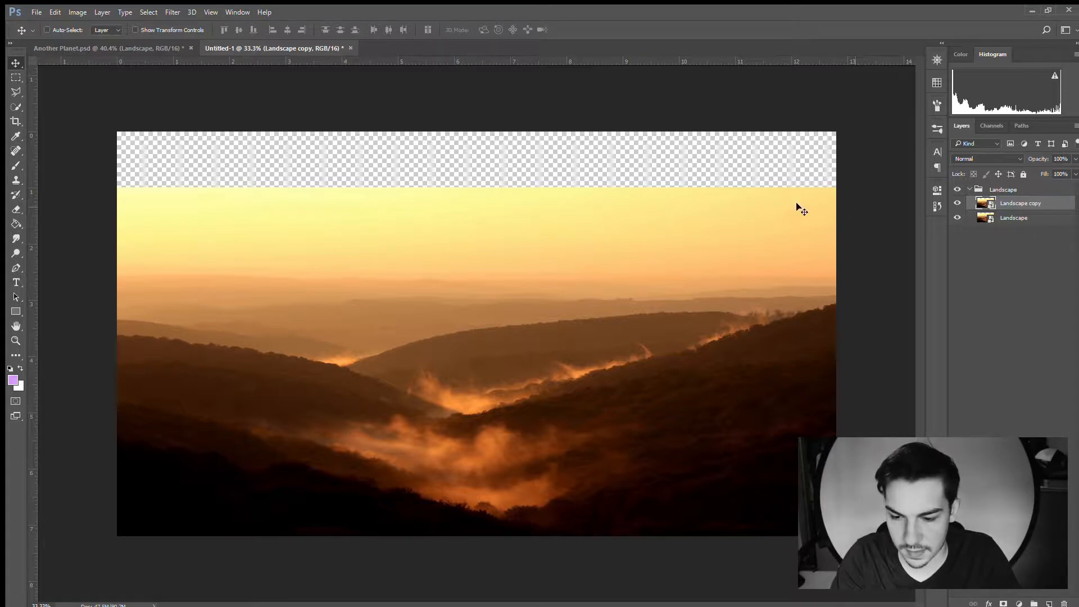
# Examine the hills and planet in the finished Another Planet.psd composition, and return to the Untitled-1 document
pyautogui.click(16, 107)
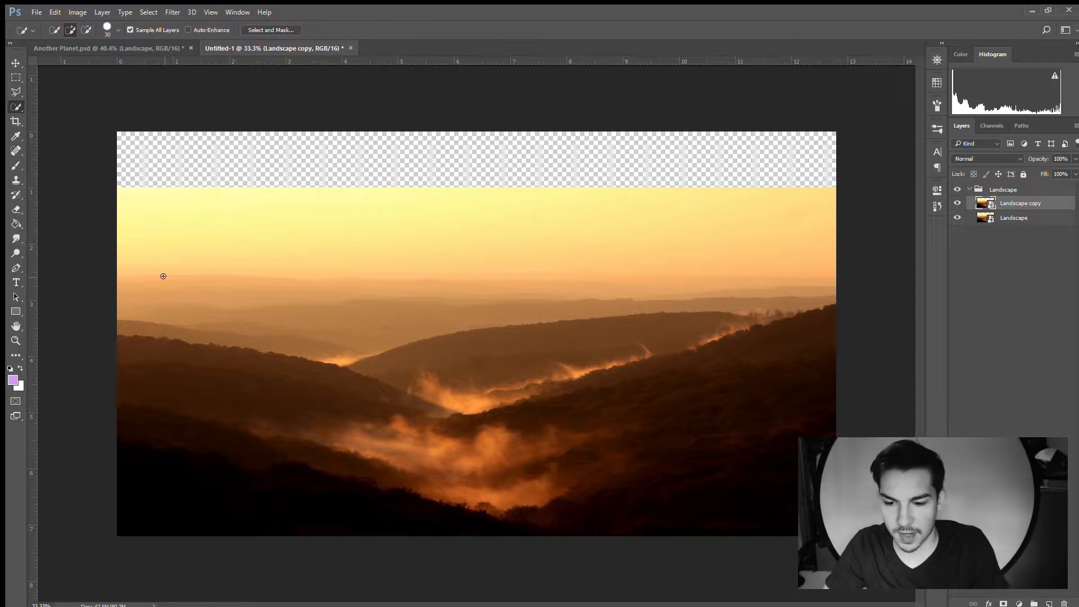
pyautogui.click(102, 49)
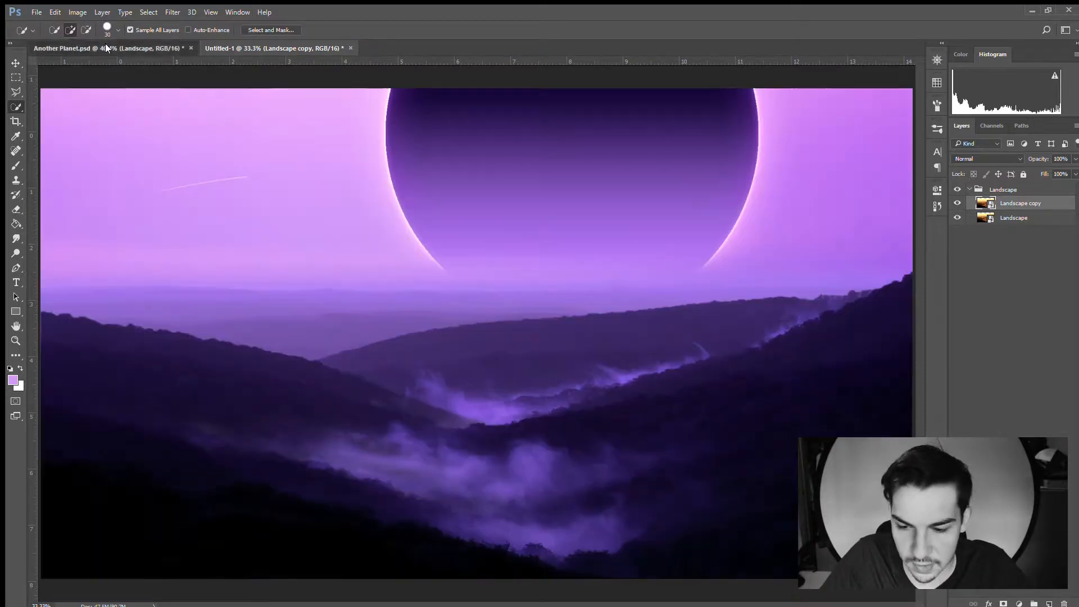
pyautogui.click(15, 341)
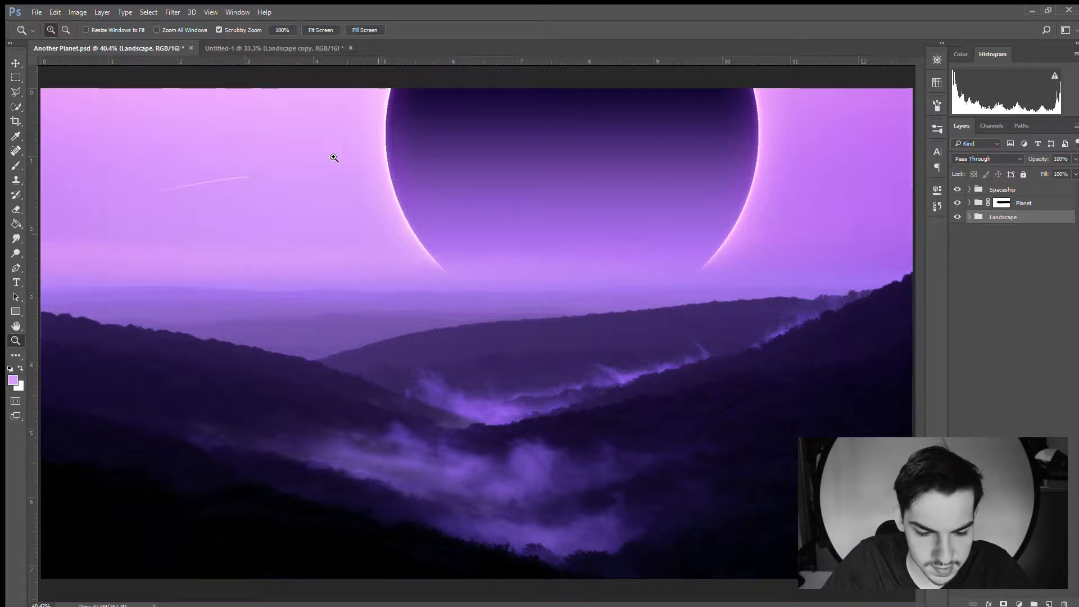
pyautogui.click(260, 46)
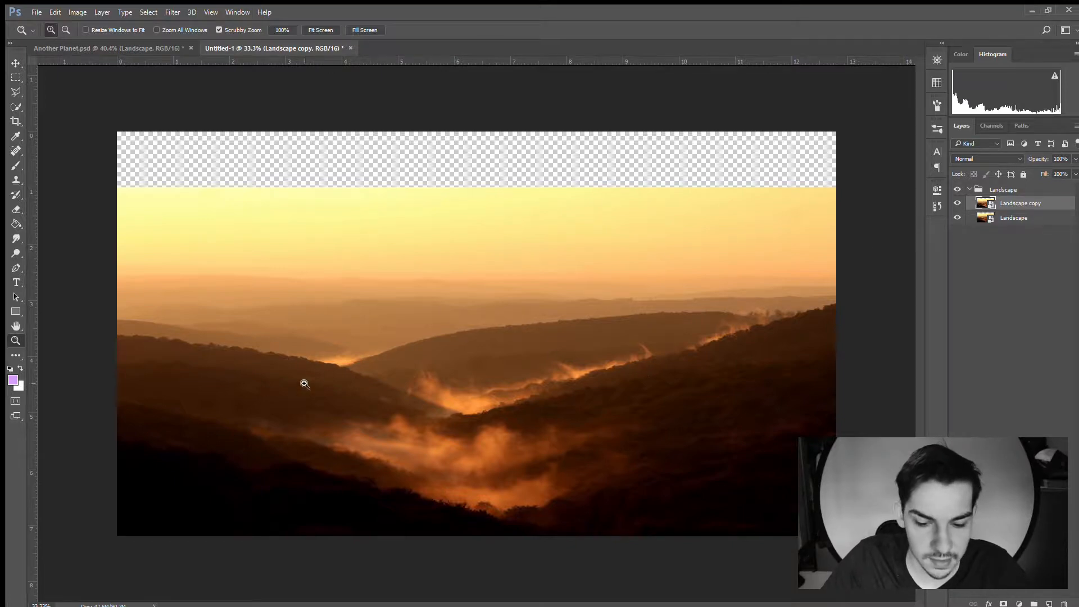
# Quick-select the dark foreground hills on the Landscape copy layer, extending the selection over the misty gap at the right ridge
pyautogui.click(16, 107)
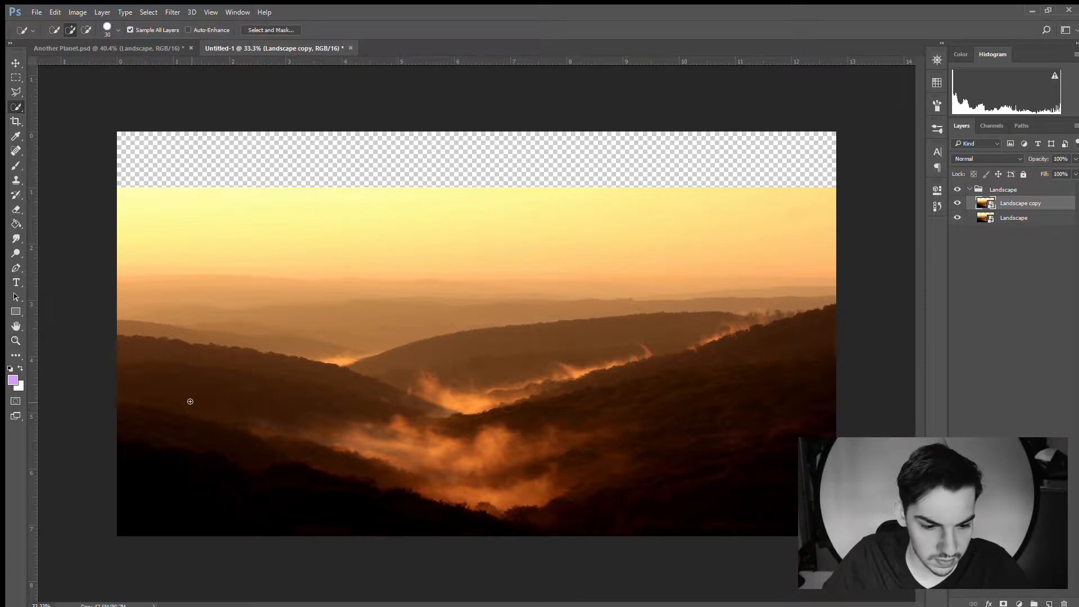
pyautogui.moveTo(299, 388)
pyautogui.mouseDown()
pyautogui.moveTo(353, 399)
pyautogui.moveTo(420, 435)
pyautogui.moveTo(531, 445)
pyautogui.moveTo(597, 435)
pyautogui.moveTo(705, 390)
pyautogui.mouseUp()
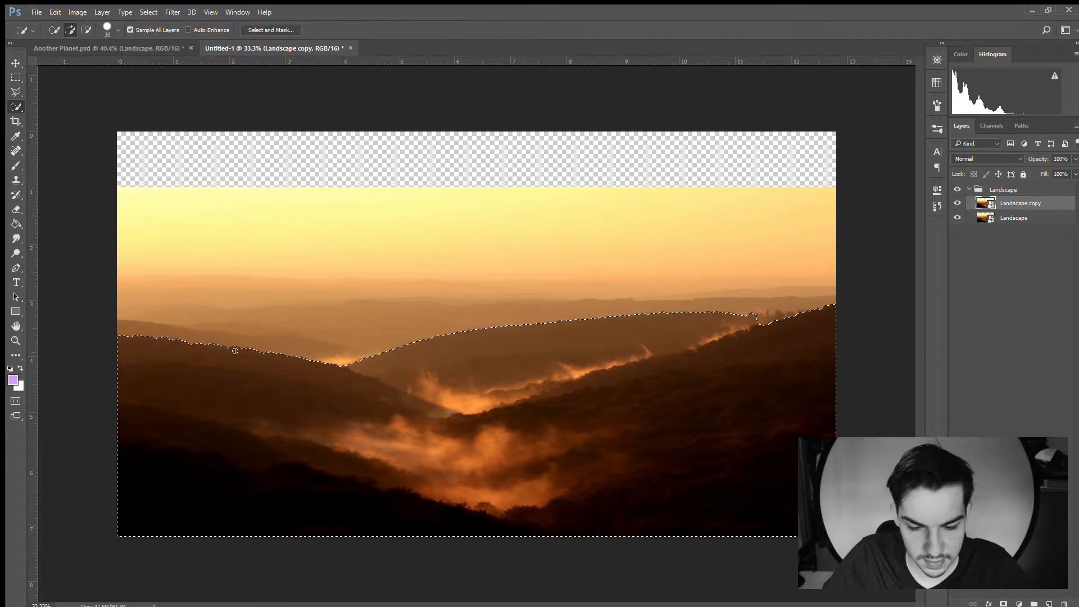
pyautogui.press('z')
pyautogui.moveTo(791, 310); pyautogui.dragTo(843, 311)
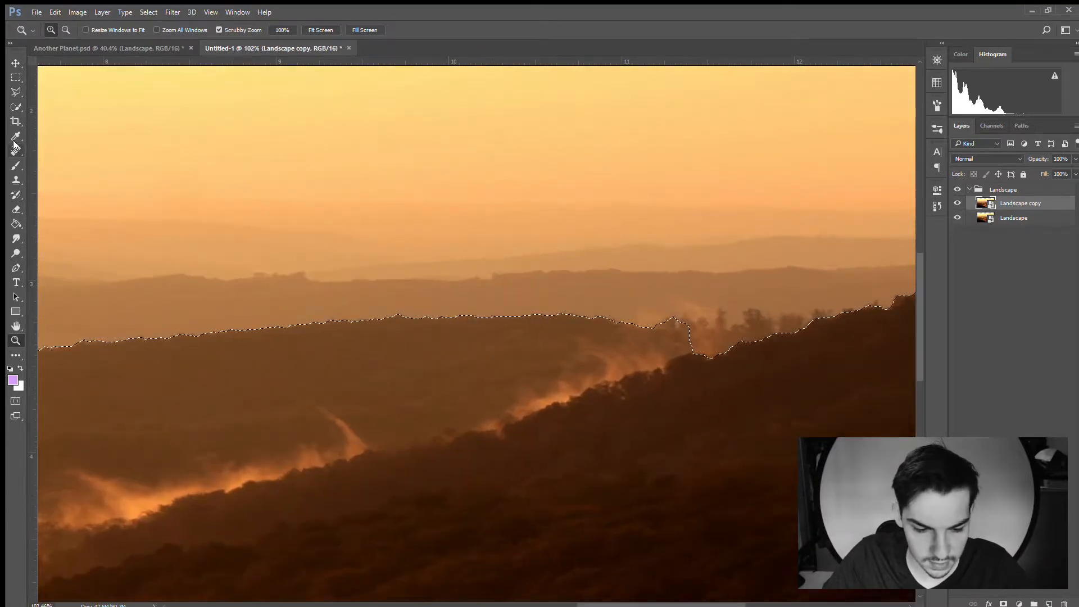
pyautogui.click(16, 106)
pyautogui.moveTo(752, 358)
pyautogui.mouseDown()
pyautogui.moveTo(719, 347)
pyautogui.moveTo(753, 331)
pyautogui.moveTo(766, 356)
pyautogui.moveTo(798, 341)
pyautogui.mouseUp()
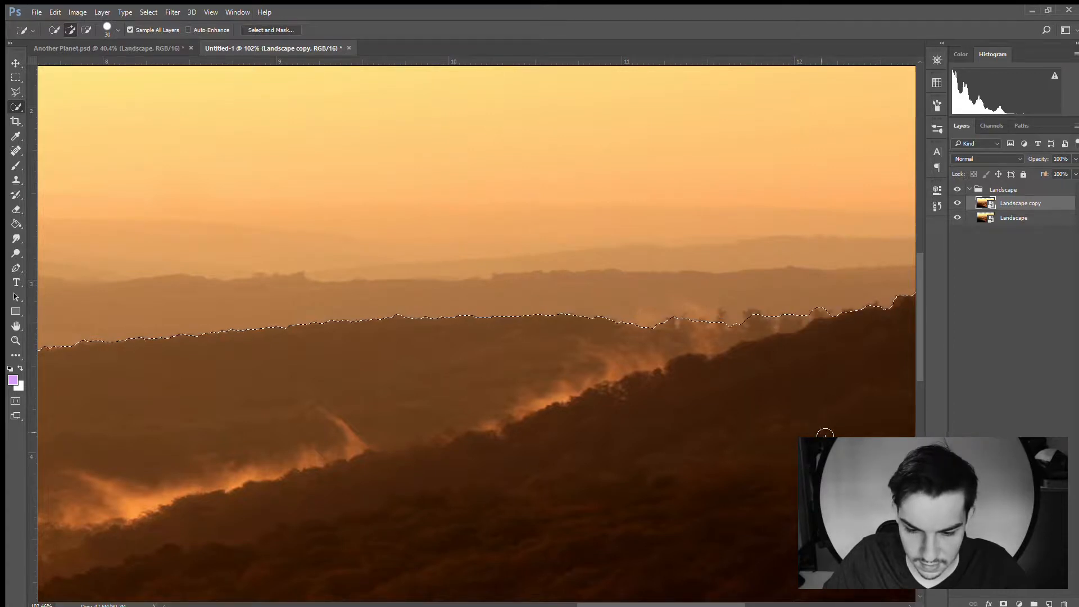
# Reduce the Quick Selection brush to size 10 and add the small treetops on the right ridge to the selection
pyautogui.press('[')
pyautogui.press('[')
pyautogui.press('[')
pyautogui.press('[')
pyautogui.moveTo(723, 322); pyautogui.dragTo(723, 315)
pyautogui.click(755, 316)
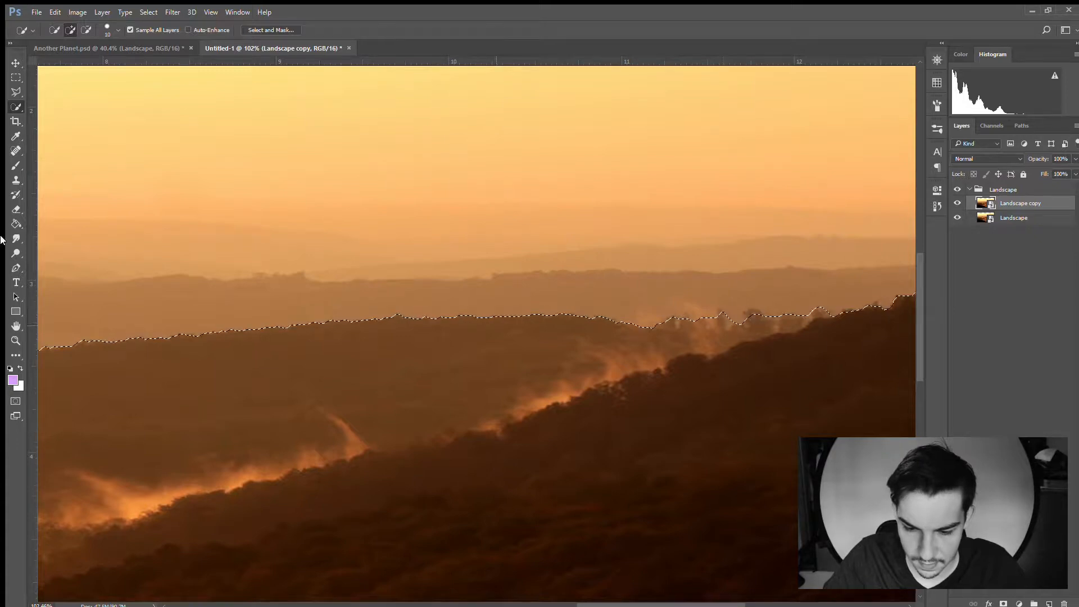
# Copy the selected hills to a new layer and hide the Landscape copy layer
pyautogui.press('z')
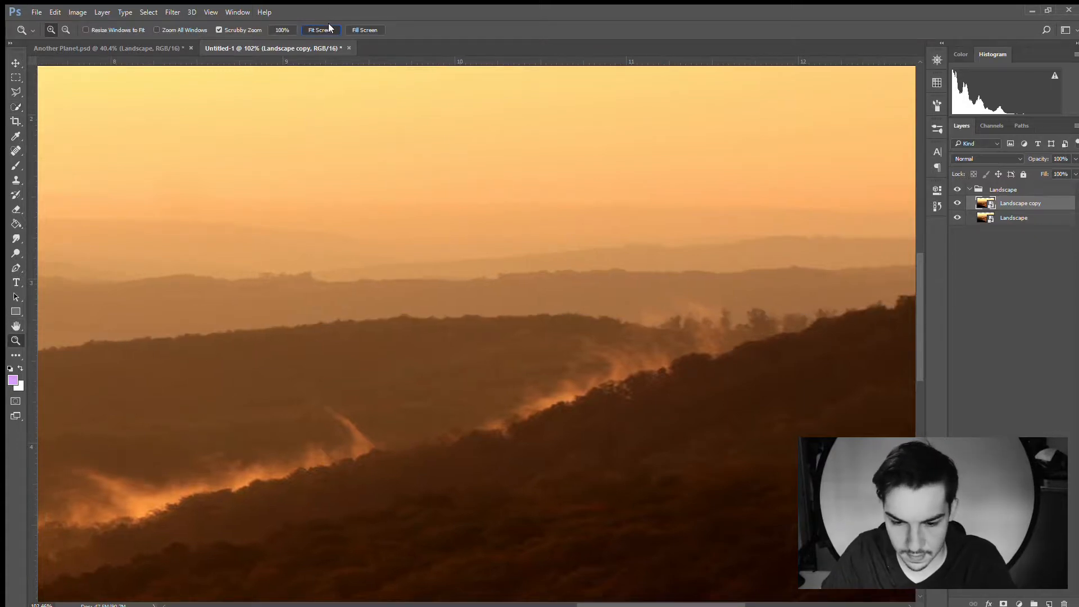
pyautogui.click(328, 27)
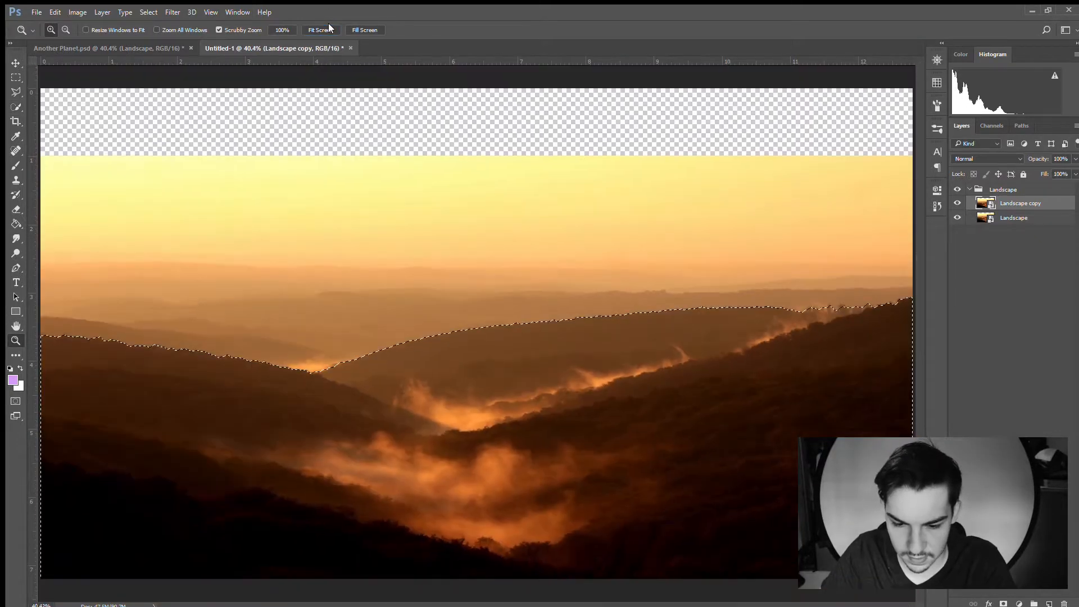
pyautogui.click(16, 77)
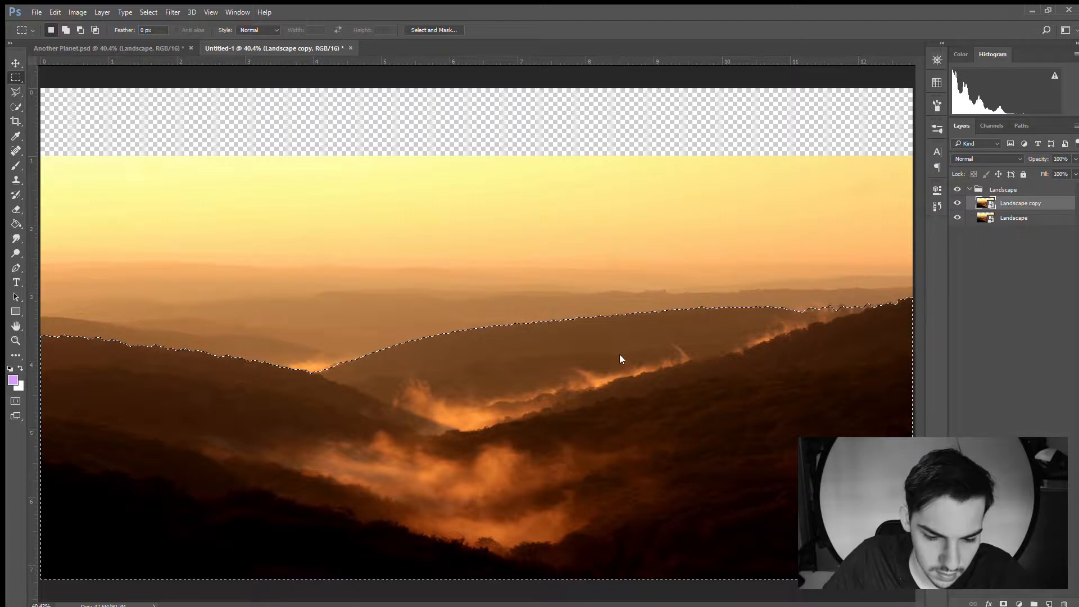
pyautogui.hotkey('ctrl', 'j')
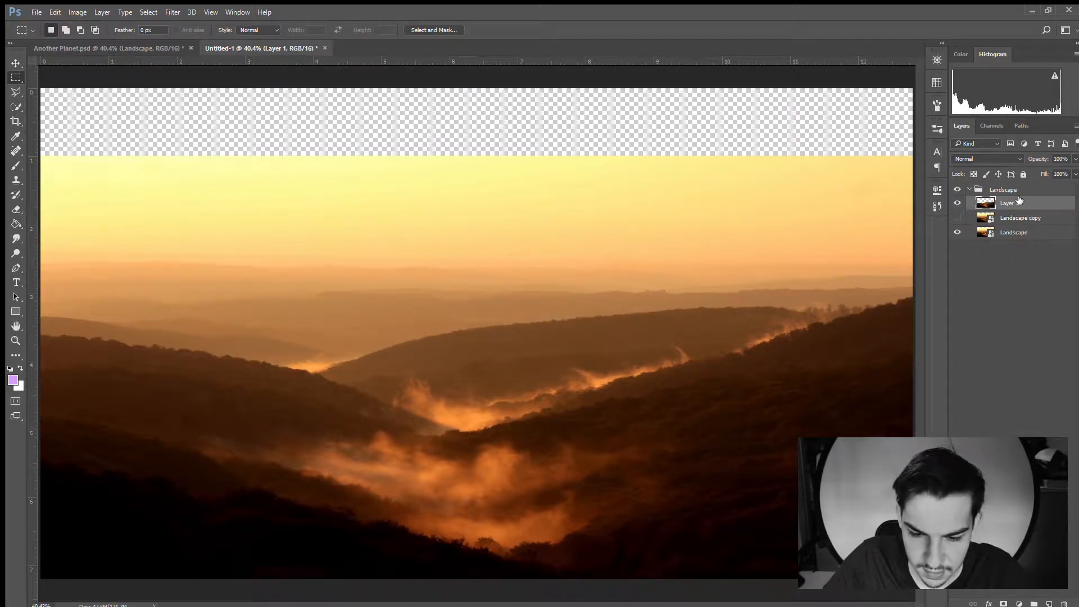
# Warp Layer 1 to raise the hills at both upper corners, and pull its lower-left corner outward beyond the canvas
pyautogui.hotkey('ctrl', 't')
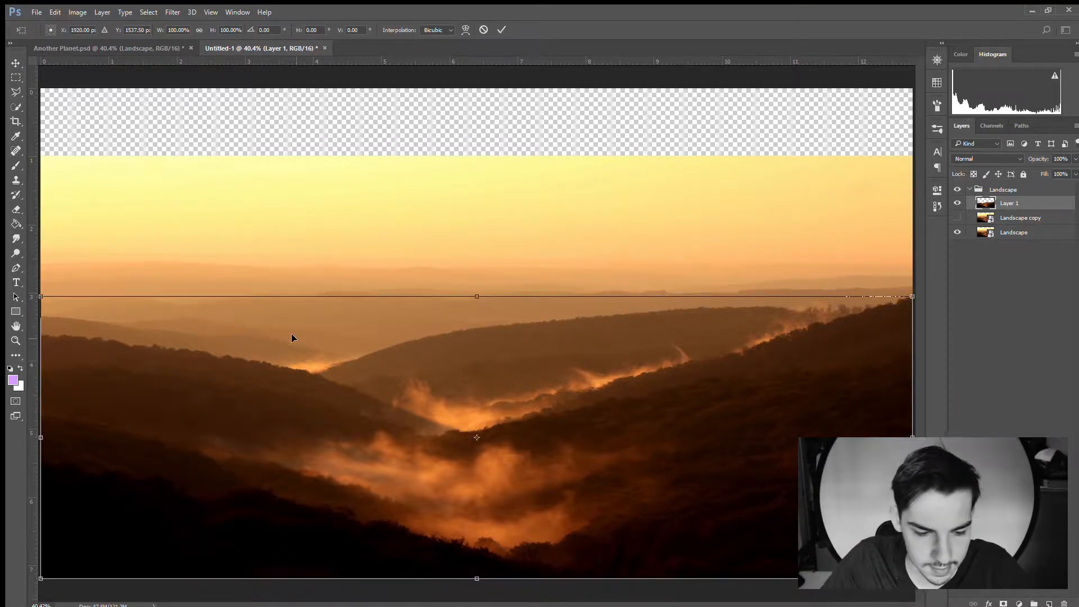
pyautogui.click(463, 29)
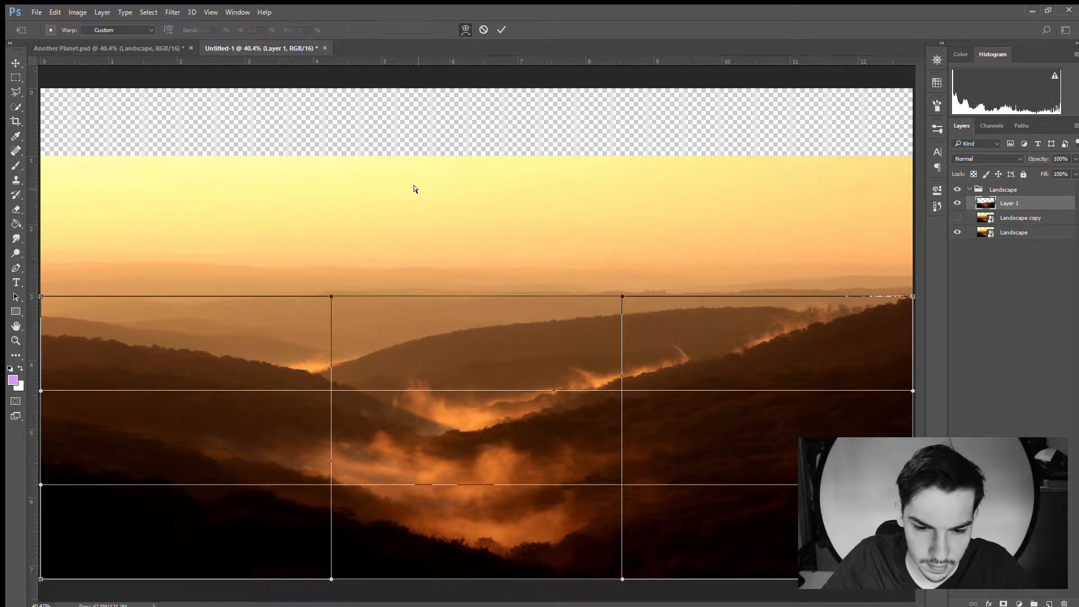
pyautogui.moveTo(43, 299); pyautogui.dragTo(26, 207)
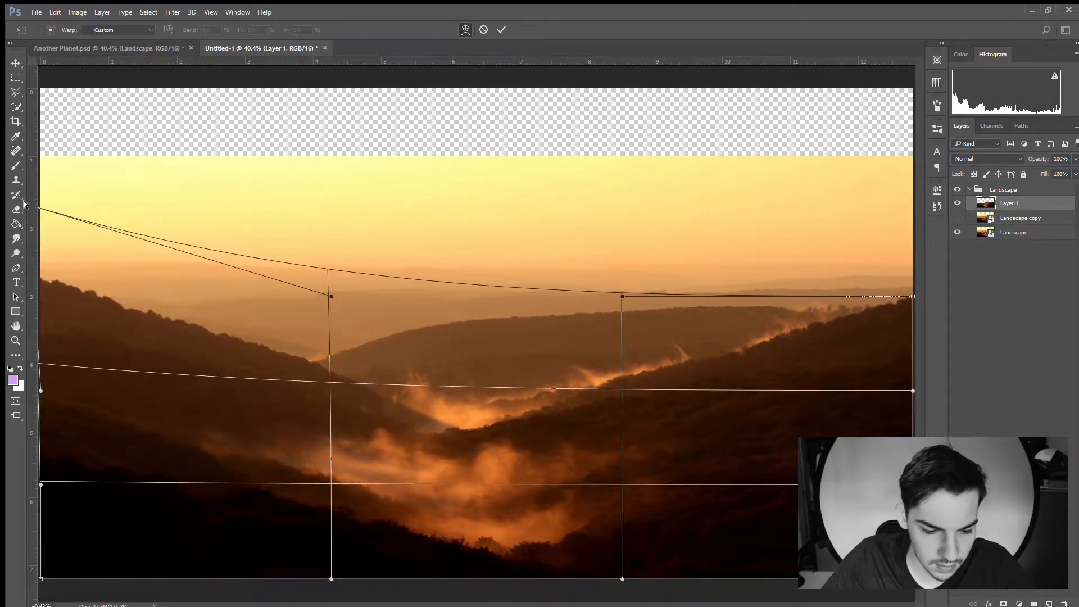
pyautogui.moveTo(915, 284); pyautogui.dragTo(913, 255)
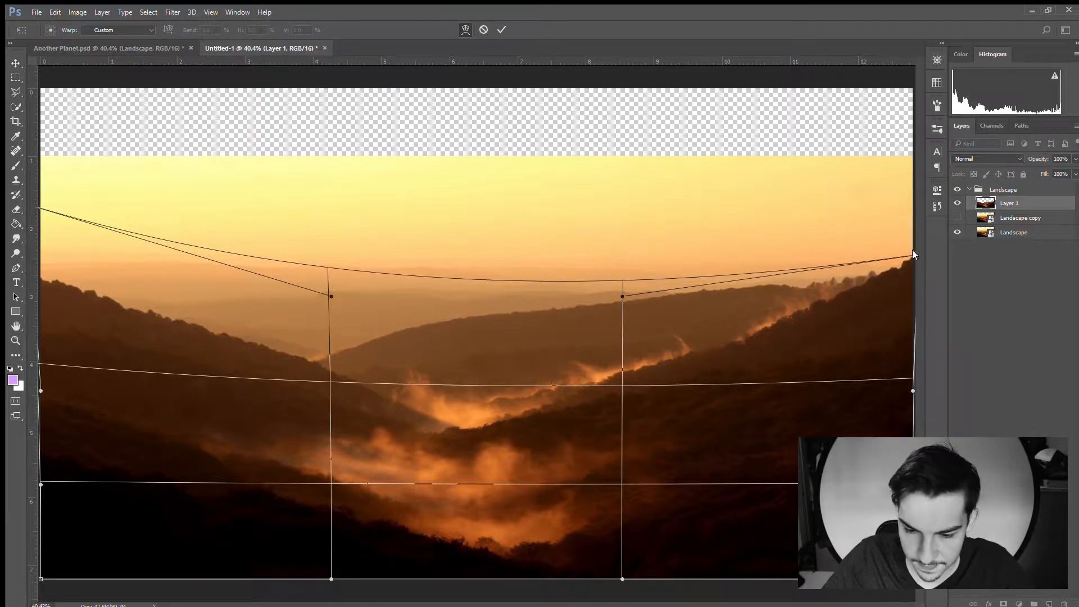
pyautogui.moveTo(40, 579); pyautogui.dragTo(11, 597)
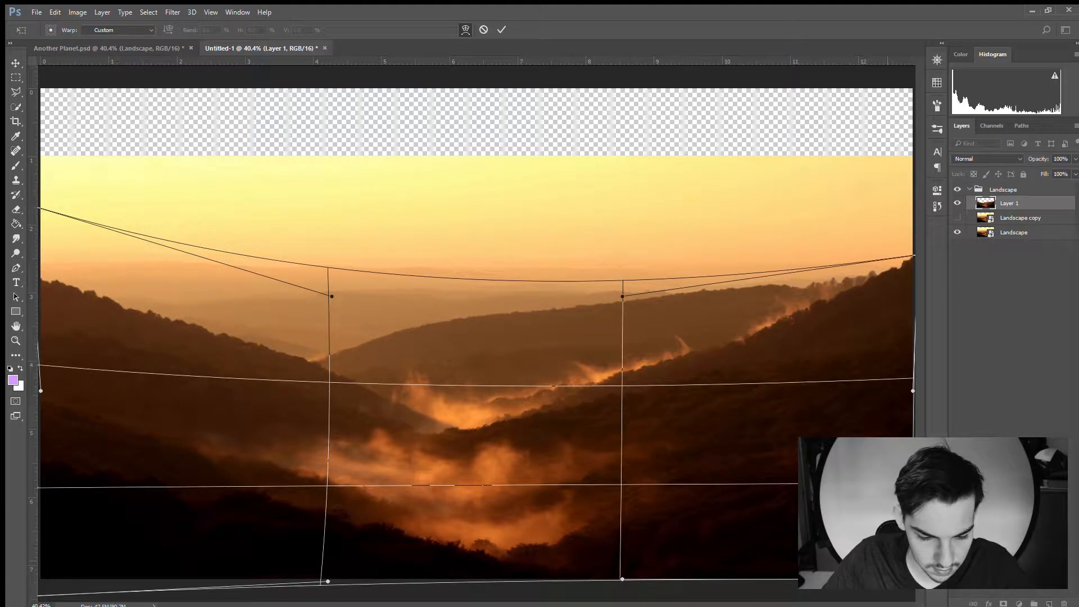
# Reshape the valley and ridges inside the warp mesh, raise the upper-left hillside further, and apply the warp
pyautogui.moveTo(569, 328); pyautogui.dragTo(574, 344)
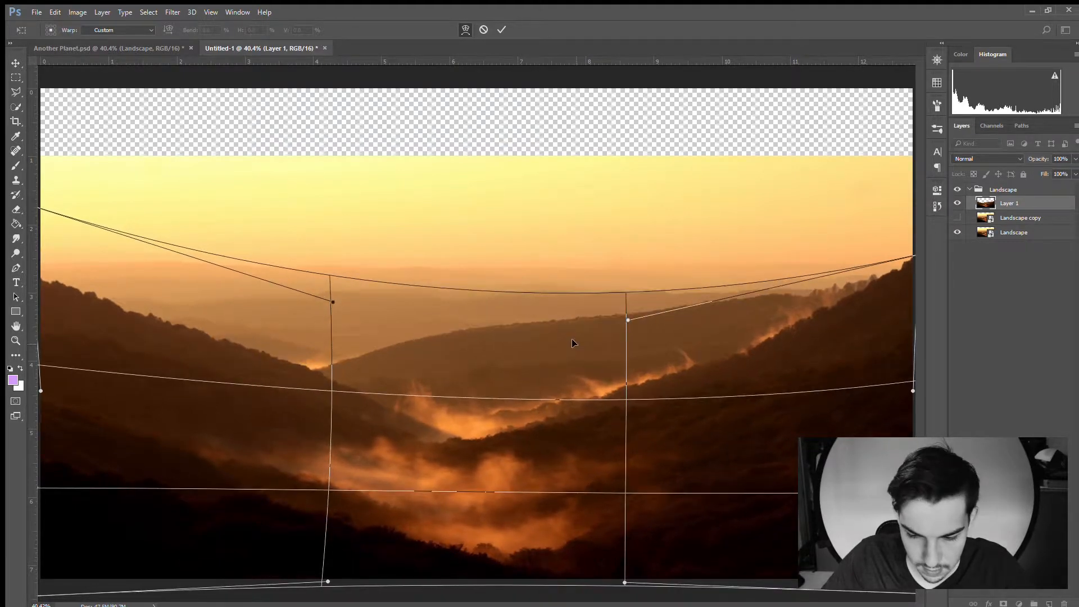
pyautogui.moveTo(230, 368); pyautogui.dragTo(225, 344)
pyautogui.moveTo(738, 320); pyautogui.dragTo(740, 329)
pyautogui.moveTo(564, 454); pyautogui.dragTo(554, 440)
pyautogui.moveTo(542, 559); pyautogui.dragTo(556, 557)
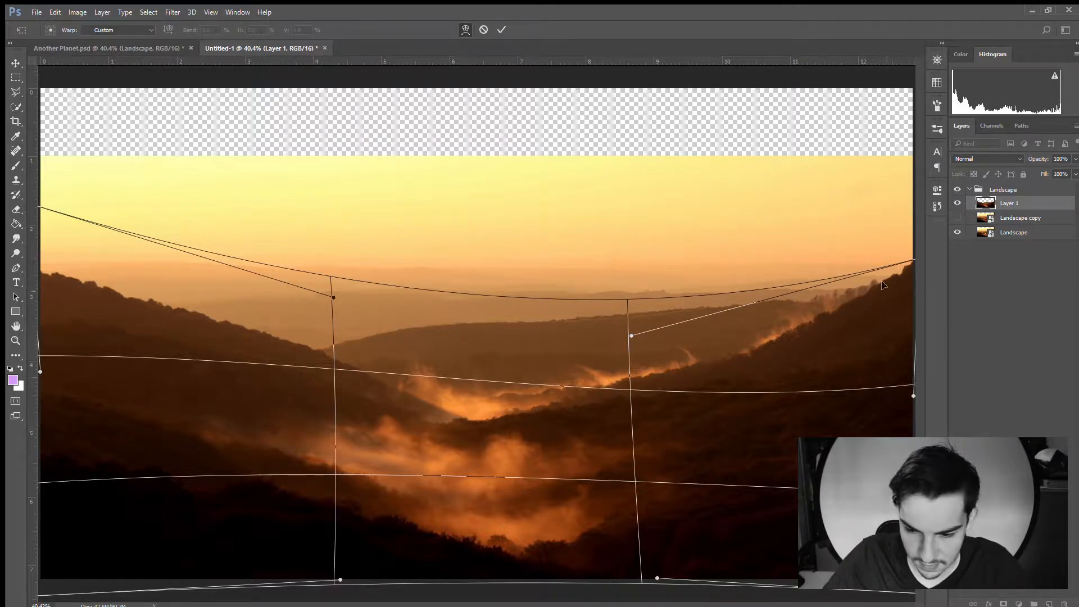
pyautogui.moveTo(37, 203); pyautogui.dragTo(43, 171)
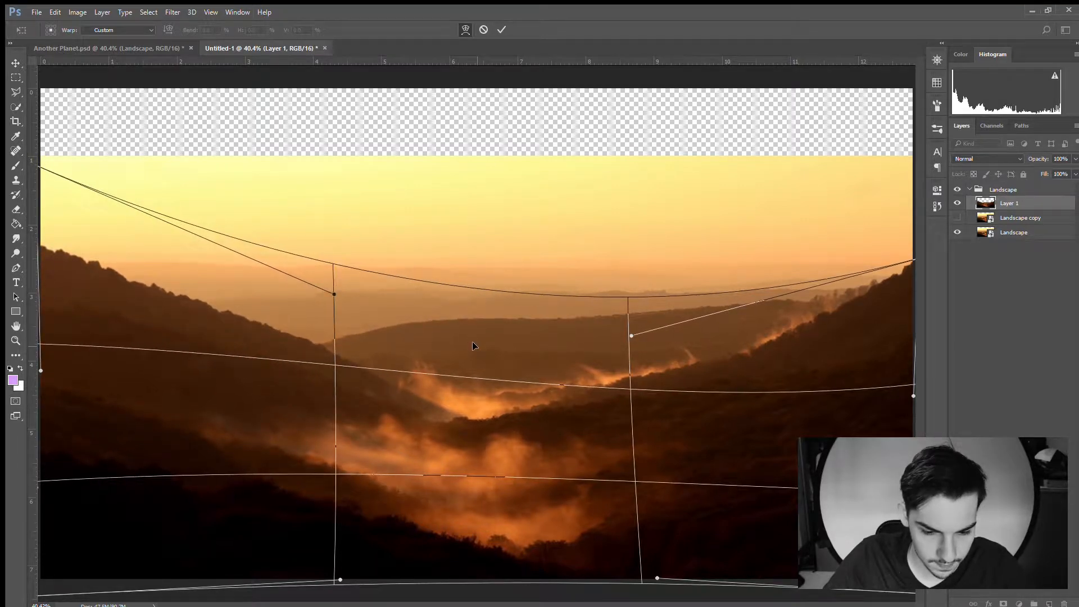
pyautogui.click(502, 29)
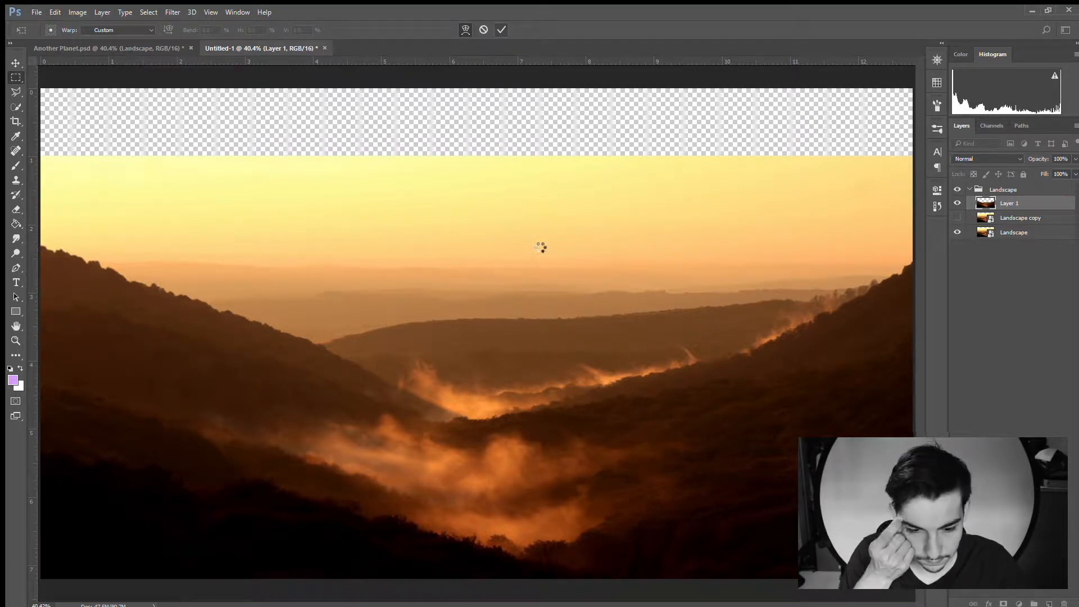
# Delete the hidden Landscape copy layer and make Layer 1 the active layer
pyautogui.click(1038, 218)
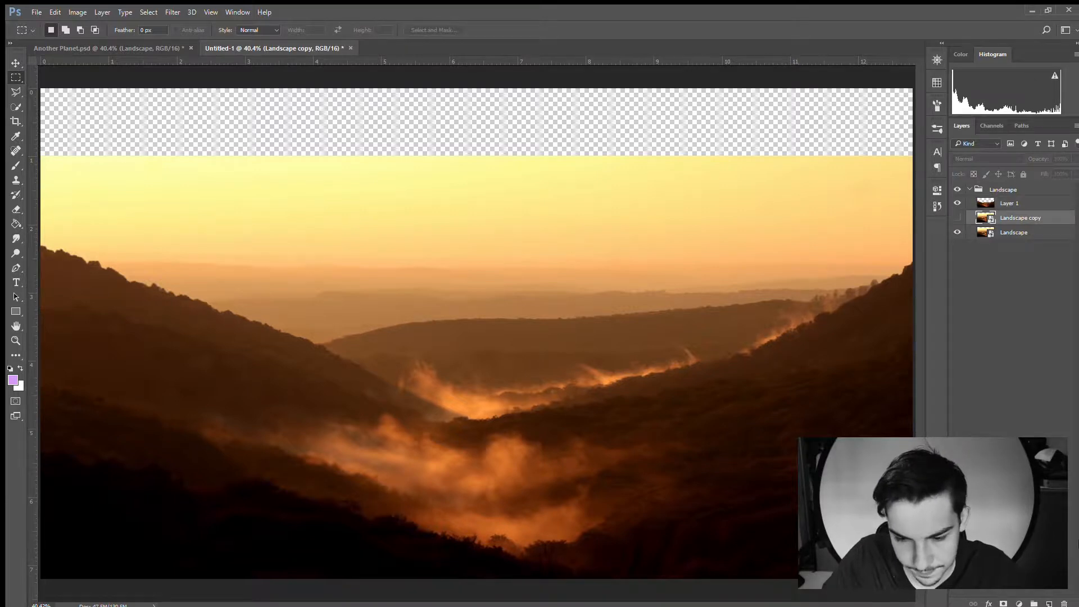
pyautogui.click(1064, 603)
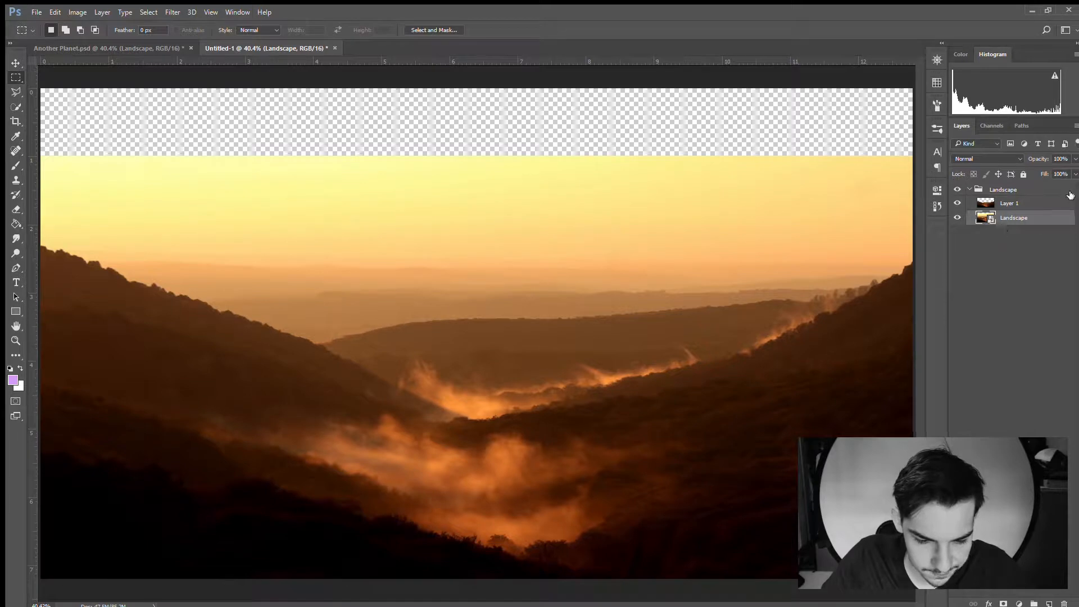
pyautogui.click(1006, 203)
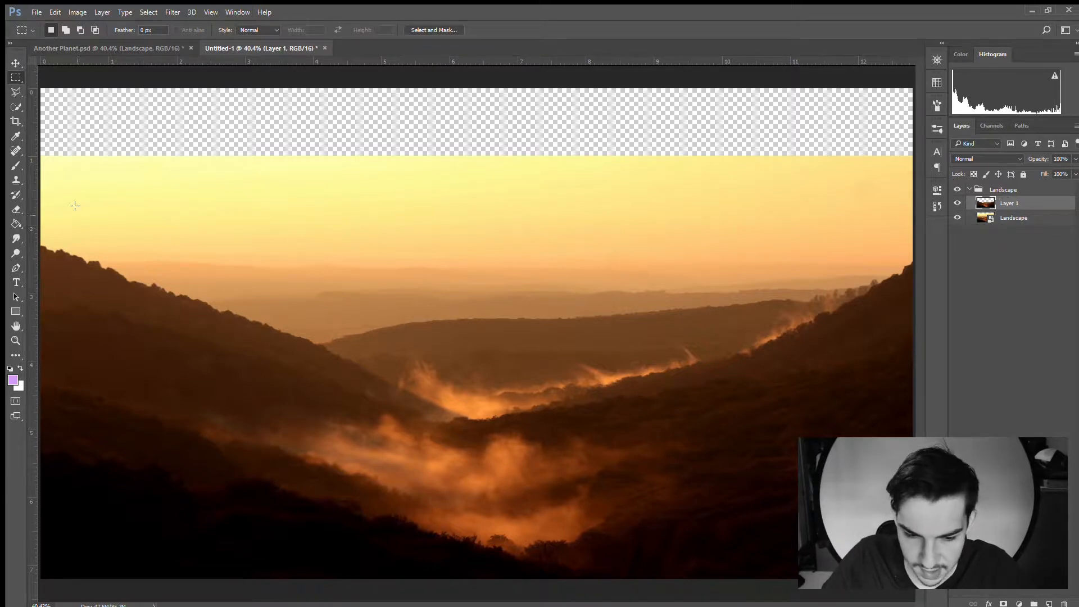
pyautogui.click(17, 341)
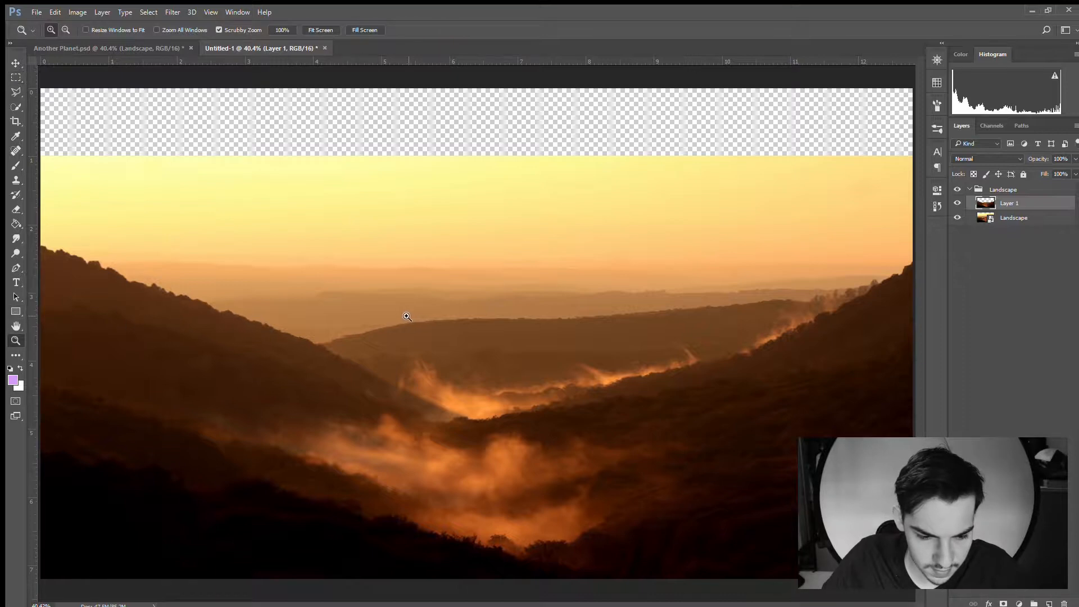
pyautogui.moveTo(413, 318); pyautogui.dragTo(403, 313)
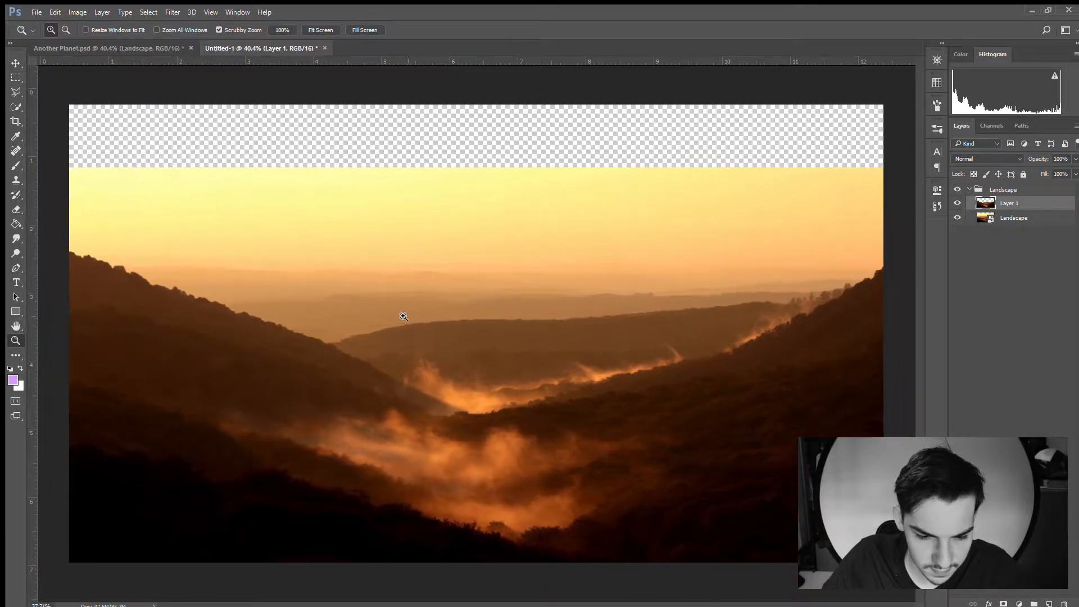
# Create a new layer above Layer 1 and sample the sky's pale yellow as background colour and its orange near the horizon as foreground colour
pyautogui.click(1049, 604)
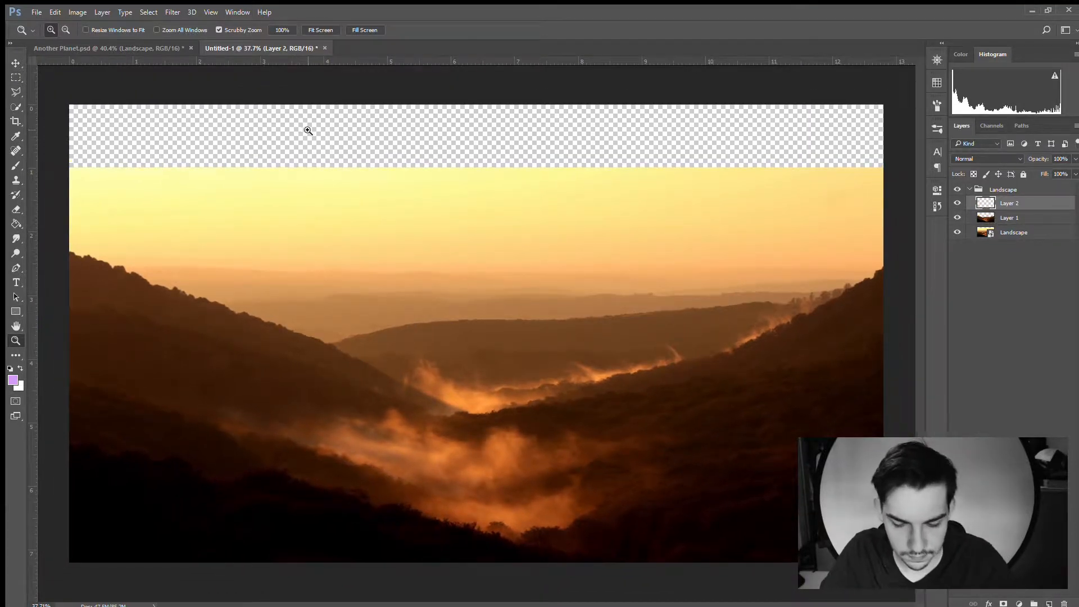
pyautogui.press('i')
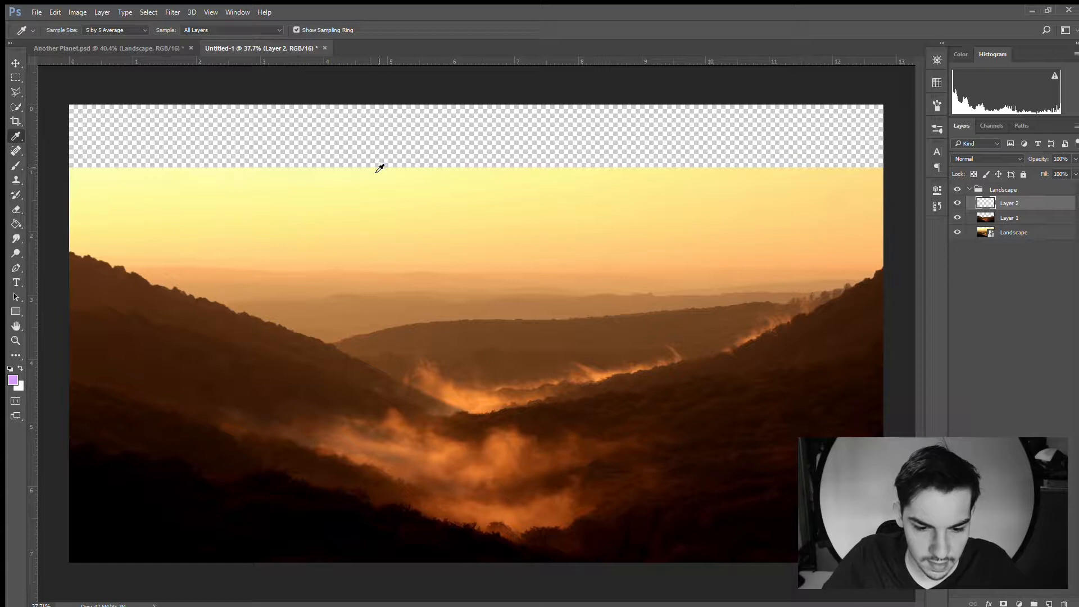
pyautogui.click(296, 171)
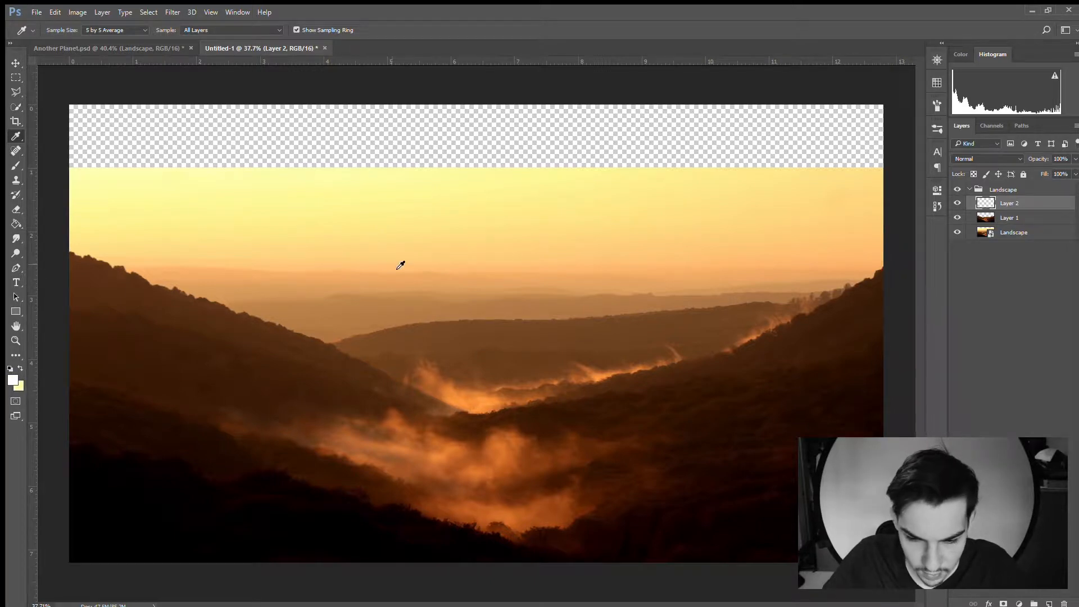
pyautogui.moveTo(790, 259); pyautogui.dragTo(647, 255)
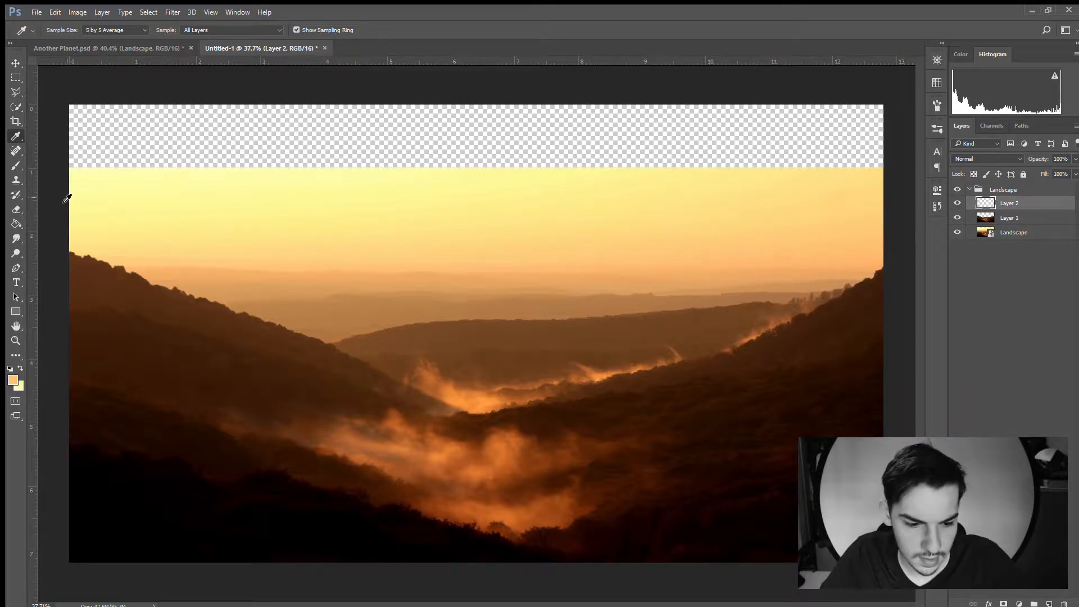
# Set the Gradient tool to blend foreground to background colour, try a radial gradient from the canvas top to the horizon, and undo it
pyautogui.click(13, 224)
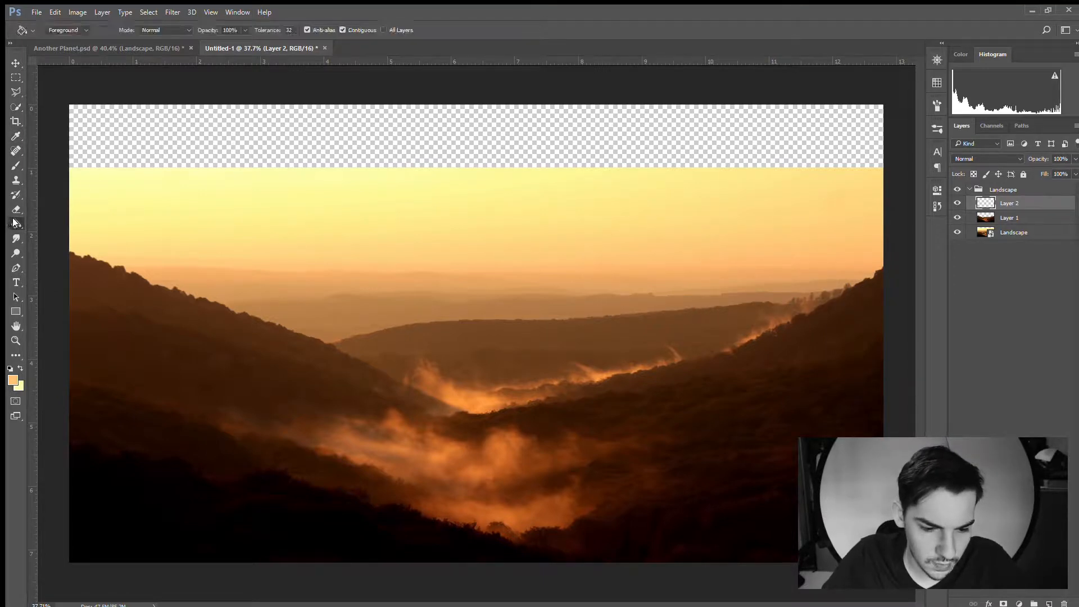
pyautogui.hotkey('shift', 'g')
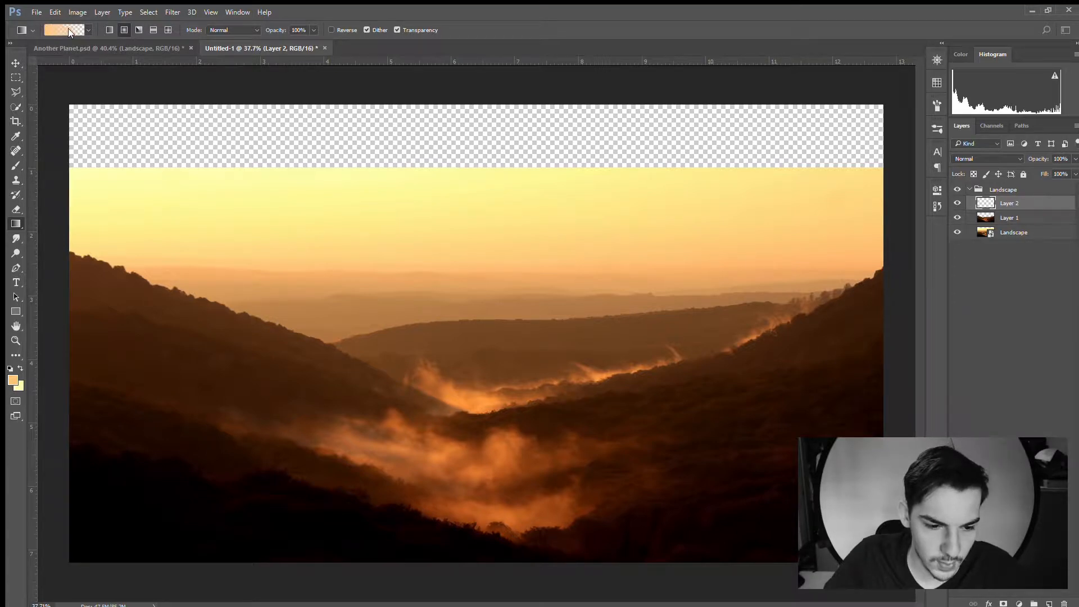
pyautogui.click(31, 55)
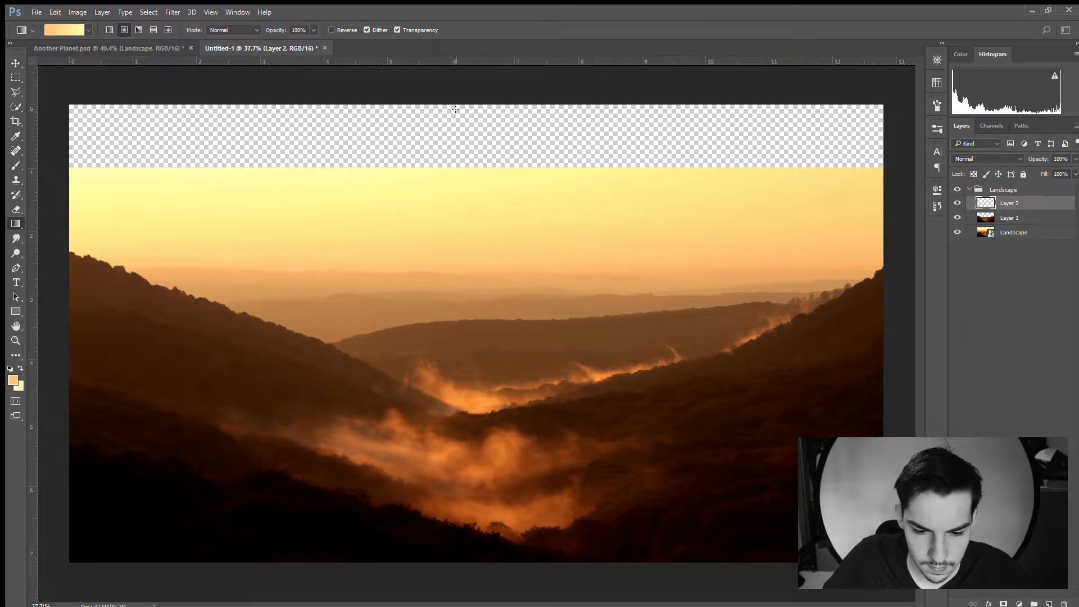
pyautogui.moveTo(456, 103); pyautogui.dragTo(472, 256)
pyautogui.hotkey('ctrl', 'z')
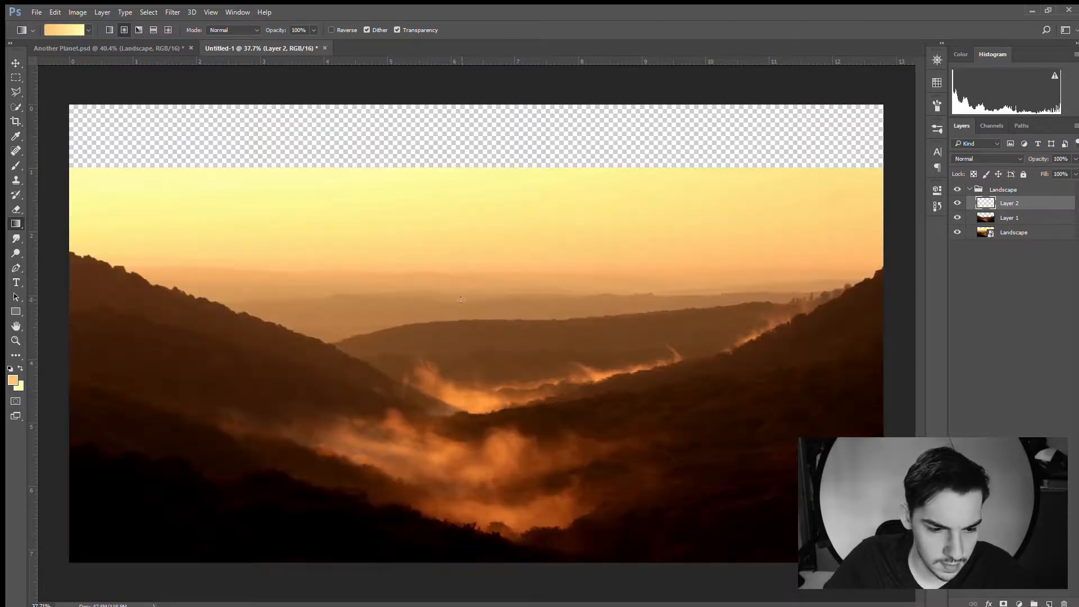
# Make a full-width rectangular selection from the top edge of the canvas down to the horizon
pyautogui.click(15, 77)
pyautogui.moveTo(60, 99); pyautogui.dragTo(560, 271)
pyautogui.moveTo(676, 281); pyautogui.dragTo(915, 259)
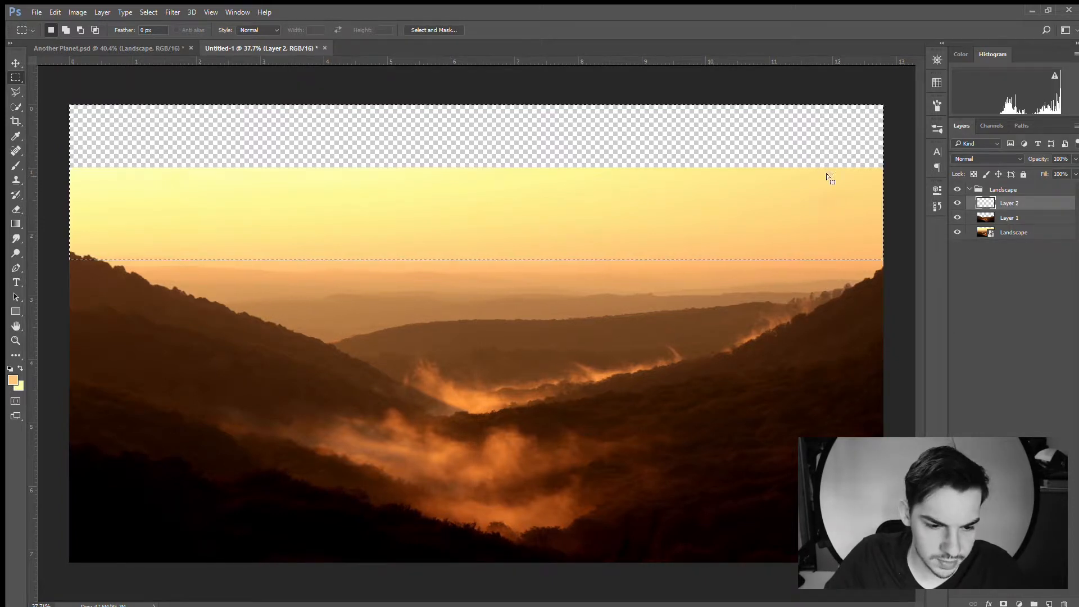
# Fill the selected sky on Layer 2 with a linear gradient from orange at the horizon to pale yellow at the top, and deselect
pyautogui.press('g')
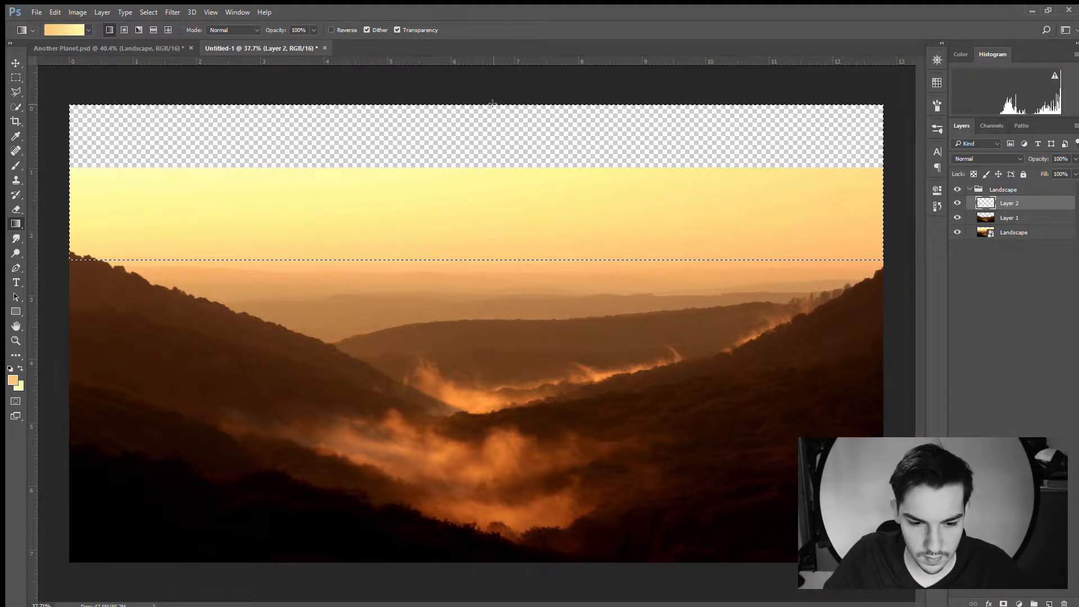
pyautogui.moveTo(517, 257); pyautogui.dragTo(517, 258)
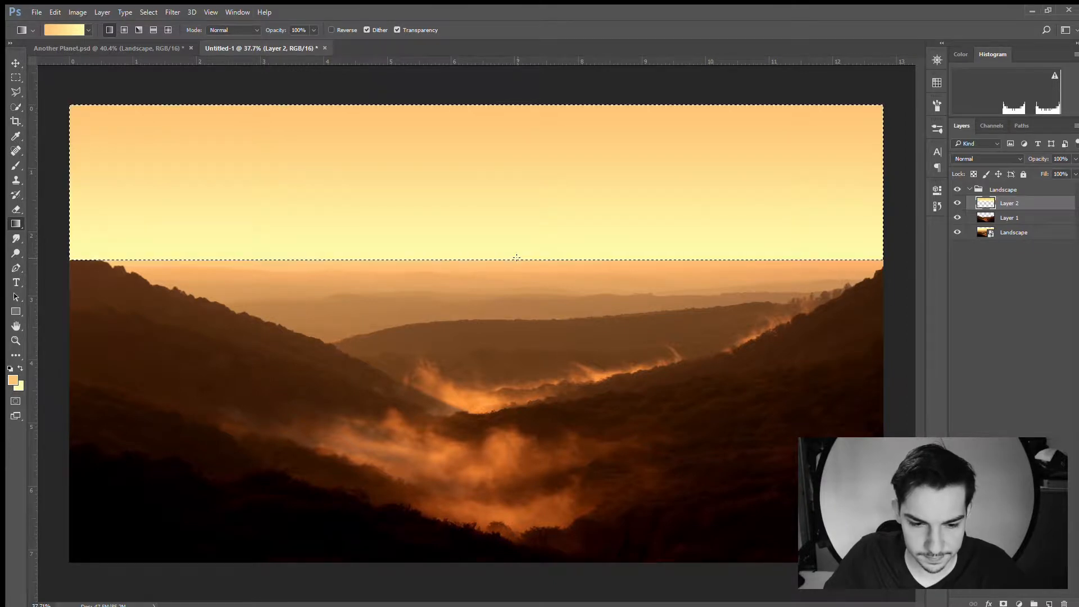
pyautogui.hotkey('ctrl', 'z')
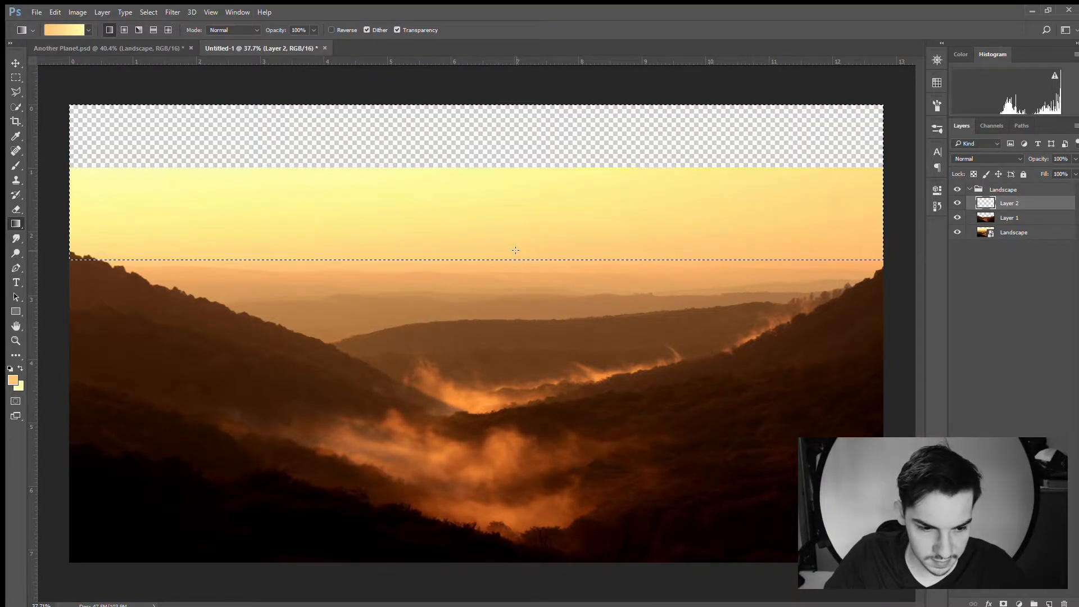
pyautogui.moveTo(516, 254); pyautogui.dragTo(530, 104)
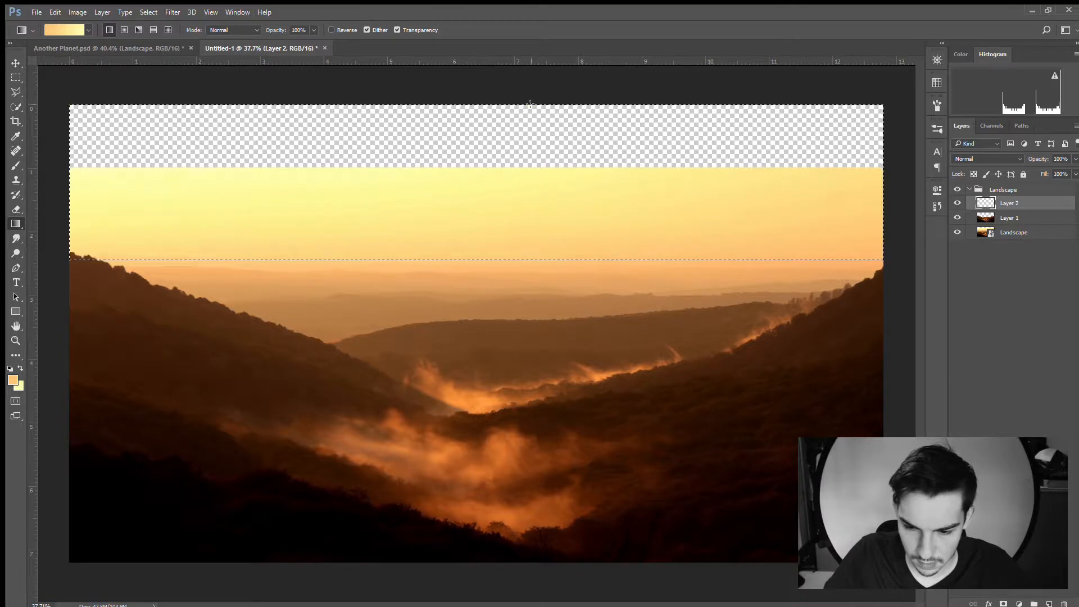
pyautogui.press('m')
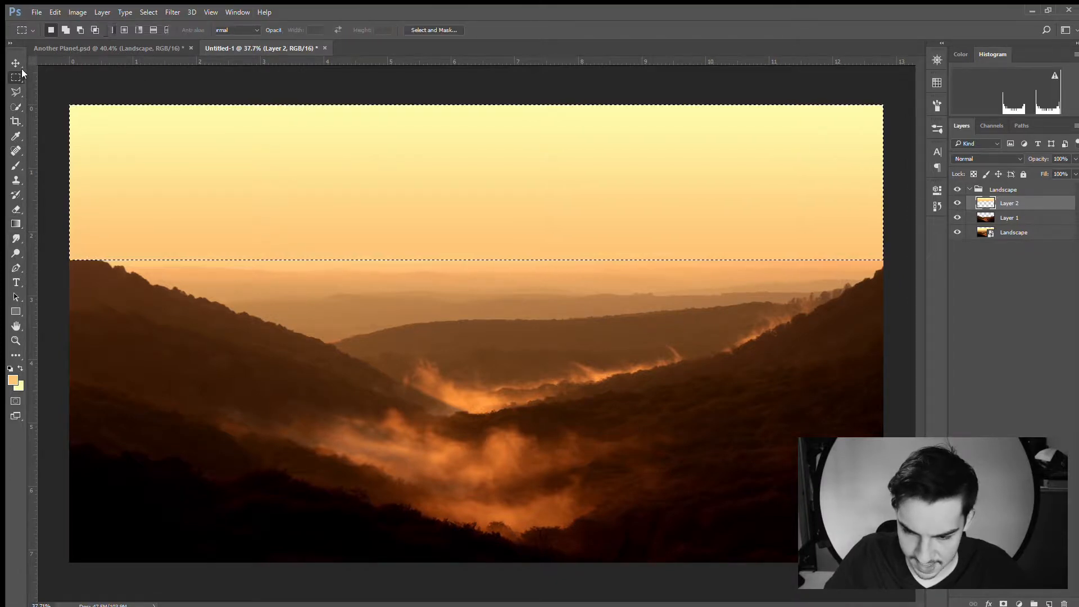
pyautogui.hotkey('ctrl', 'd')
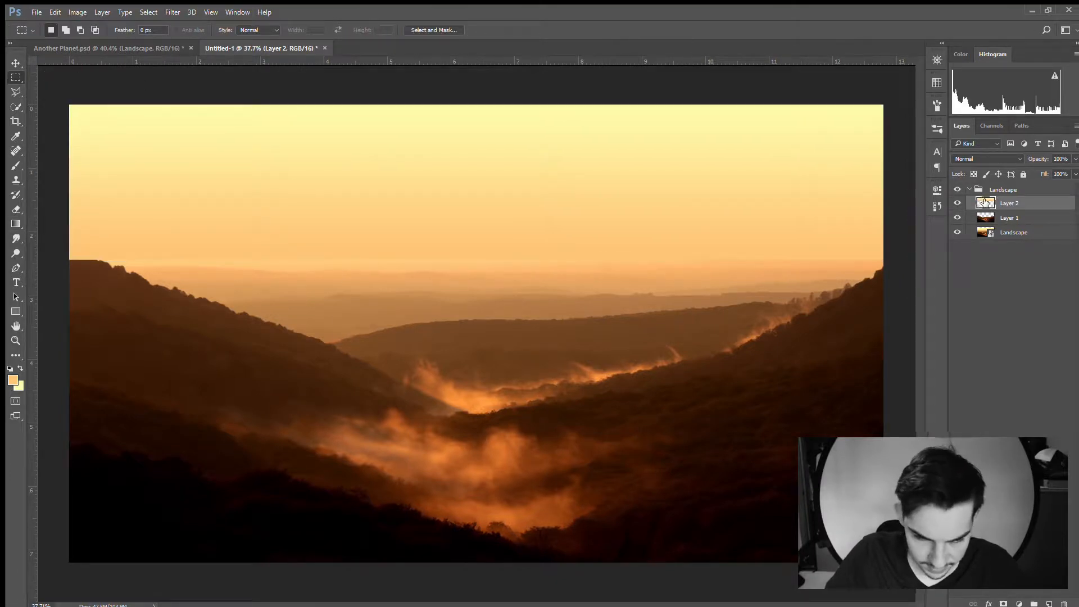
# Move Layer 2 below Layer 1 and blur it with a filter so the gradient's lower edge blends into the horizon
pyautogui.moveTo(988, 210); pyautogui.dragTo(990, 222)
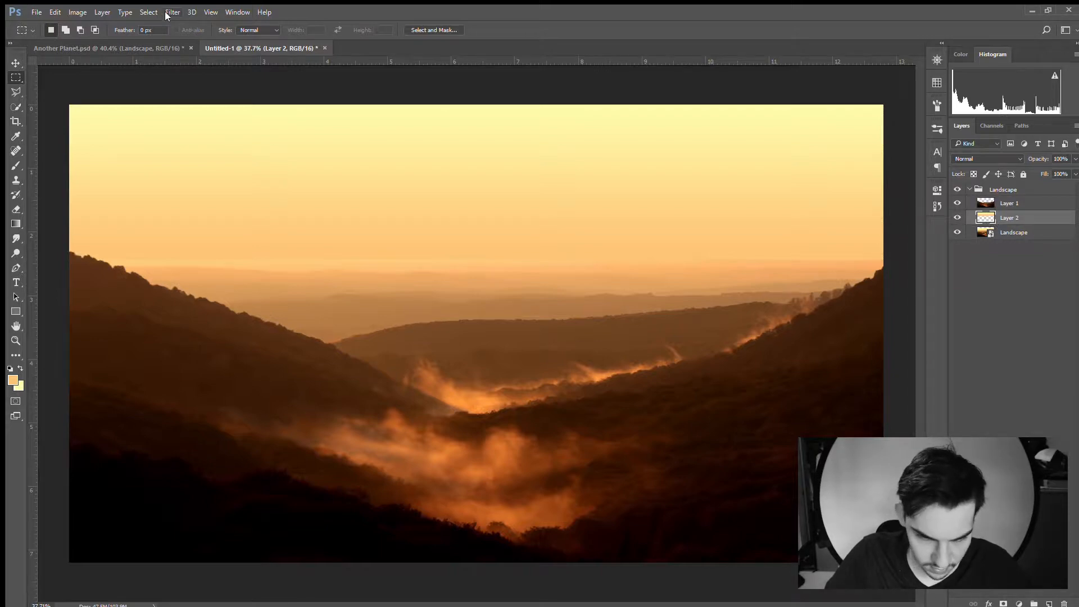
pyautogui.moveTo(51, 243); pyautogui.dragTo(842, 279)
pyautogui.click(301, 177)
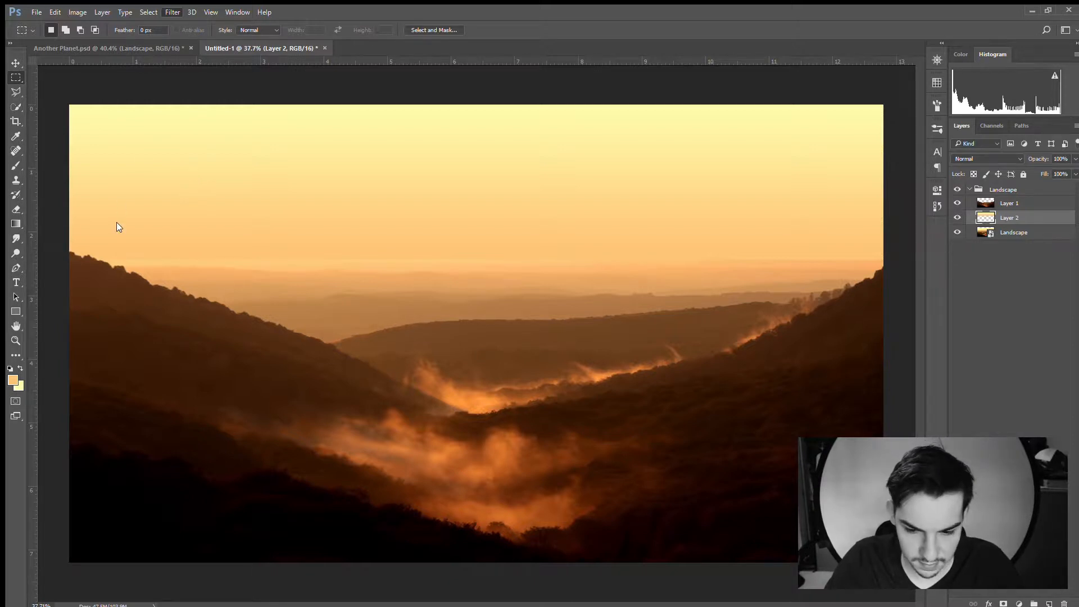
pyautogui.press('h')
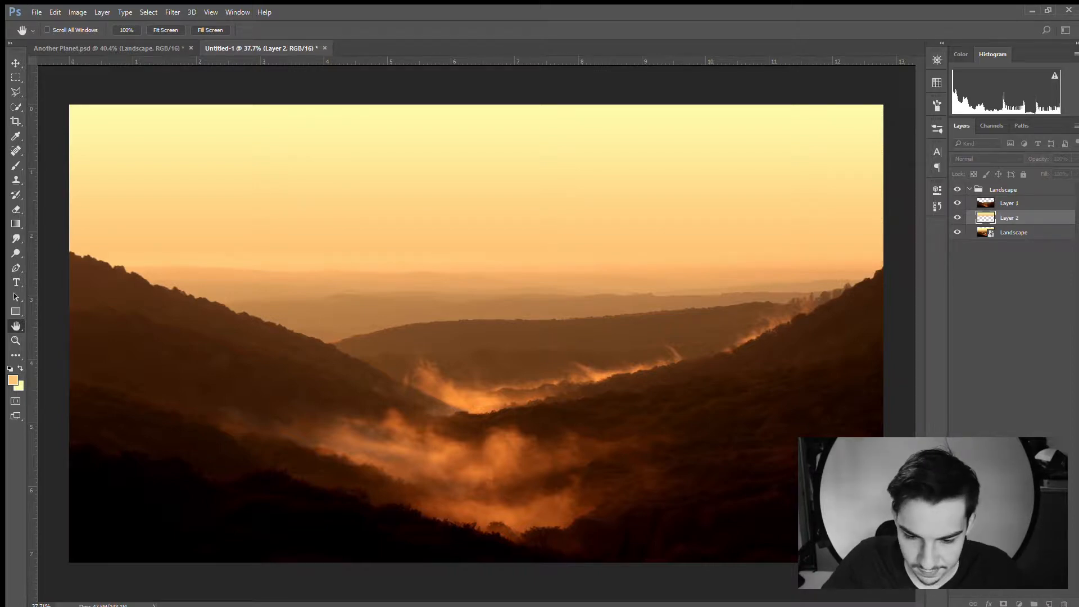
pyautogui.press('m')
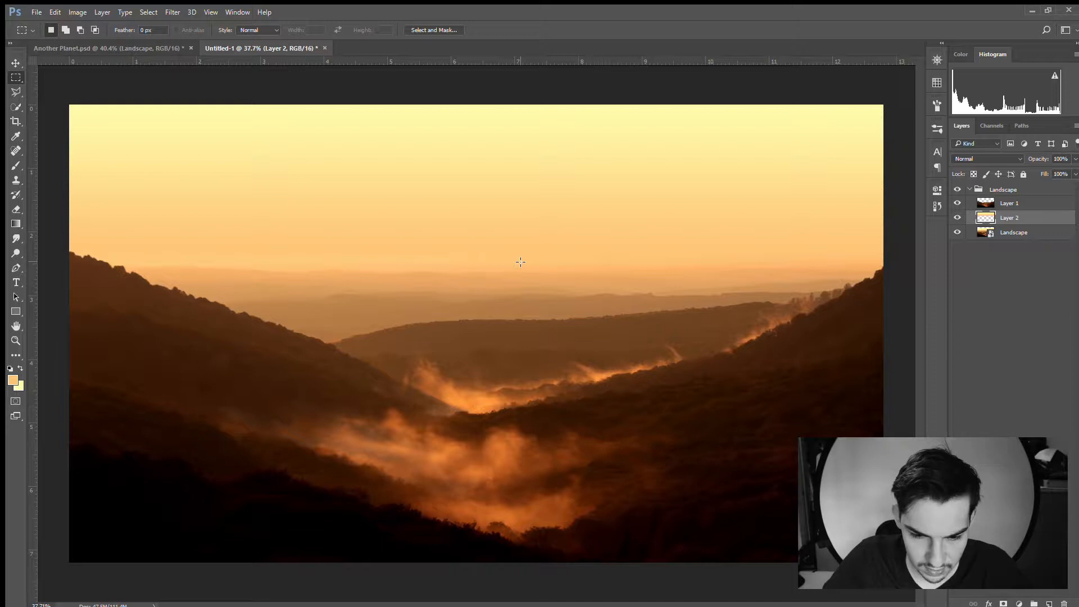
# Group Layer 1, Layer 2 and the Landscape layer inside the Landscape group and name the new group Plate
pyautogui.click(982, 187)
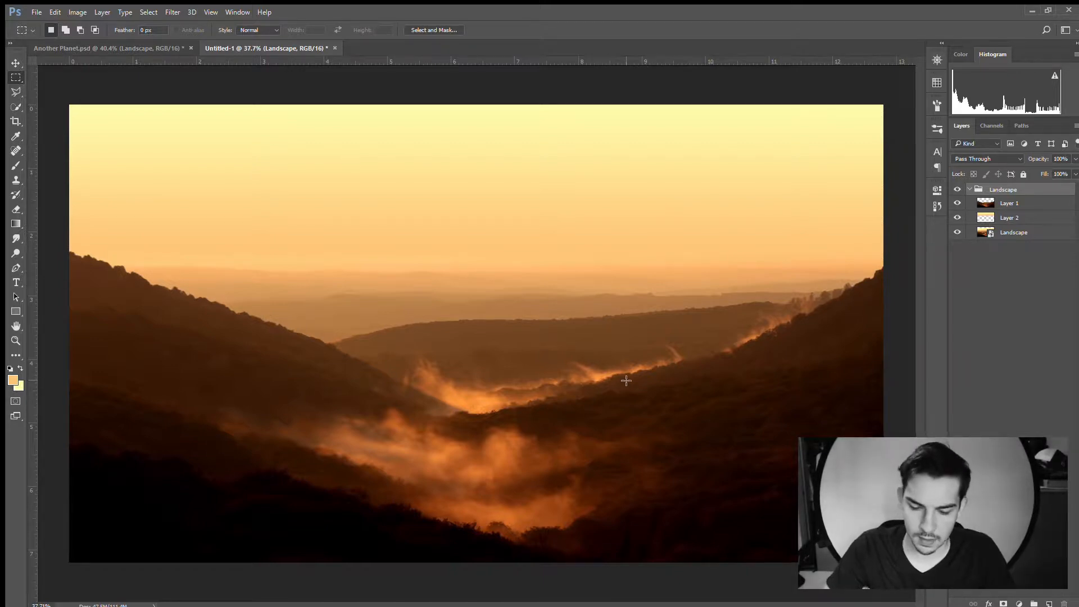
pyautogui.click(1059, 204)
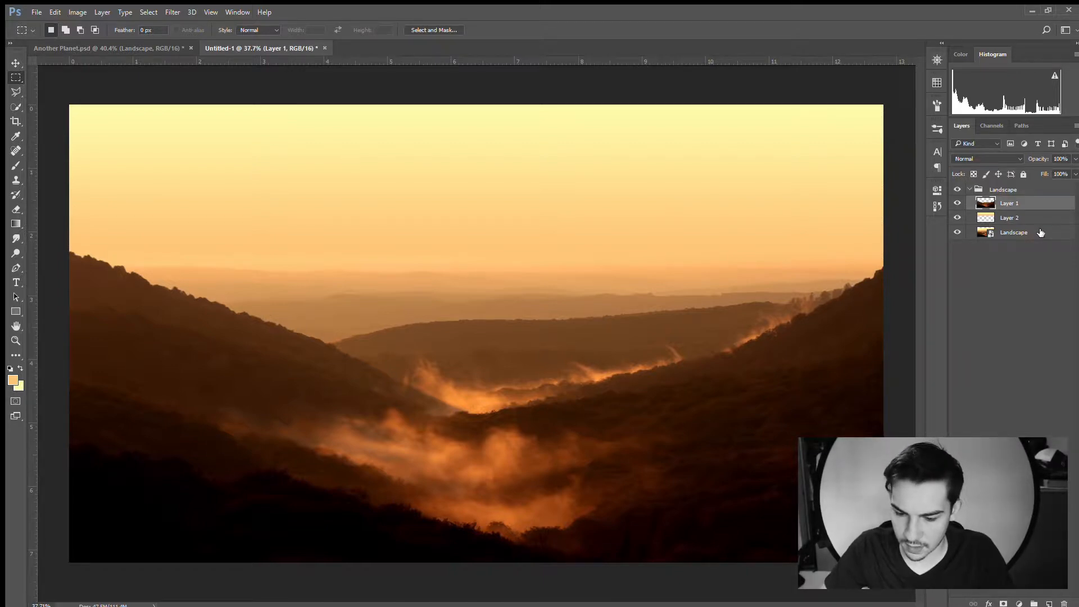
pyautogui.keyDown('shift'); pyautogui.click(1041, 233); pyautogui.keyUp('shift')
pyautogui.hotkey('ctrl', 'g')
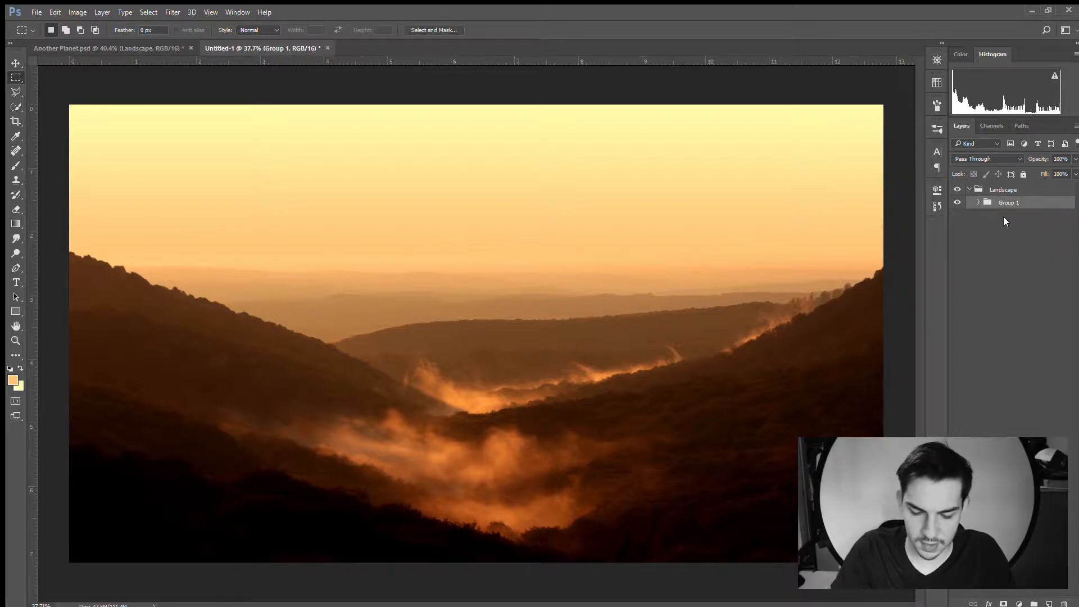
pyautogui.doubleClick(1009, 203)
pyautogui.write('Plate')
pyautogui.press('Return')
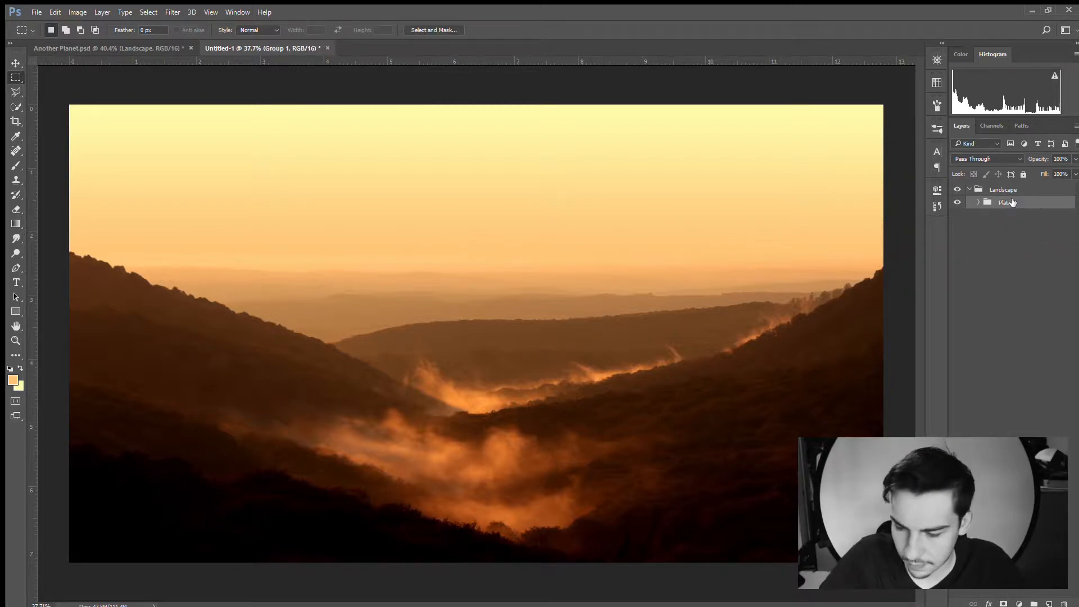
# Create an empty group above Plate inside the Landscape group and name it Adjustment
pyautogui.hotkey('ctrl', 'g')
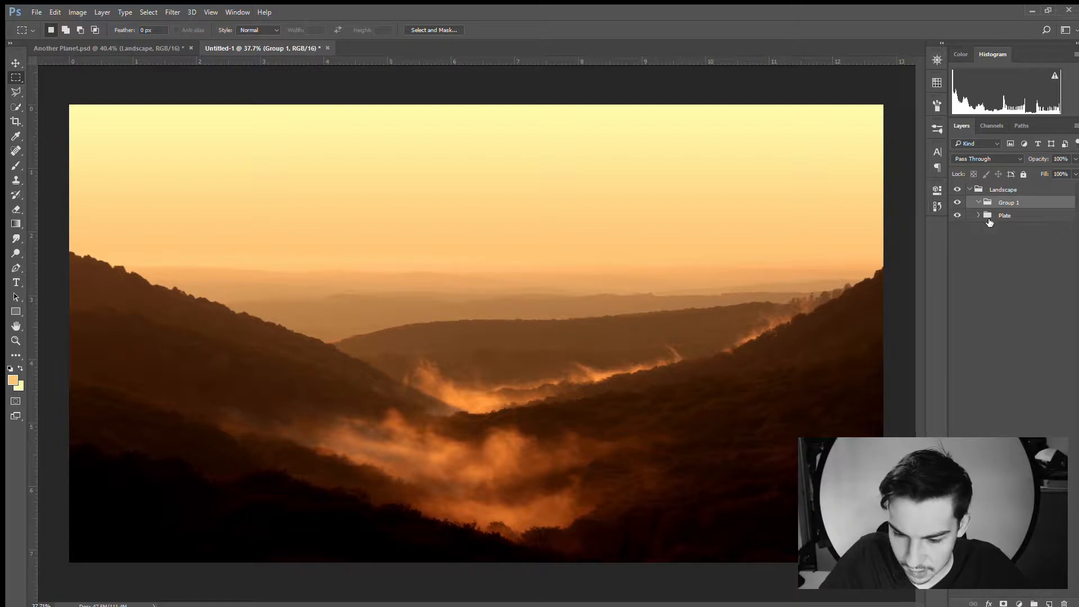
pyautogui.doubleClick(1001, 203)
pyautogui.write('Adjustment')
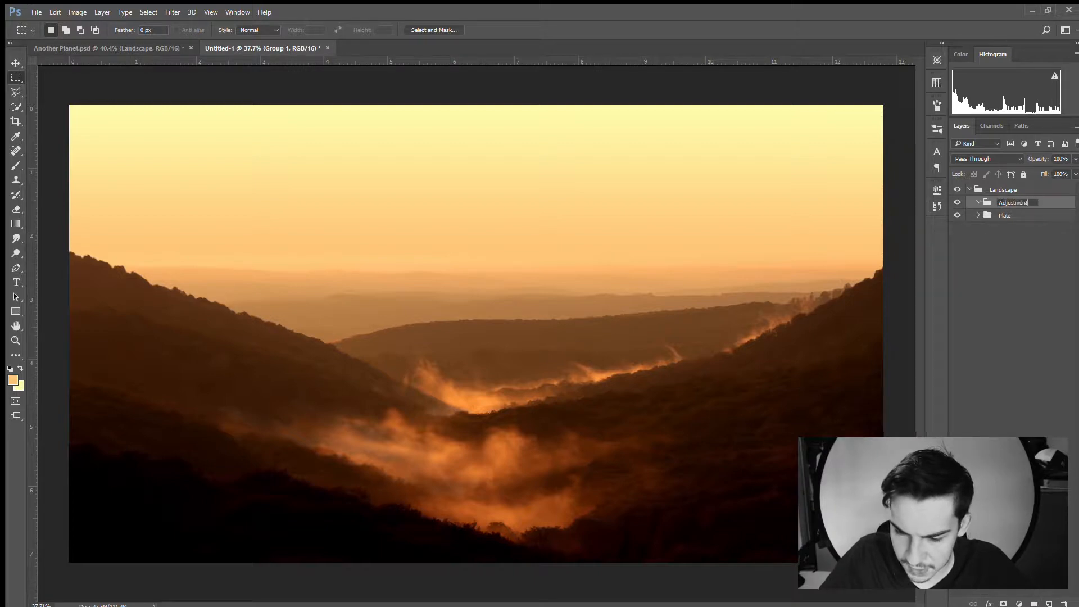
pyautogui.press('Return')
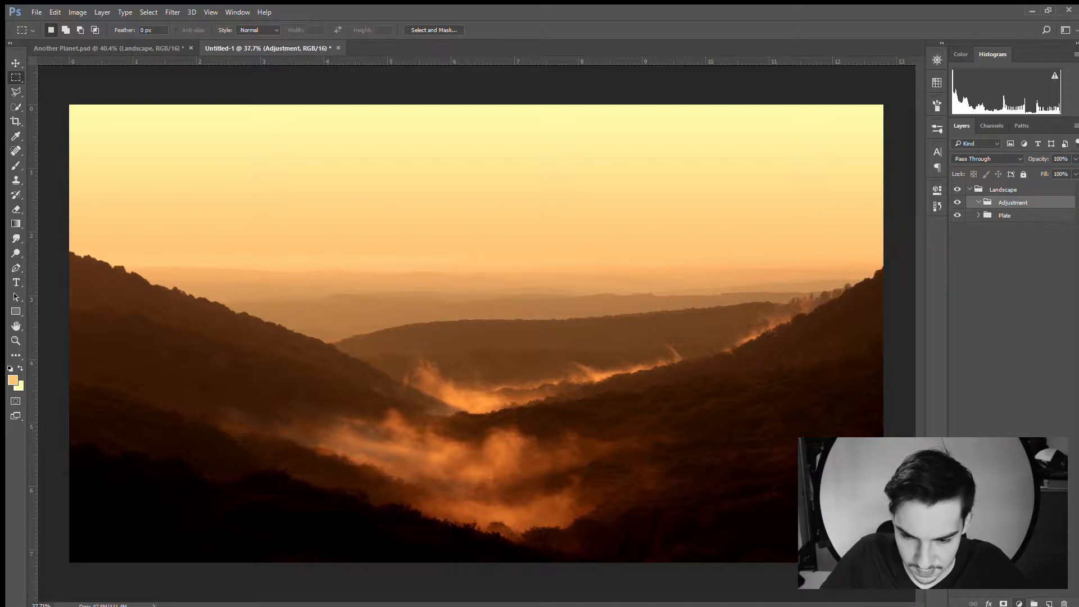
# Add a Hue/Saturation adjustment layer in the Adjustment group and shift its hue to turn the whole landscape purple
pyautogui.click(1033, 468)
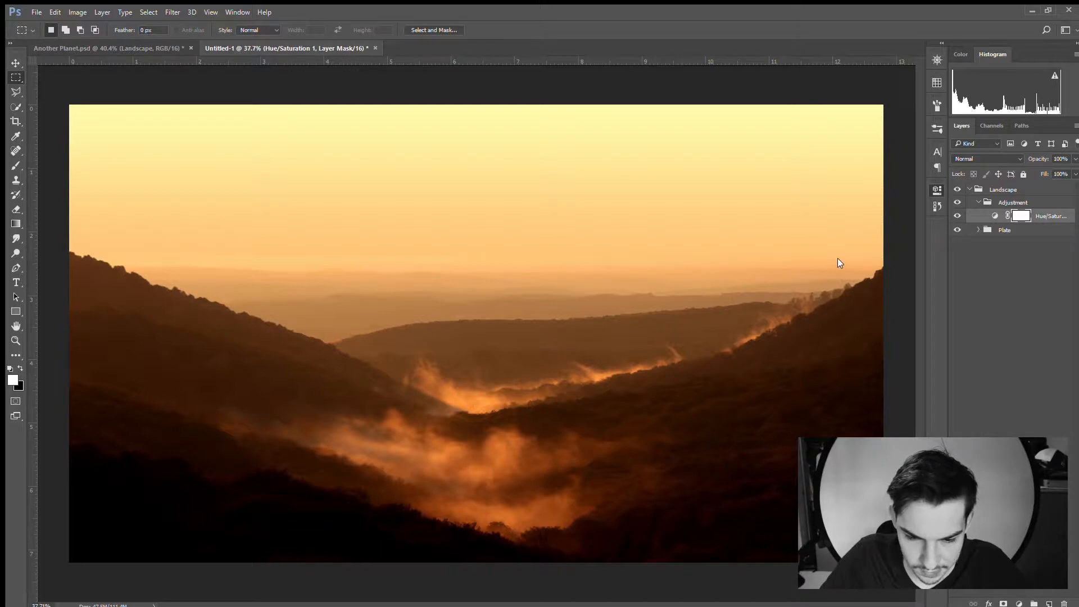
pyautogui.moveTo(831, 258); pyautogui.dragTo(798, 265)
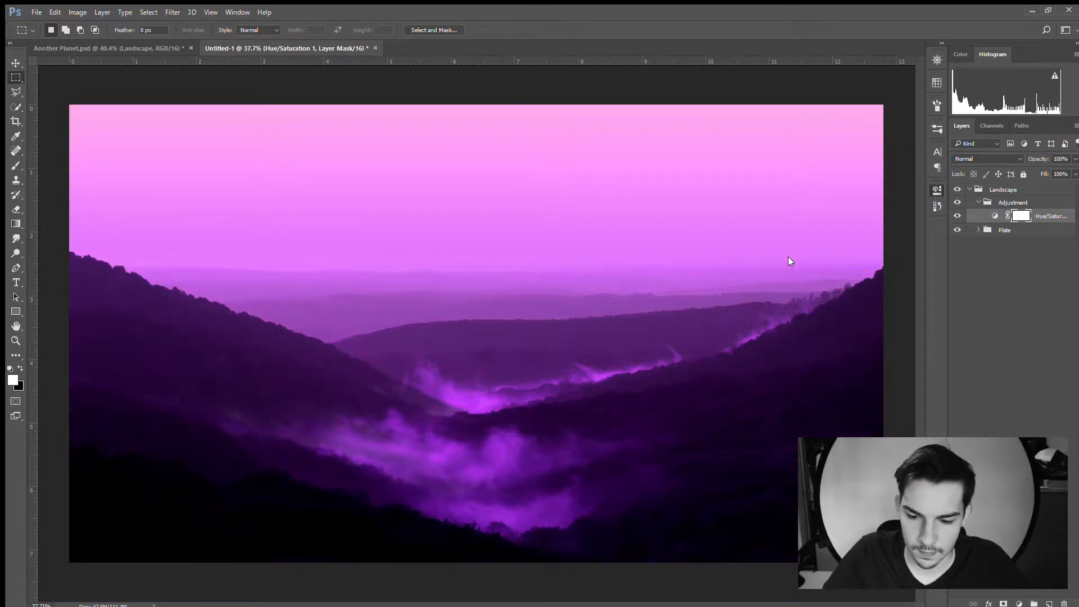
pyautogui.moveTo(788, 256); pyautogui.dragTo(787, 257)
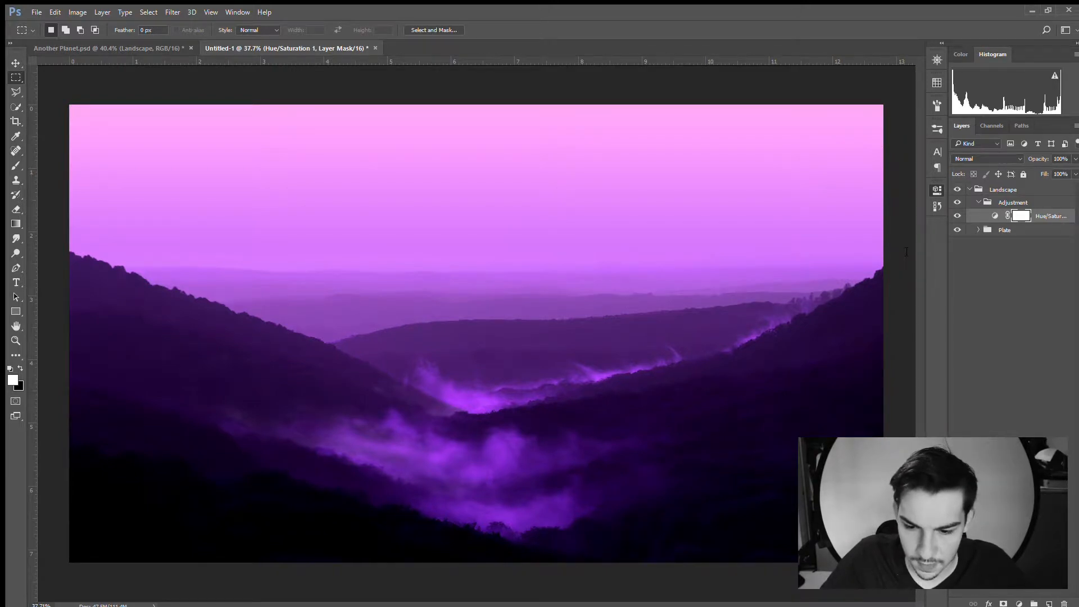
pyautogui.write('-100')
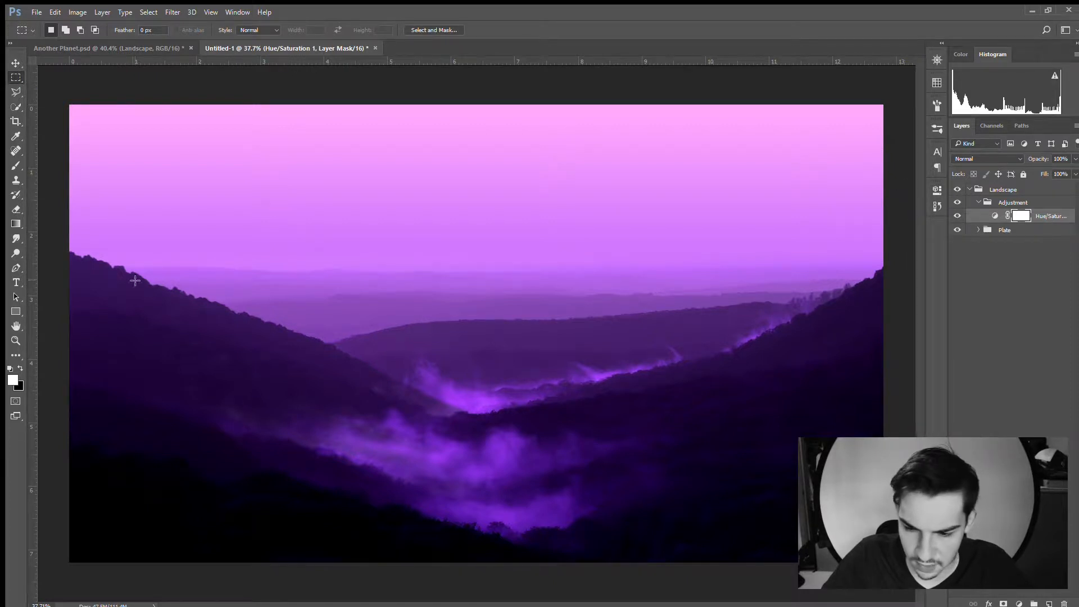
pyautogui.moveTo(54, 259); pyautogui.dragTo(894, 569)
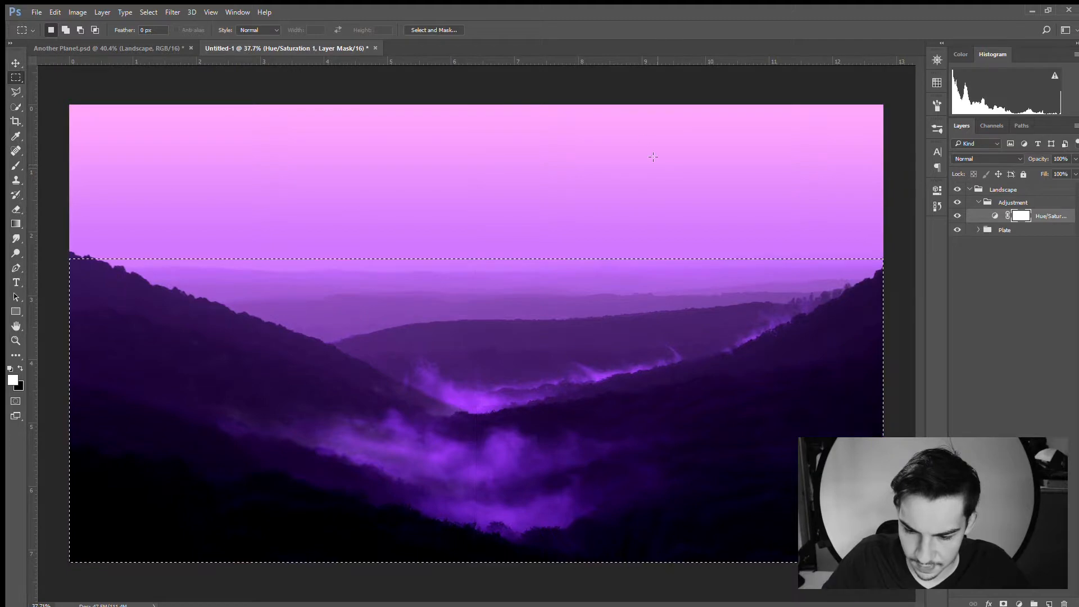
pyautogui.click(681, 201)
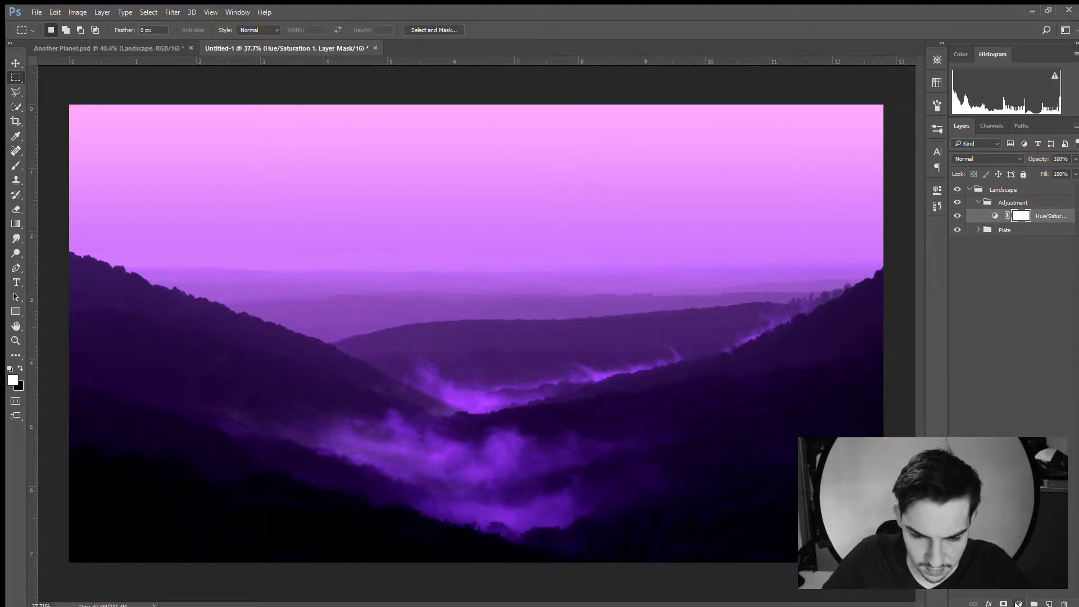
# Add a second Hue/Saturation layer with reduced saturation and mask it with a black-to-transparent linear gradient so only the lower landscape is affected
pyautogui.click(1029, 466)
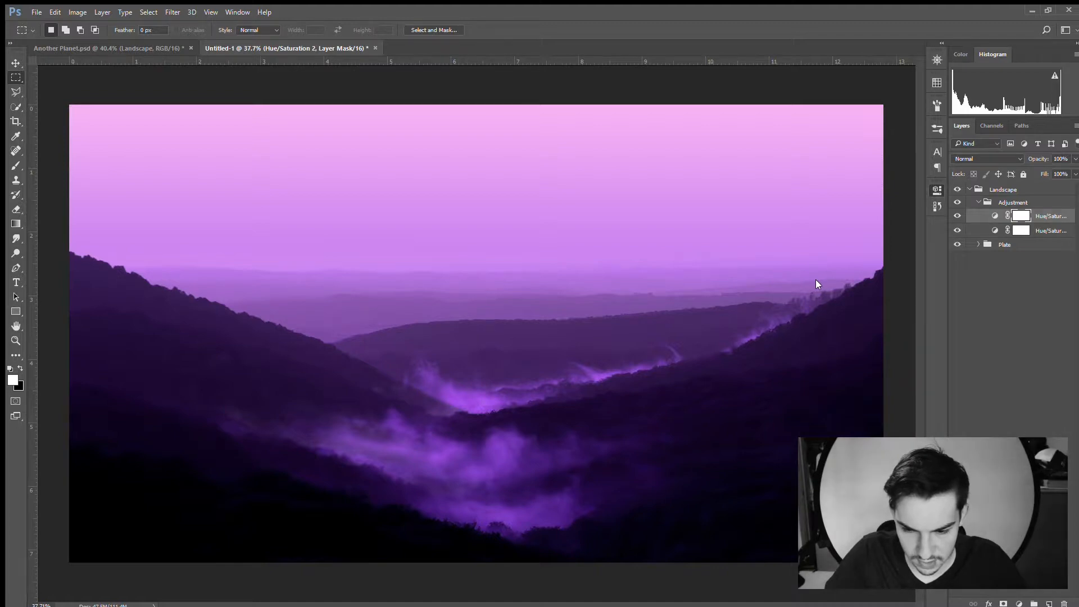
pyautogui.moveTo(811, 279); pyautogui.dragTo(808, 280)
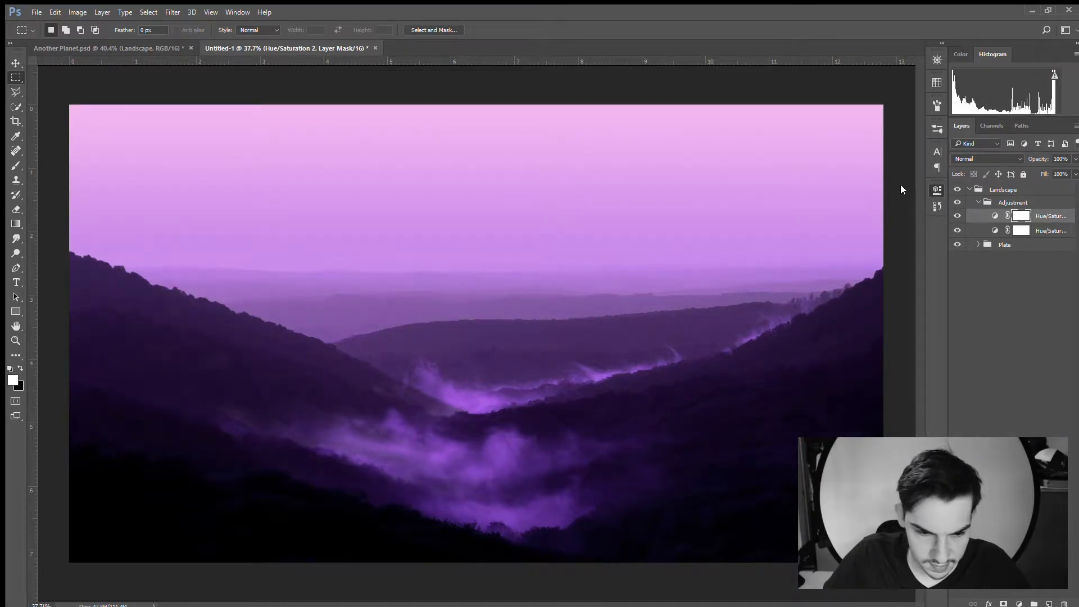
pyautogui.click(16, 223)
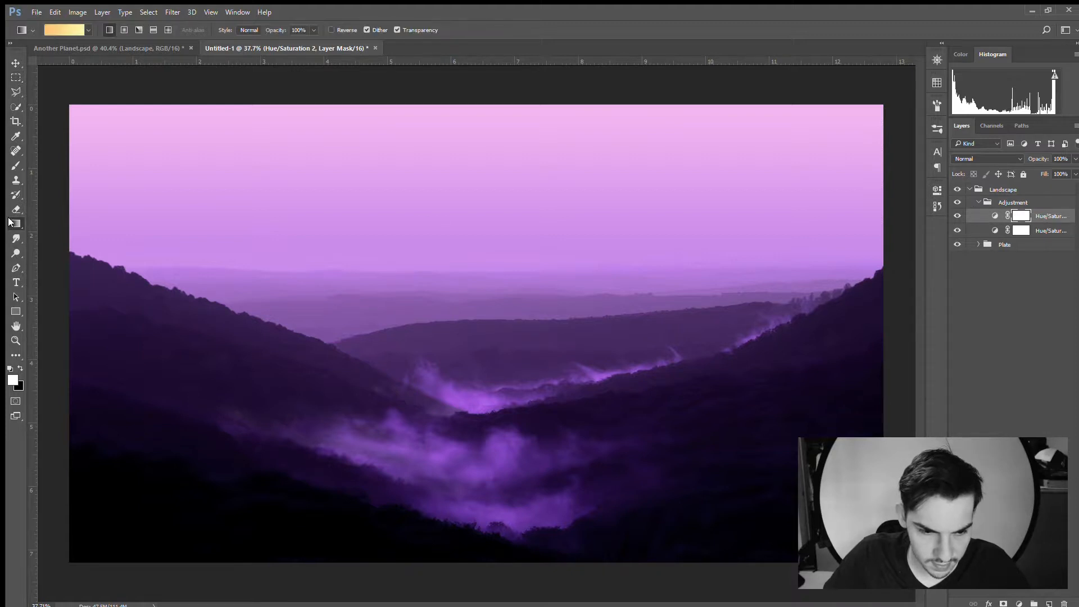
pyautogui.click(1015, 216)
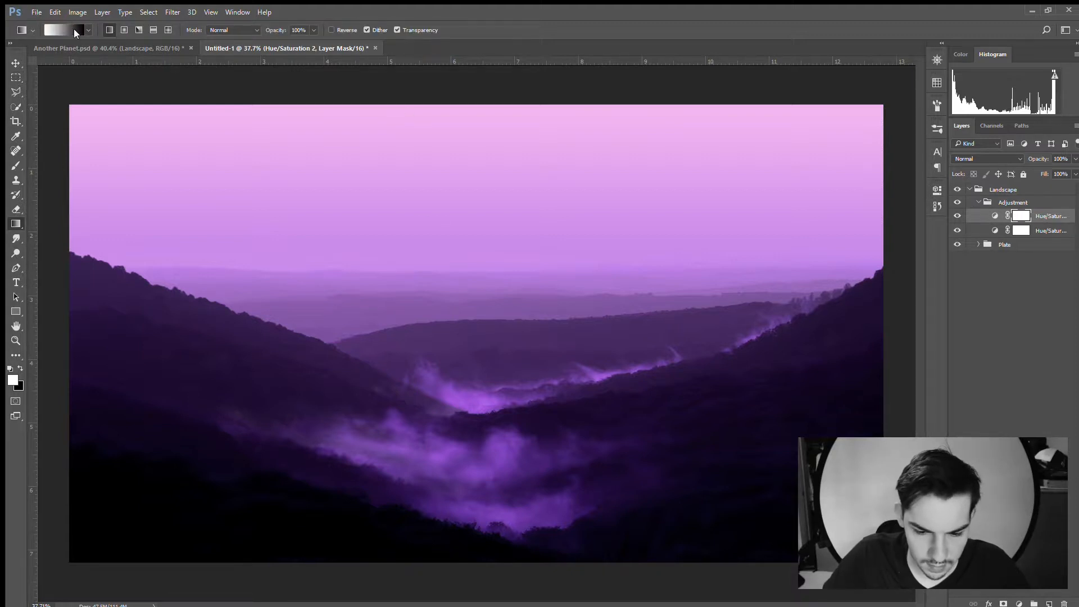
pyautogui.click(46, 50)
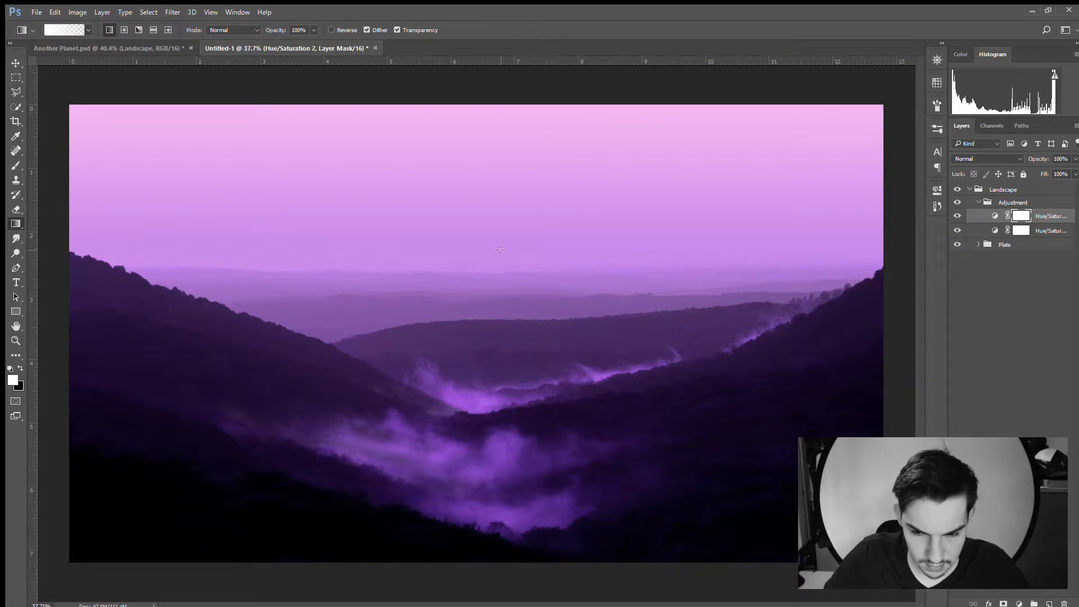
pyautogui.press('x')
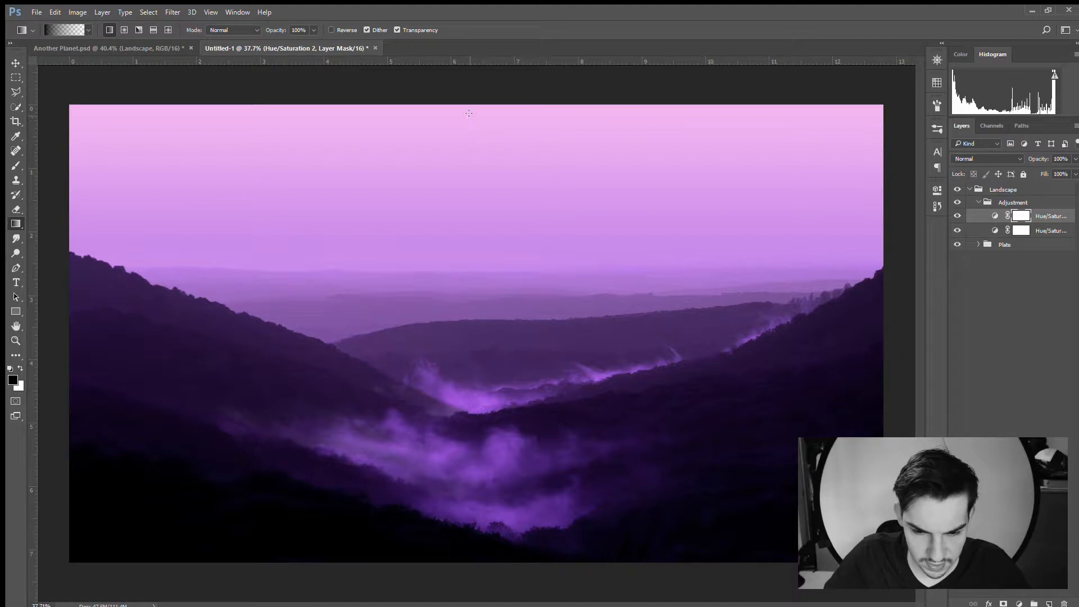
pyautogui.moveTo(487, 264); pyautogui.dragTo(489, 555)
pyautogui.click(959, 216)
pyautogui.click(959, 216)
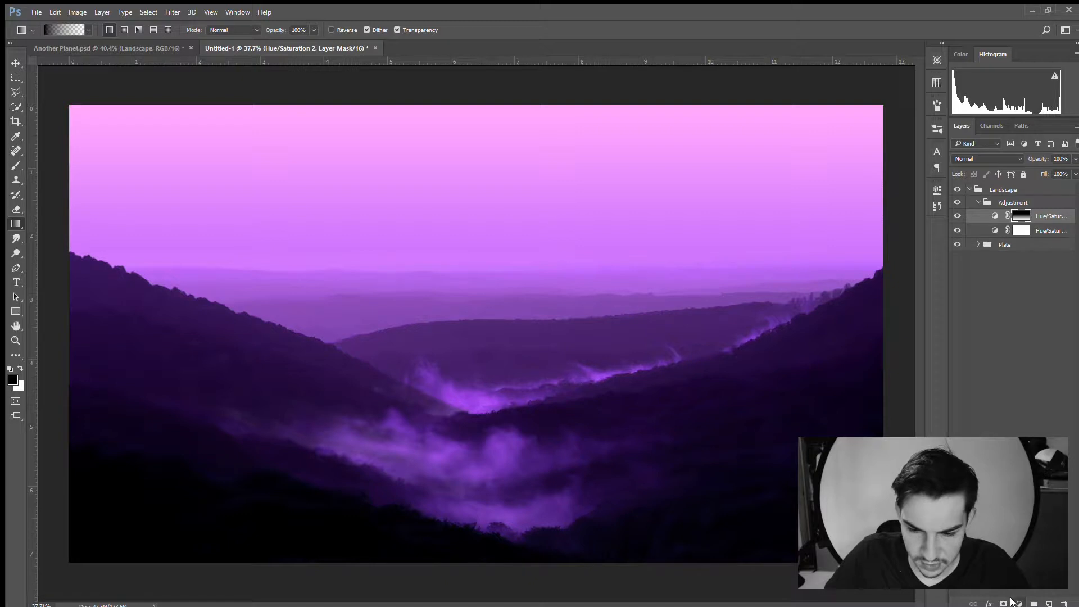
# Add a Curves adjustment layer that lifts the dark tones, and mask it with a black-to-transparent linear gradient so only the foreground is affected
pyautogui.click(1004, 414)
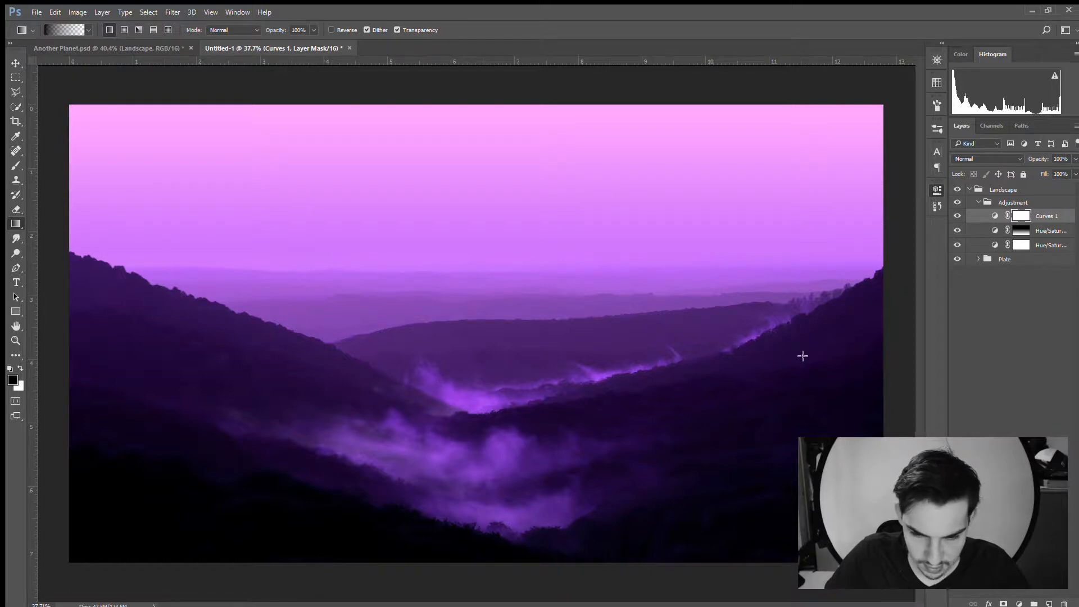
pyautogui.hotkey('ctrl', 'alt', 'z')
pyautogui.hotkey('ctrl', 'alt', 'z')
pyautogui.hotkey('ctrl', 'alt', 'z')
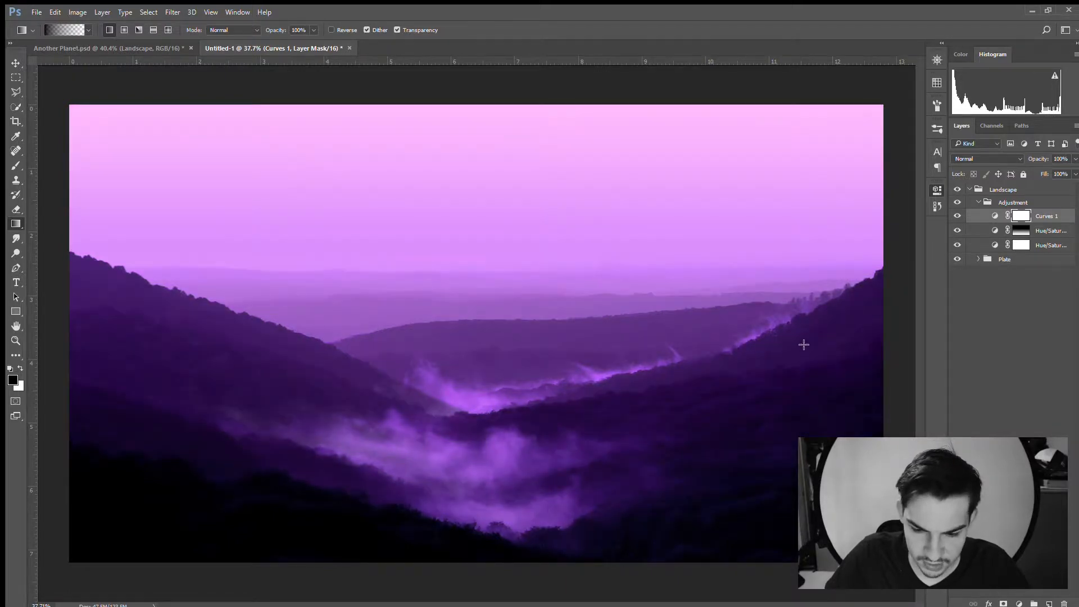
pyautogui.hotkey('ctrl', 'alt', 'z')
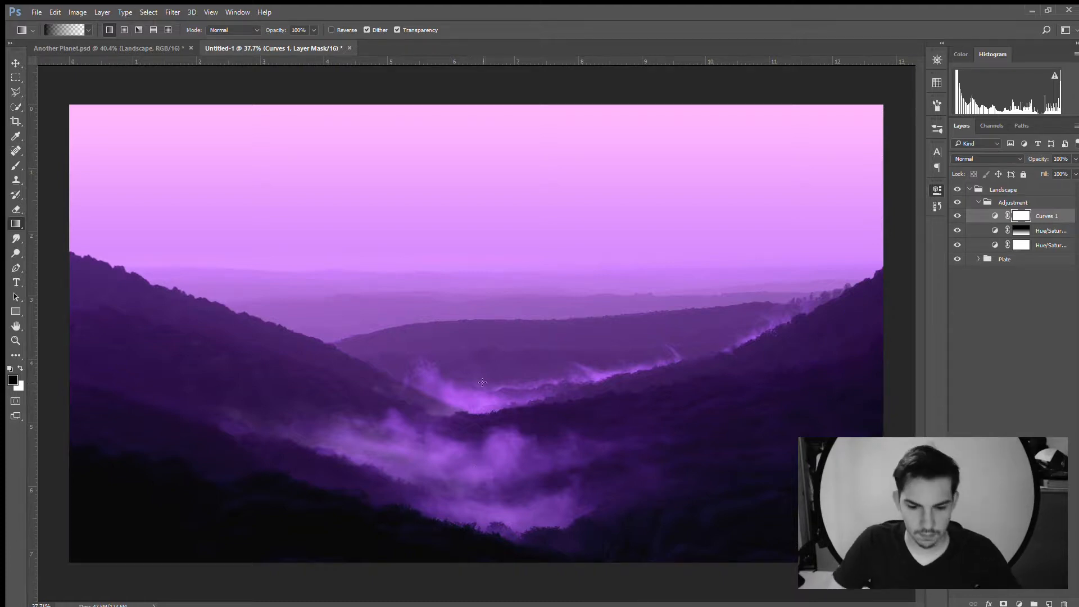
pyautogui.moveTo(464, 325); pyautogui.dragTo(464, 571)
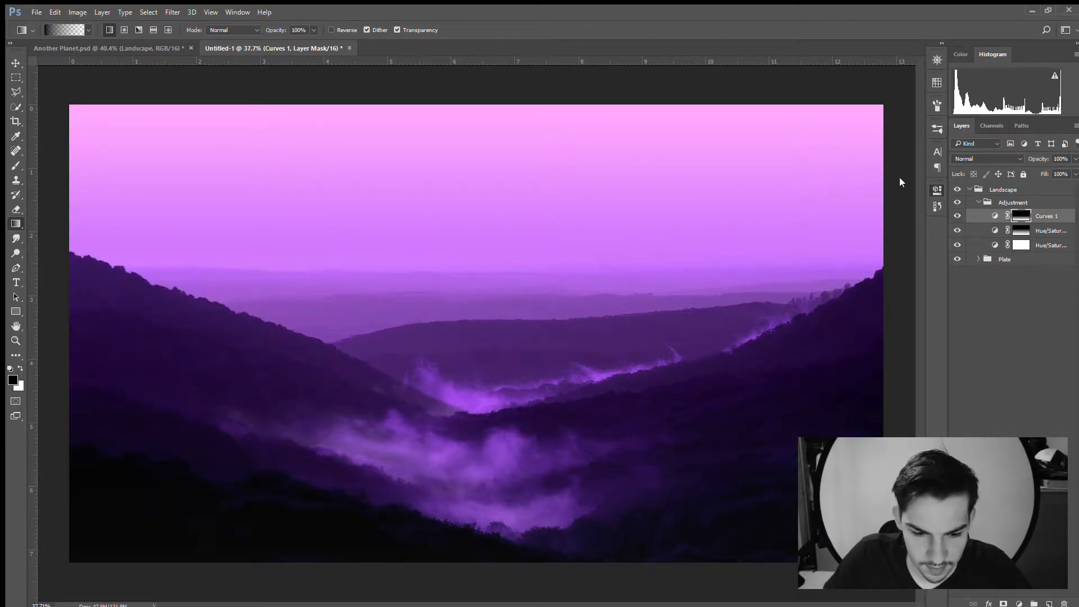
pyautogui.click(959, 216)
pyautogui.click(959, 216)
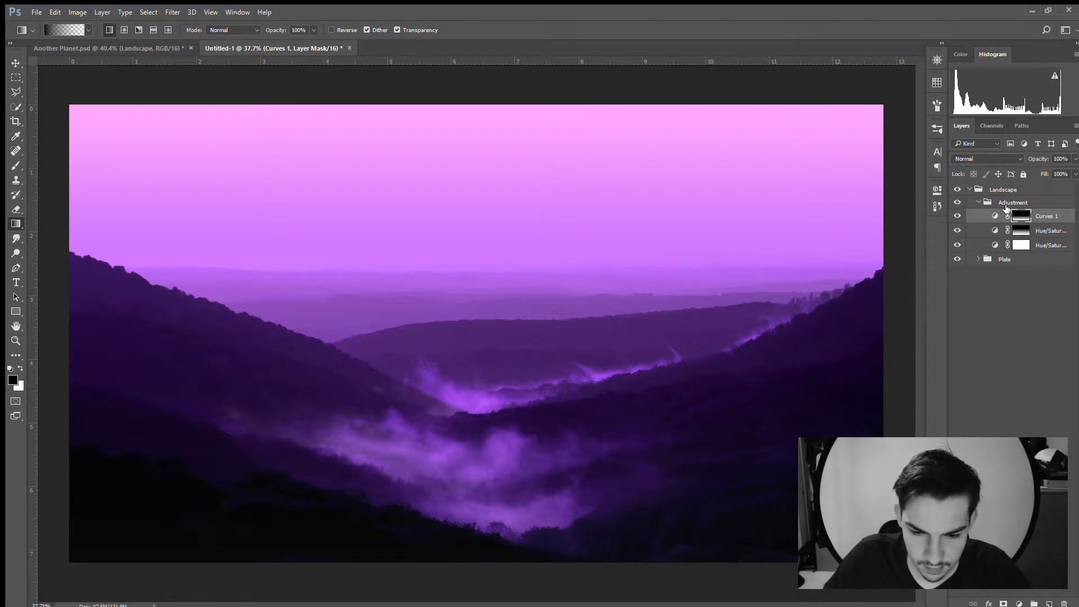
# Collapse the Adjustment group, create an empty group above it inside the Landscape group and name it Atmosphere
pyautogui.click(979, 202)
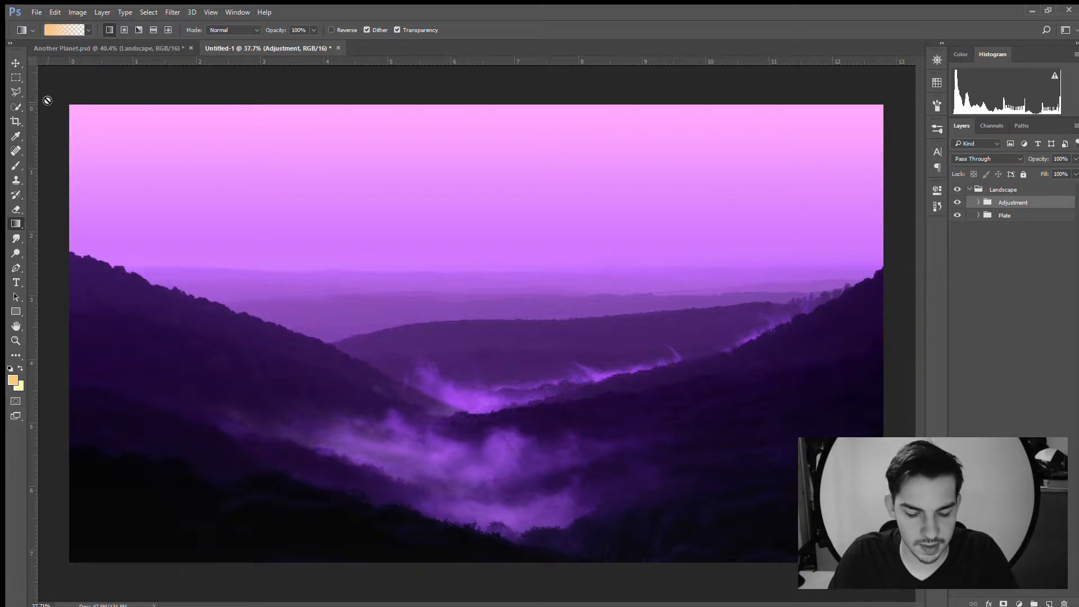
pyautogui.click(1034, 604)
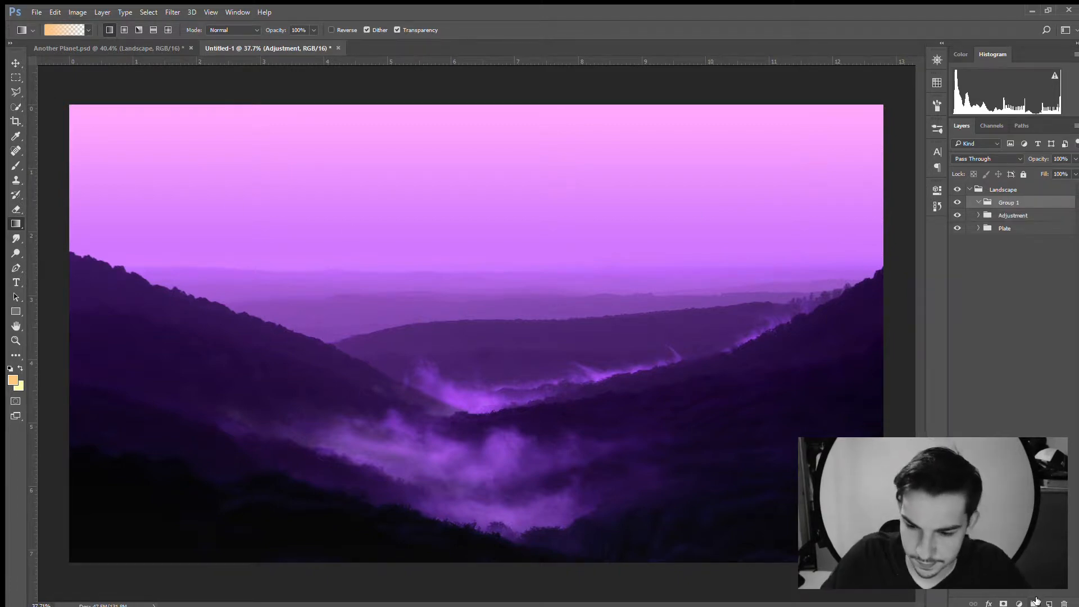
pyautogui.doubleClick(1008, 203)
pyautogui.write('Atmosphere')
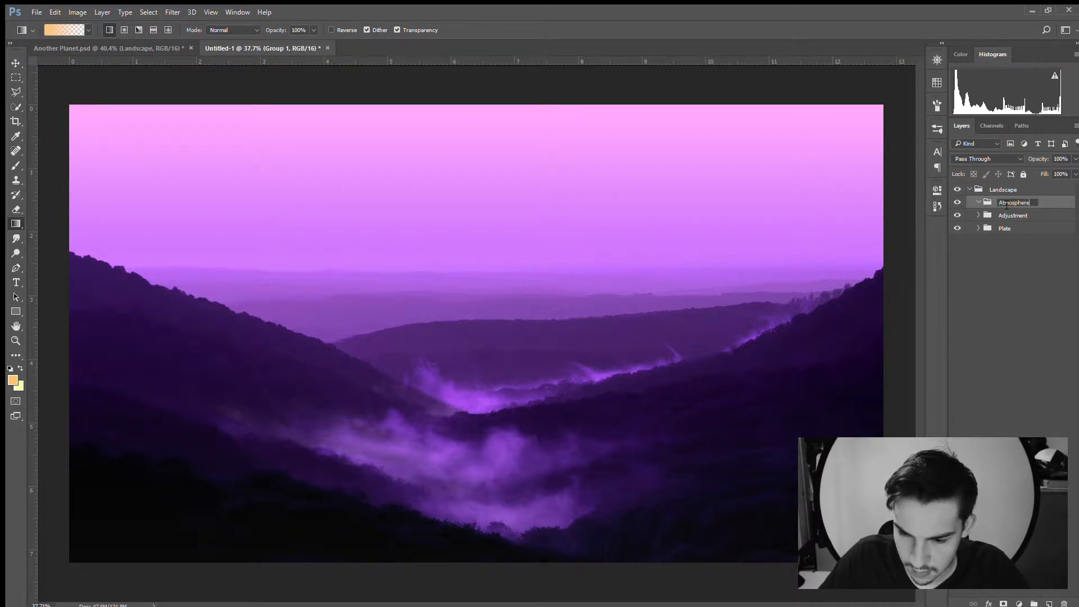
pyautogui.press('Return')
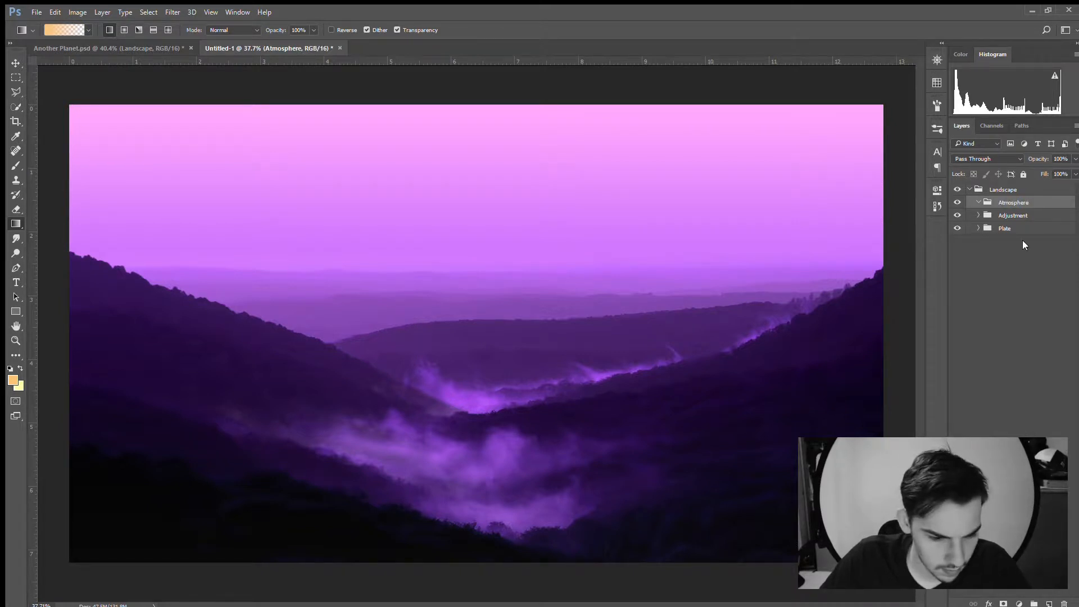
# On a new layer in the Atmosphere group, fill the sky area selected from Layer 2 with a radial gradient of pink sampled from the upper sky
pyautogui.hotkey('ctrl', 'shift', 'alt', 'n')
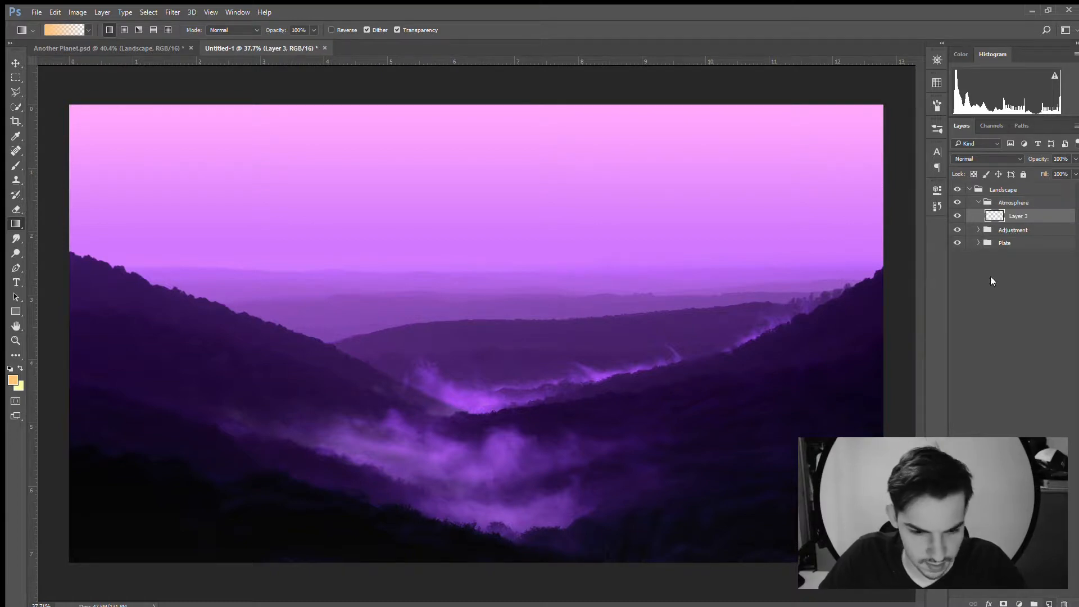
pyautogui.click(979, 244)
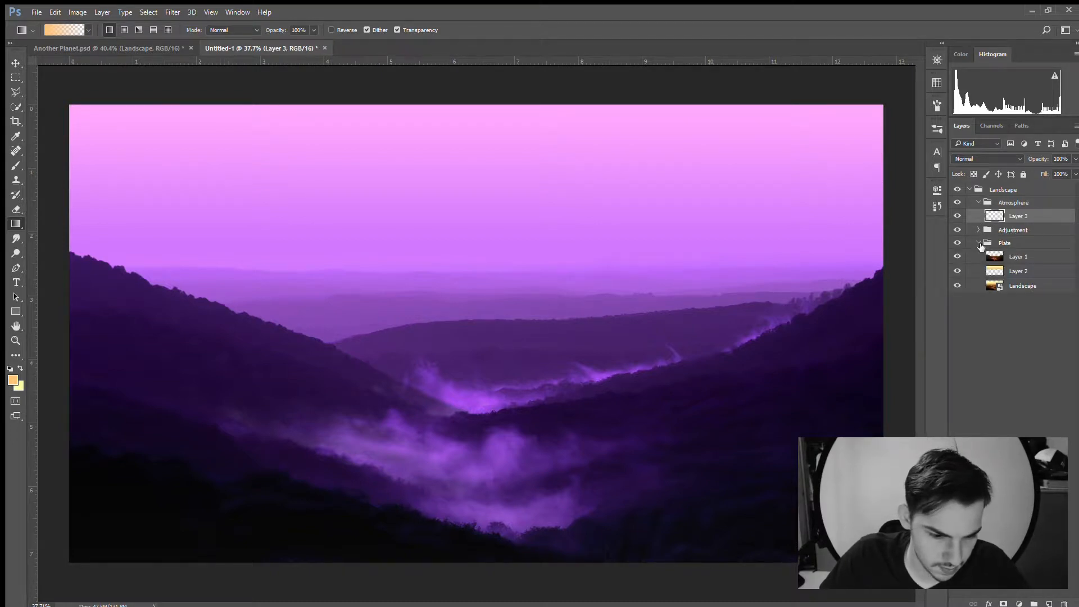
pyautogui.keyDown('ctrl'); pyautogui.click(995, 271); pyautogui.keyUp('ctrl')
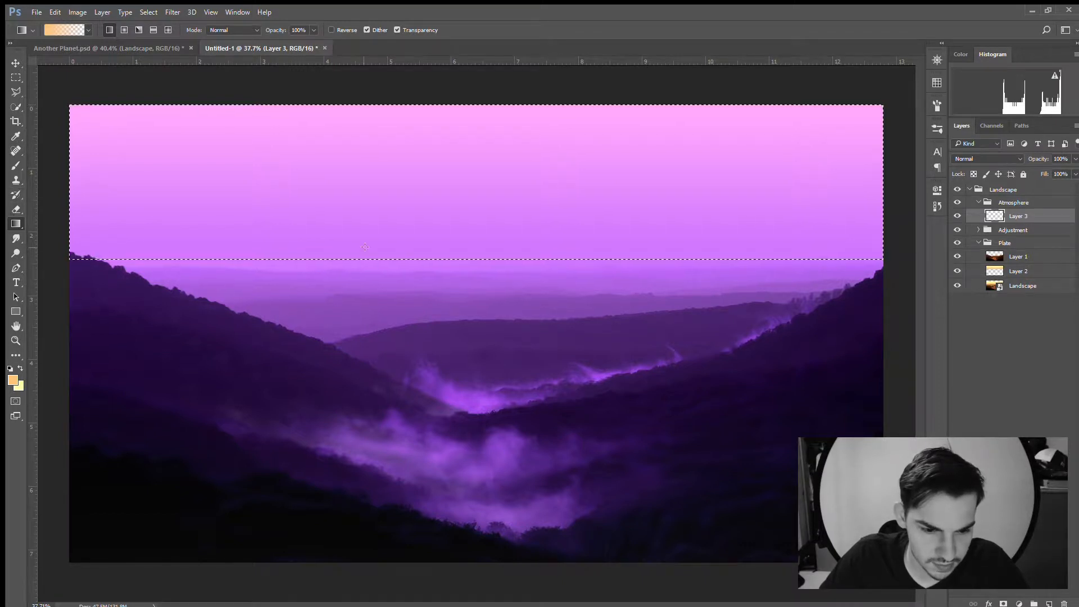
pyautogui.press('i')
pyautogui.click(306, 111)
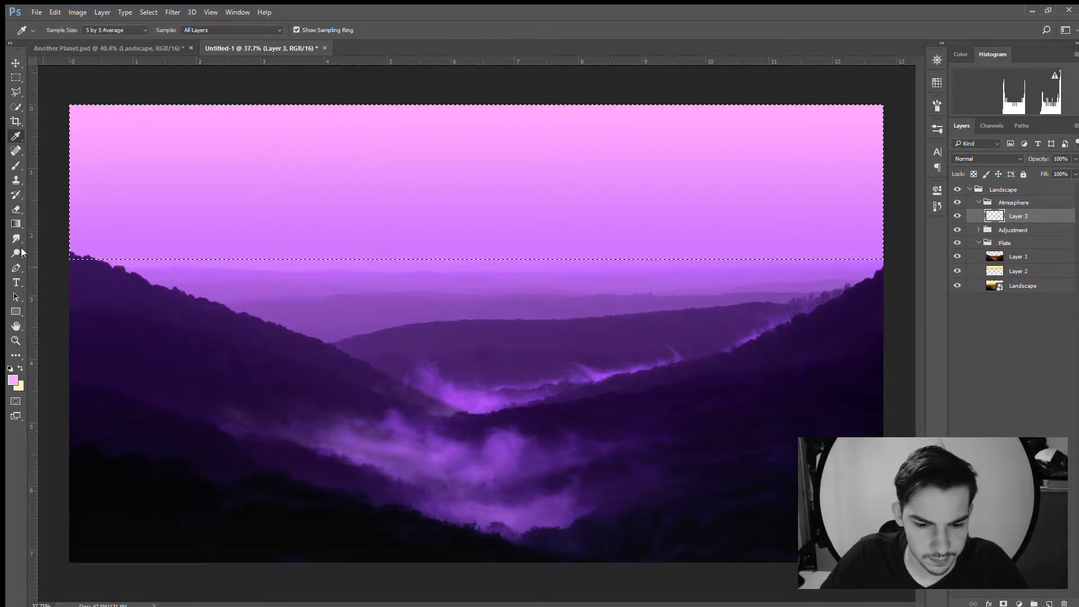
pyautogui.click(9, 227)
pyautogui.click(124, 30)
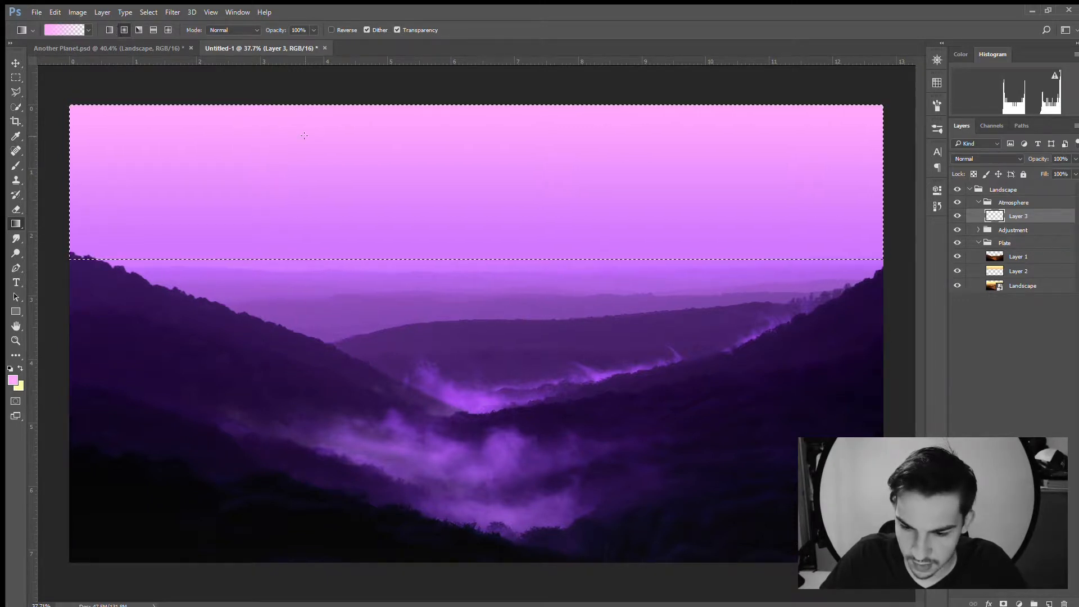
pyautogui.moveTo(368, 124); pyautogui.dragTo(885, 250)
# Set Layer 3 to Linear Dodge (Add) at 20% opacity, clear the selection and compare the sky with the layer hidden and shown
pyautogui.click(983, 158)
pyautogui.click(972, 246)
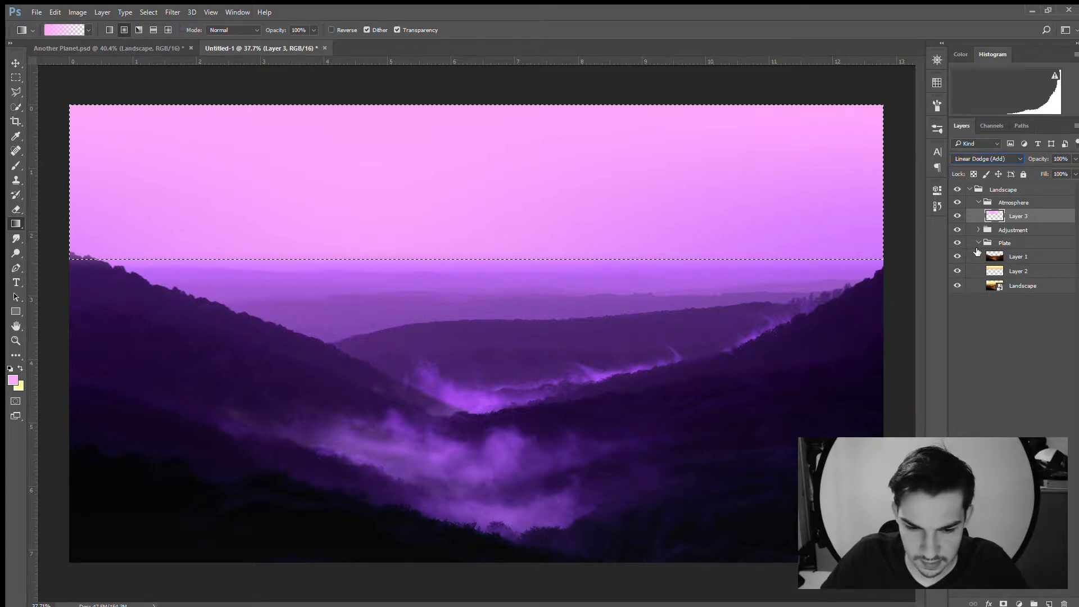
pyautogui.click(15, 77)
pyautogui.hotkey('ctrl', 'd')
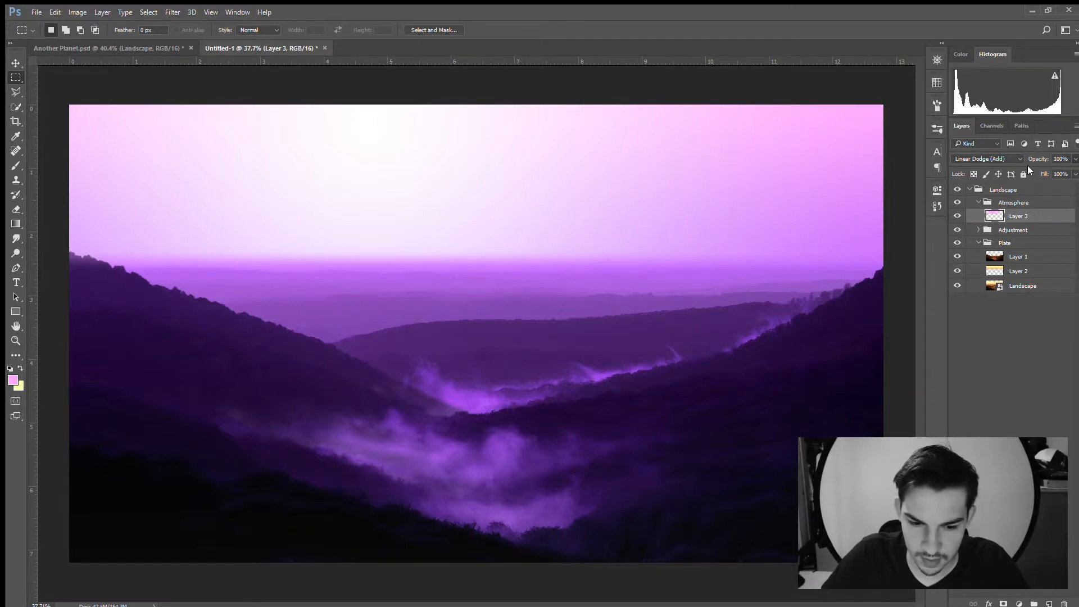
pyautogui.press('1')
pyautogui.press('6')
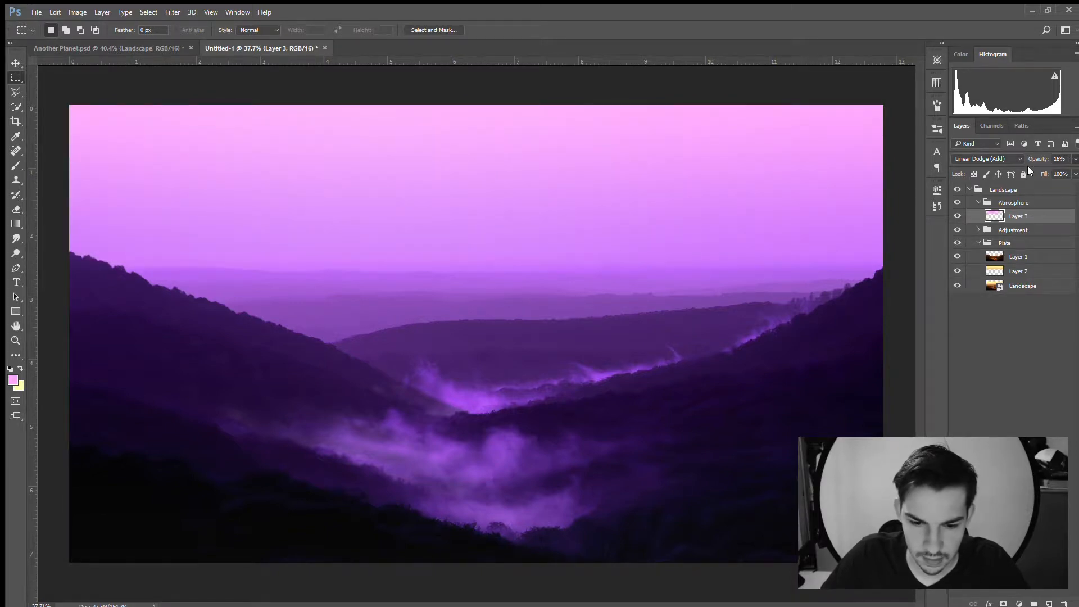
pyautogui.press('2')
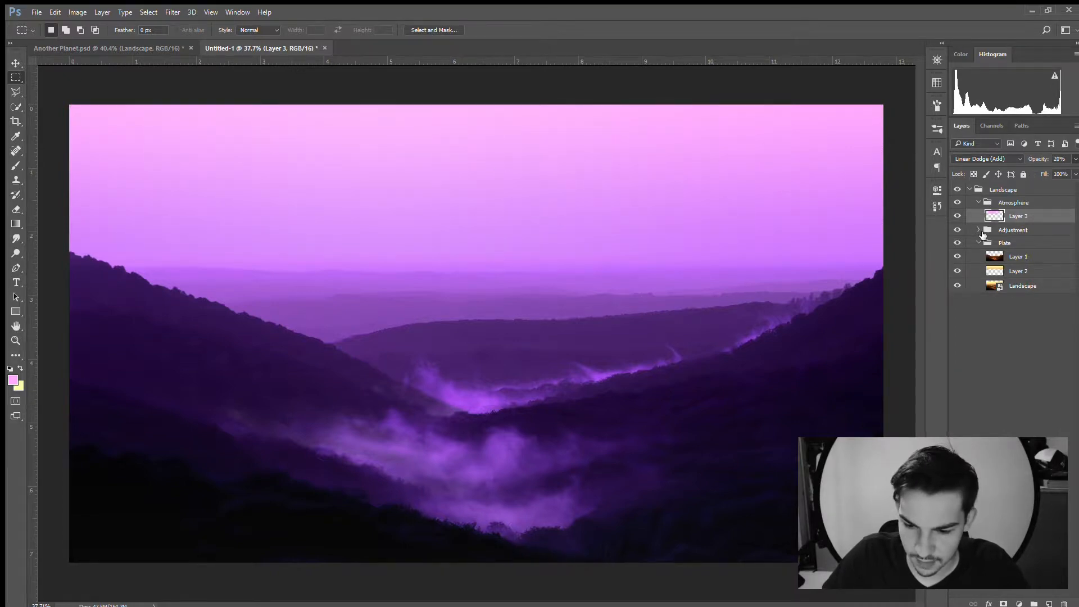
pyautogui.click(958, 215)
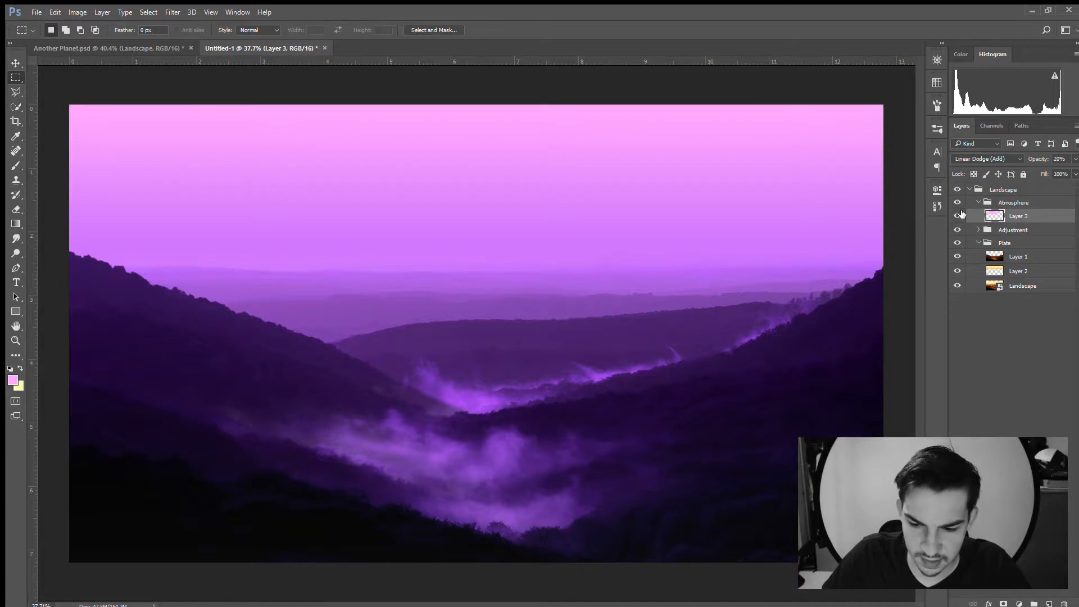
pyautogui.click(958, 216)
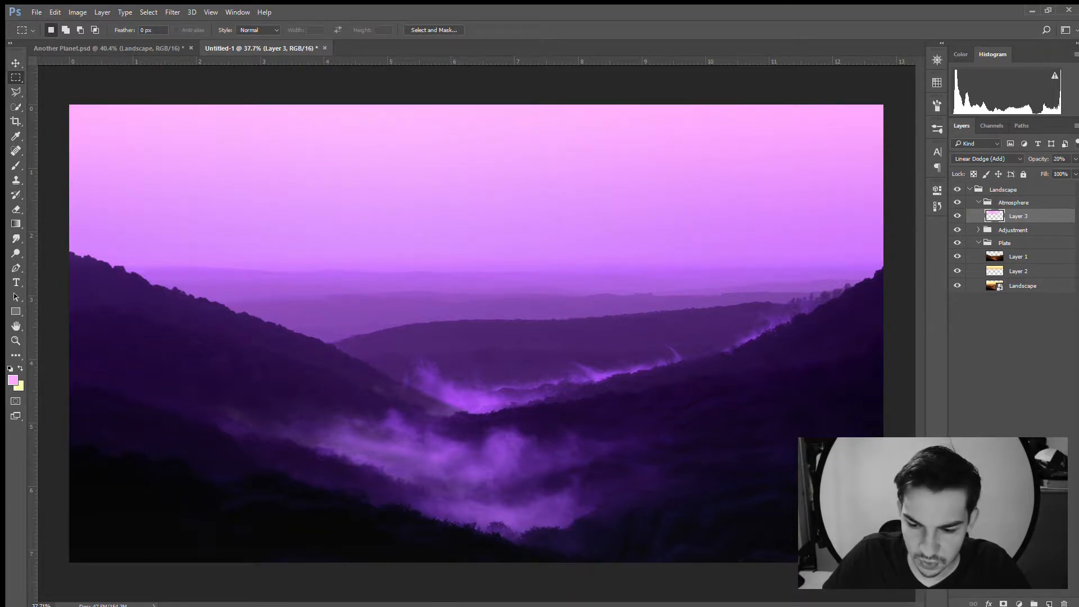
# Add a new layer above Layer 3, fill the sky area selected from Layer 2 with solid pink, deselect, and set its blend mode to Multiply
pyautogui.click(1049, 603)
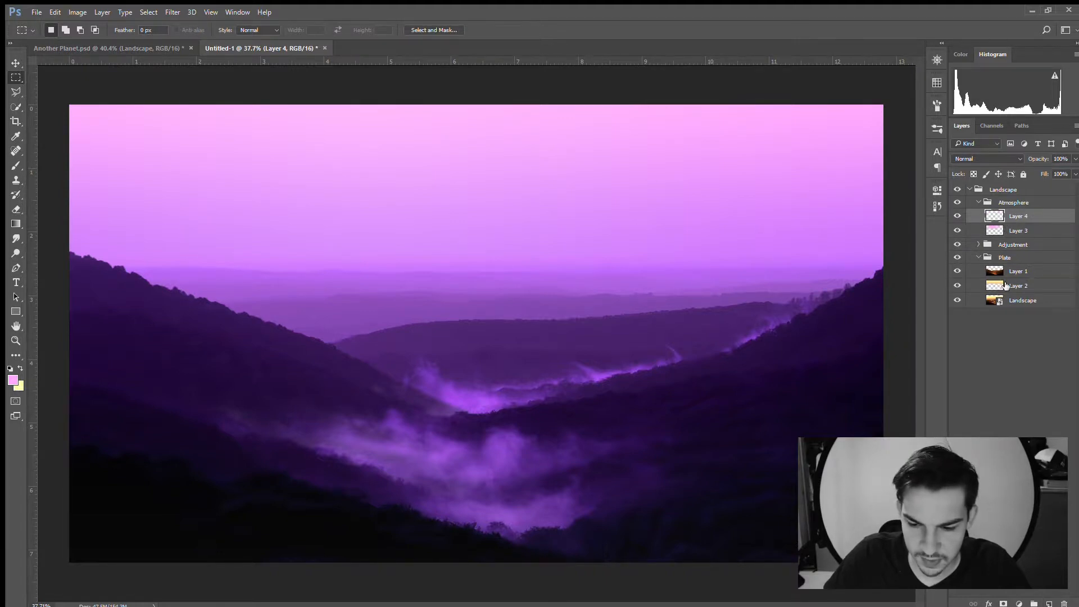
pyautogui.keyDown('ctrl'); pyautogui.click(996, 285); pyautogui.keyUp('ctrl')
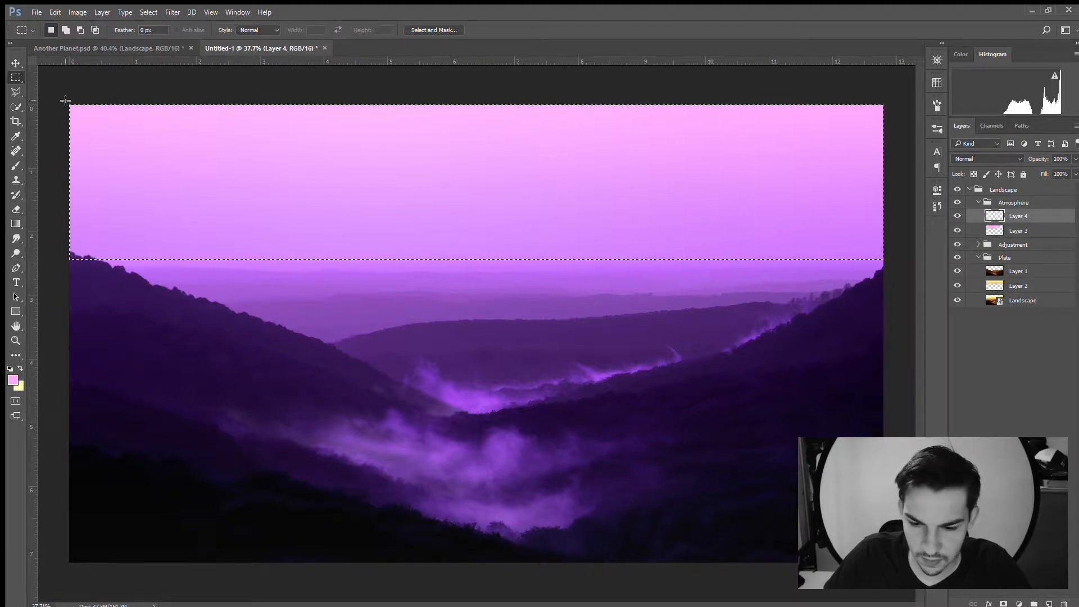
pyautogui.keyDown('ctrl'); pyautogui.click(996, 272); pyautogui.keyUp('ctrl')
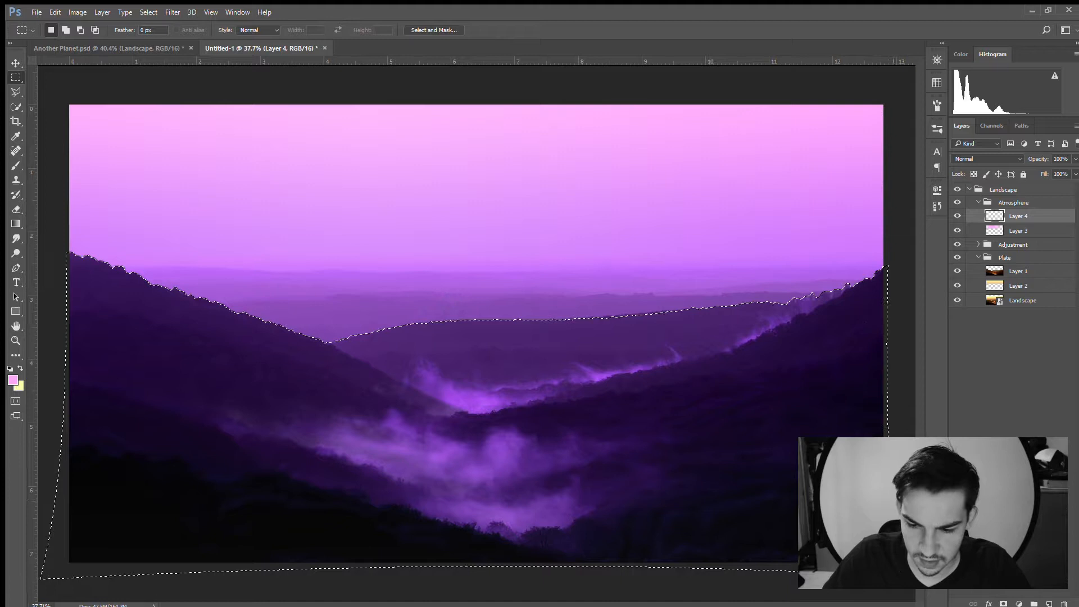
pyautogui.keyDown('ctrl'); pyautogui.click(990, 287); pyautogui.keyUp('ctrl')
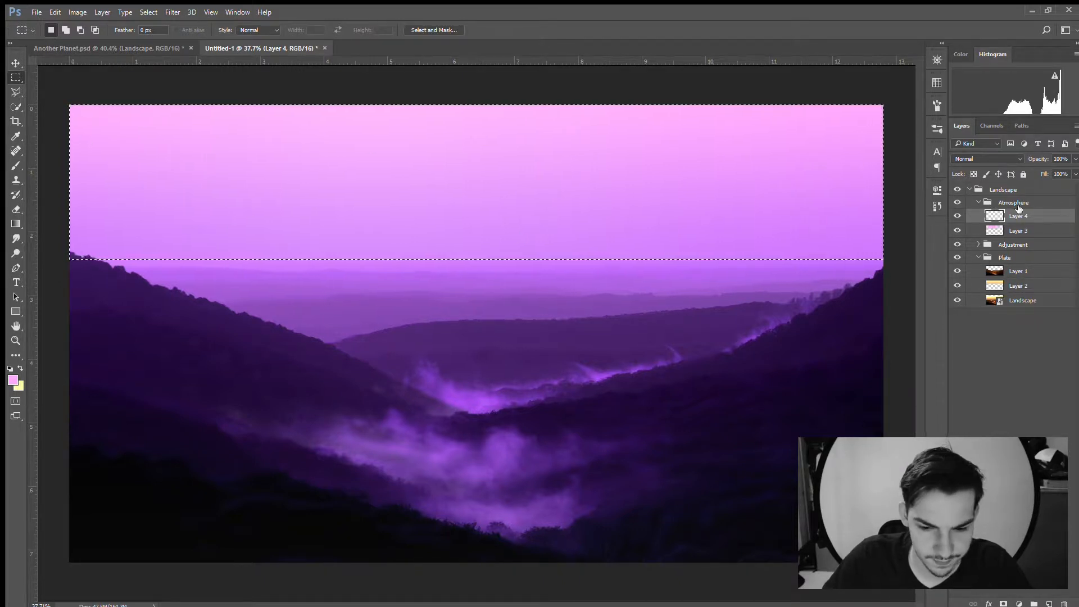
pyautogui.click(12, 225)
pyautogui.hotkey('shift', 'g')
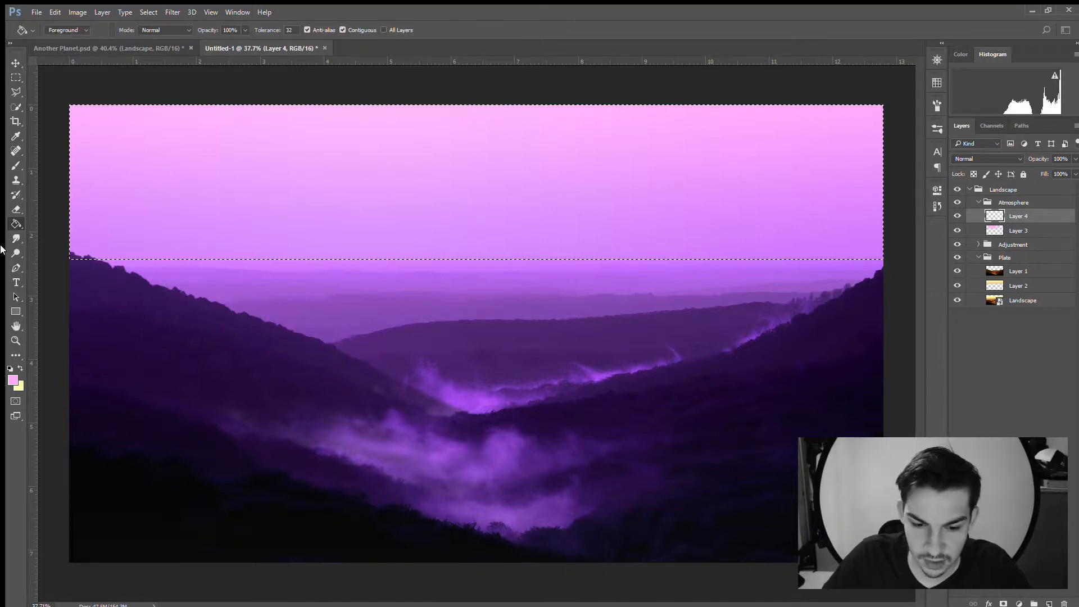
pyautogui.click(458, 189)
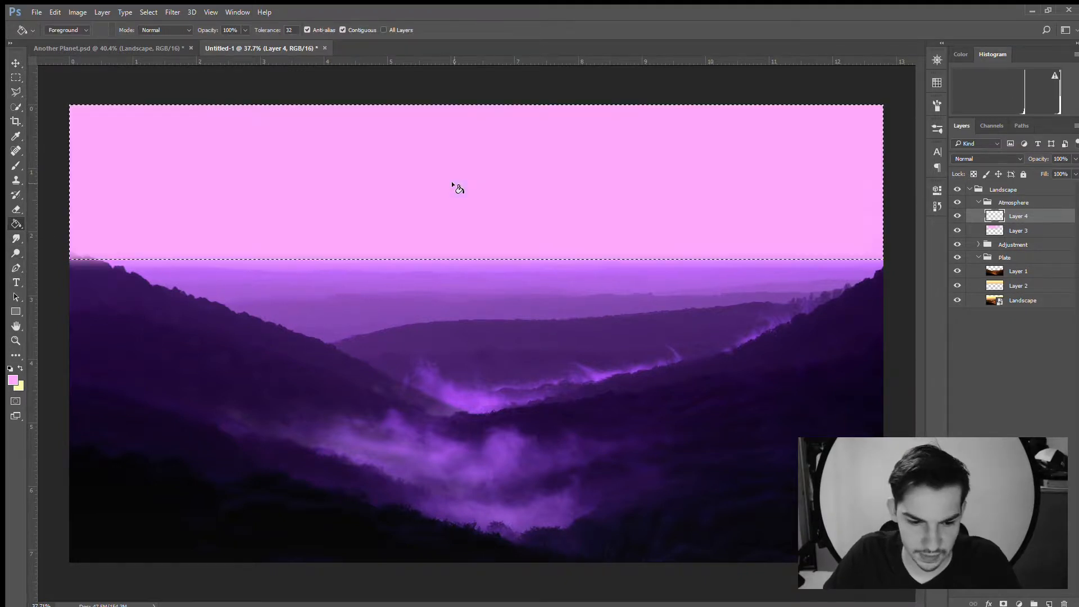
pyautogui.press('m')
pyautogui.hotkey('ctrl', 'd')
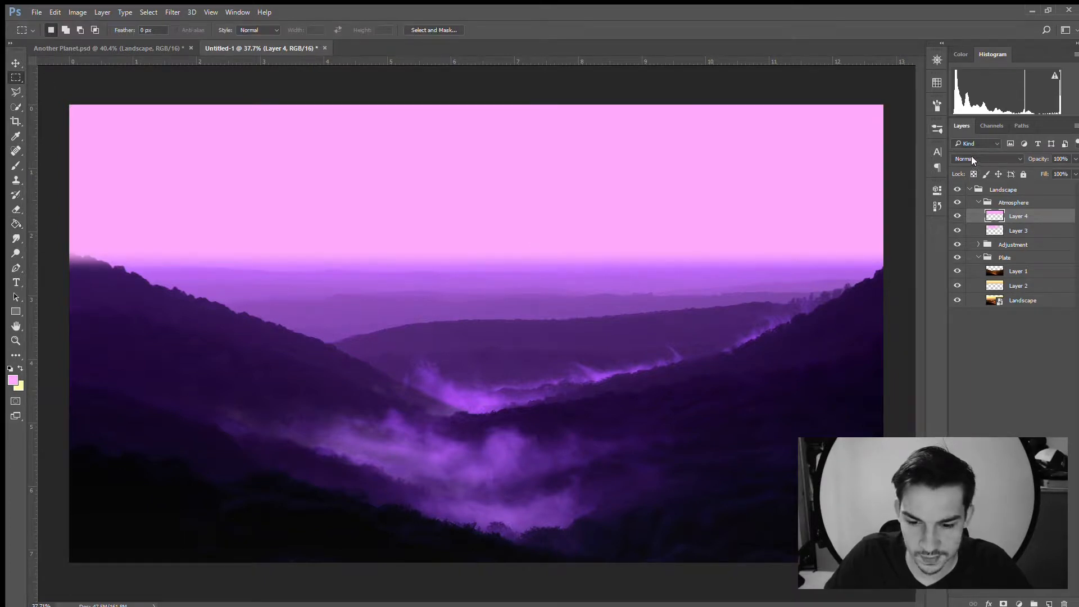
pyautogui.hotkey('shift', 'alt', 'm')
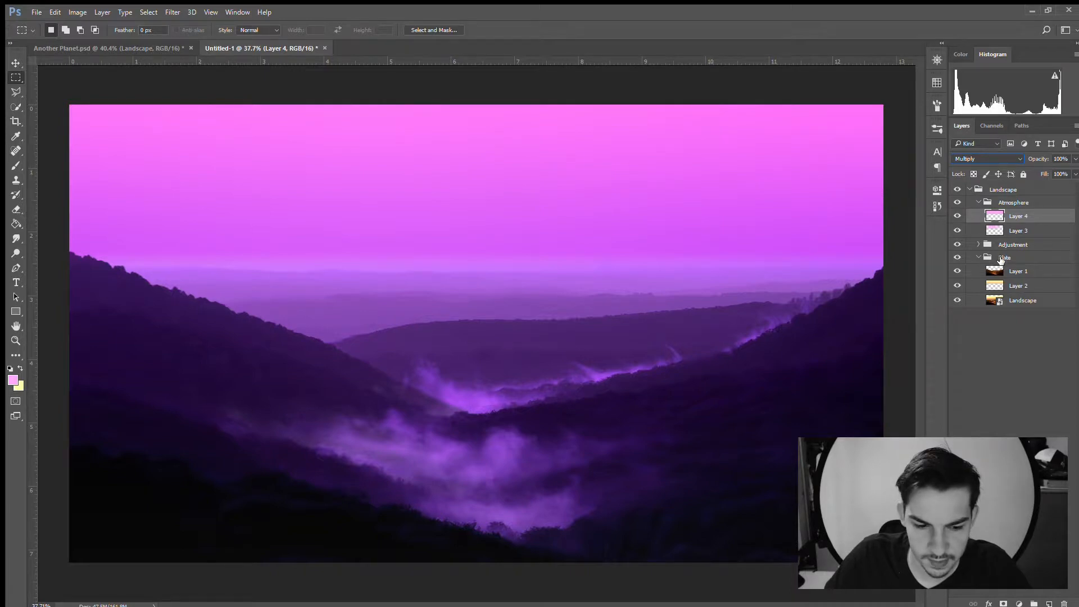
# Darken and mute the pink fill of Layer 4 with a color adjustment so the Multiply sky gets deeper
pyautogui.press('i')
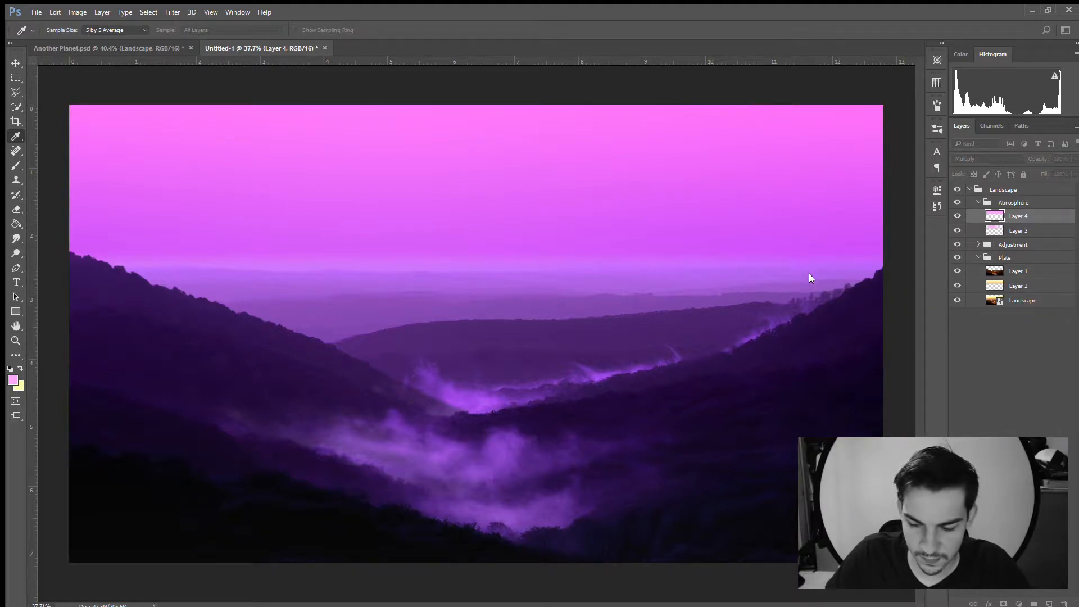
pyautogui.moveTo(782, 275); pyautogui.dragTo(777, 276)
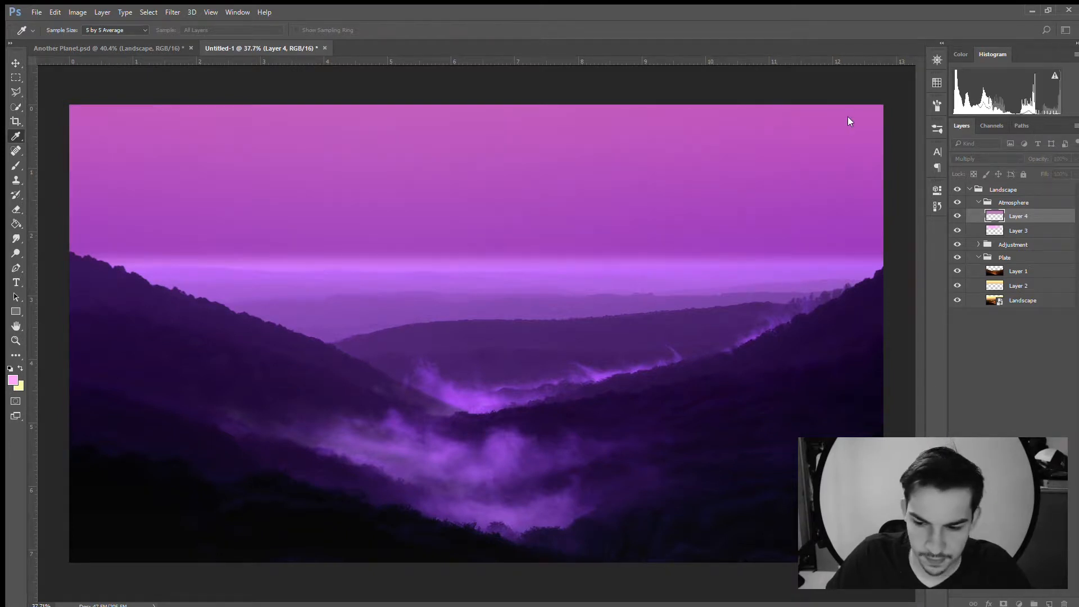
pyautogui.press('Return')
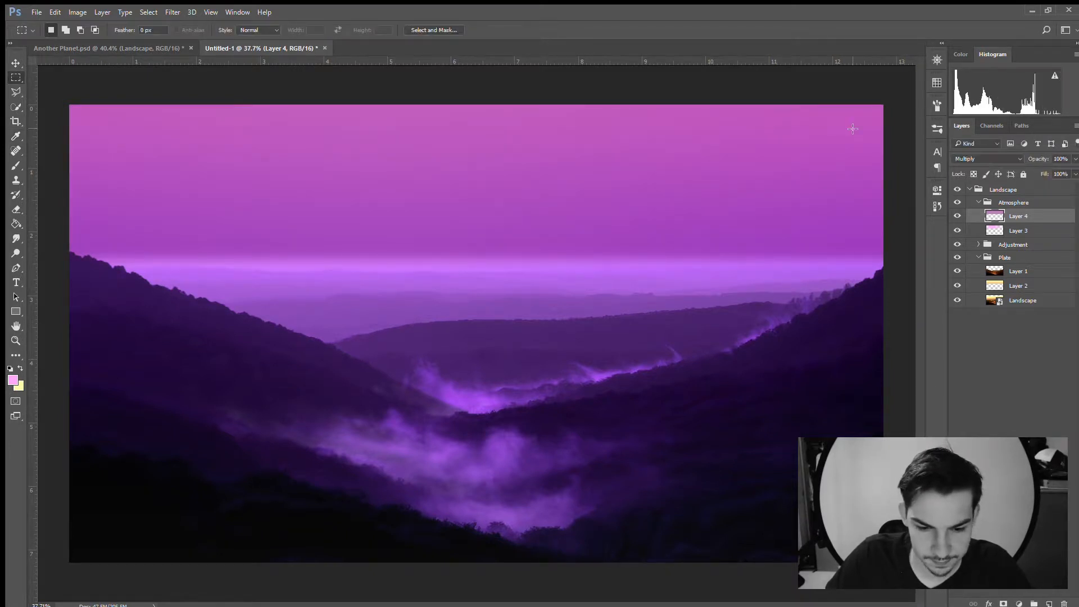
# Add a mask to Layer 4, fade out the central sky and horizon with black radial and linear gradients, and lower its opacity to 60%
pyautogui.click(1003, 603)
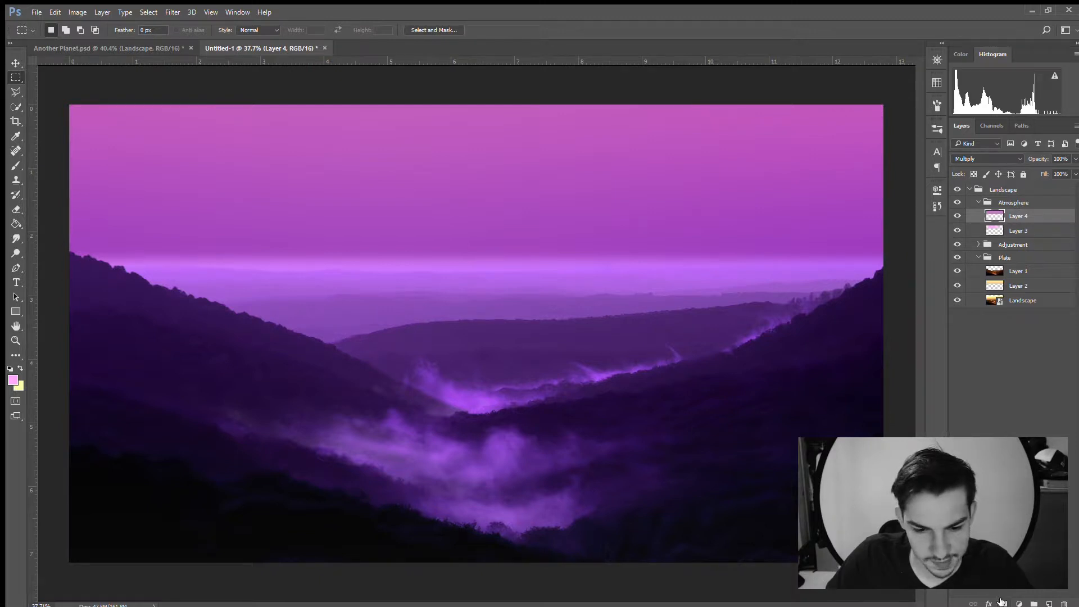
pyautogui.click(15, 224)
pyautogui.hotkey('shift', 'g')
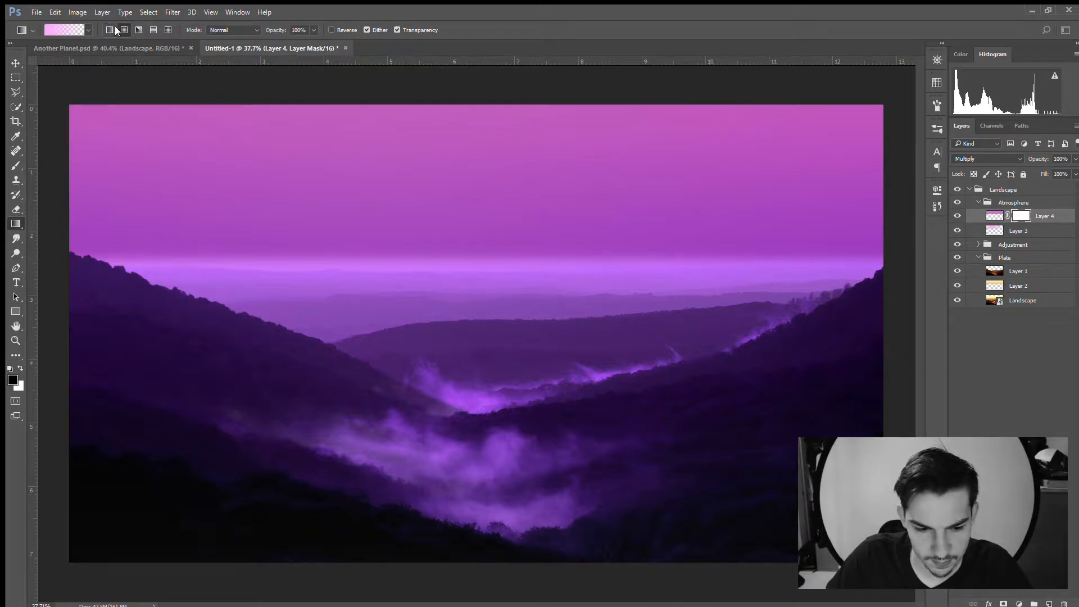
pyautogui.click(1021, 218)
pyautogui.moveTo(442, 134); pyautogui.dragTo(886, 249)
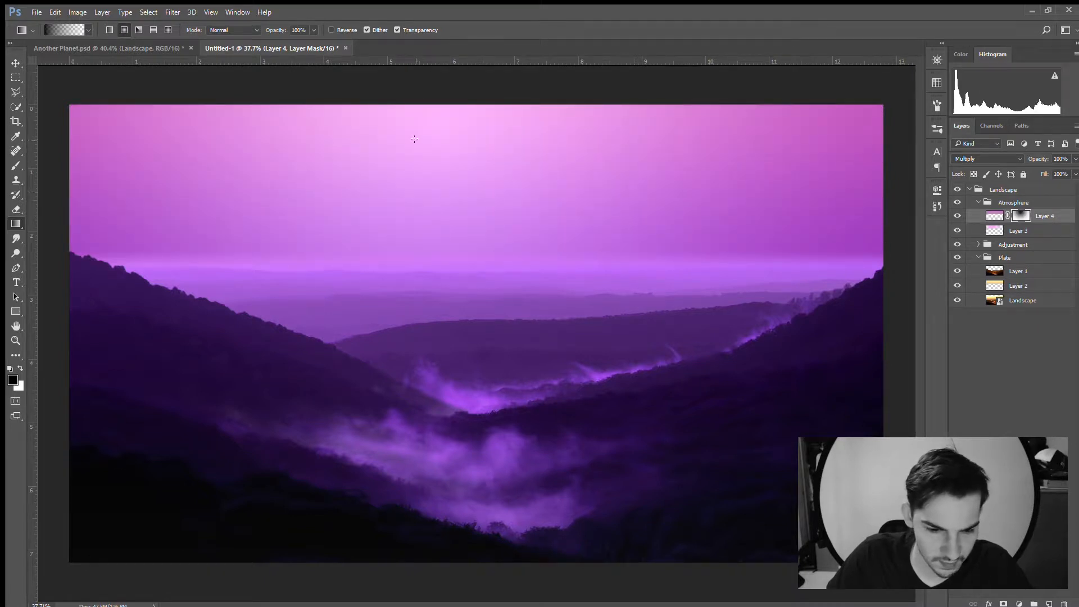
pyautogui.moveTo(419, 133); pyautogui.dragTo(934, 176)
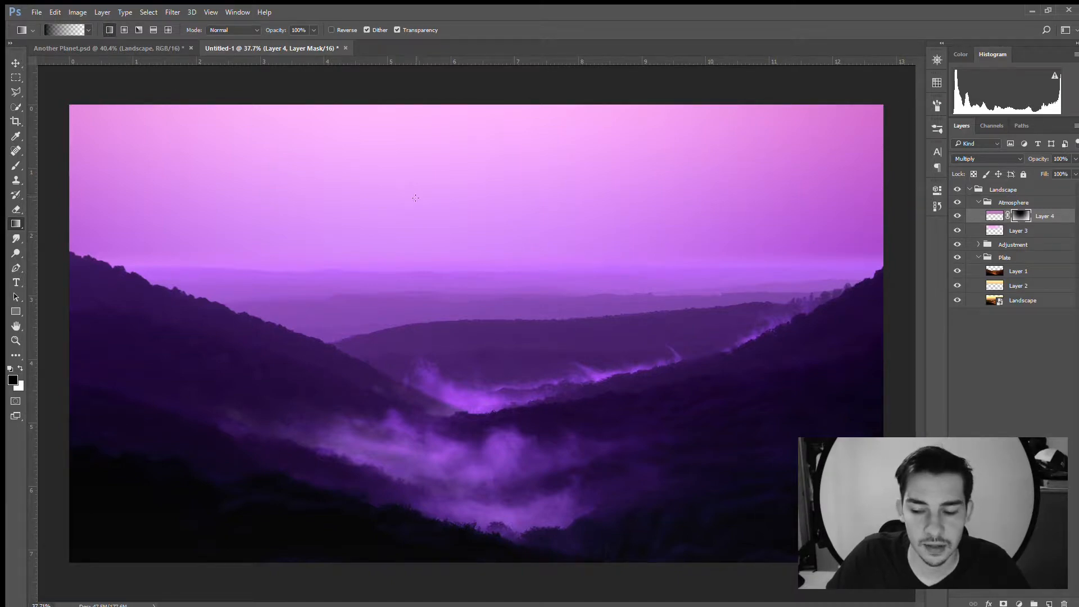
pyautogui.moveTo(469, 300); pyautogui.dragTo(472, 132)
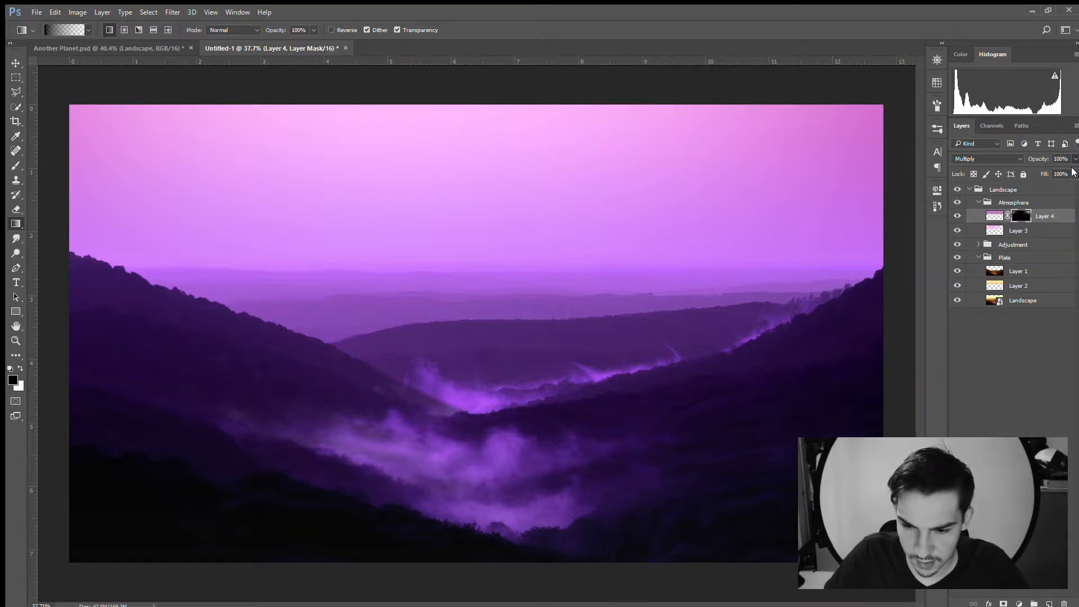
pyautogui.moveTo(1073, 171); pyautogui.dragTo(1034, 172)
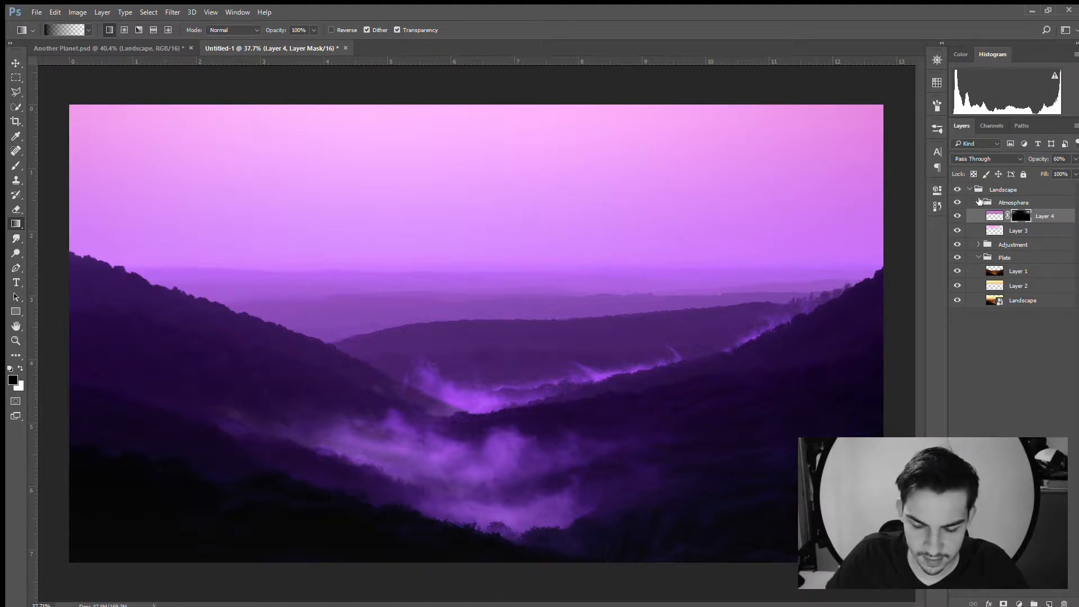
# Collapse the Atmosphere and Plate groups and compare the image with the Adjustment and Atmosphere groups hidden and shown
pyautogui.click(981, 202)
pyautogui.click(979, 202)
pyautogui.click(978, 229)
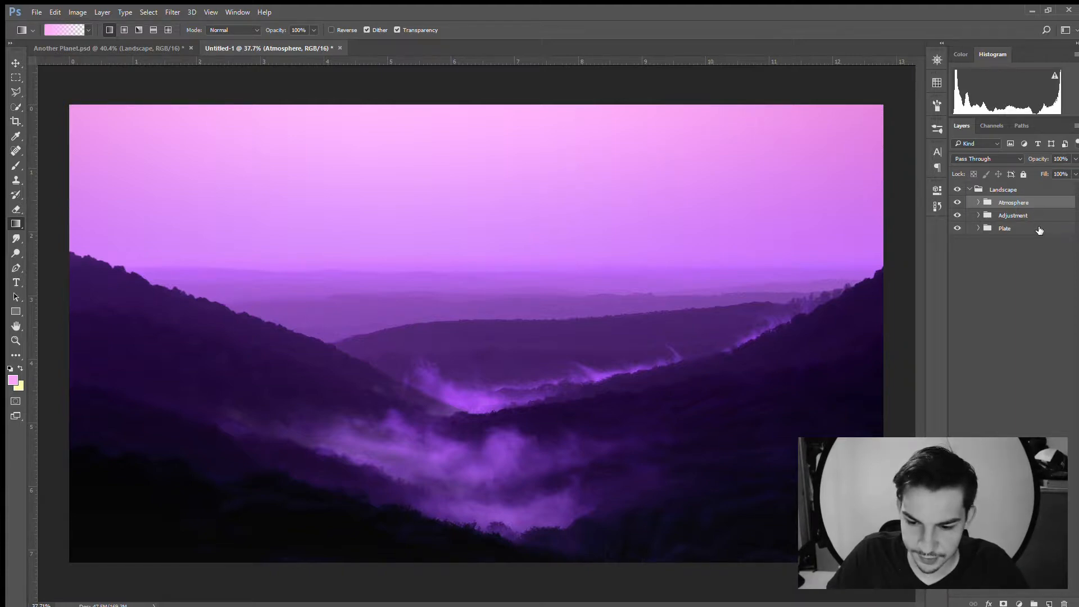
pyautogui.moveTo(957, 228); pyautogui.dragTo(958, 202)
pyautogui.click(958, 228)
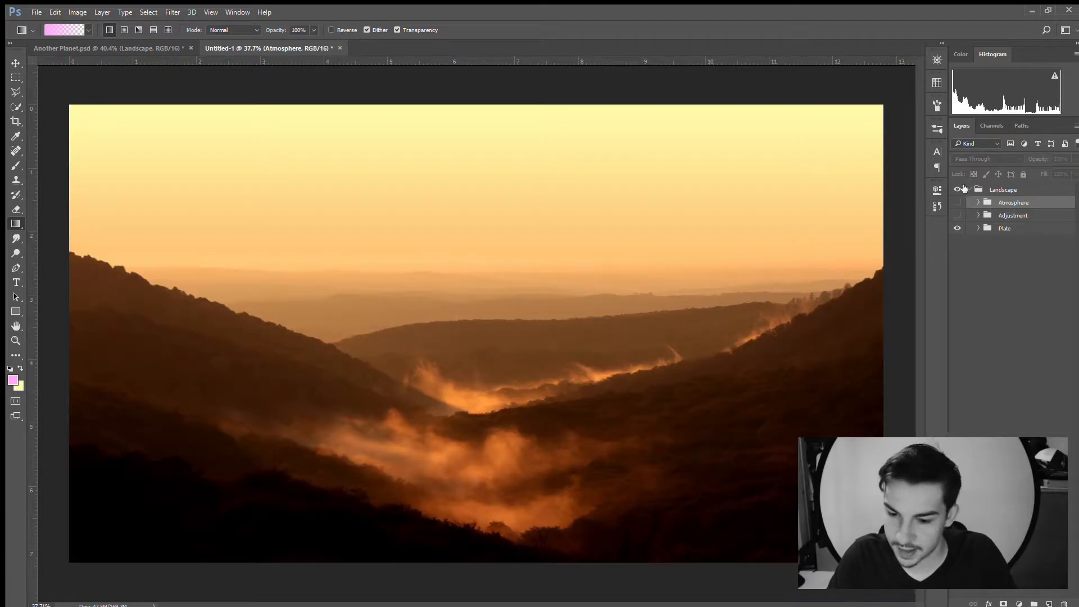
pyautogui.click(957, 216)
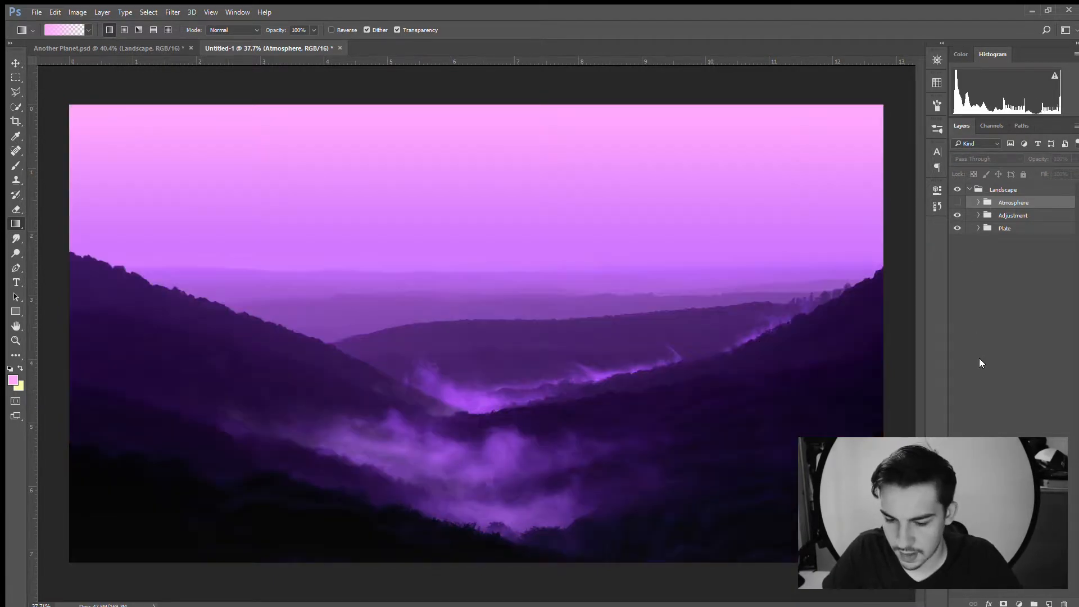
pyautogui.click(957, 202)
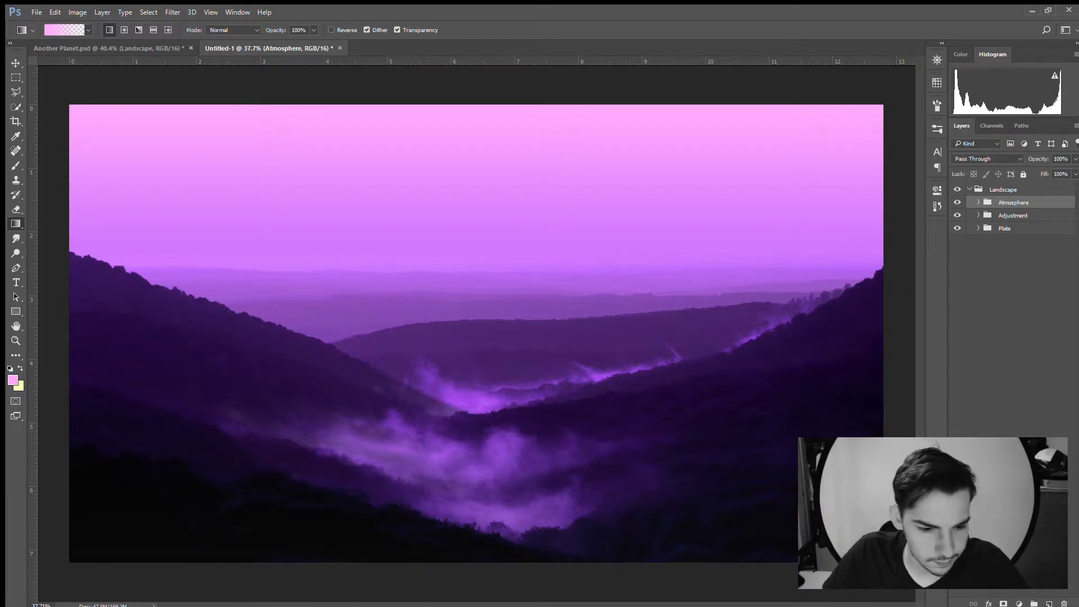
# Collapse the Landscape group, create a new group above it and name it Planet
pyautogui.click(971, 189)
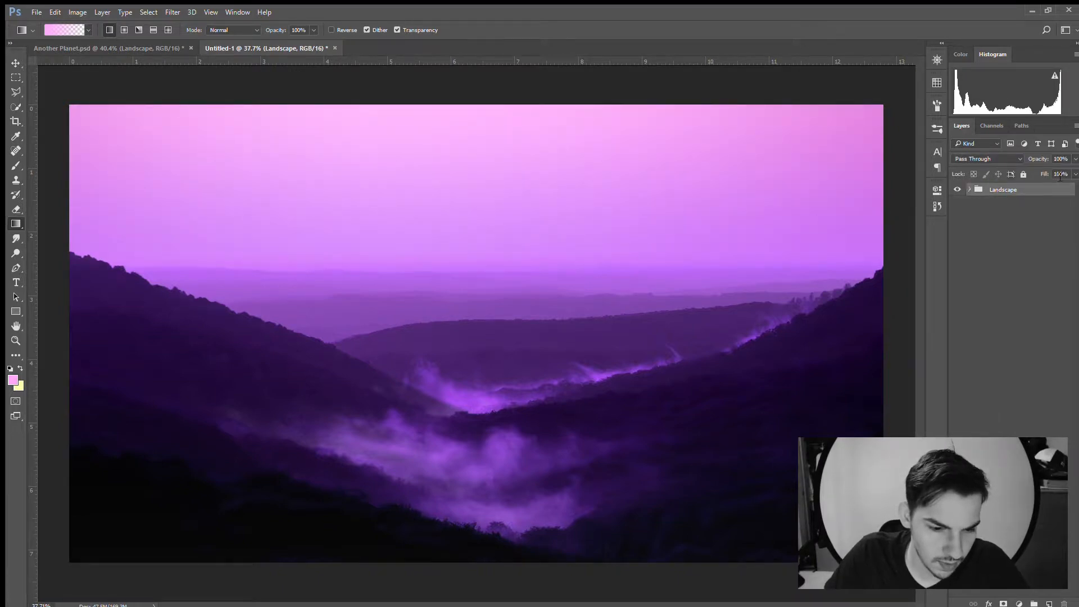
pyautogui.click(1033, 604)
pyautogui.doubleClick(999, 190)
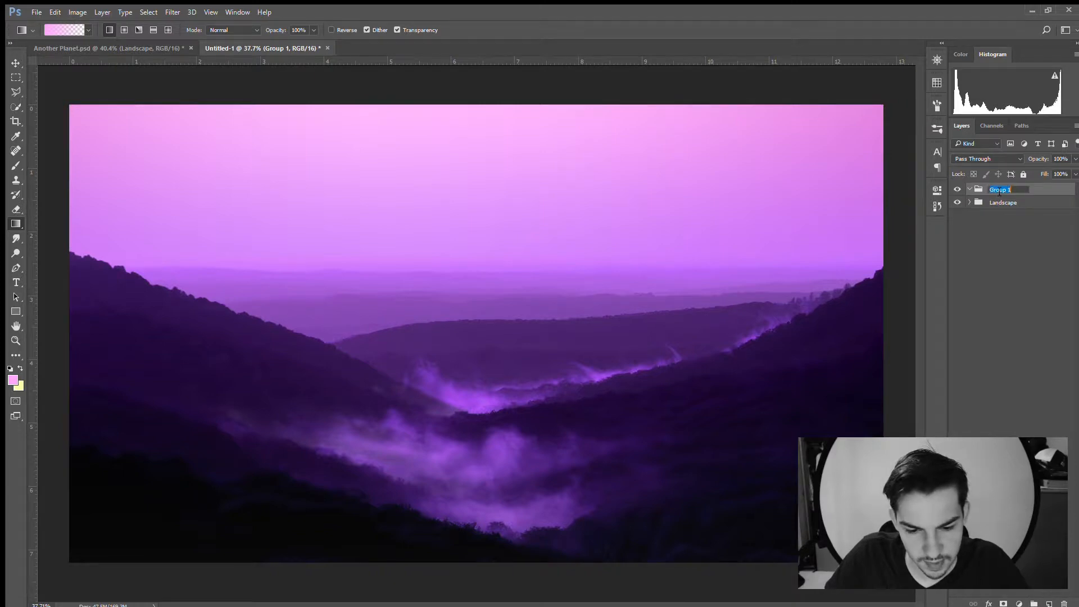
pyautogui.write('Planet')
pyautogui.press('Return')
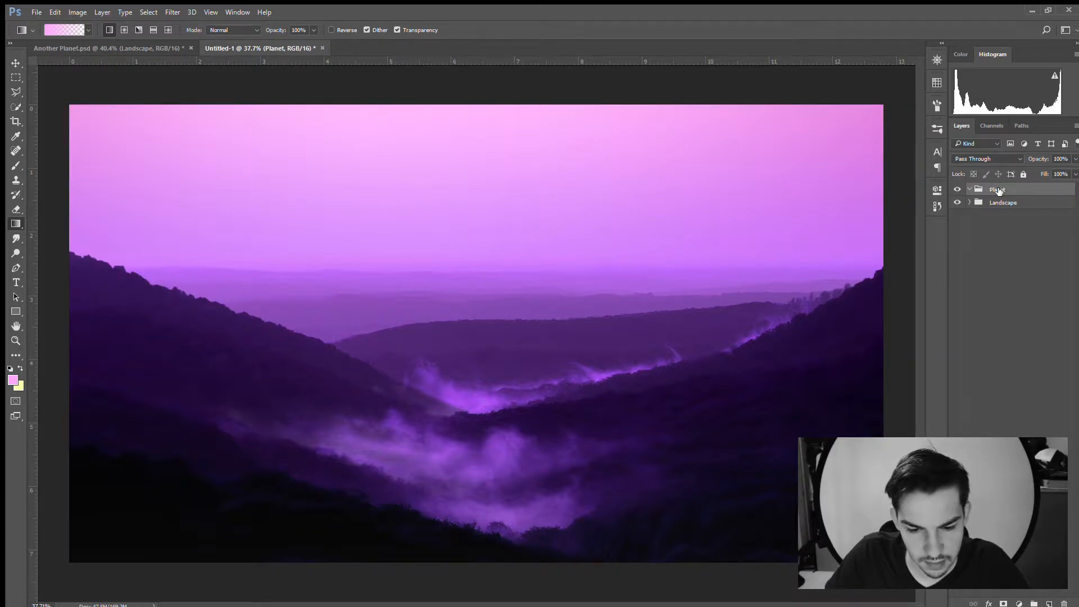
# Add a new layer in the Planet group and draw a large circular selection in the middle of the image
pyautogui.click(1048, 604)
pyautogui.click(16, 77)
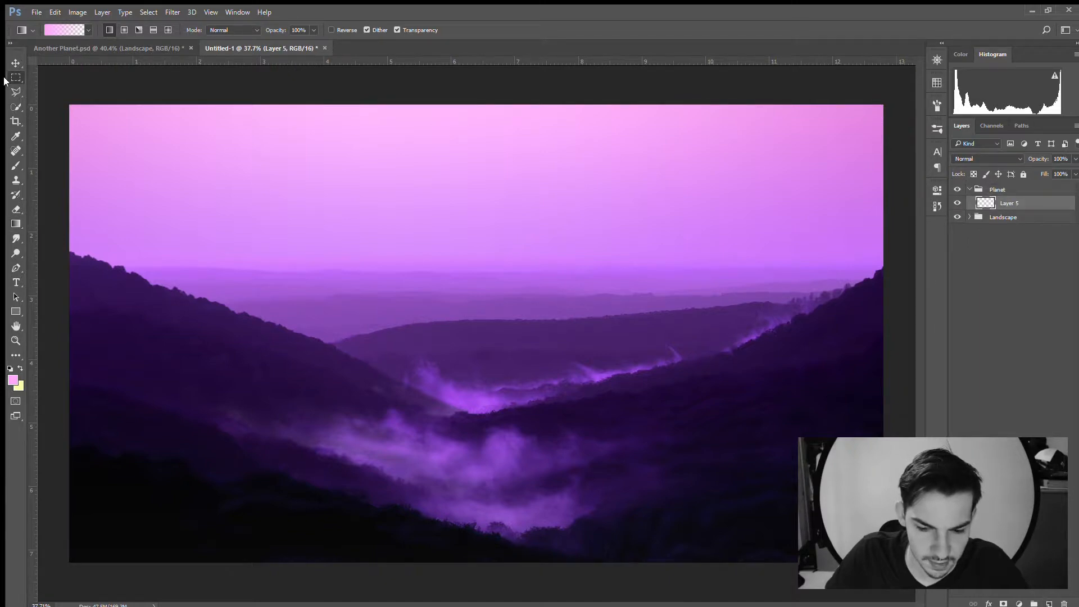
pyautogui.click(29, 87)
pyautogui.moveTo(330, 73); pyautogui.dragTo(815, 372)
pyautogui.moveTo(453, 178); pyautogui.dragTo(459, 272)
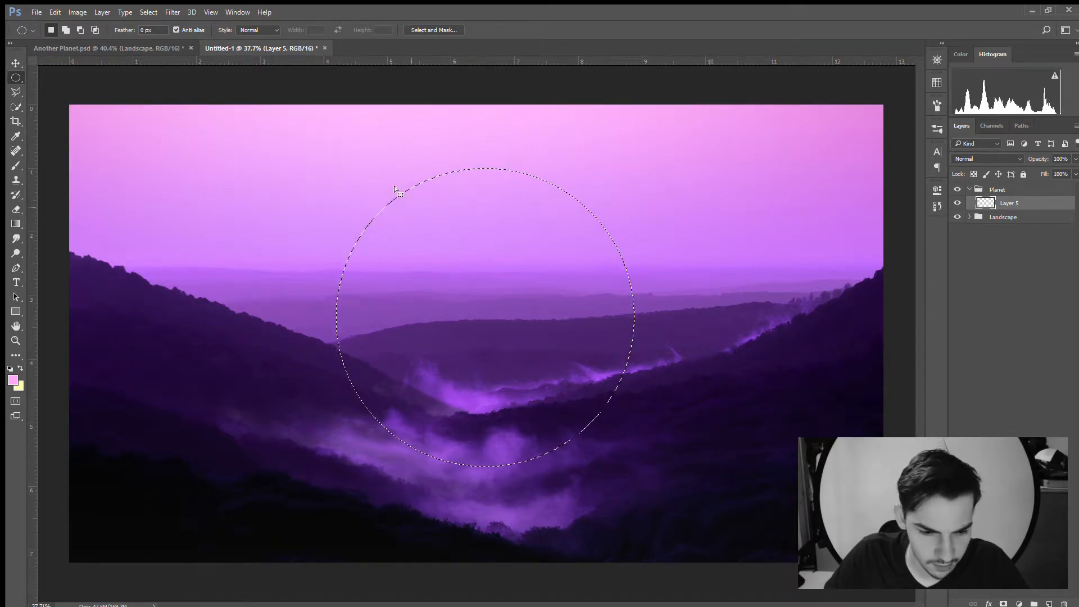
# Fill the circular selection on Layer 5 with solid black and clear the selection
pyautogui.click(9, 369)
pyautogui.click(15, 223)
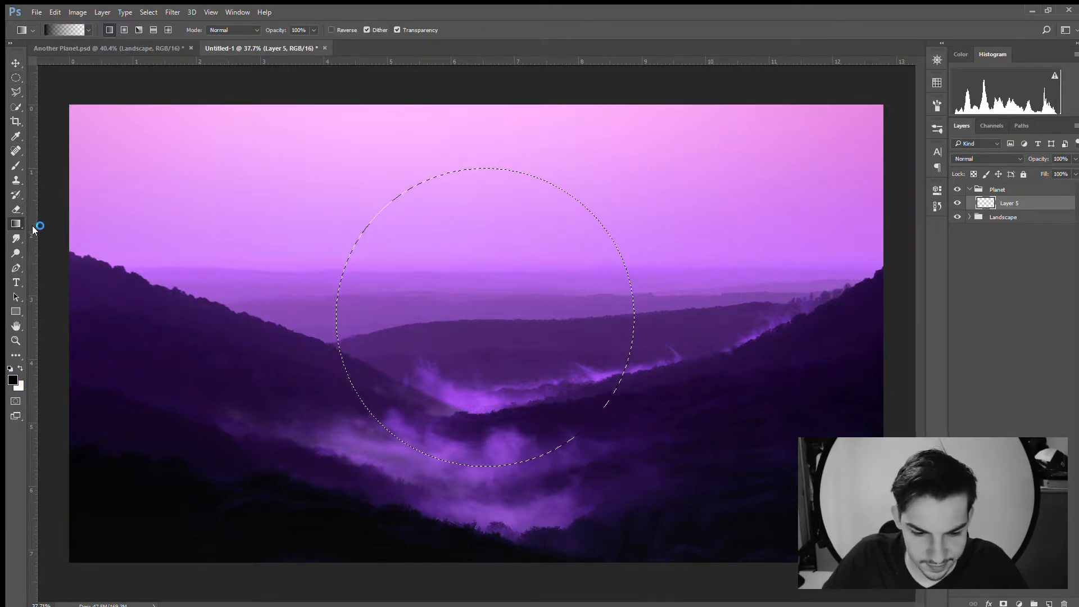
pyautogui.hotkey('shift', 'g')
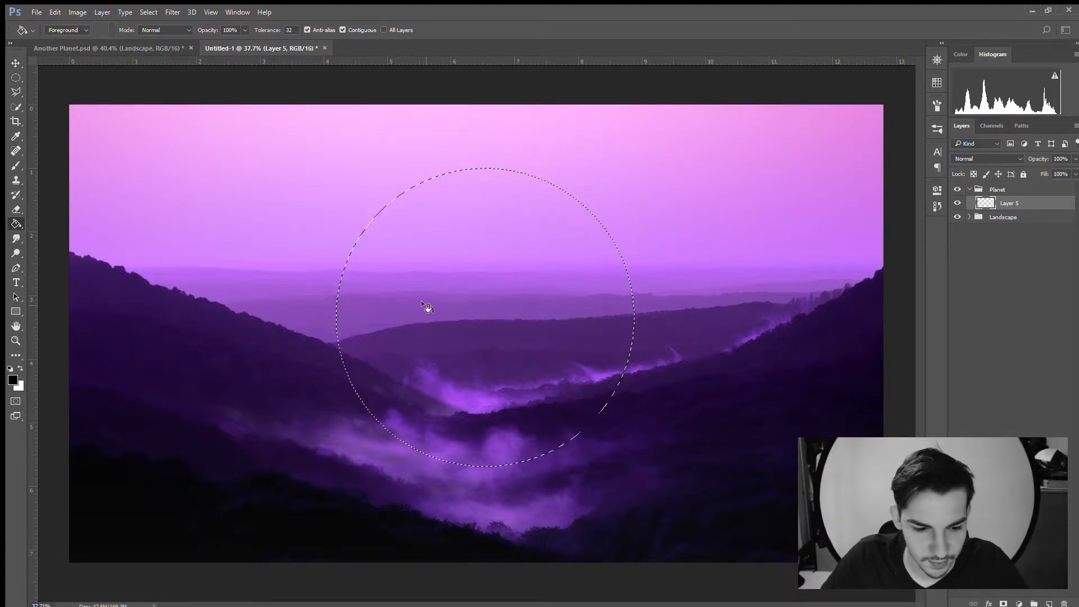
pyautogui.click(453, 354)
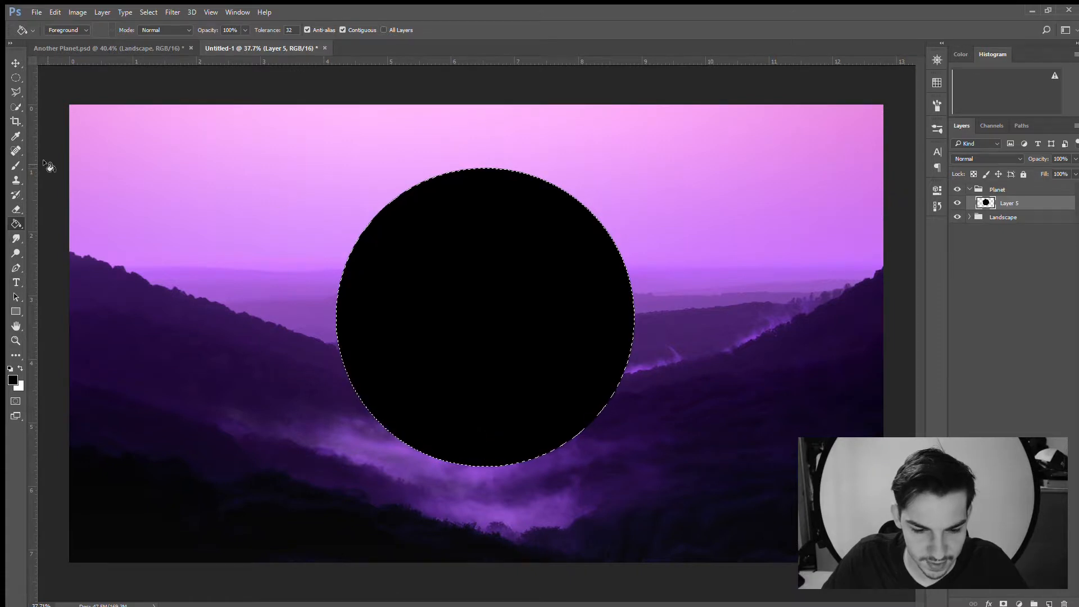
pyautogui.click(16, 77)
pyautogui.hotkey('ctrl', 'd')
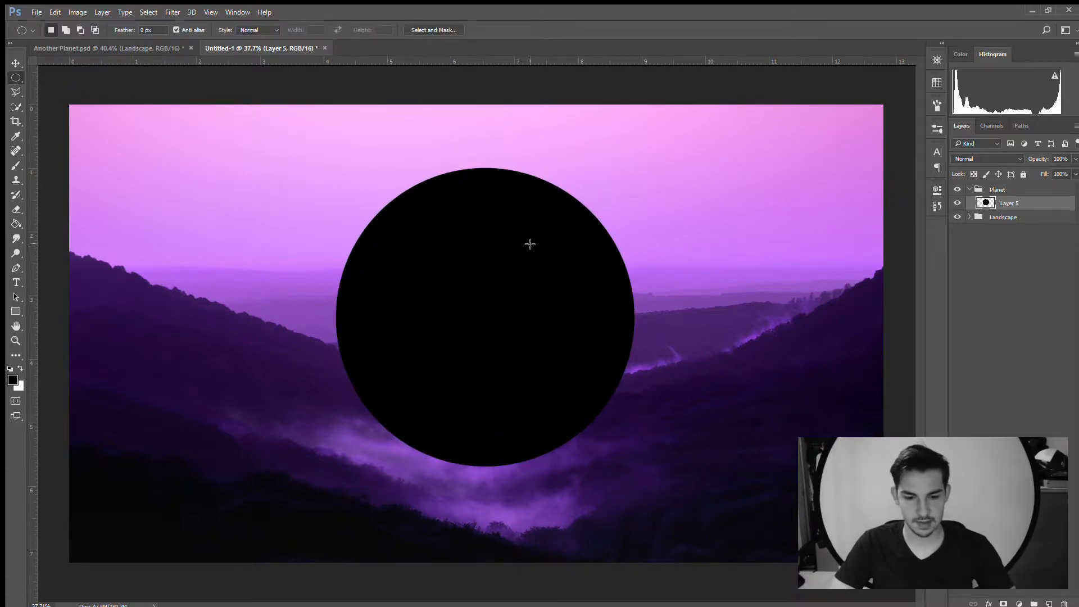
# Try the black circle higher in the sky, return it to the middle of the image, and convert Layer 5 to a smart object
pyautogui.press('v')
pyautogui.moveTo(490, 243); pyautogui.dragTo(481, 120)
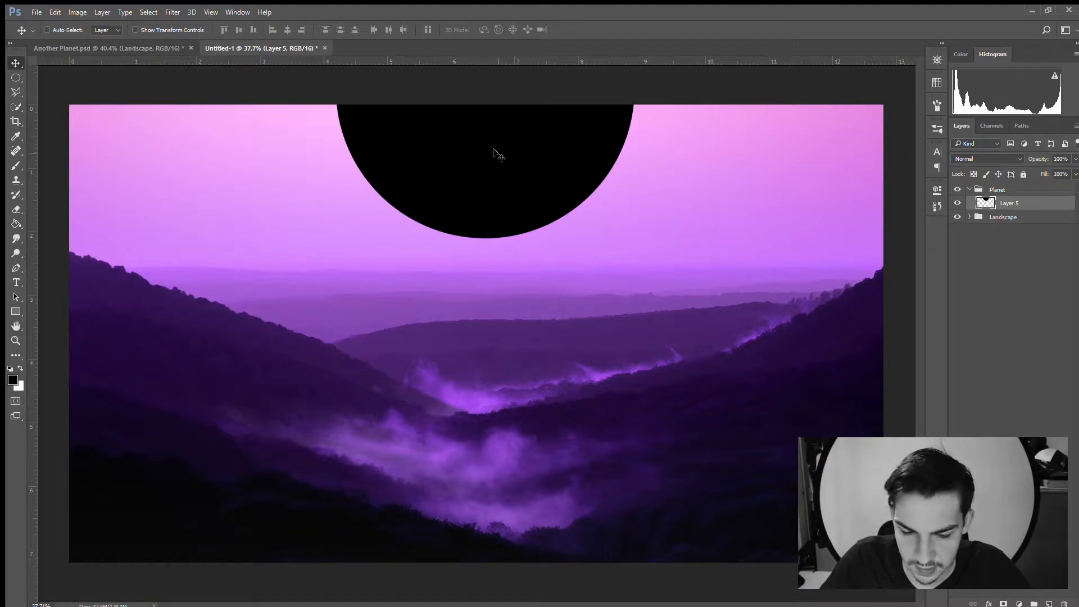
pyautogui.moveTo(499, 157); pyautogui.dragTo(471, 180)
pyautogui.moveTo(561, 424); pyautogui.dragTo(514, 404)
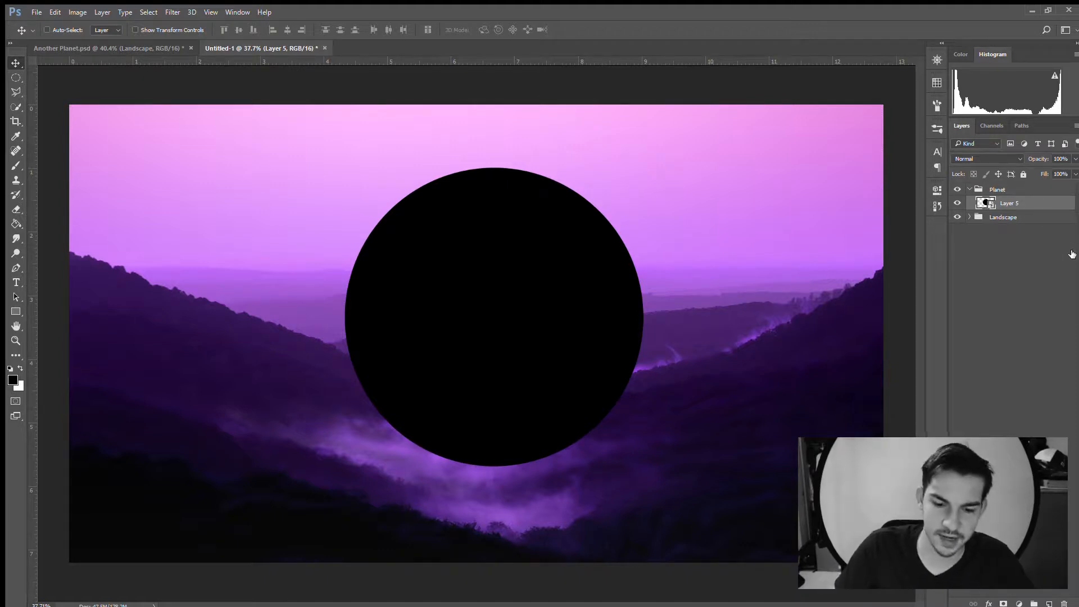
# Add an Inner Shadow style to Layer 5 that gives the black planet a soft purple inner edge
pyautogui.press('h')
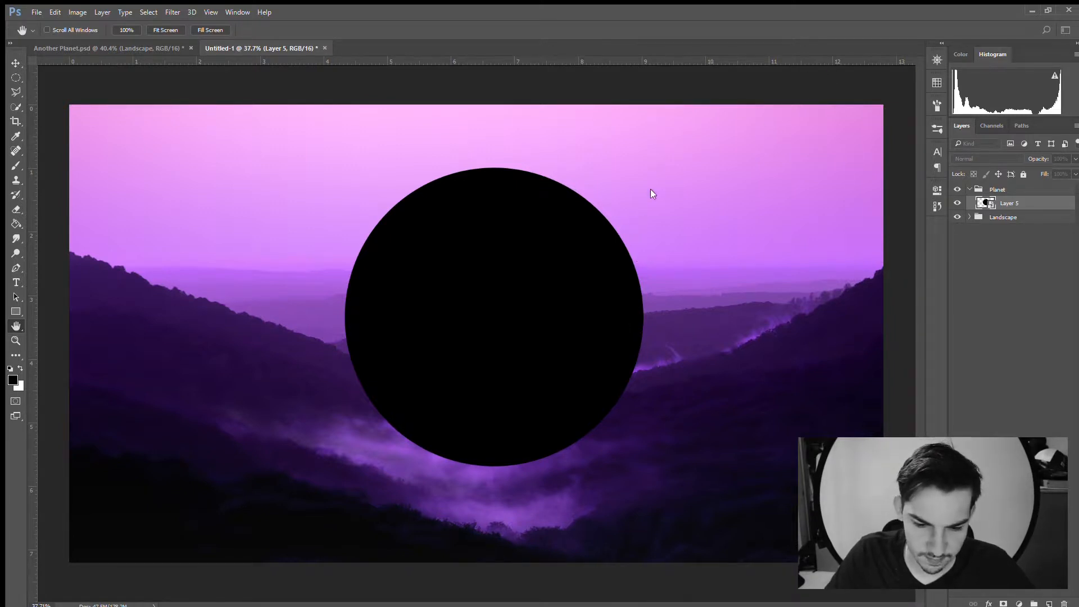
pyautogui.click(664, 119)
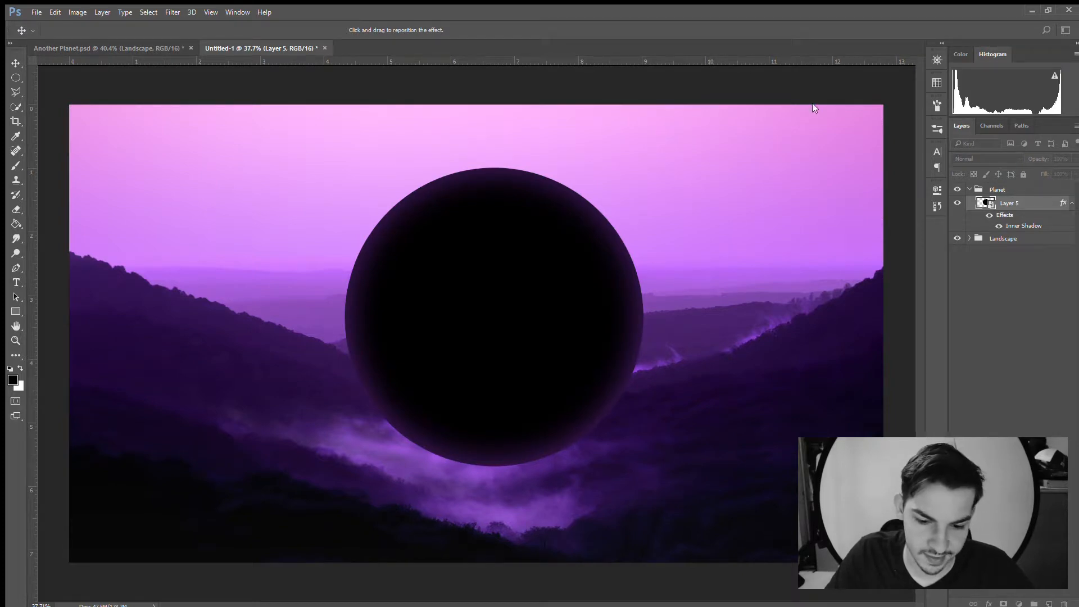
pyautogui.press('i')
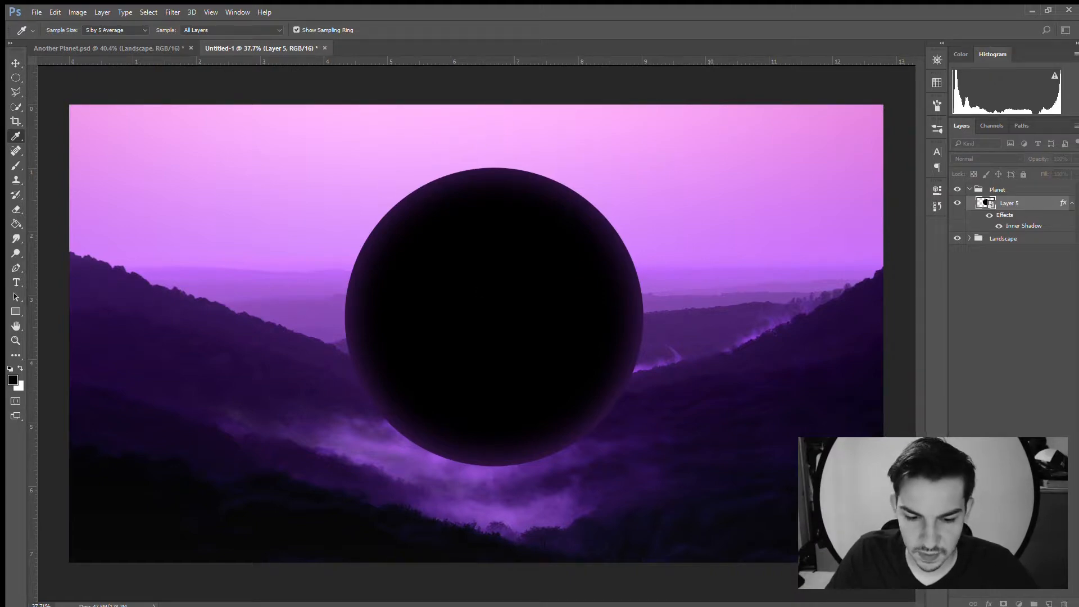
pyautogui.press('v')
pyautogui.press('Up')
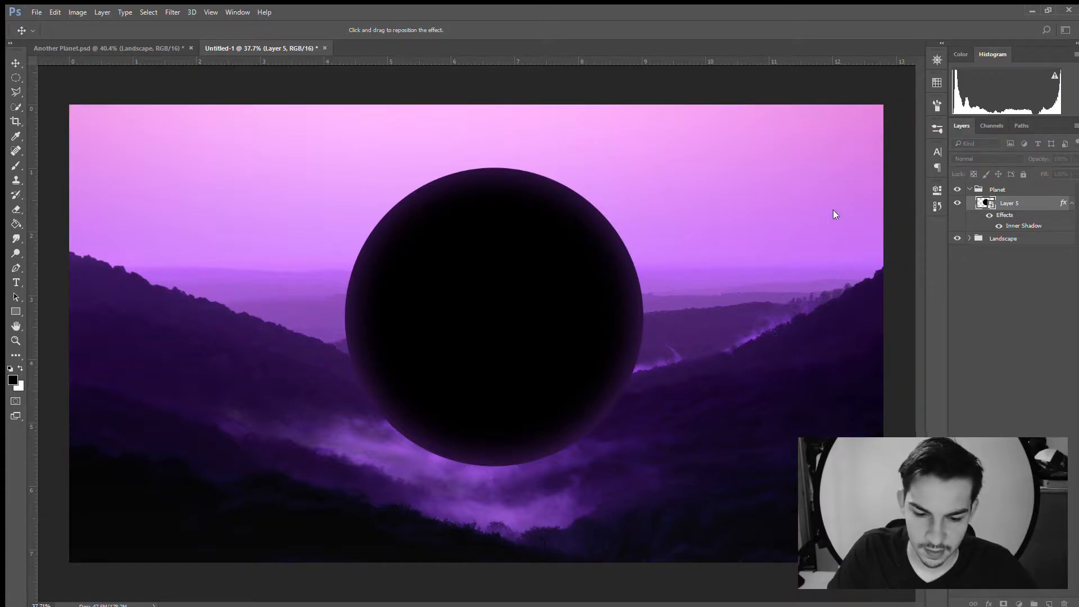
# Add an Inner Glow style to Layer 5 that brightens the planet's rim with purple-pink light
pyautogui.click(666, 133)
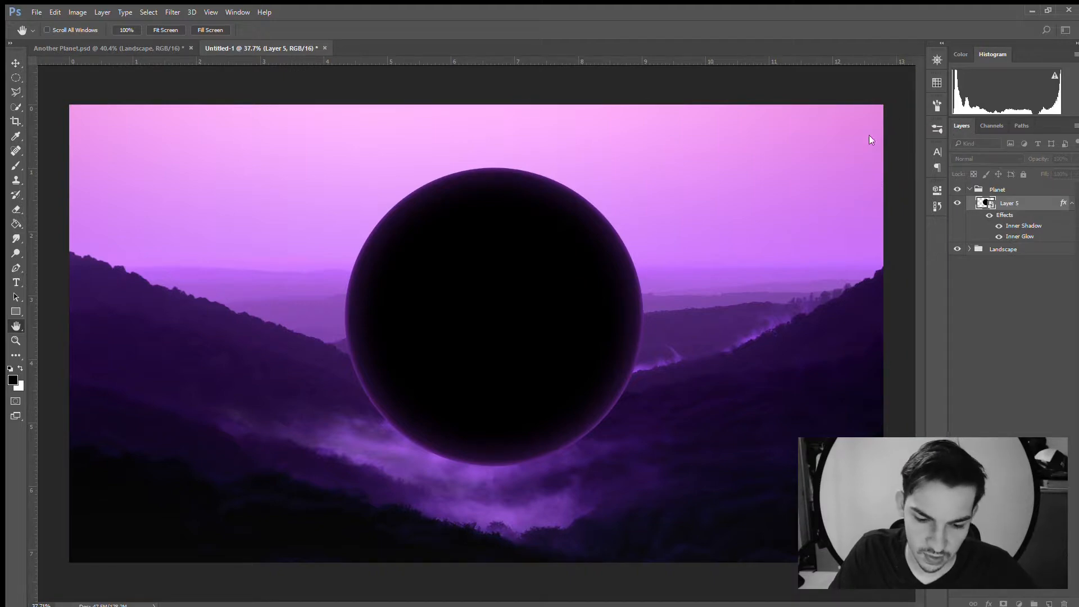
pyautogui.press('i')
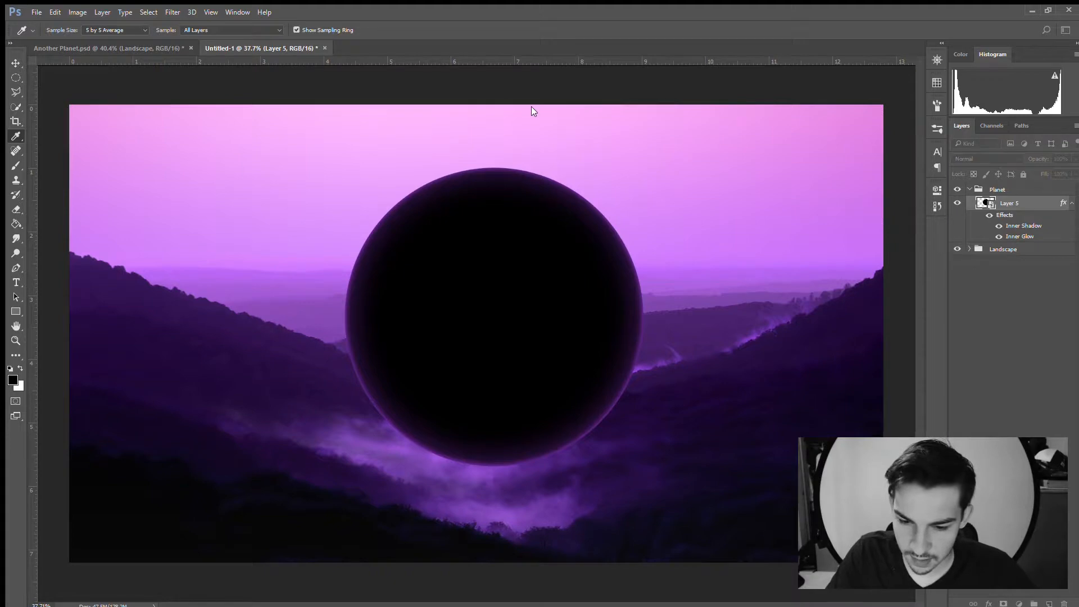
pyautogui.press('h')
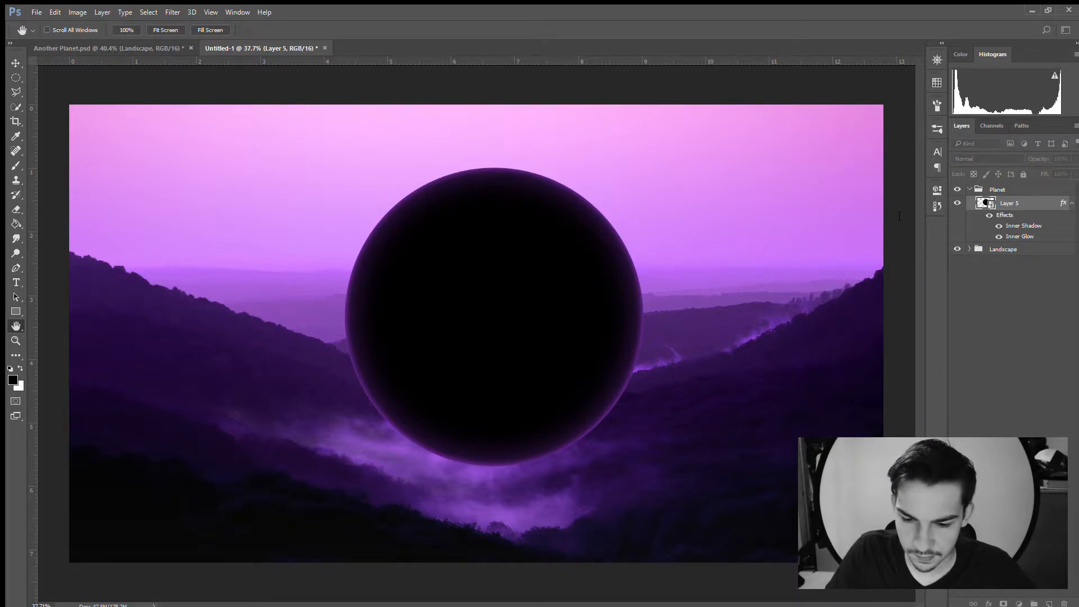
# Add an Outer Glow and two Drop Shadow styles to Layer 5 that surround the planet with bright purple-pink light
pyautogui.click(666, 145)
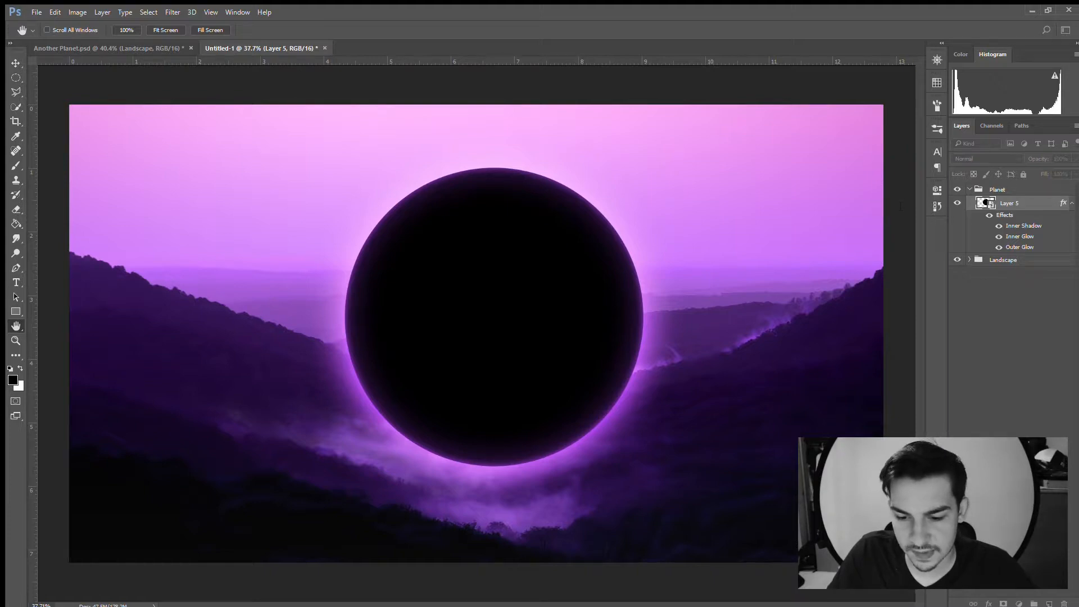
pyautogui.write('150')
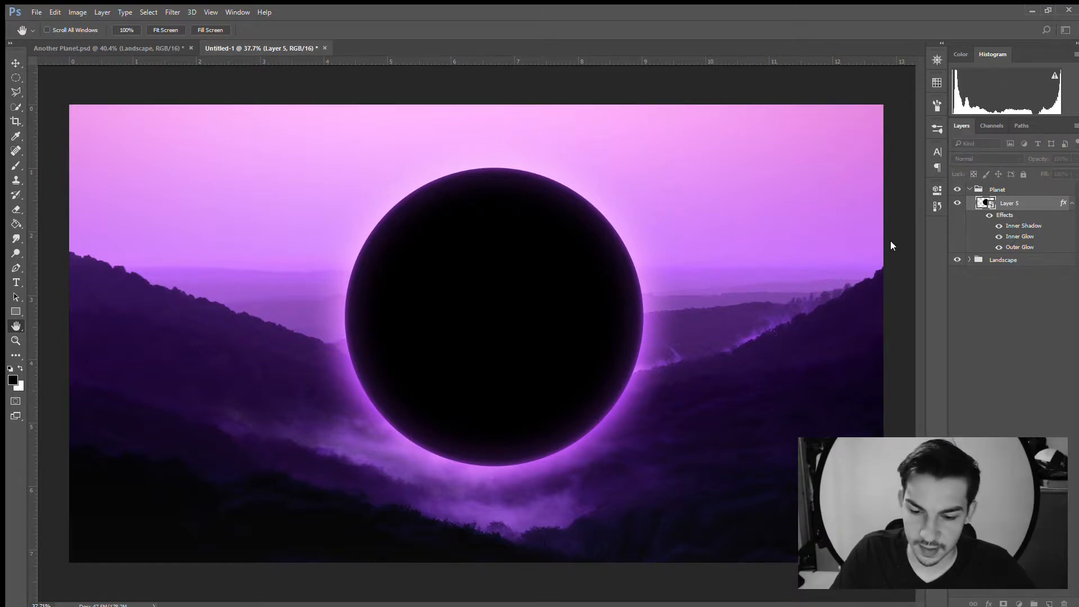
pyautogui.click(661, 168)
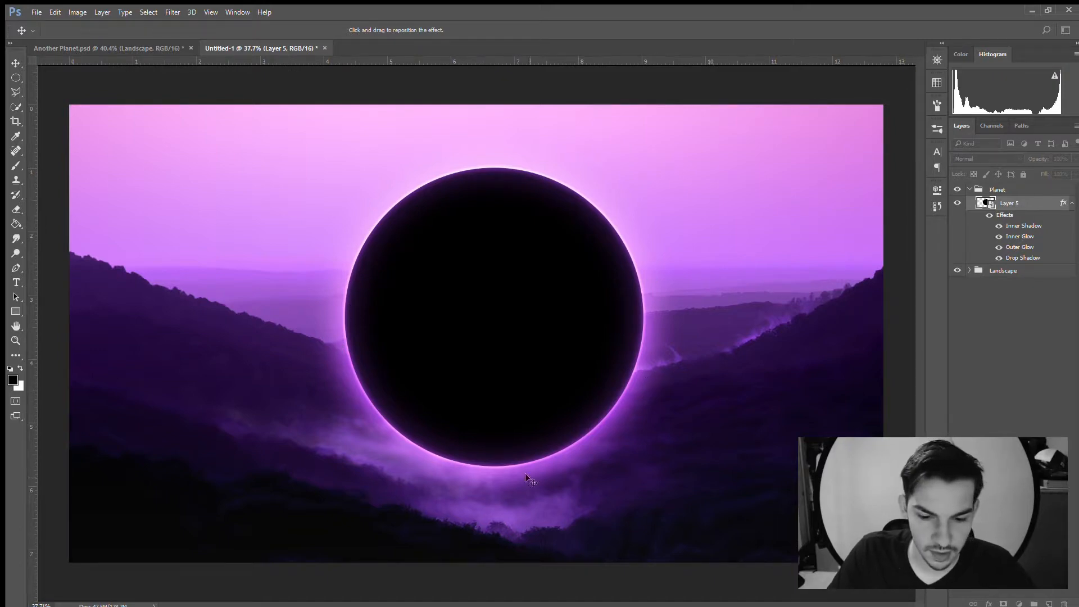
pyautogui.click(677, 177)
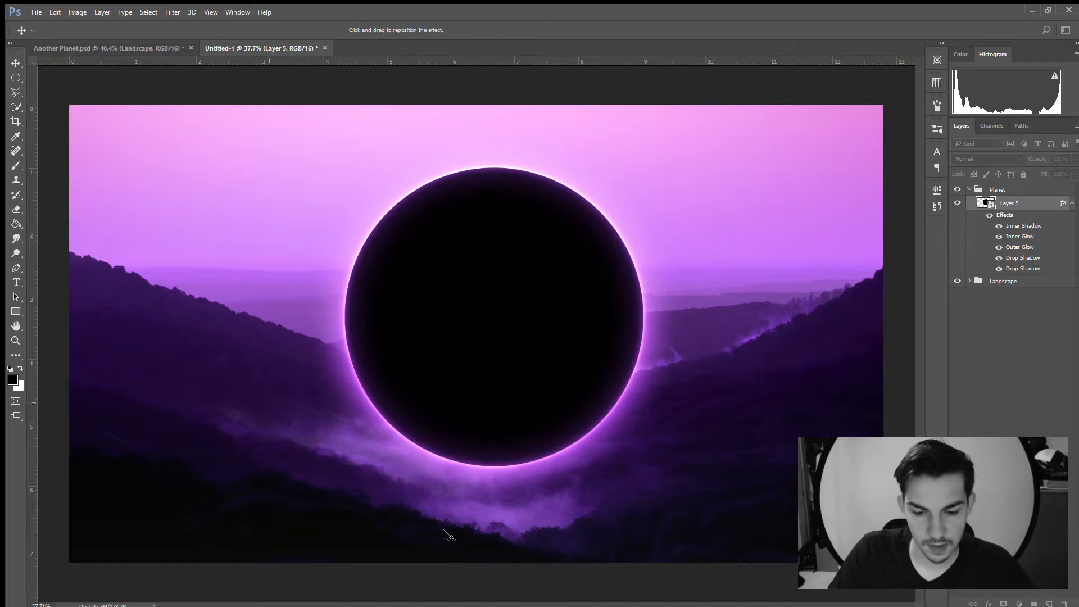
pyautogui.click(1024, 93)
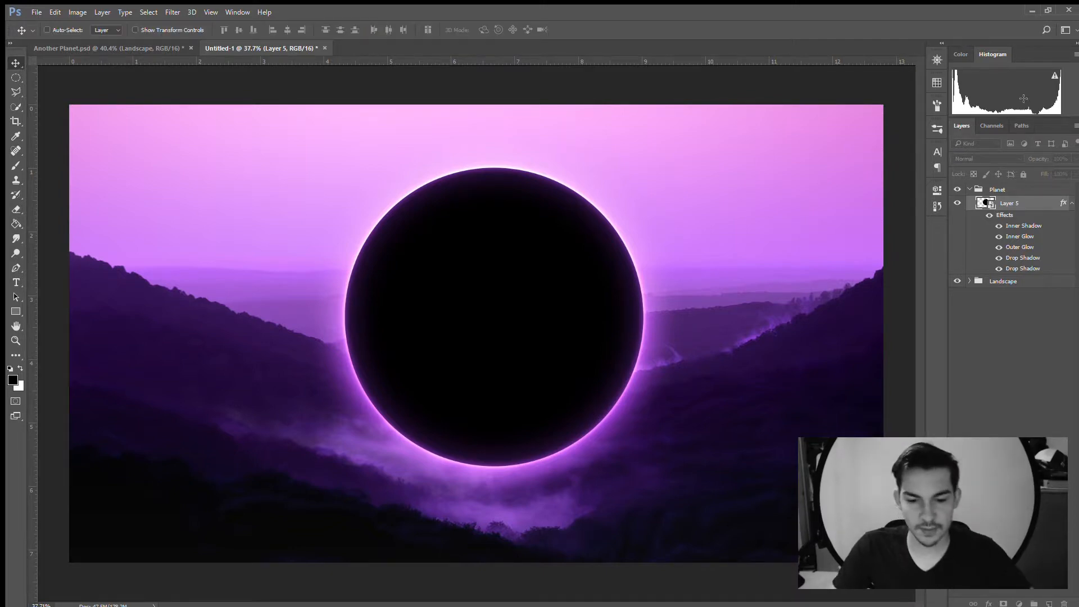
# Move the planet up and slightly right of centre so the canvas edge crops its upper part, comparing with Another Planet.psd
pyautogui.moveTo(448, 342); pyautogui.dragTo(440, 298)
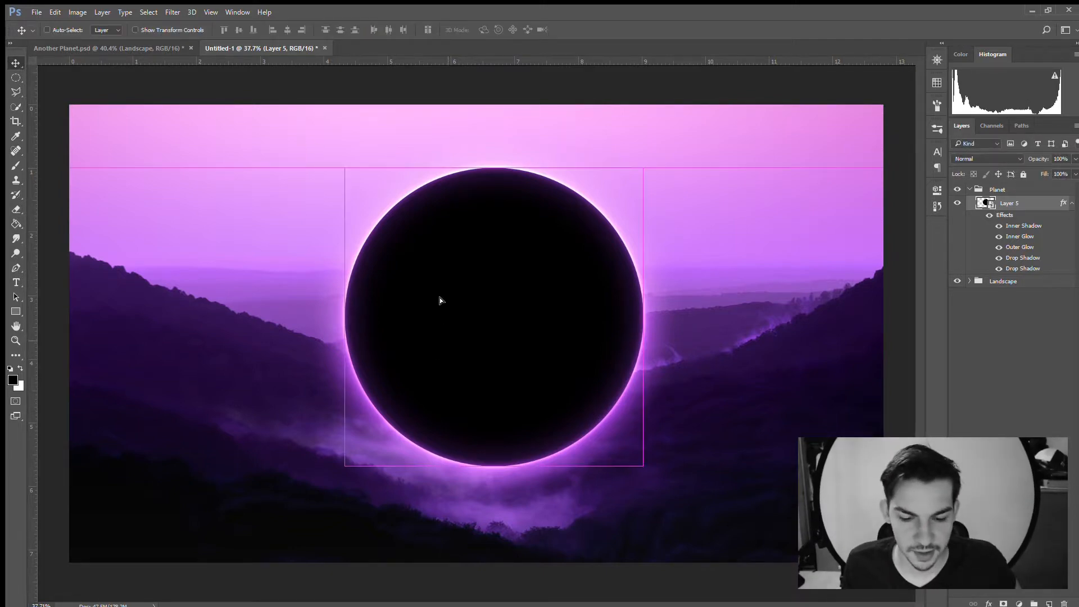
pyautogui.moveTo(440, 184)
pyautogui.mouseDown()
pyautogui.moveTo(441, 133)
pyautogui.moveTo(445, 204)
pyautogui.mouseUp()
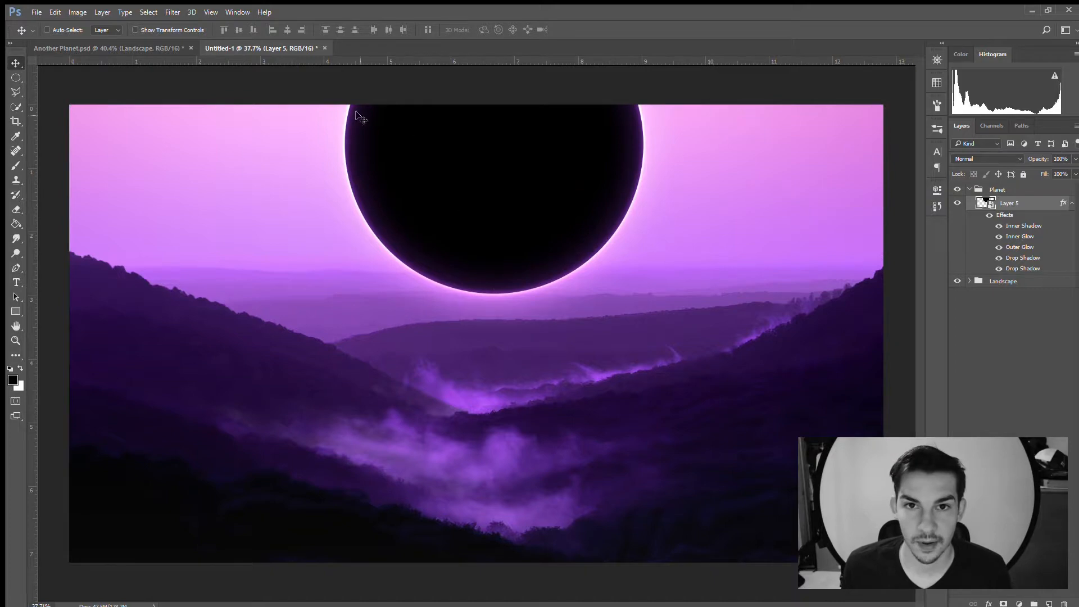
pyautogui.click(95, 49)
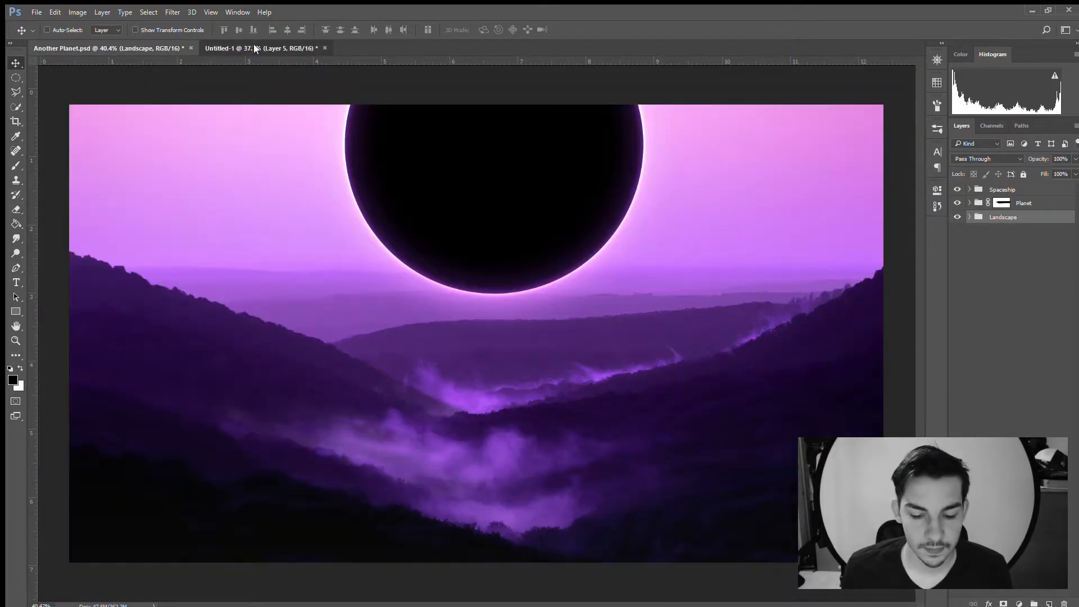
pyautogui.click(254, 49)
pyautogui.moveTo(549, 235); pyautogui.dragTo(582, 232)
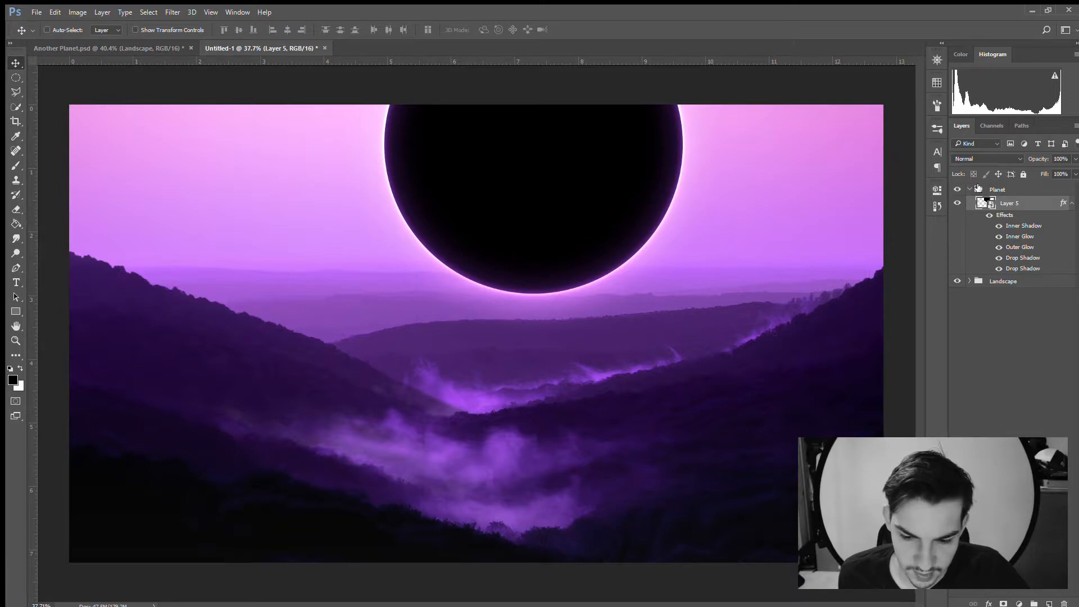
# Rename the planet's smart object layer to Planet
pyautogui.doubleClick(1011, 202)
pyautogui.write('Planet')
pyautogui.press('Return')
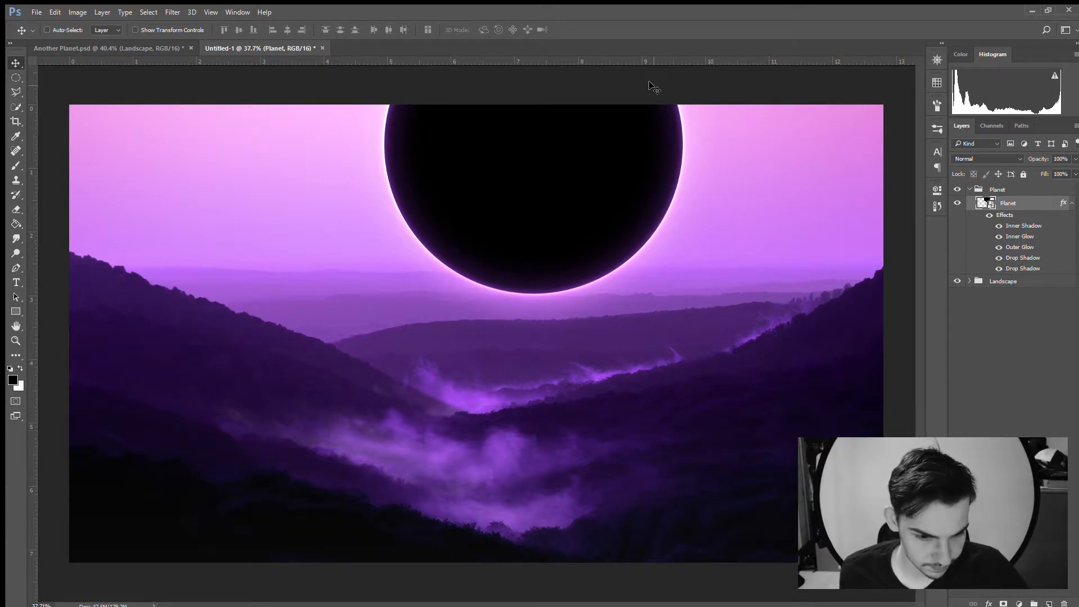
# On a new layer above Planet, draw a linear gradient fading upward from purple sampled in the sky to transparent
pyautogui.click(1049, 603)
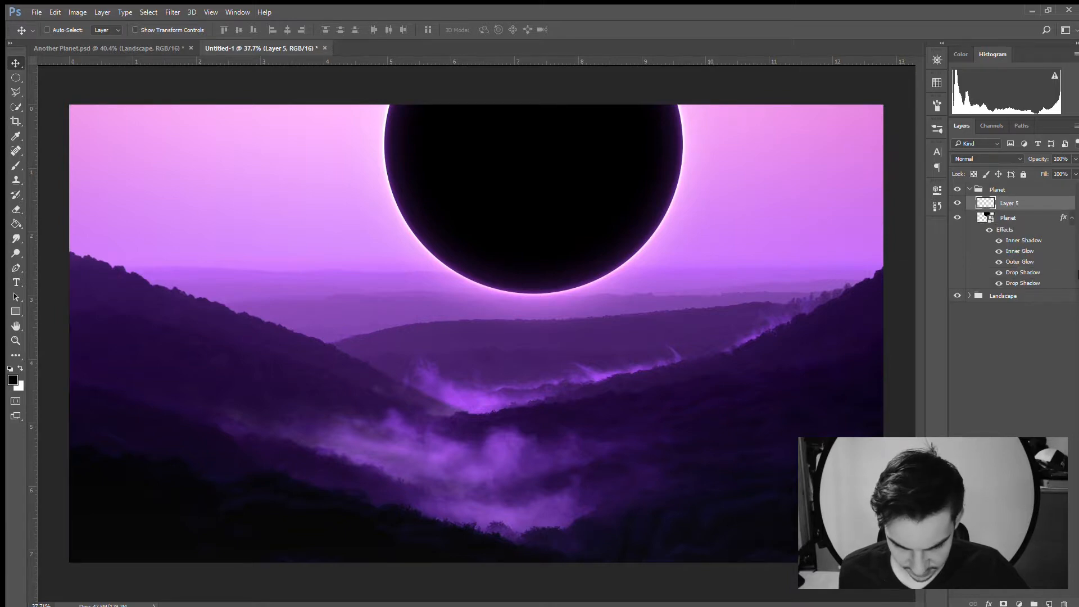
pyautogui.click(1072, 219)
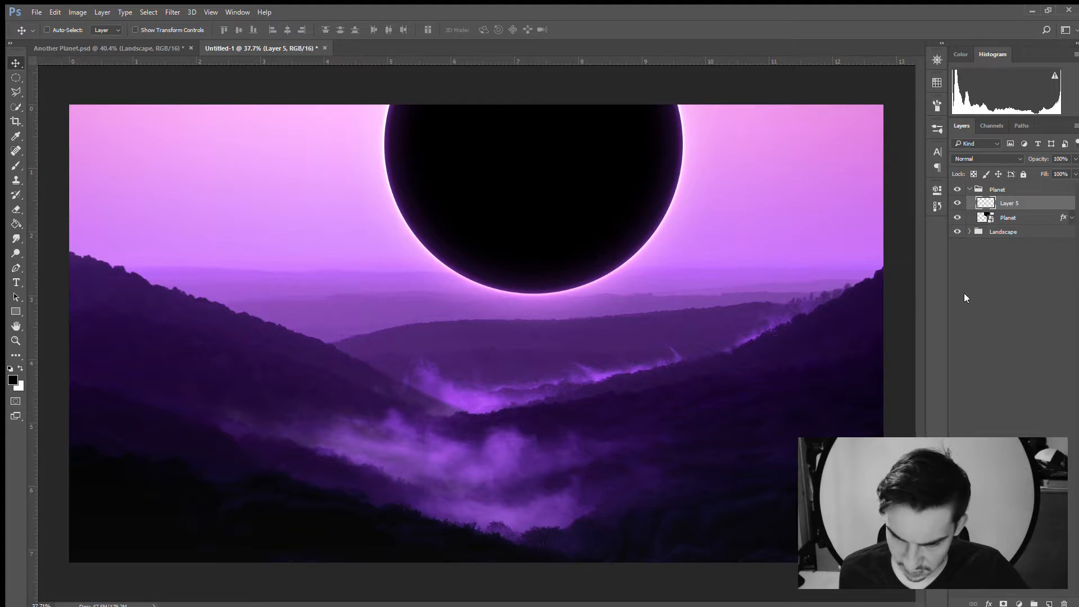
pyautogui.press('i')
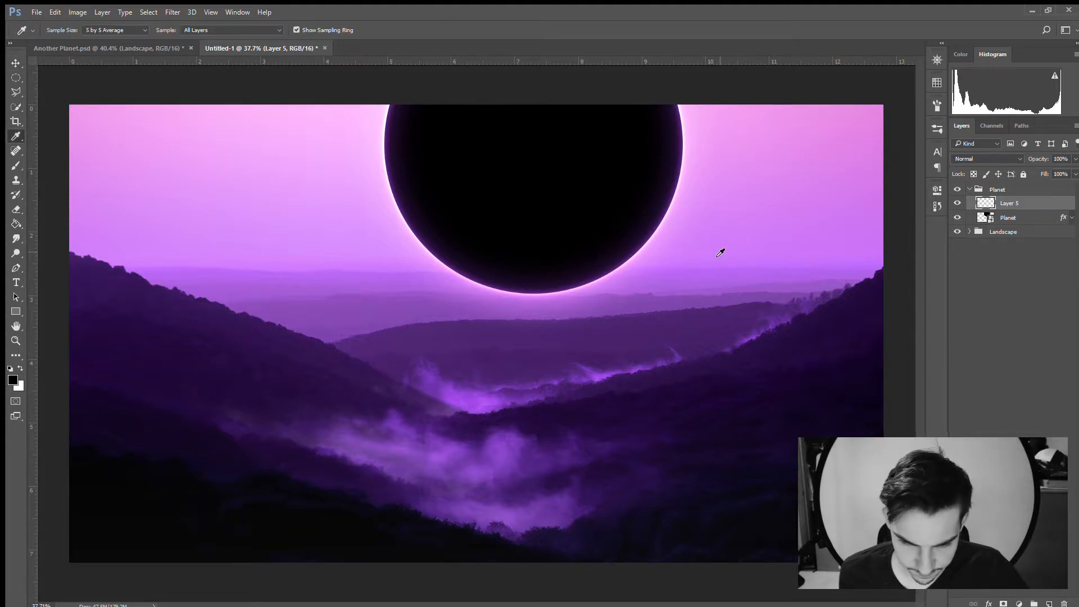
pyautogui.moveTo(712, 248); pyautogui.dragTo(686, 246)
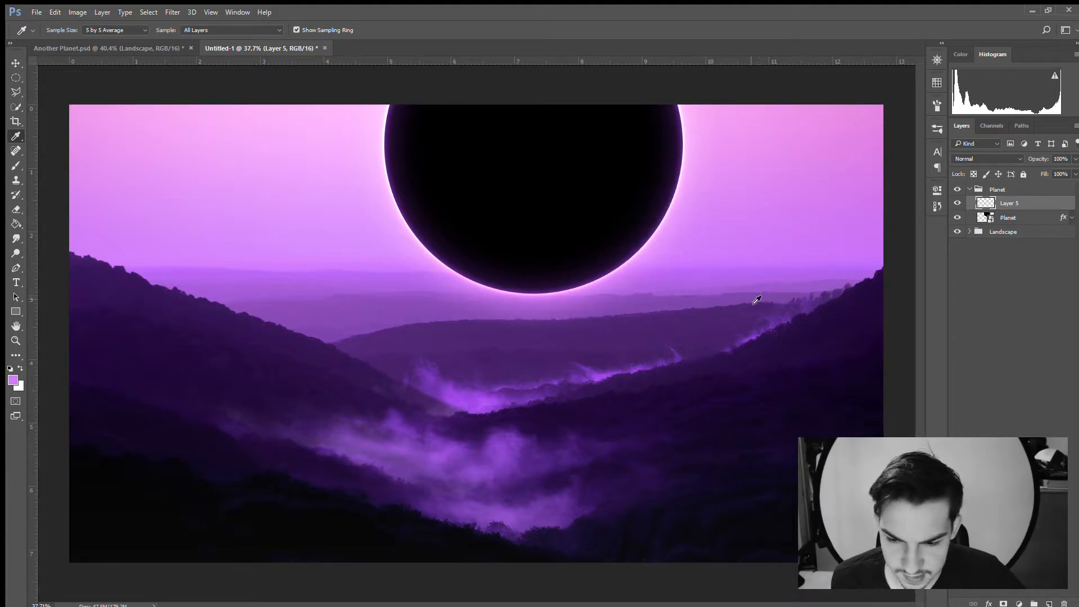
pyautogui.click(11, 222)
pyautogui.click(31, 221)
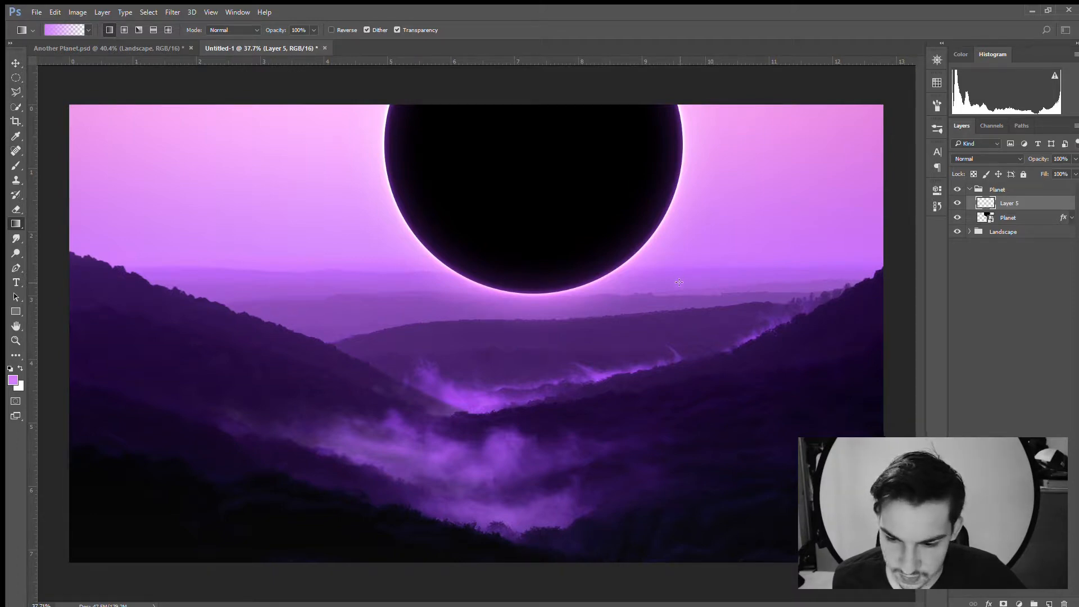
pyautogui.moveTo(679, 282); pyautogui.dragTo(680, 101)
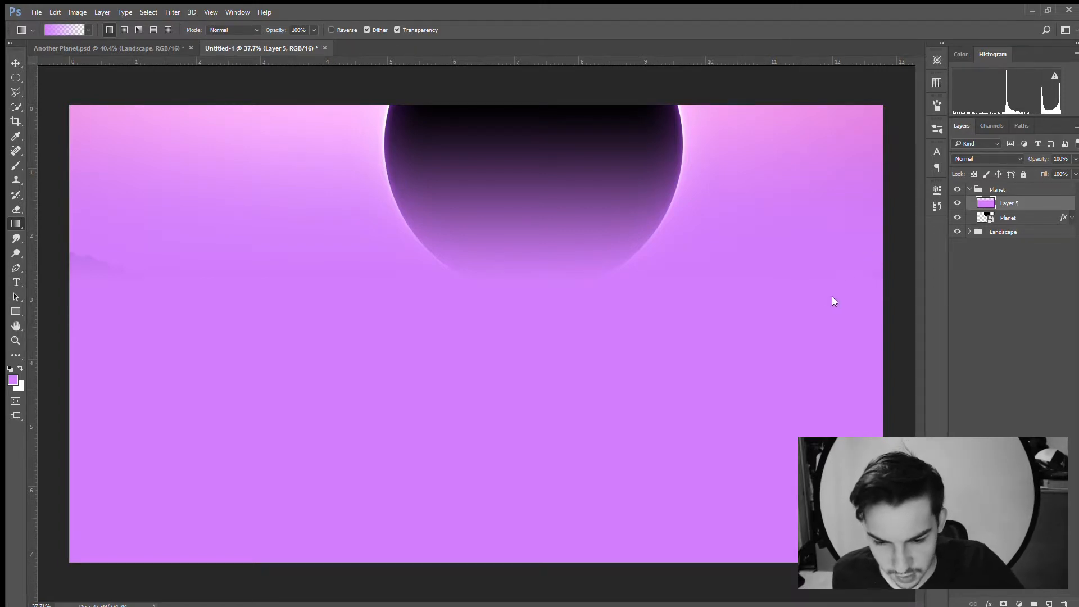
# Clip the gradient layer to the Planet layer and rename it Atmosphere
pyautogui.hotkey('ctrl', 'alt', 'g')
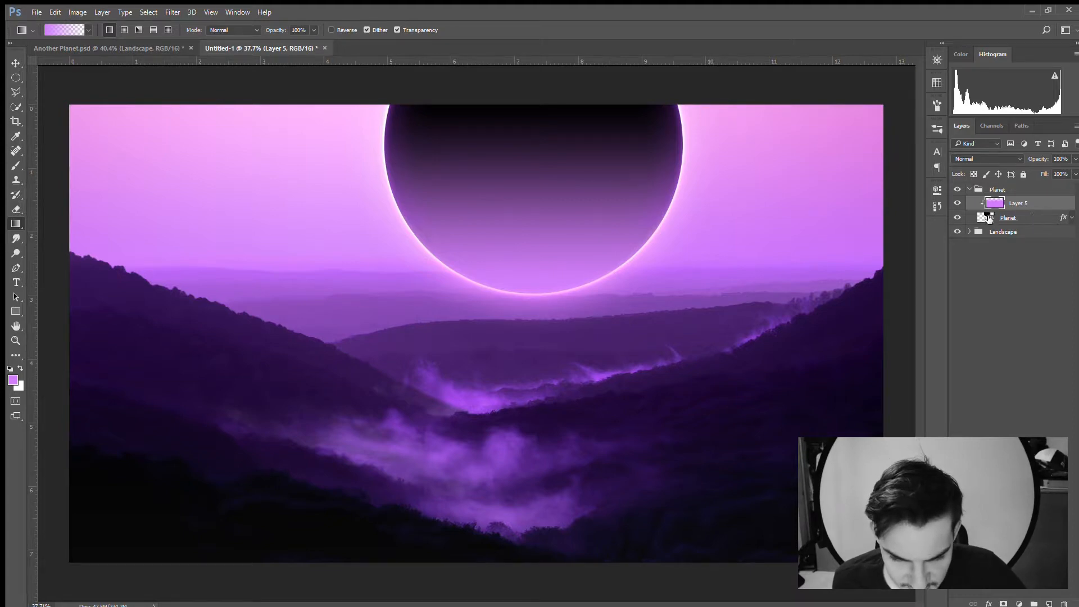
pyautogui.doubleClick(1026, 203)
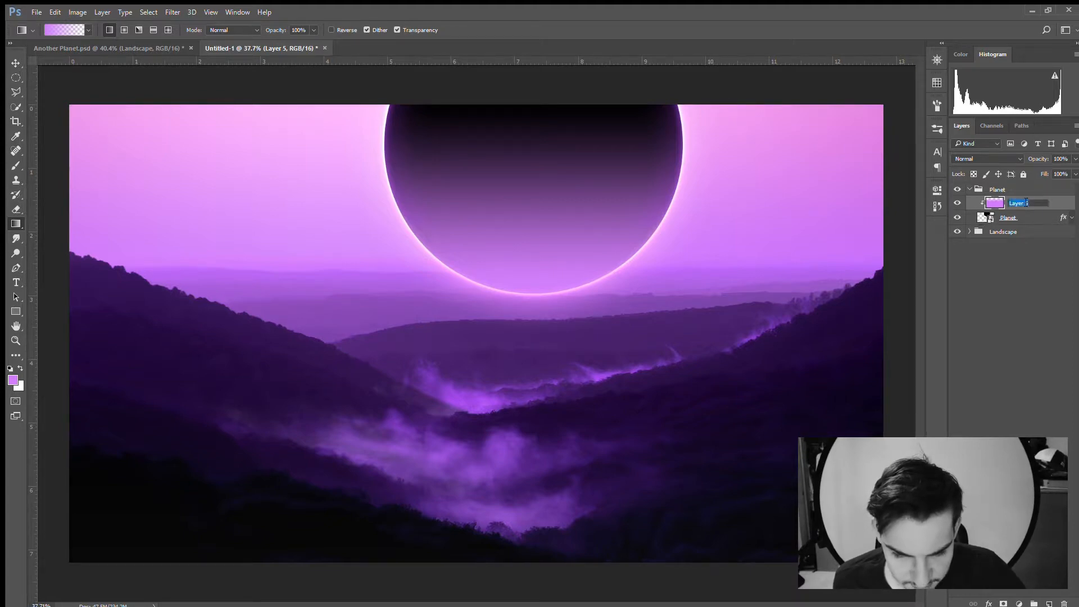
pyautogui.write('Atmo')
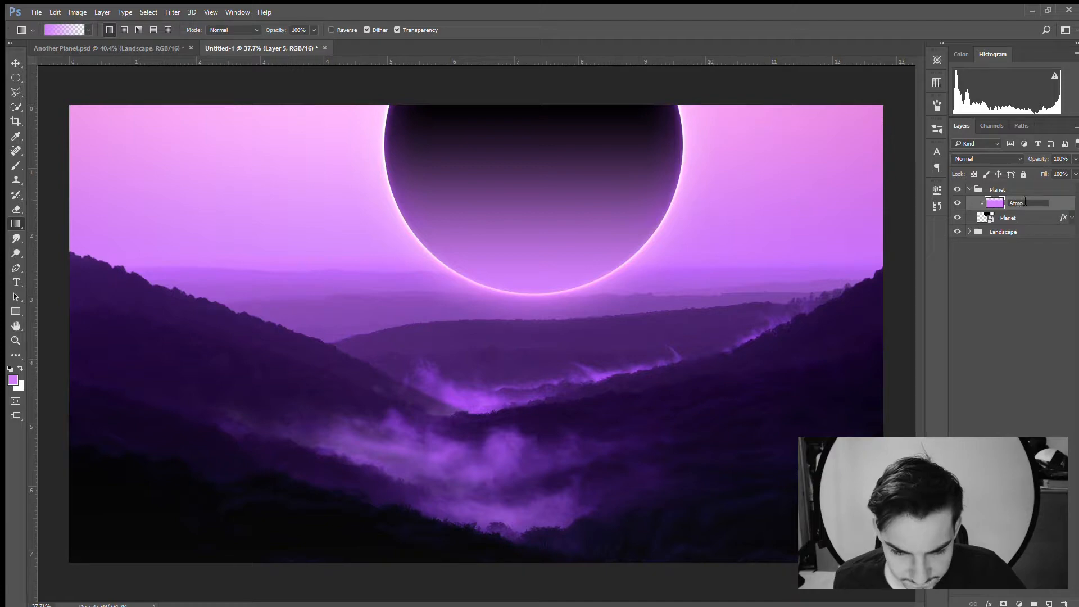
pyautogui.write('sphere')
pyautogui.press('Return')
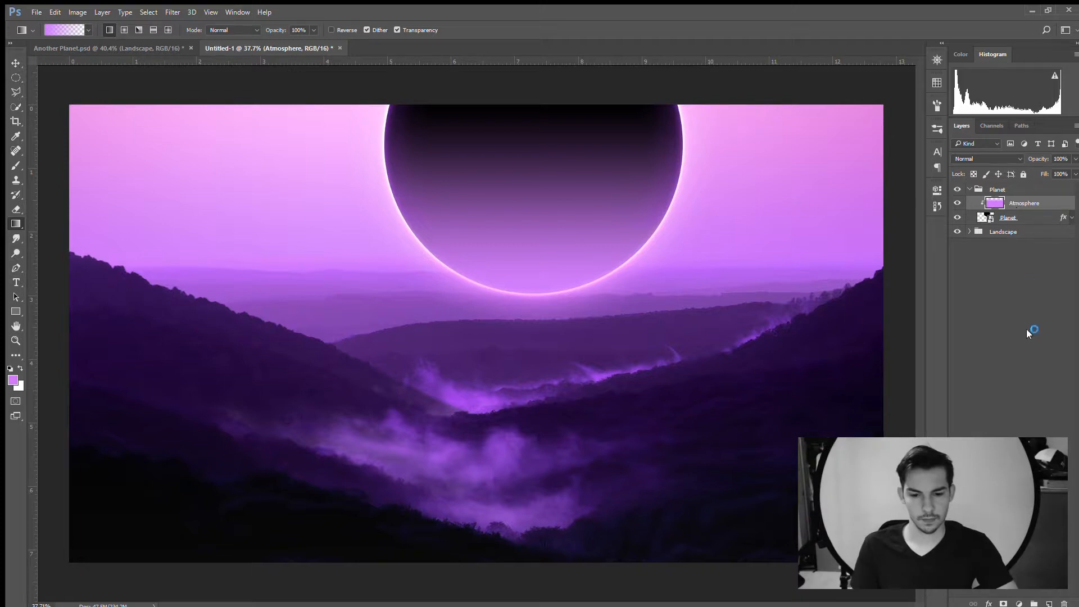
# Add a new layer above Atmosphere, clip it to the planet and name it Atmoshpere Low
pyautogui.click(1049, 604)
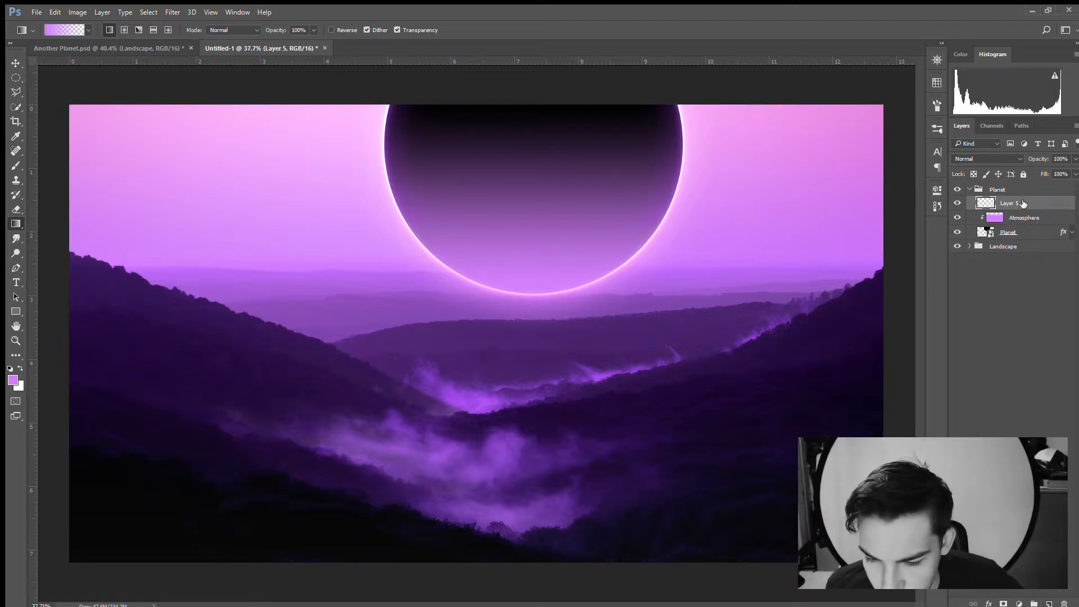
pyautogui.hotkey('ctrl', 'alt', 'g')
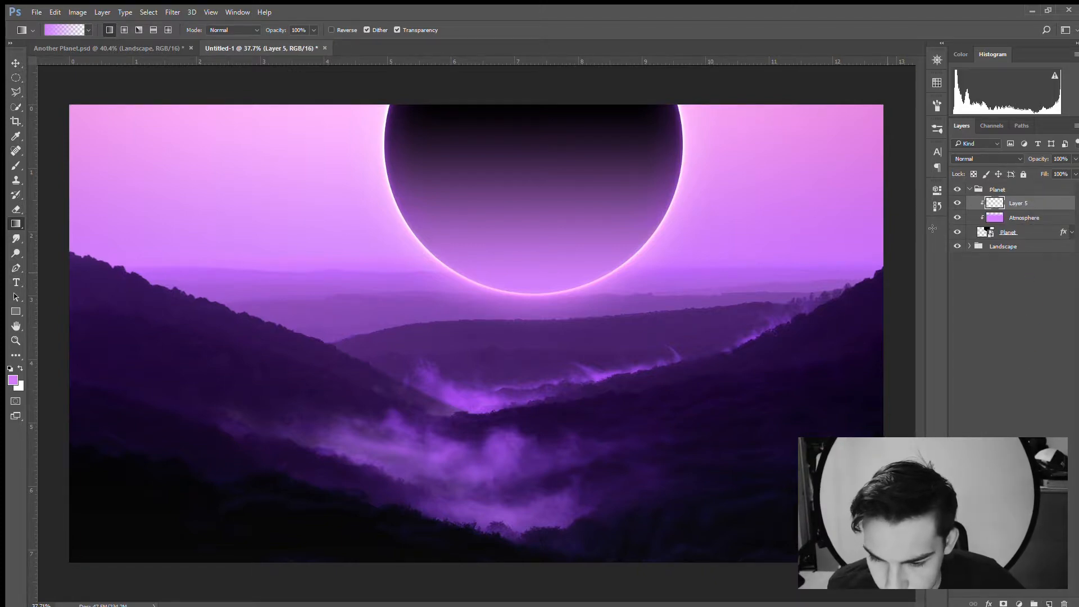
pyautogui.doubleClick(1018, 203)
pyautogui.write('Atmoshpere Low')
pyautogui.press('Return')
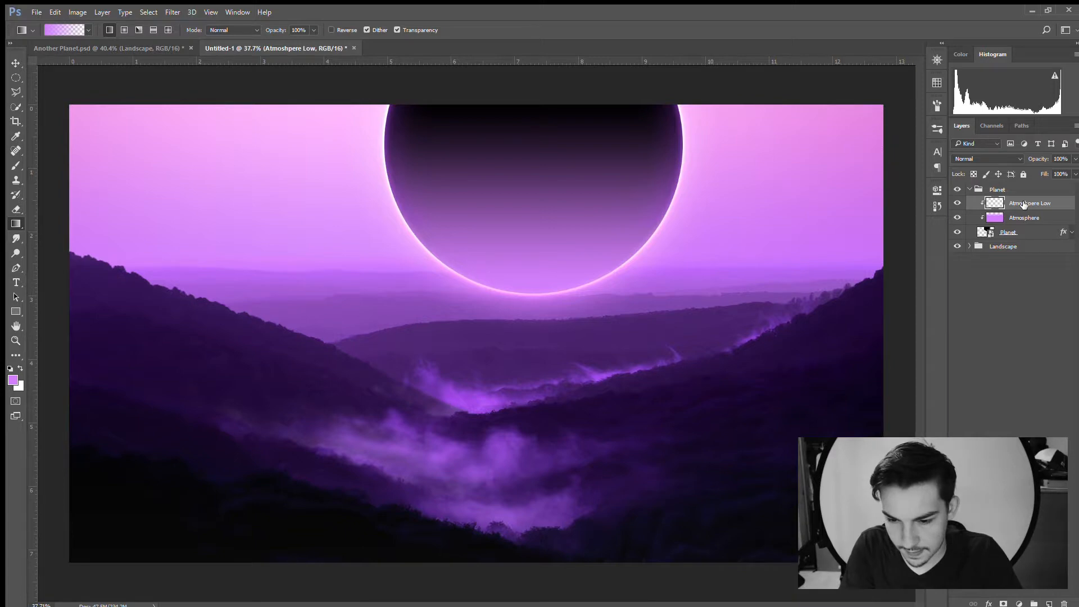
# Sample a deeper purple near the horizon and draw a short upward gradient over the planet's lower edge on Atmoshpere Low
pyautogui.press('i')
pyautogui.moveTo(711, 256); pyautogui.dragTo(708, 273)
pyautogui.press('g')
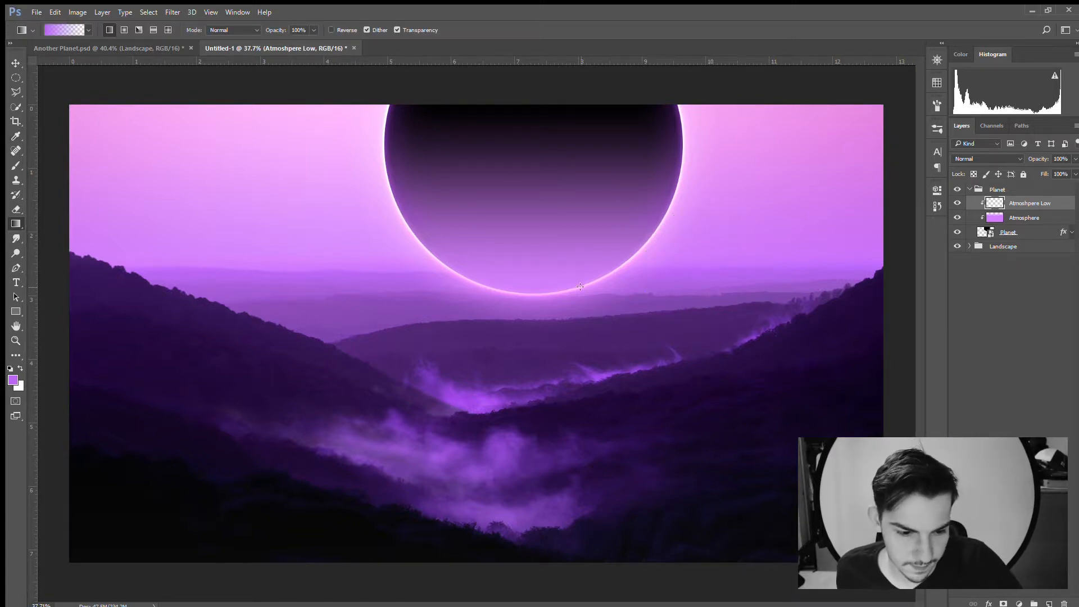
pyautogui.moveTo(583, 299); pyautogui.dragTo(583, 237)
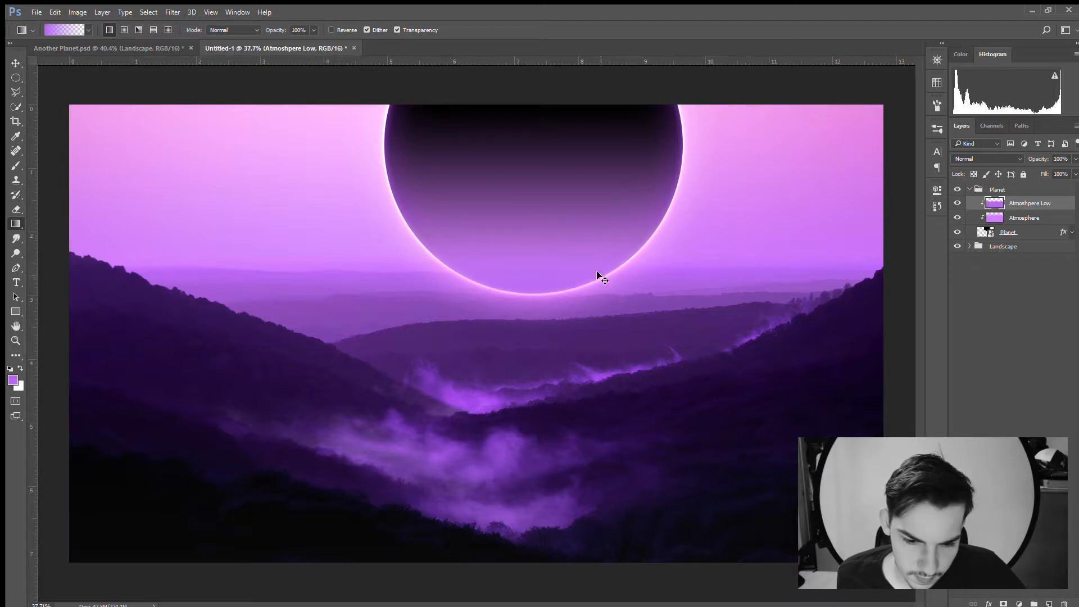
pyautogui.hotkey('ctrl', 'z')
pyautogui.moveTo(610, 295); pyautogui.dragTo(609, 228)
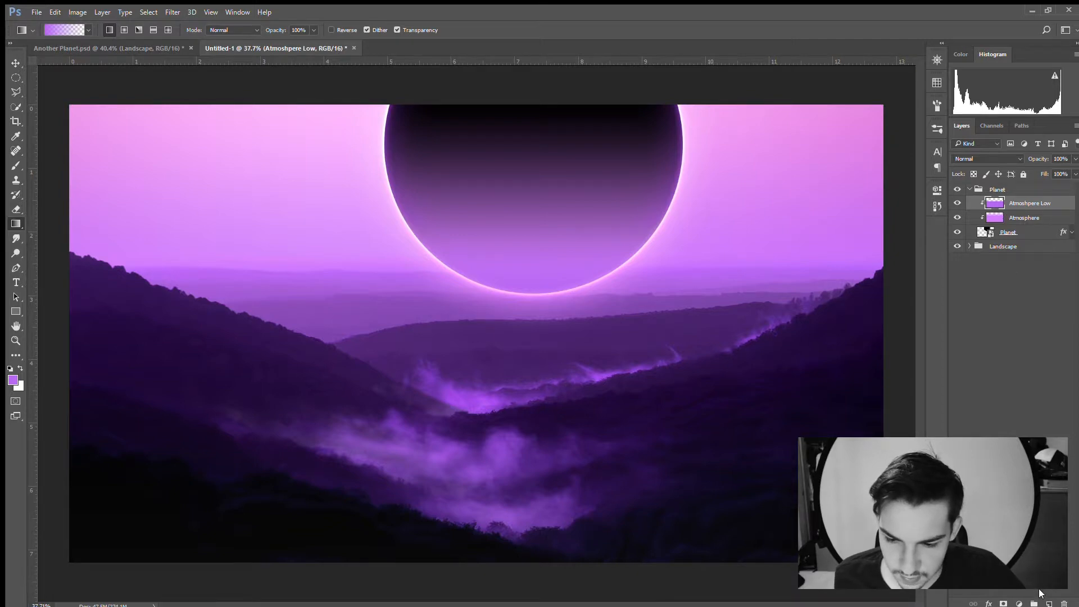
# Add a new layer above Atmoshpere Low, clip it to the planet and name it Global Atmosphere
pyautogui.click(1049, 604)
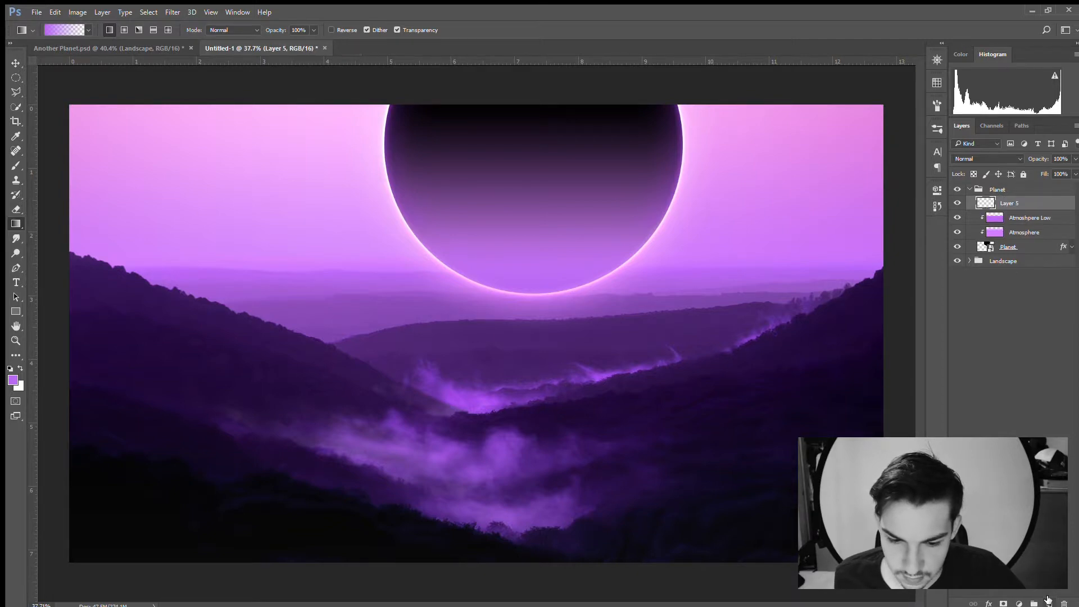
pyautogui.hotkey('ctrl', 'alt', 'g')
pyautogui.doubleClick(1019, 204)
pyautogui.write('Global Atmosphere')
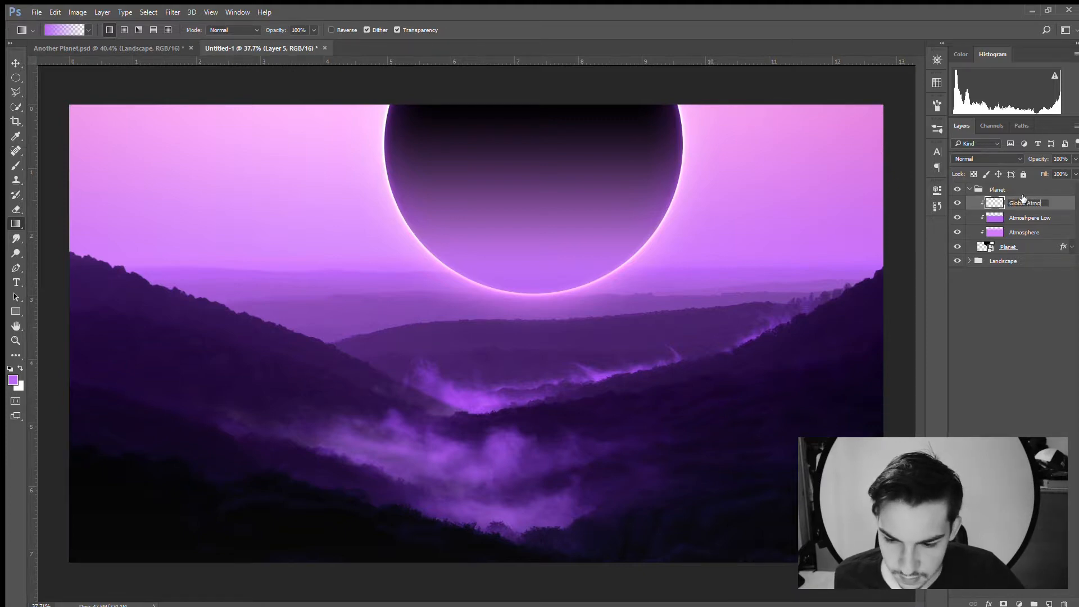
pyautogui.press('Return')
# Draw a tall upward gradient of pale pink sampled from the sky on Global Atmosphere and place that layer directly above Planet
pyautogui.press('i')
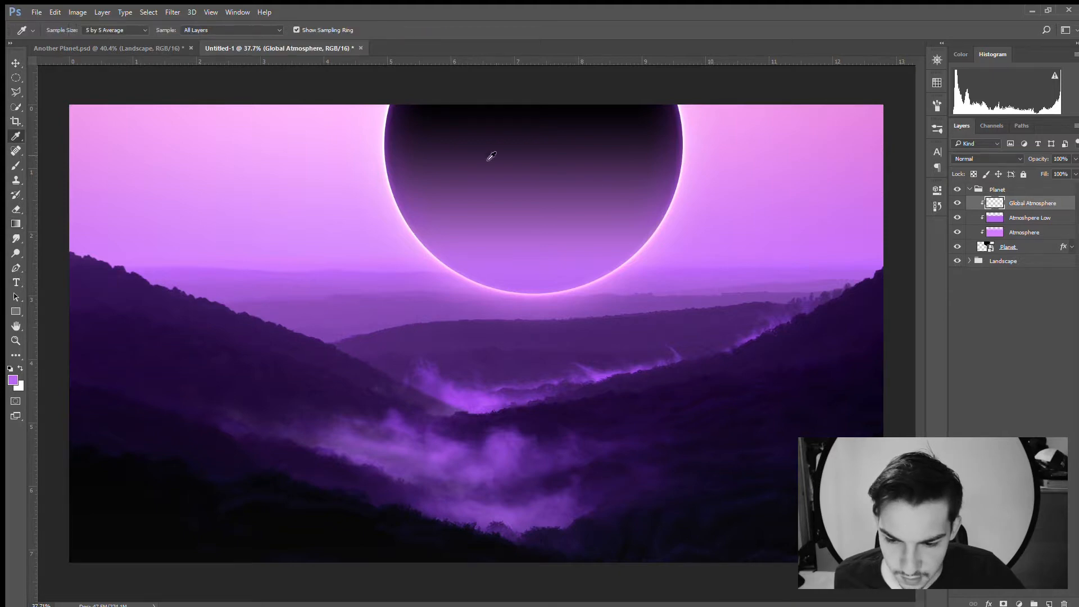
pyautogui.click(357, 109)
pyautogui.press('g')
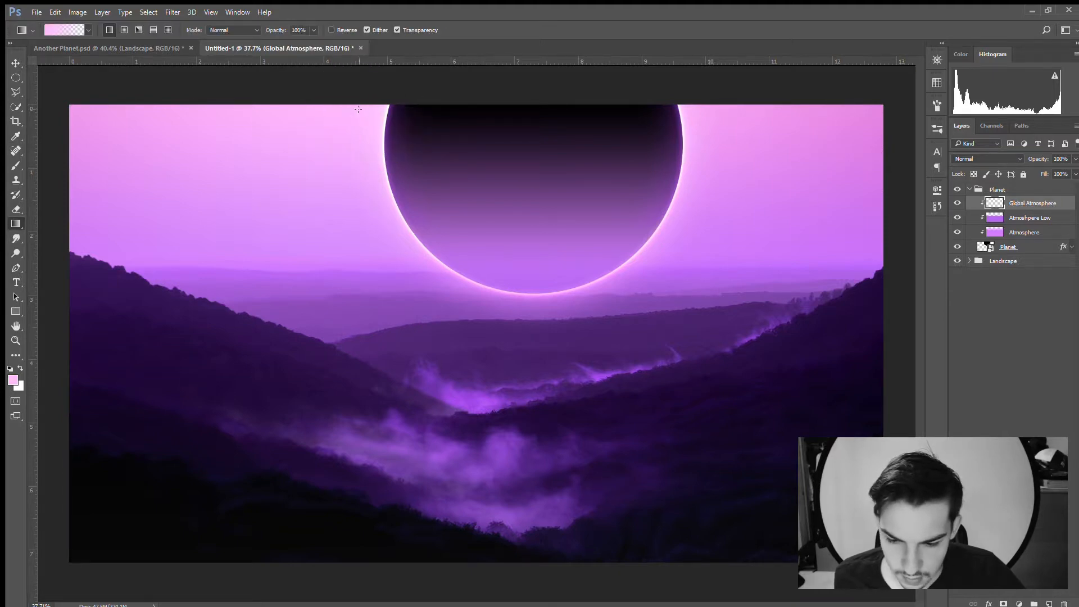
pyautogui.moveTo(486, 272); pyautogui.dragTo(479, 2)
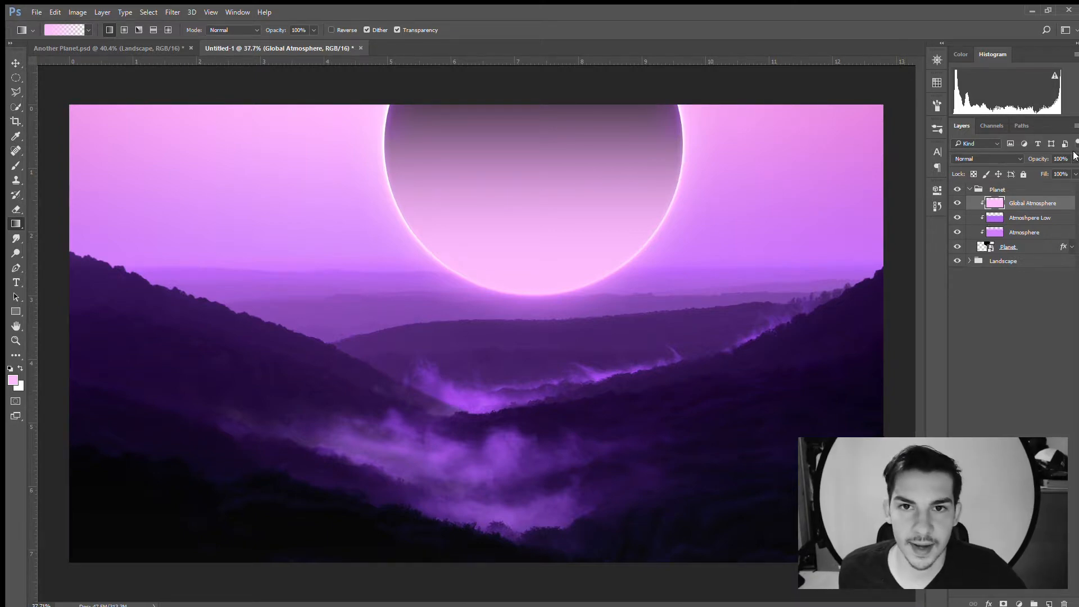
pyautogui.moveTo(998, 202); pyautogui.dragTo(1003, 242)
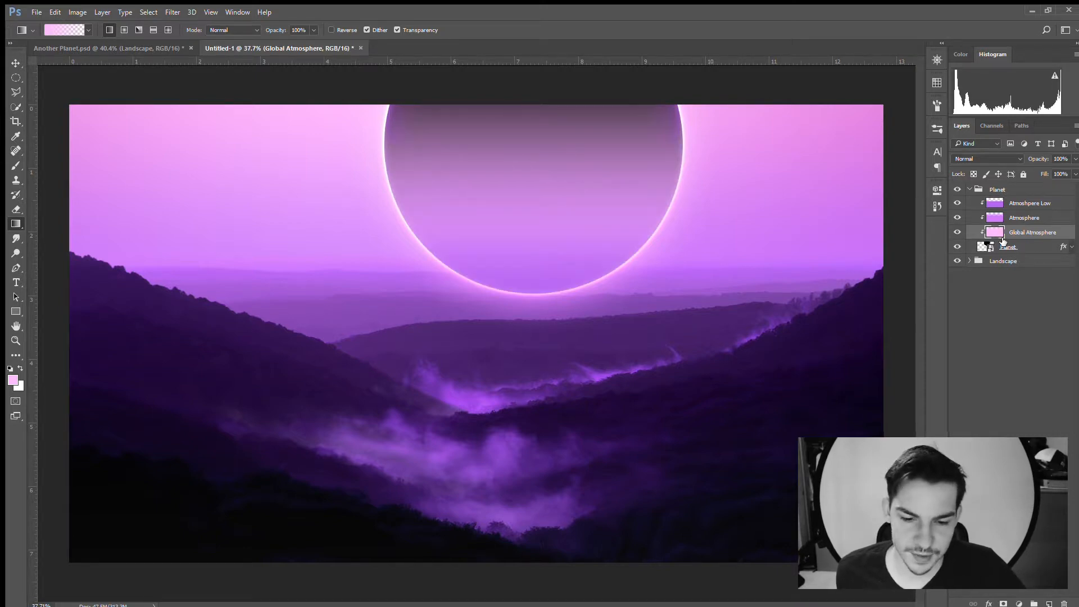
# Compare the planet with the atmosphere layers hidden and shown, and reduce Global Atmosphere's opacity to 53%
pyautogui.click(957, 203)
pyautogui.click(957, 218)
pyautogui.click(958, 234)
pyautogui.click(958, 233)
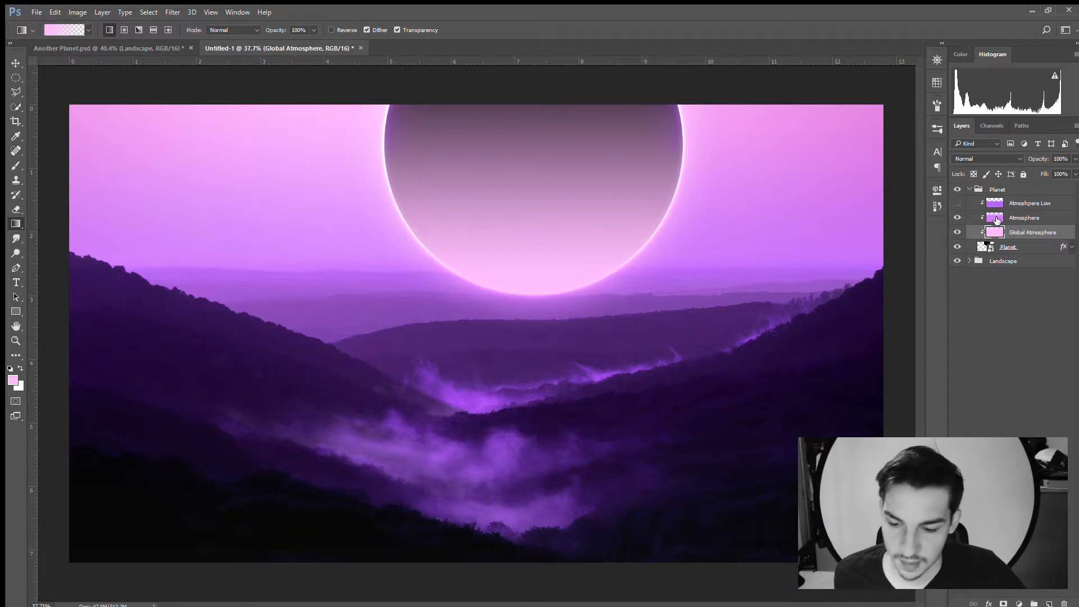
pyautogui.click(957, 218)
pyautogui.click(958, 204)
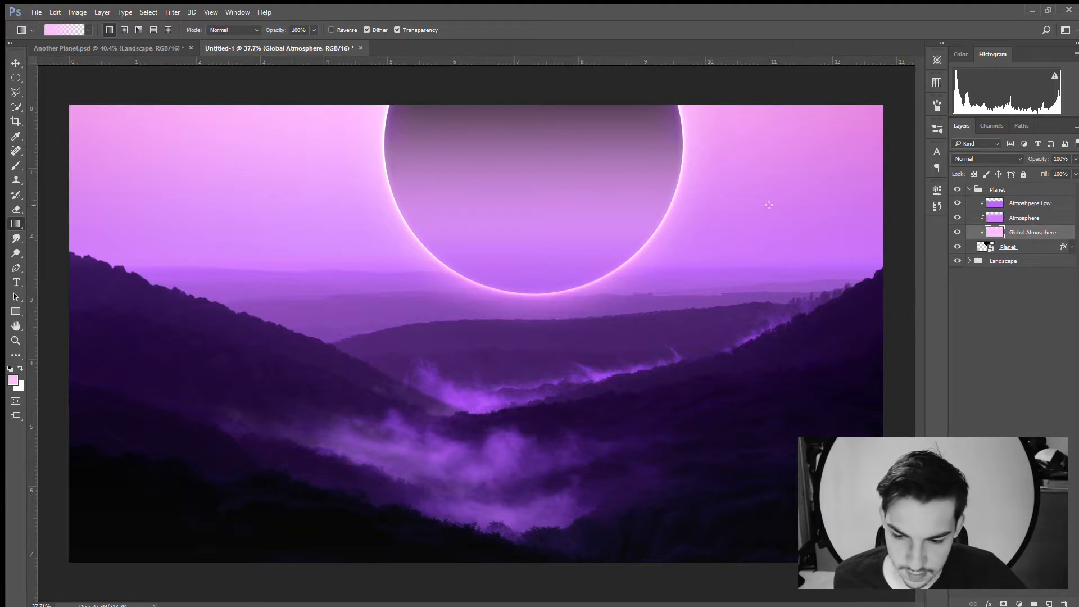
pyautogui.click(1075, 159)
pyautogui.moveTo(1062, 168); pyautogui.dragTo(1042, 169)
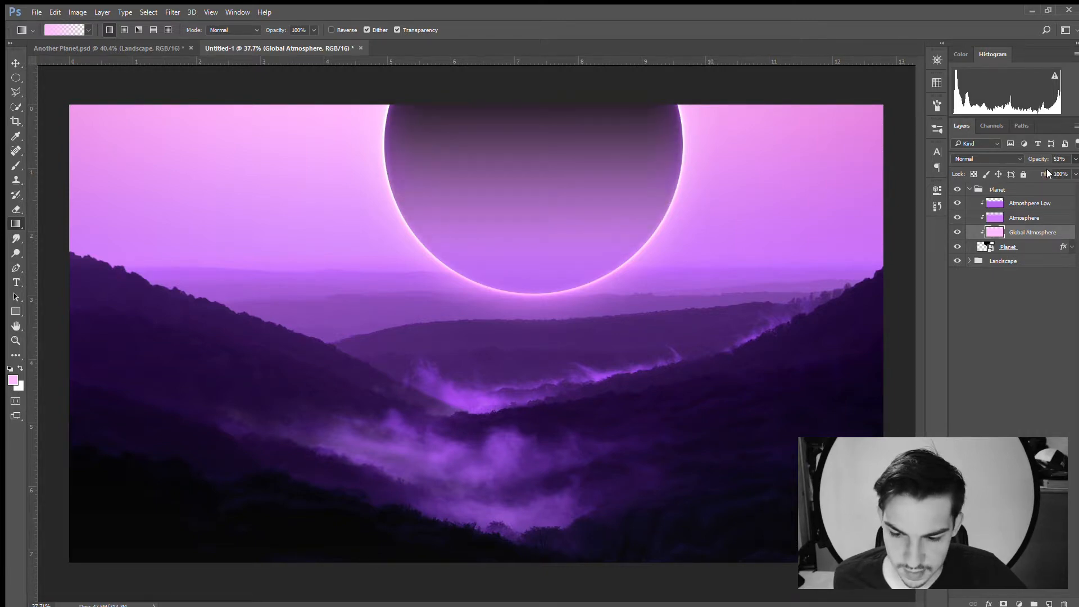
# Reduce Global Atmosphere's opacity to 49% and set the opacity of Atmosphere and Atmoshpere Low to 90% each
pyautogui.moveTo(1046, 168); pyautogui.dragTo(1045, 169)
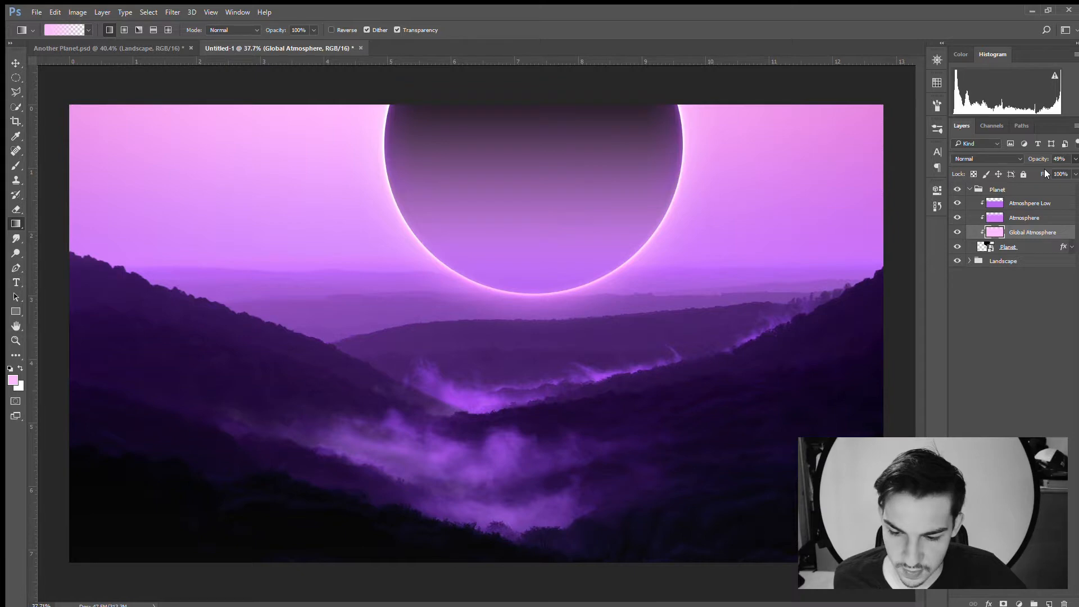
pyautogui.click(1037, 218)
pyautogui.click(1063, 159)
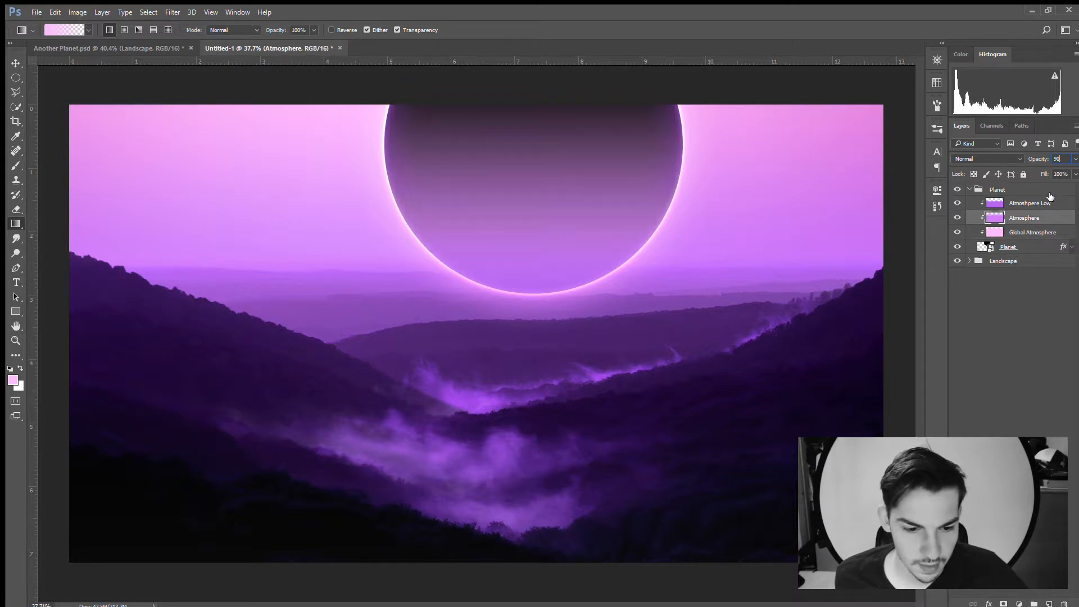
pyautogui.click(1037, 203)
pyautogui.write('90')
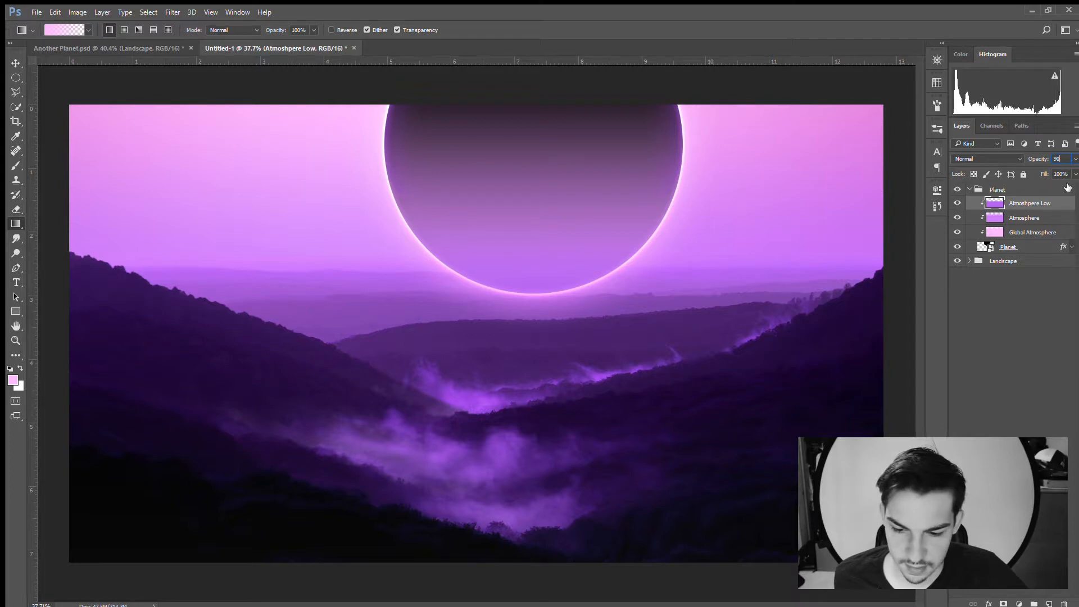
pyautogui.press('Return')
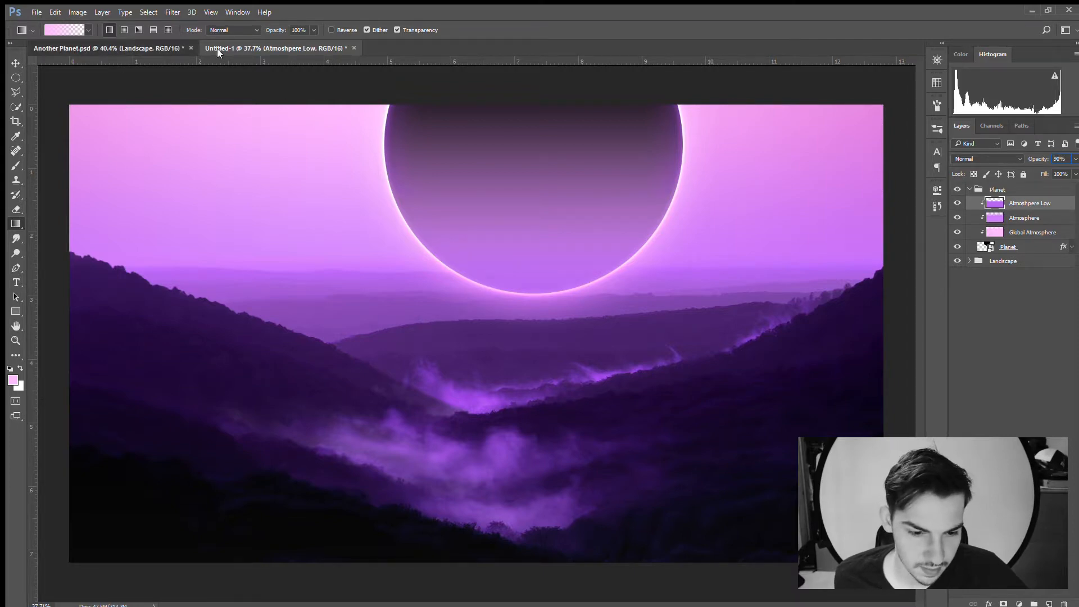
# In Another Planet.psd, set the Landscape group's opacity to 100% and deselect all layers, then return to the Untitled-1 document
pyautogui.hotkey('ctrl', 'Tab')
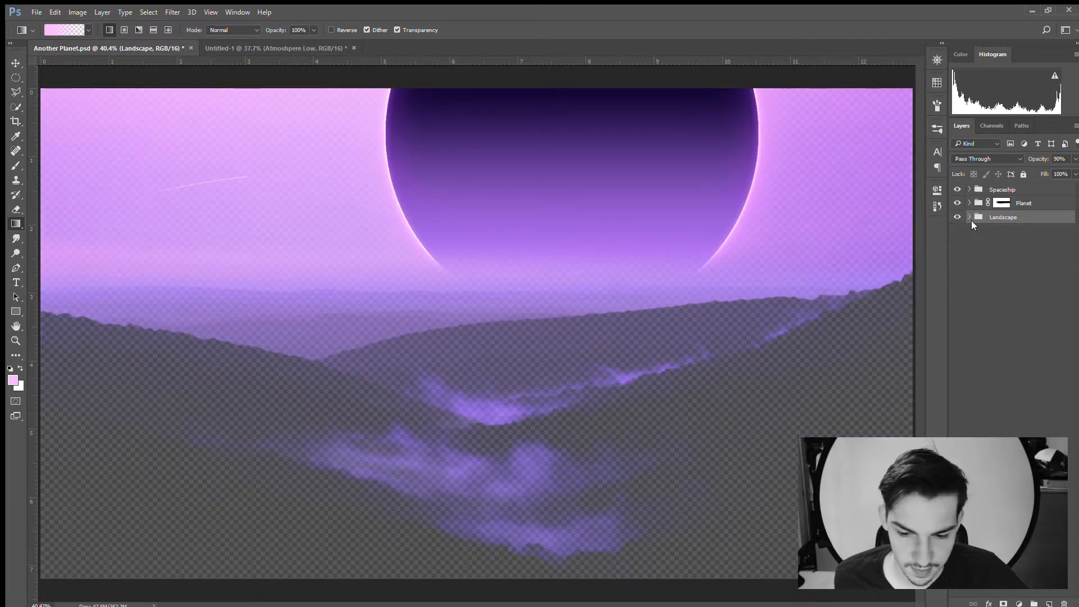
pyautogui.moveTo(1073, 169); pyautogui.dragTo(1078, 169)
pyautogui.click(1042, 264)
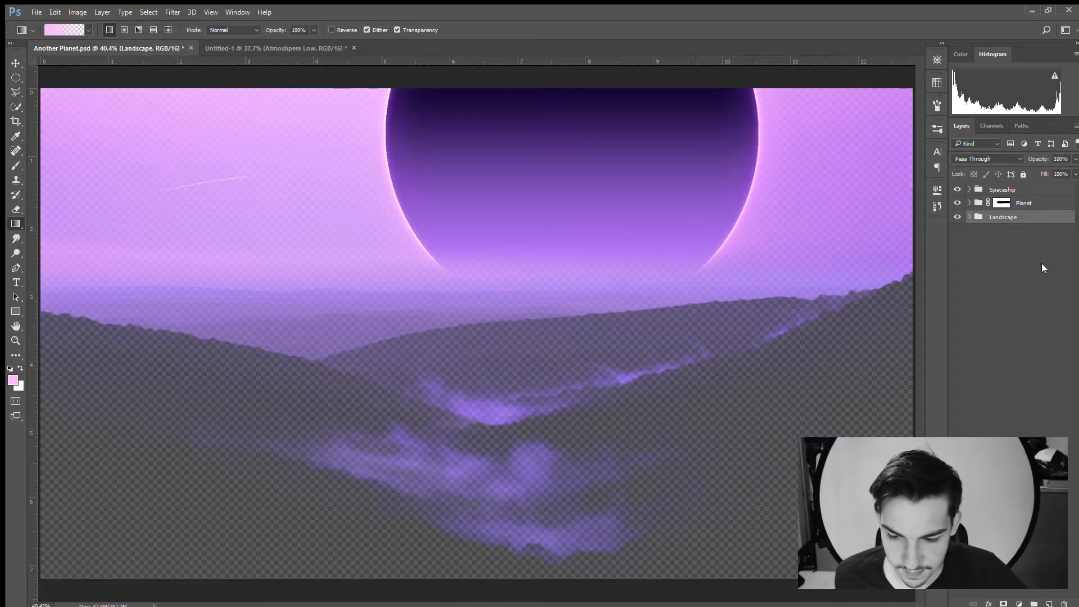
pyautogui.click(1041, 263)
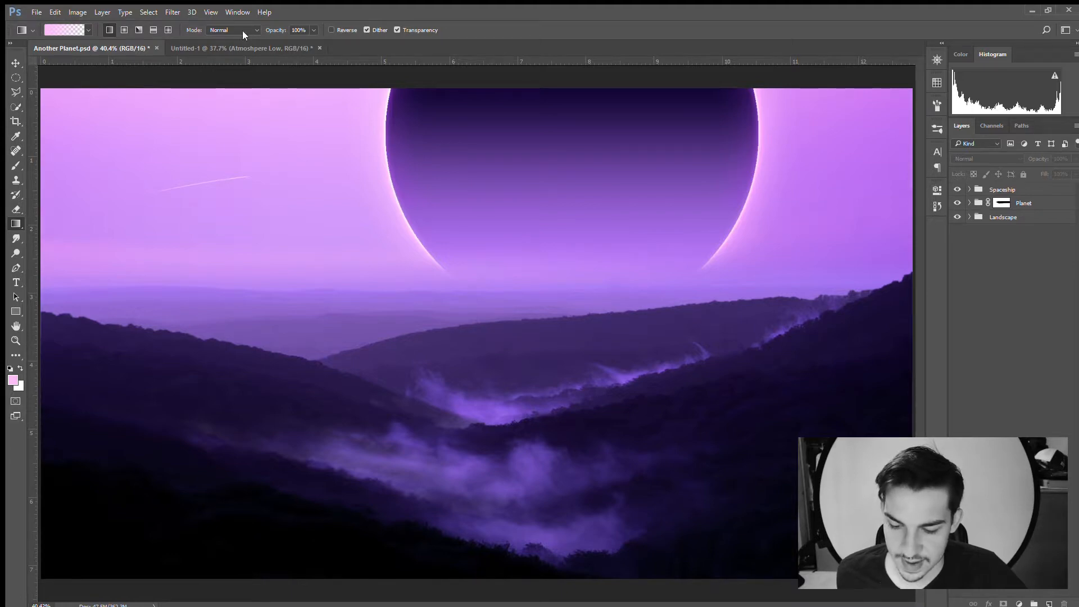
pyautogui.click(245, 45)
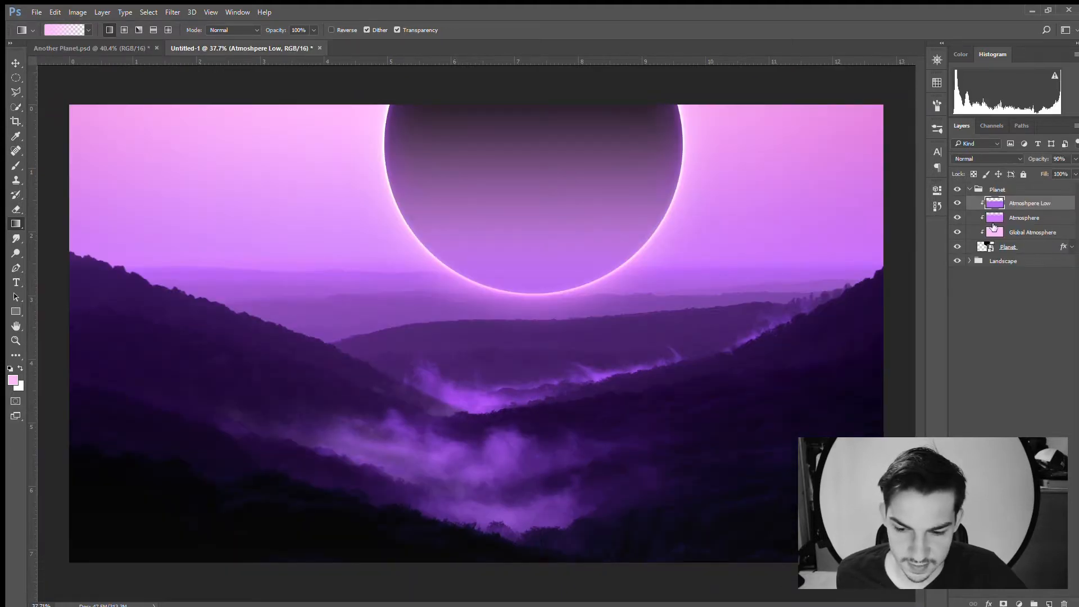
# Create a new group above the Planet group and name it Spaceship
pyautogui.click(999, 191)
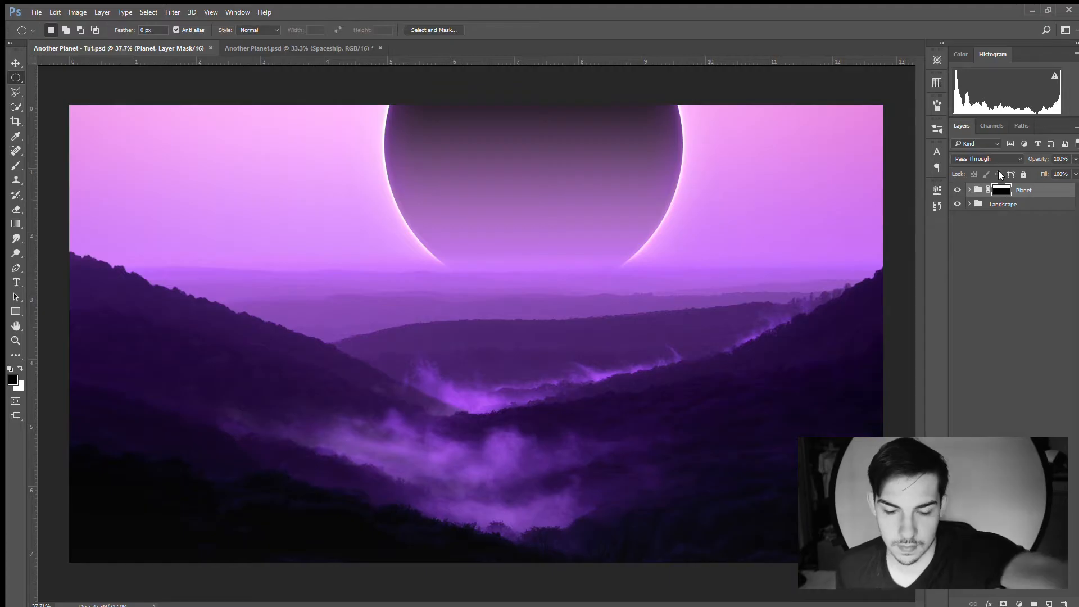
pyautogui.click(1035, 601)
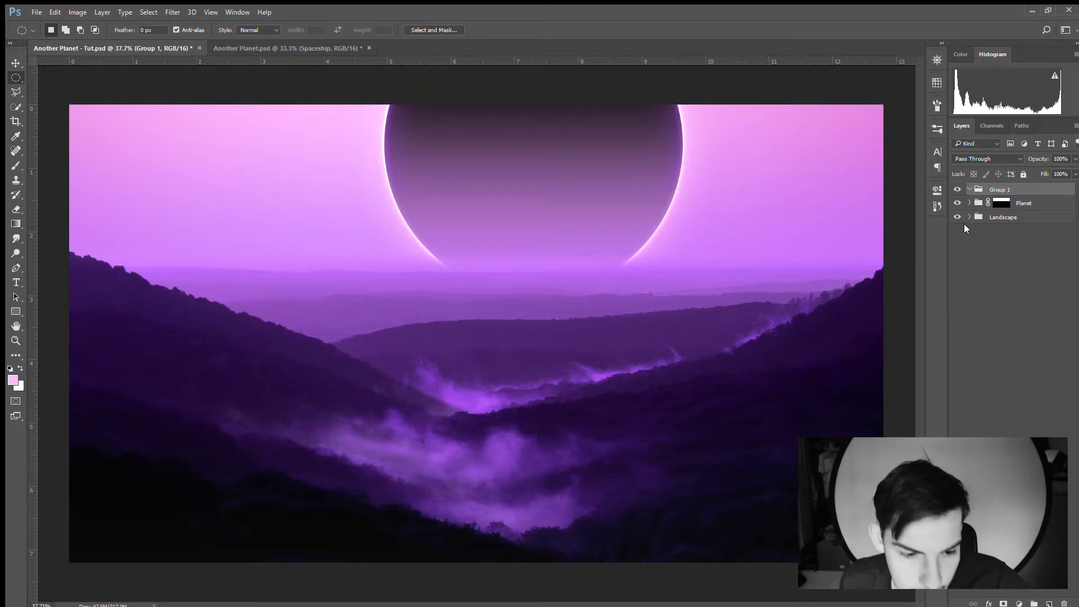
pyautogui.click(1026, 202)
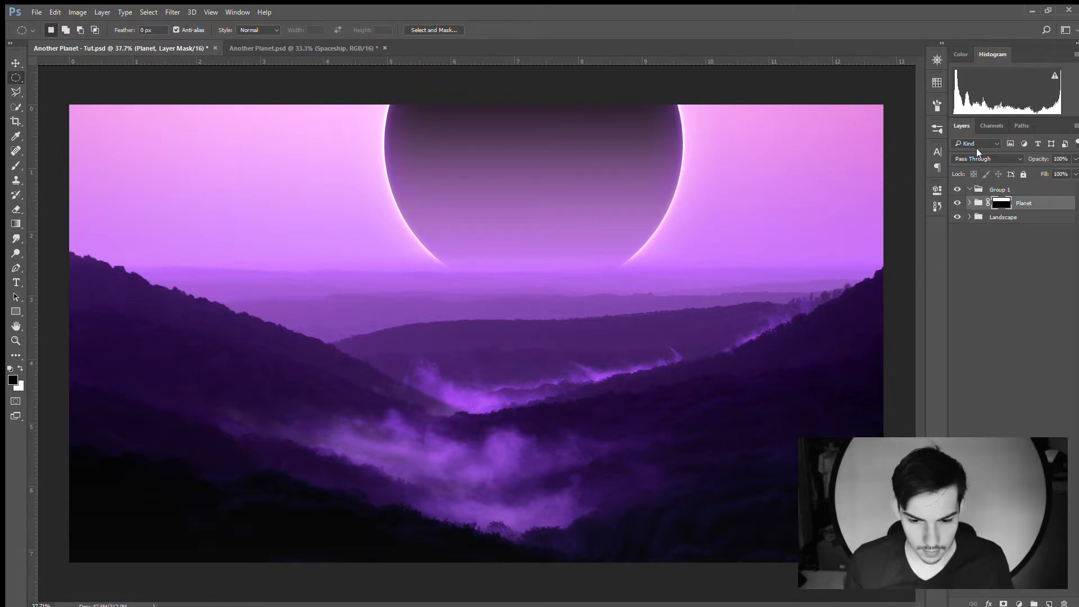
pyautogui.click(1010, 190)
pyautogui.doubleClick(1009, 191)
pyautogui.write('Space')
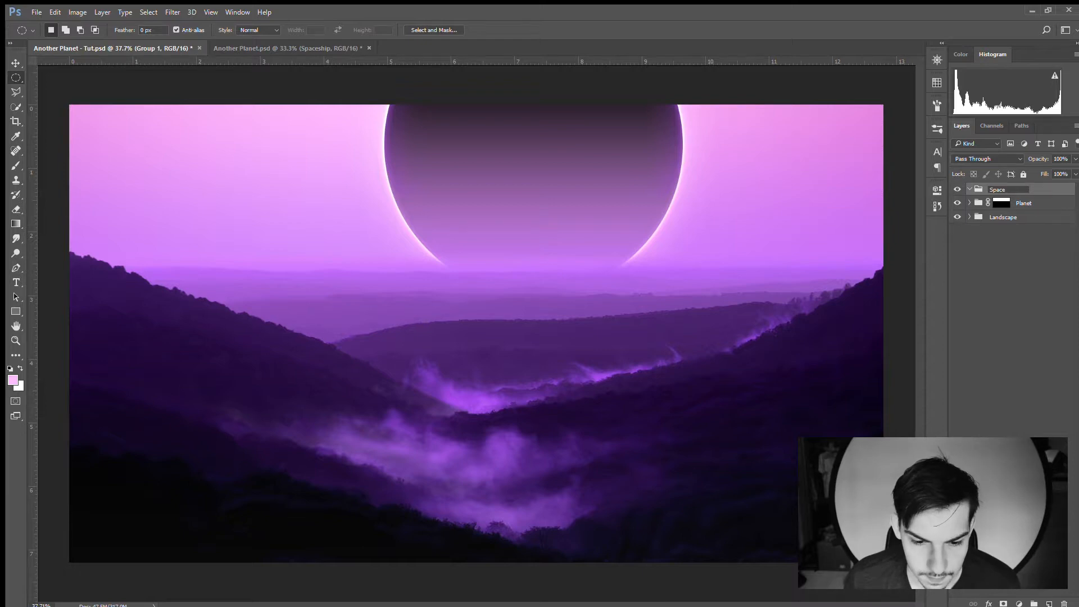
pyautogui.write('ship')
pyautogui.press('Return')
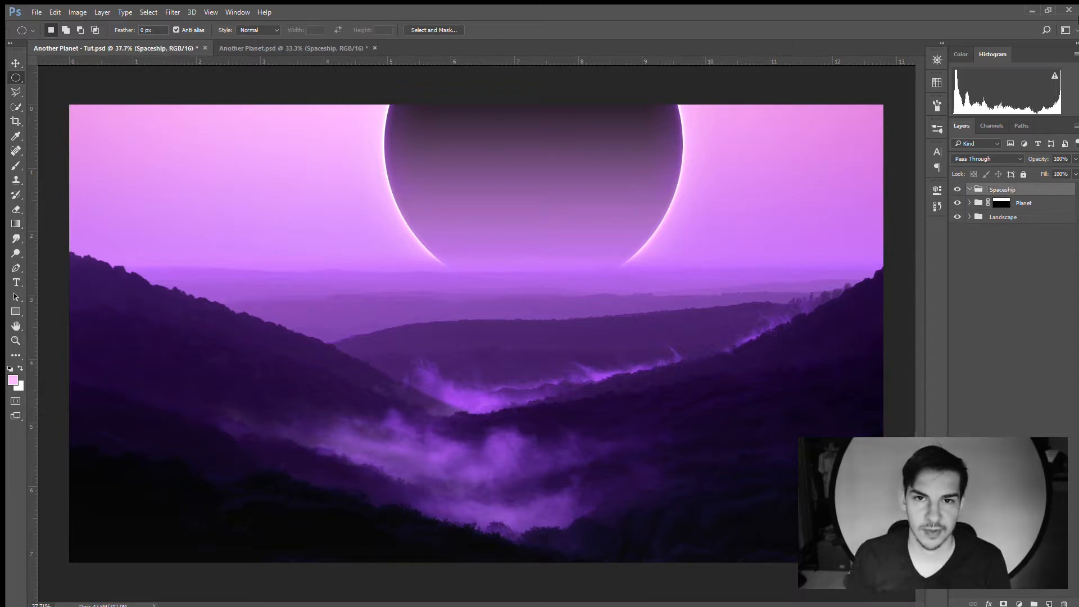
# Add a new layer inside the Spaceship group and draw a gently arched open path rising through the sky toward the planet
pyautogui.click(1050, 603)
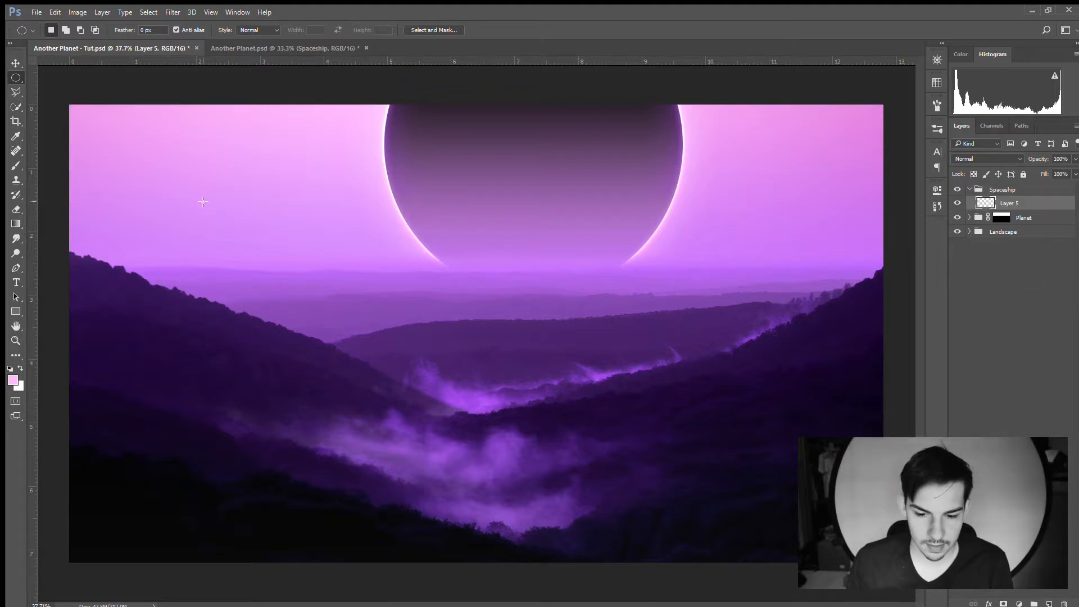
pyautogui.press('p')
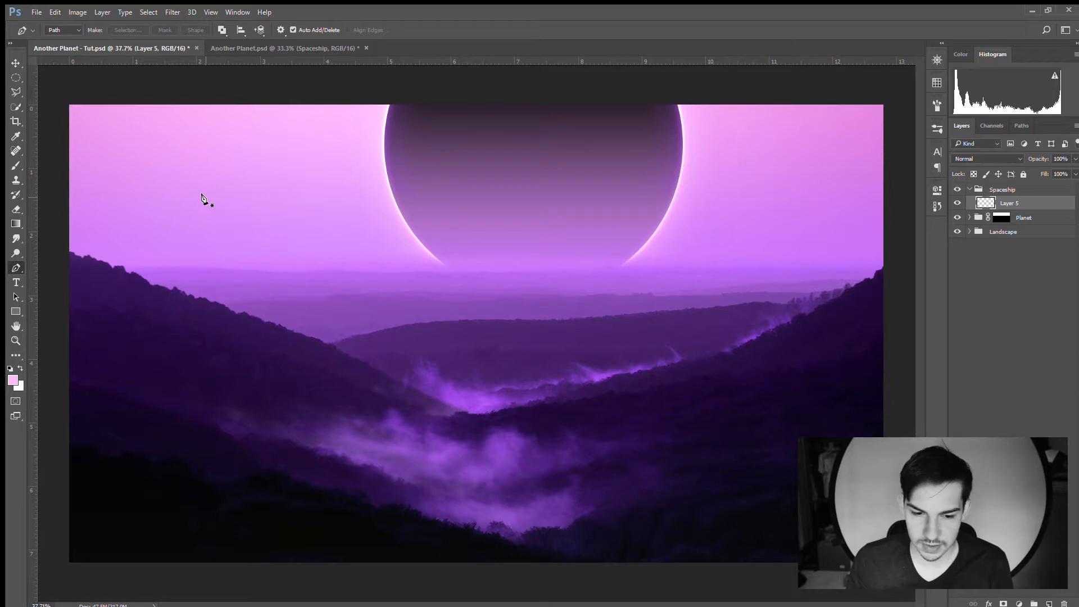
pyautogui.press('z')
pyautogui.moveTo(154, 173); pyautogui.dragTo(267, 195)
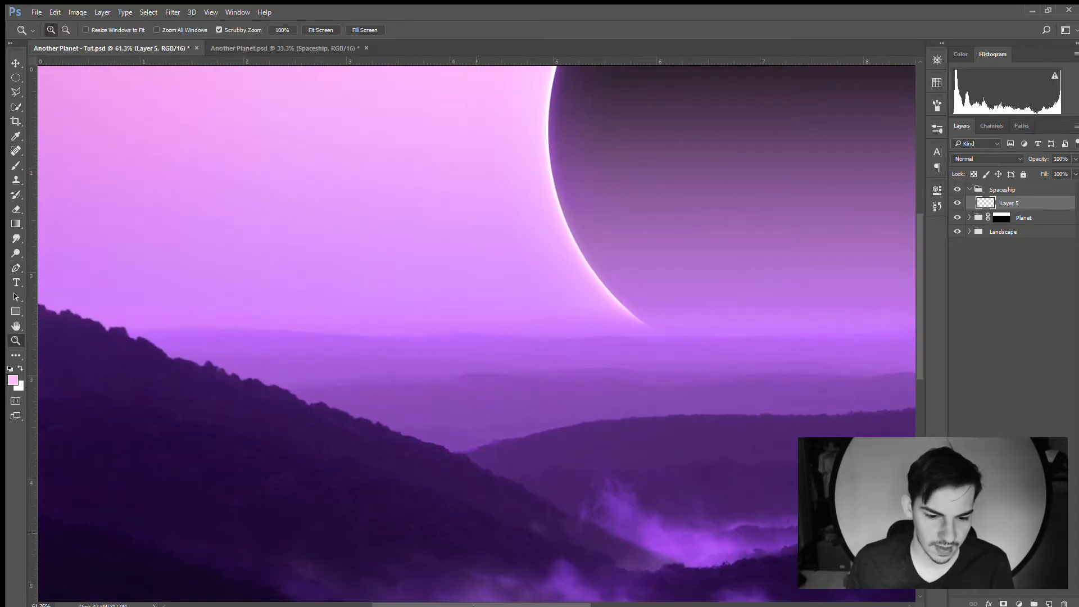
pyautogui.scroll(2, 663, 218)
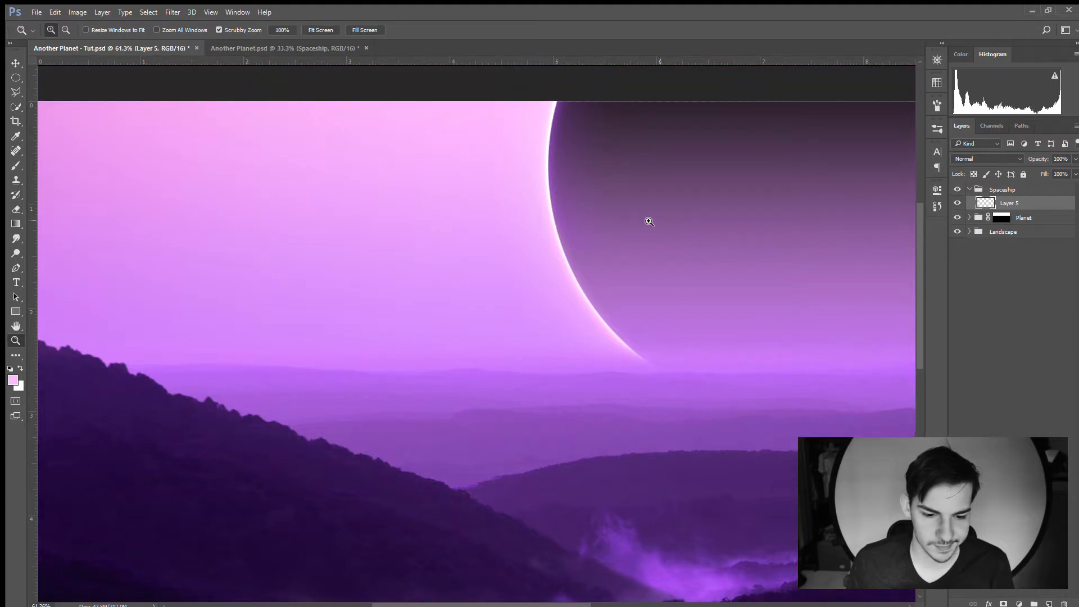
pyautogui.press('p')
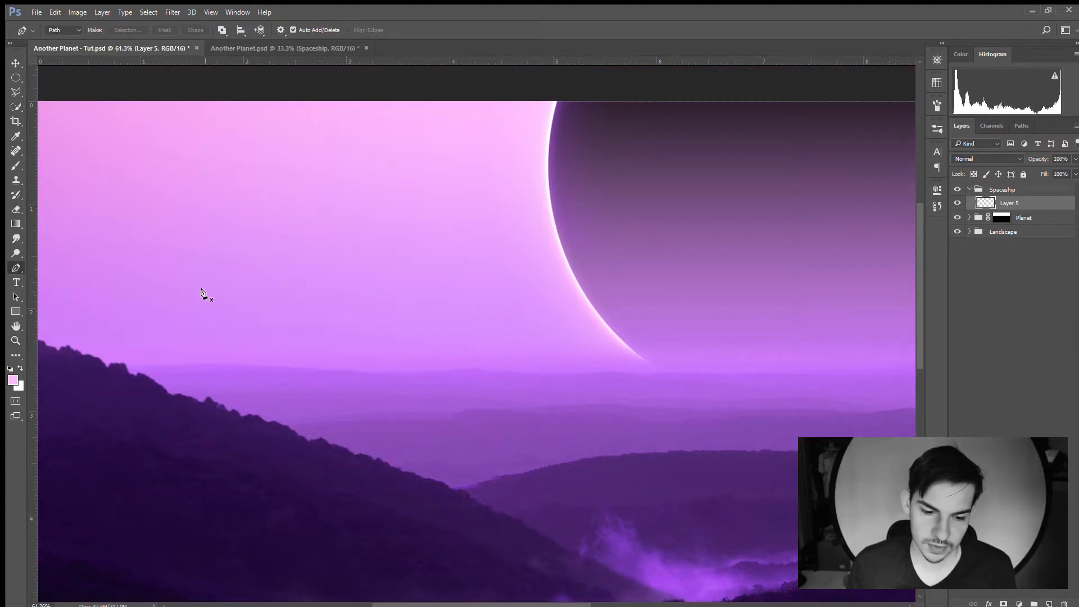
pyautogui.click(205, 291)
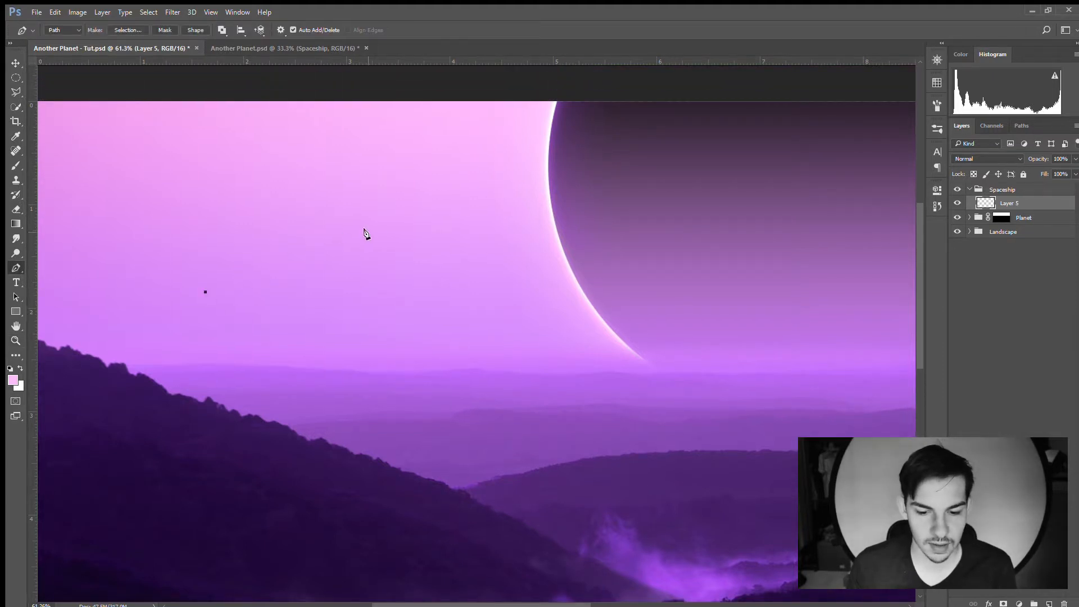
pyautogui.moveTo(452, 228); pyautogui.dragTo(547, 223)
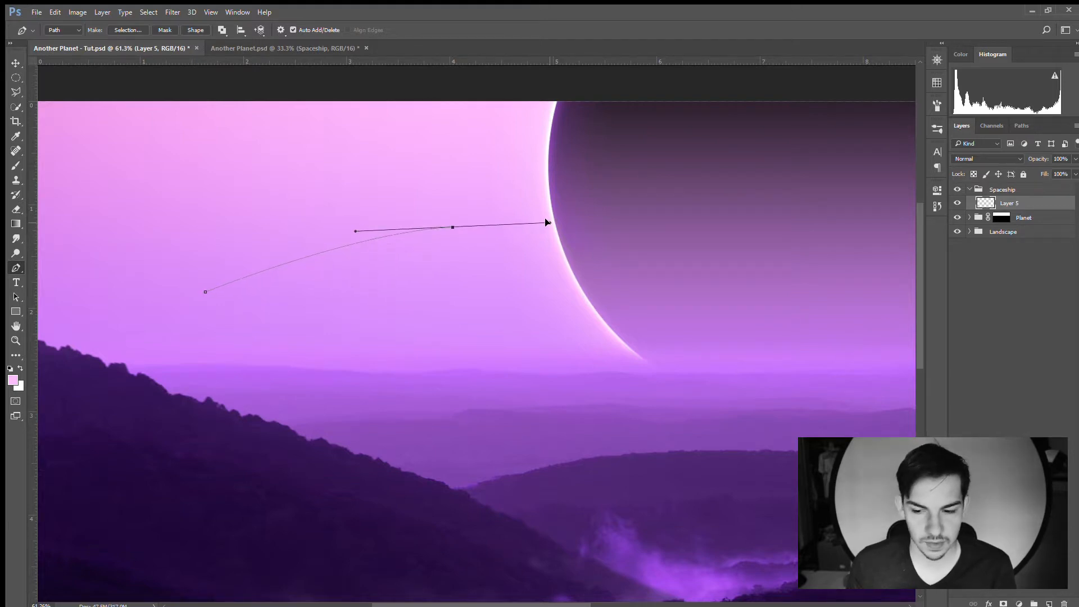
pyautogui.moveTo(547, 222); pyautogui.dragTo(592, 217)
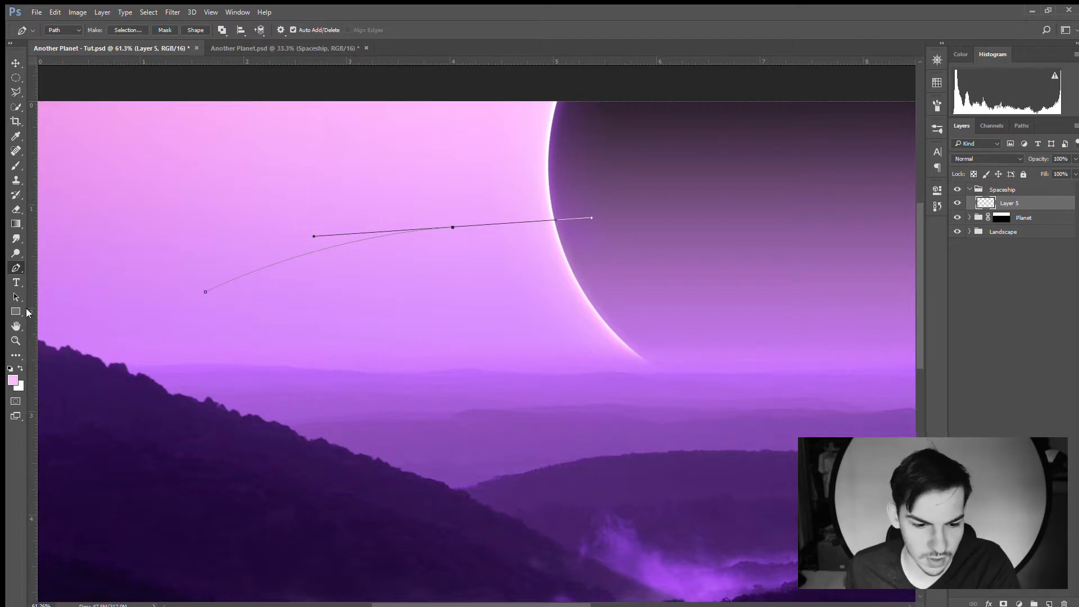
# Stroke the arched work path on the new layer with a 10 px brush in the pale pink foreground color
pyautogui.press('b')
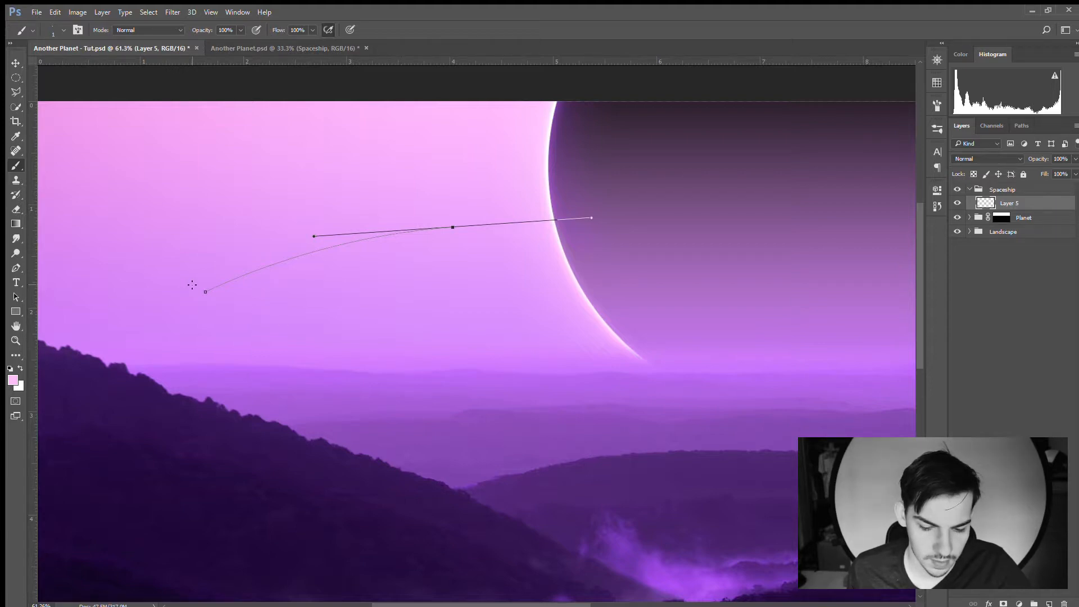
pyautogui.press(']')
pyautogui.press(']')
pyautogui.press(']')
pyautogui.press(']')
pyautogui.press(']')
pyautogui.press(']')
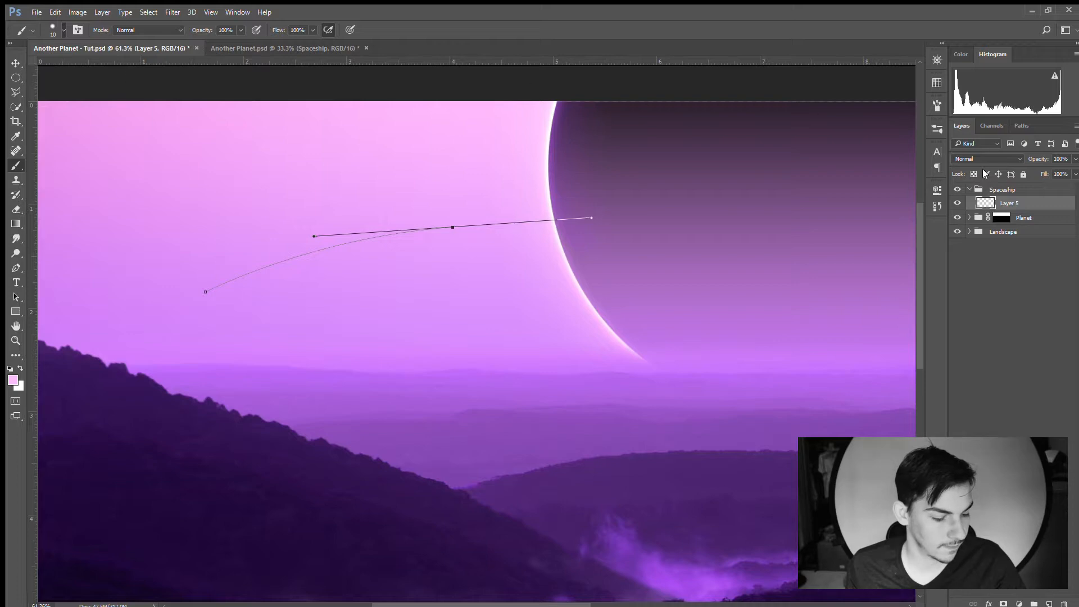
pyautogui.click(1021, 127)
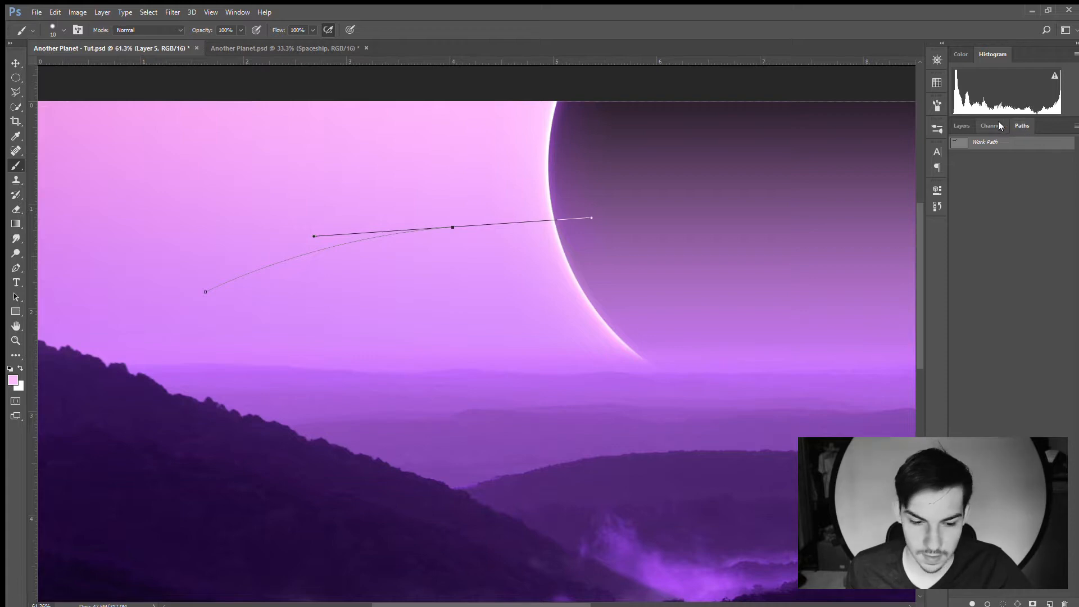
pyautogui.click(962, 126)
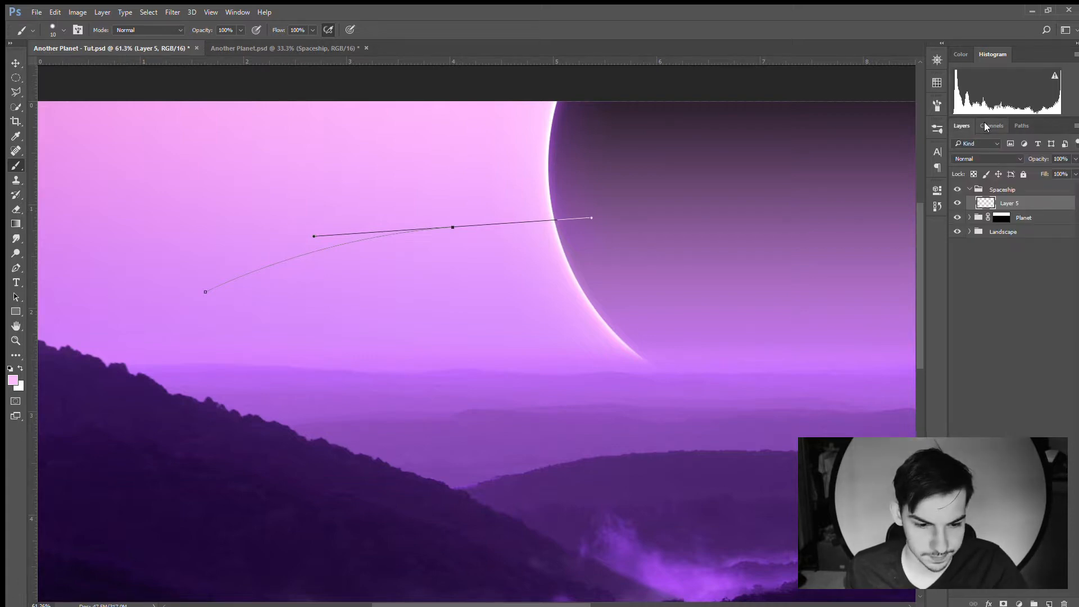
pyautogui.click(1022, 126)
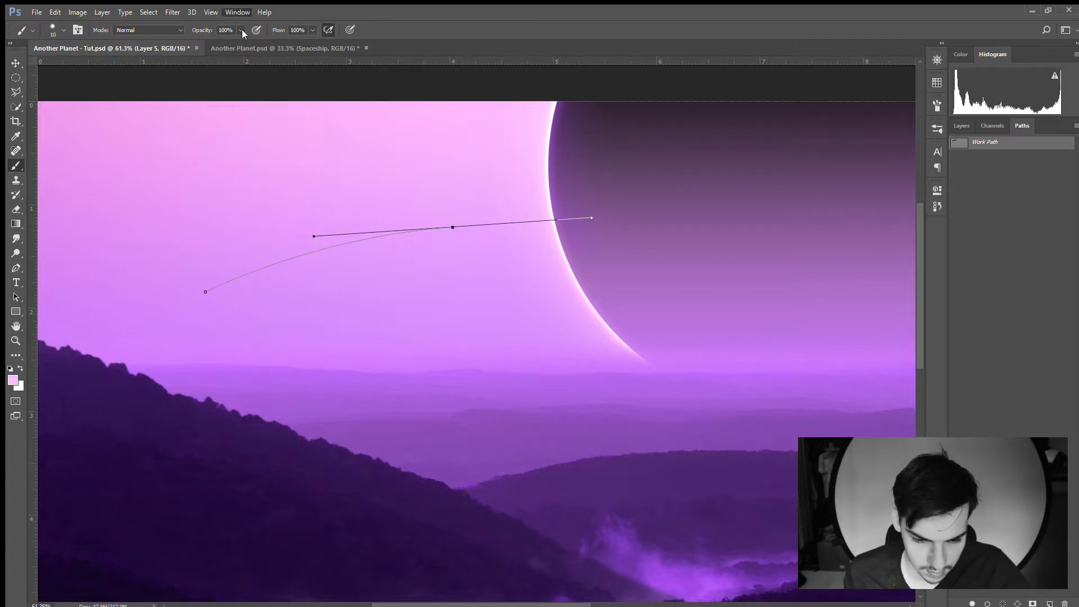
pyautogui.click(252, 415)
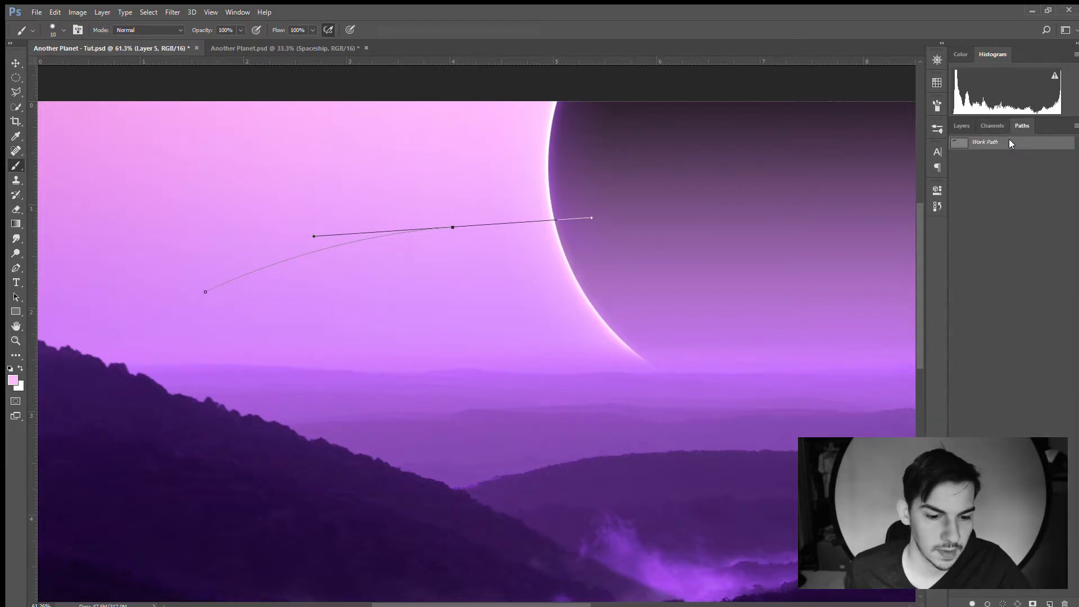
pyautogui.press('i')
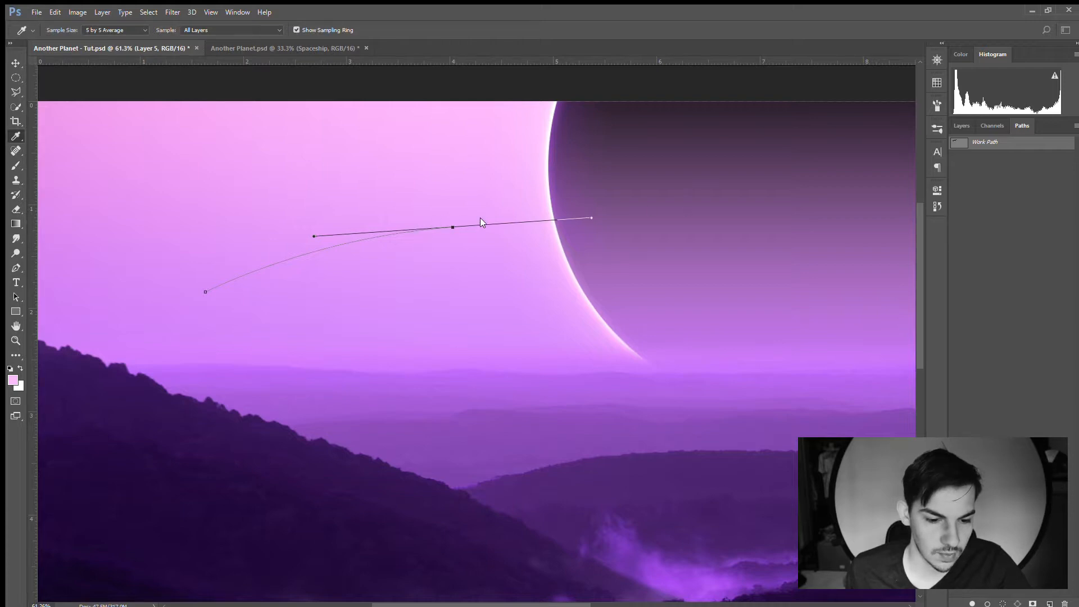
pyautogui.press('b')
pyautogui.press('Return')
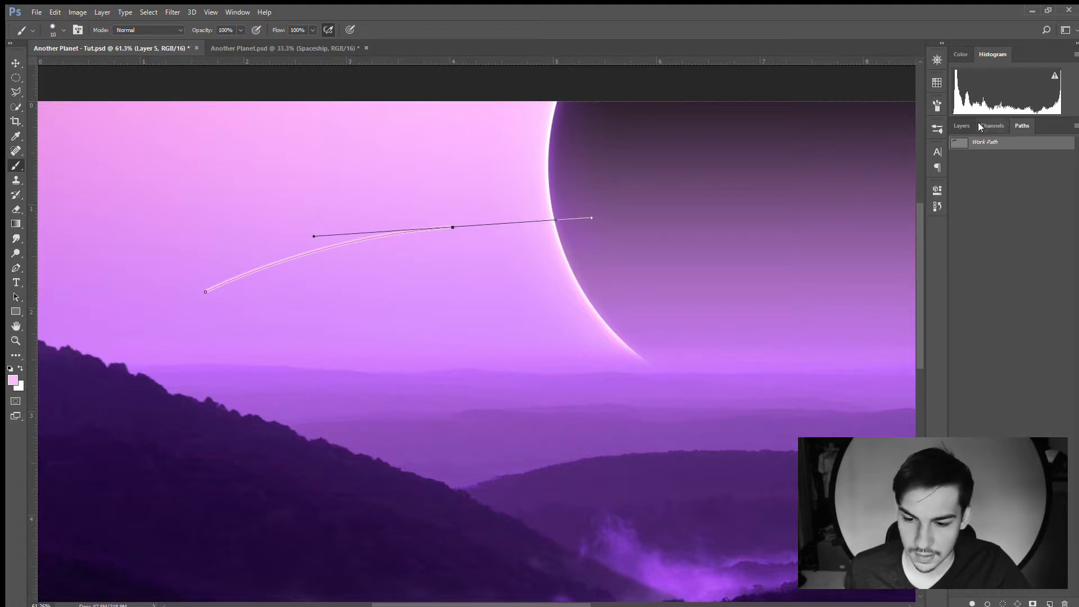
# Add a second layer in the Spaceship group and stroke the same work path on it with the pale pink brush
pyautogui.click(962, 126)
pyautogui.click(1049, 604)
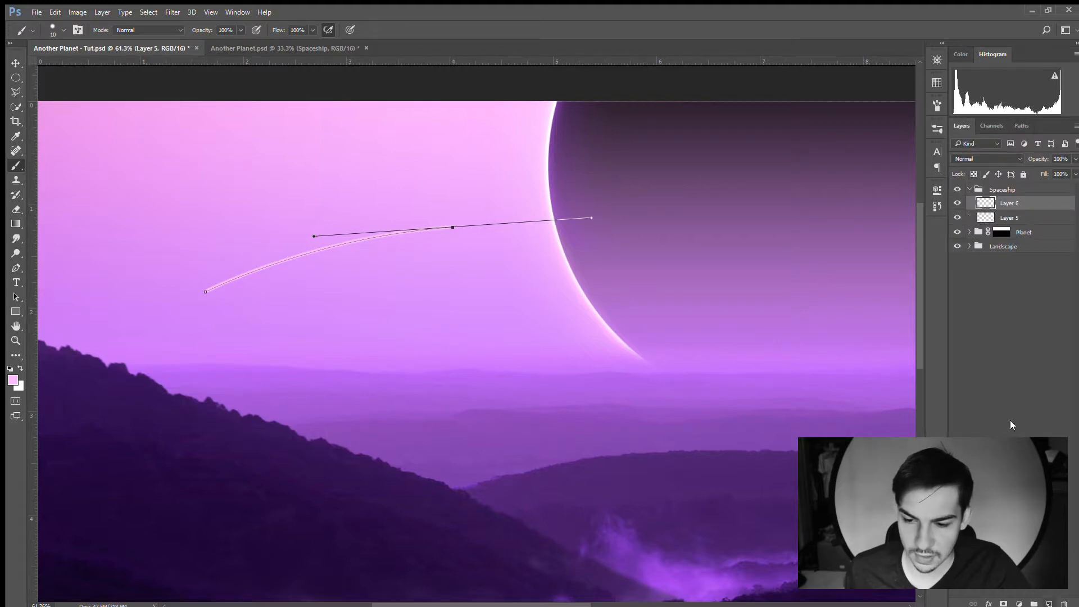
pyautogui.click(1016, 126)
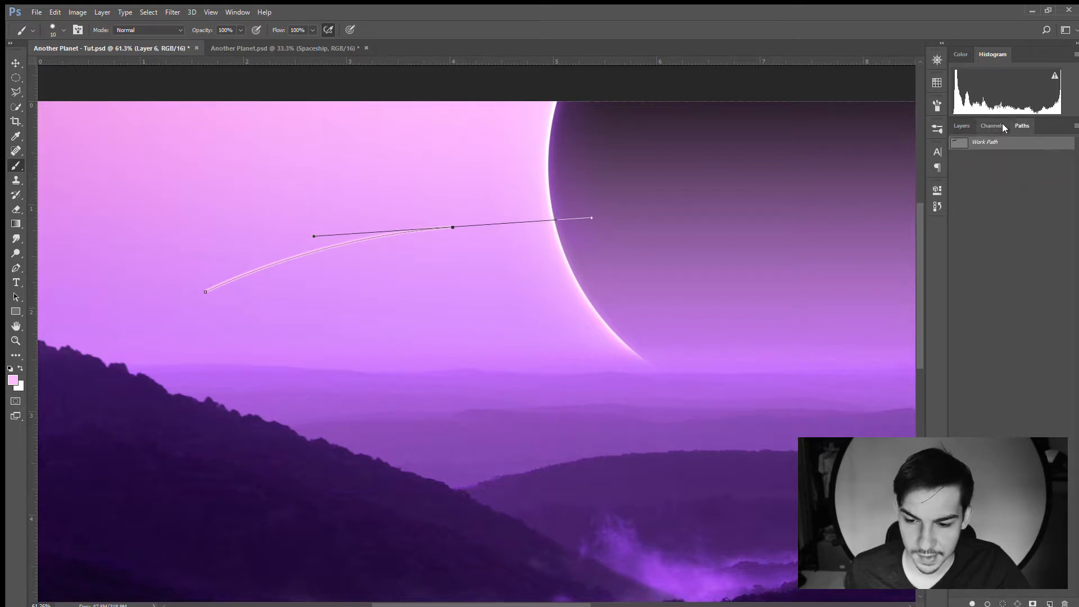
pyautogui.press('i')
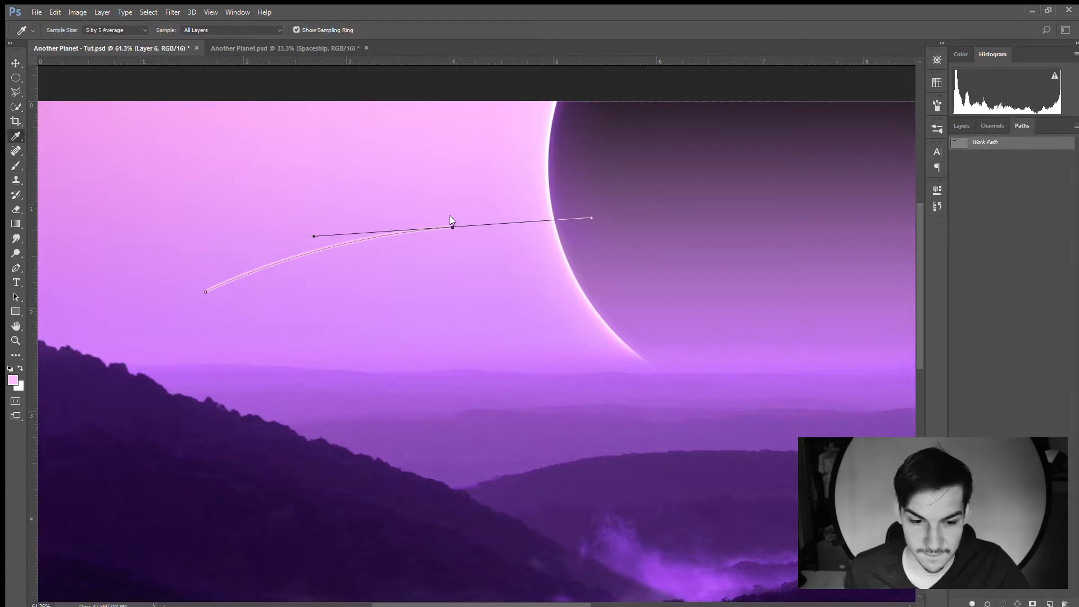
pyautogui.press('b')
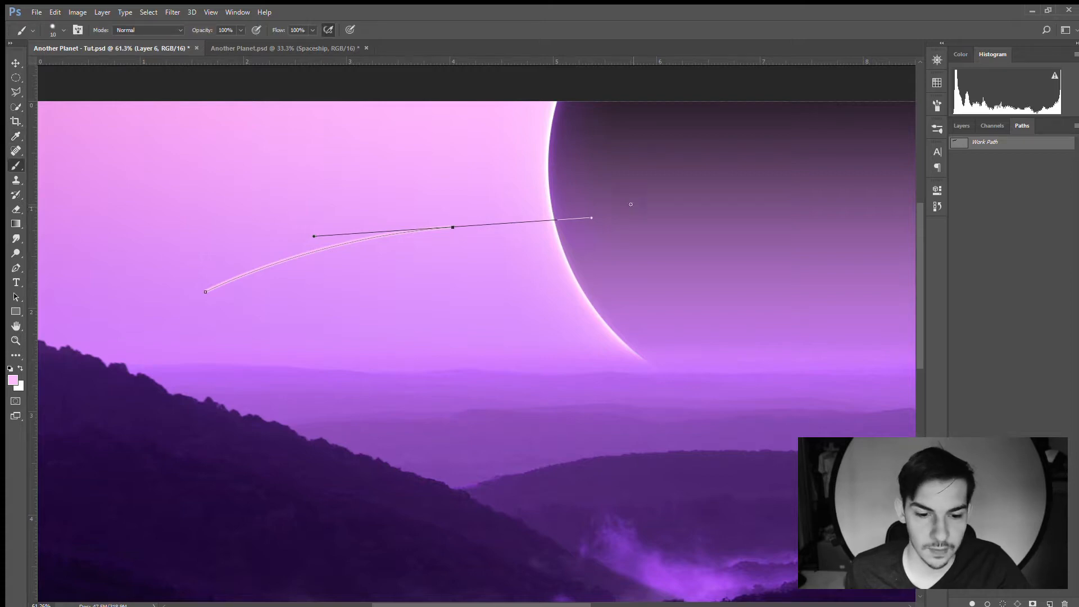
pyautogui.click(961, 126)
# Delete the work path used for the two strokes
pyautogui.press('z')
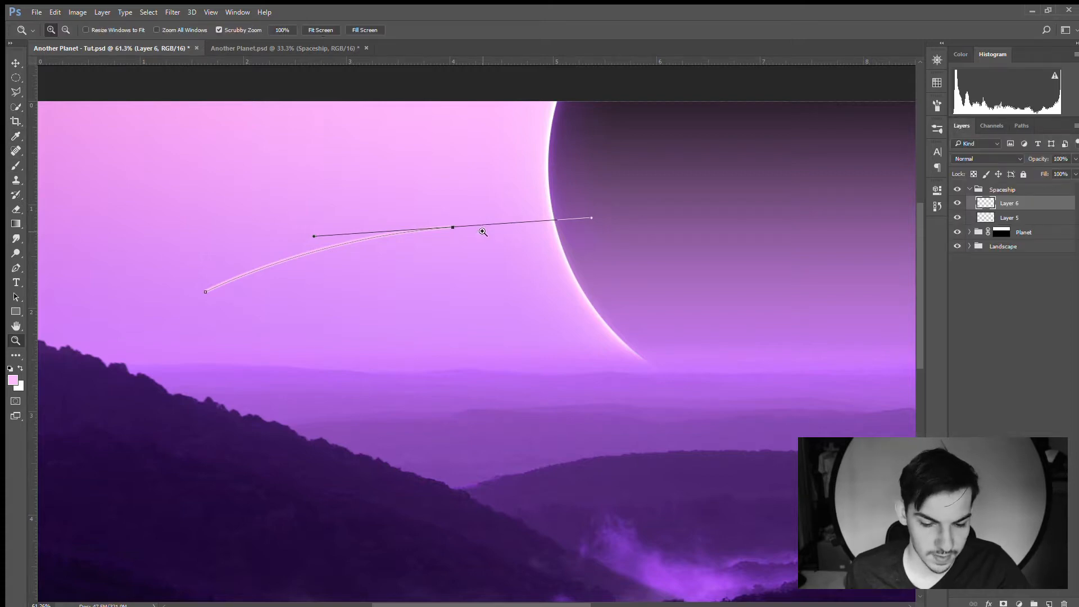
pyautogui.moveTo(276, 241); pyautogui.dragTo(313, 243)
pyautogui.click(1011, 123)
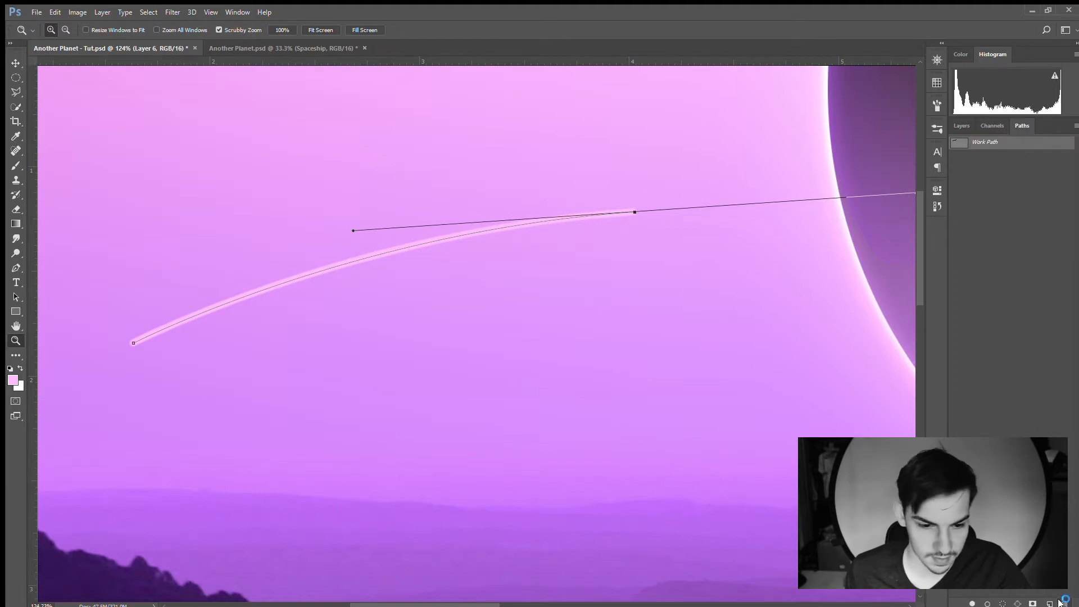
pyautogui.press('Delete')
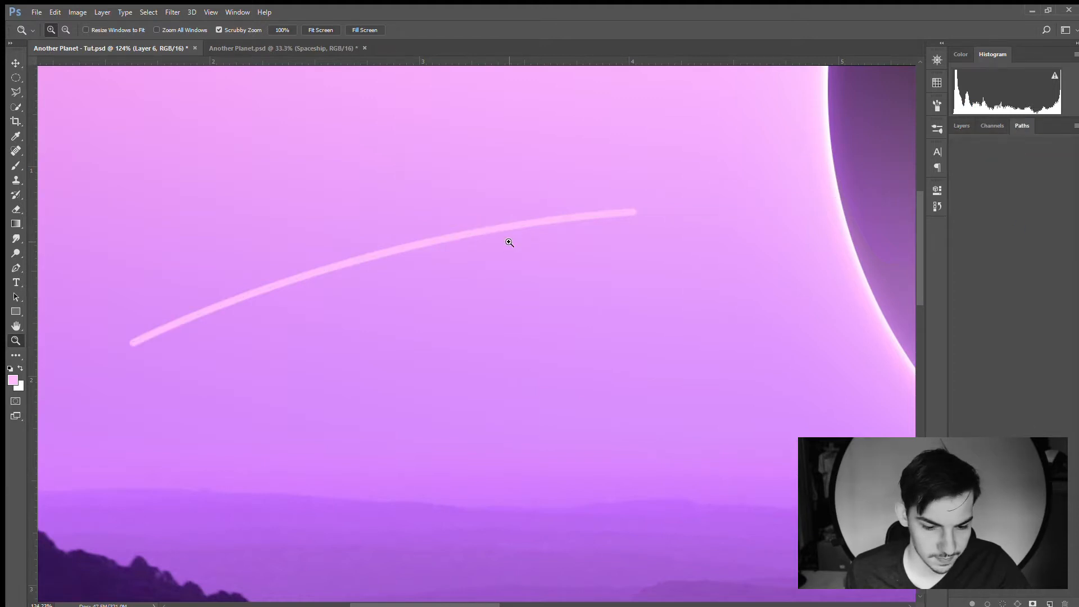
# Compare the strokes on Layer 6 and Layer 5 by toggling each layer's visibility, leaving both visible
pyautogui.click(957, 128)
pyautogui.click(958, 204)
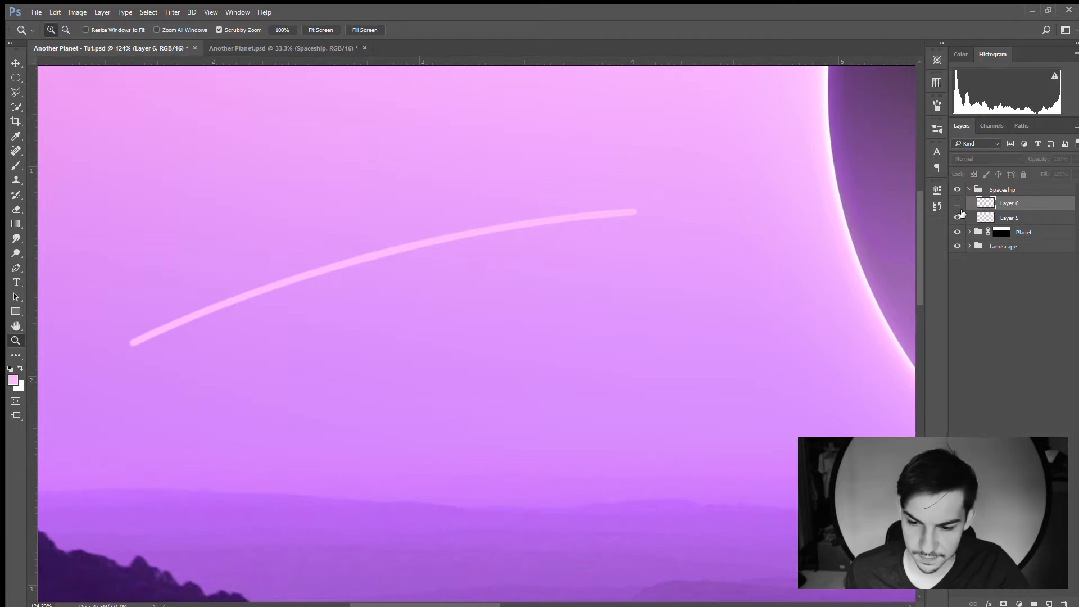
pyautogui.click(958, 217)
pyautogui.click(957, 217)
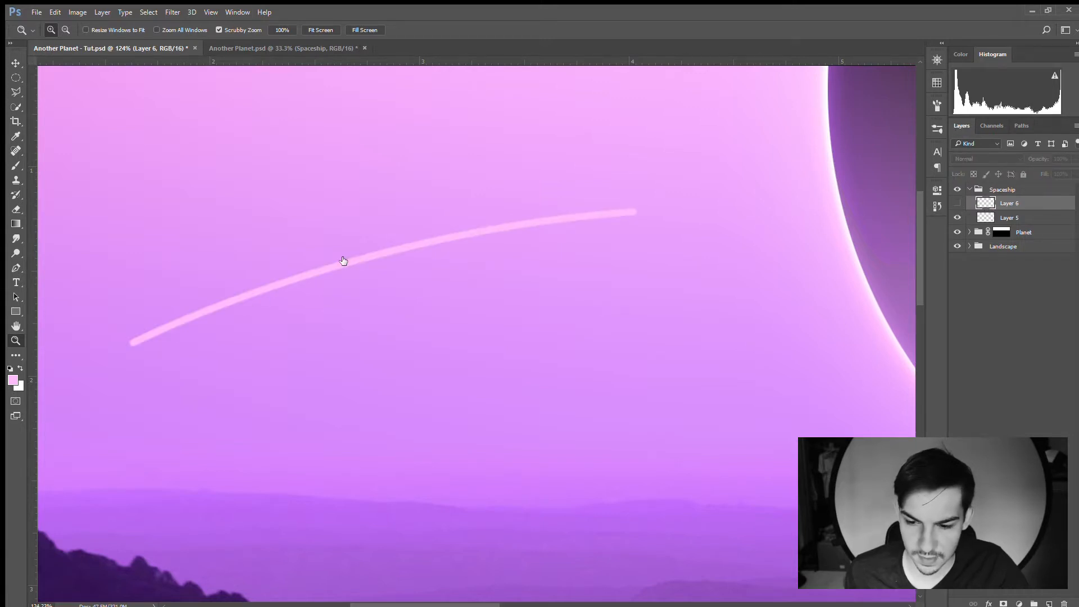
pyautogui.click(958, 203)
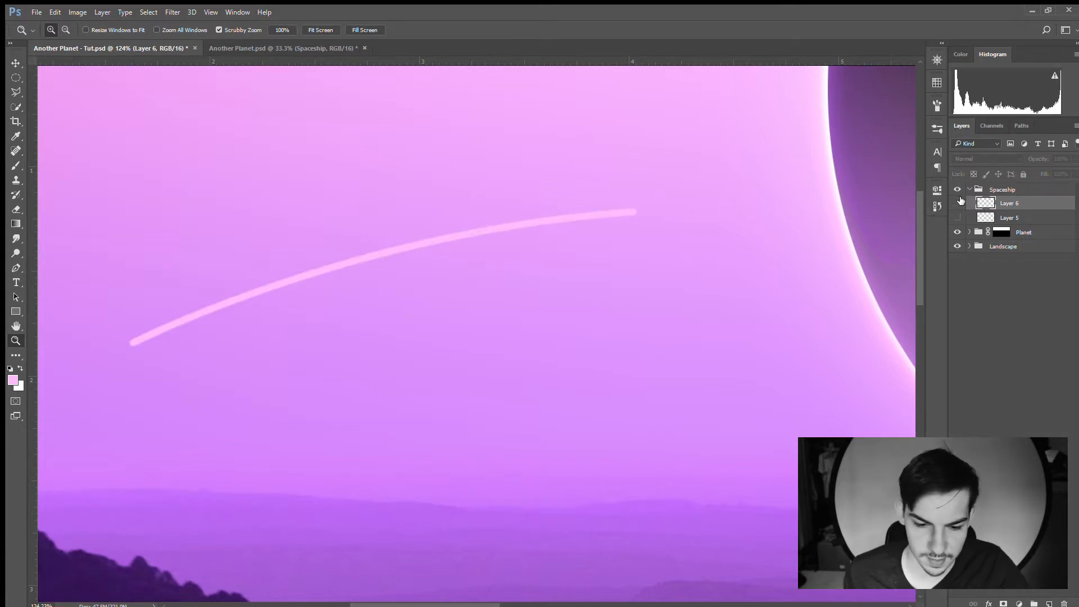
pyautogui.click(958, 217)
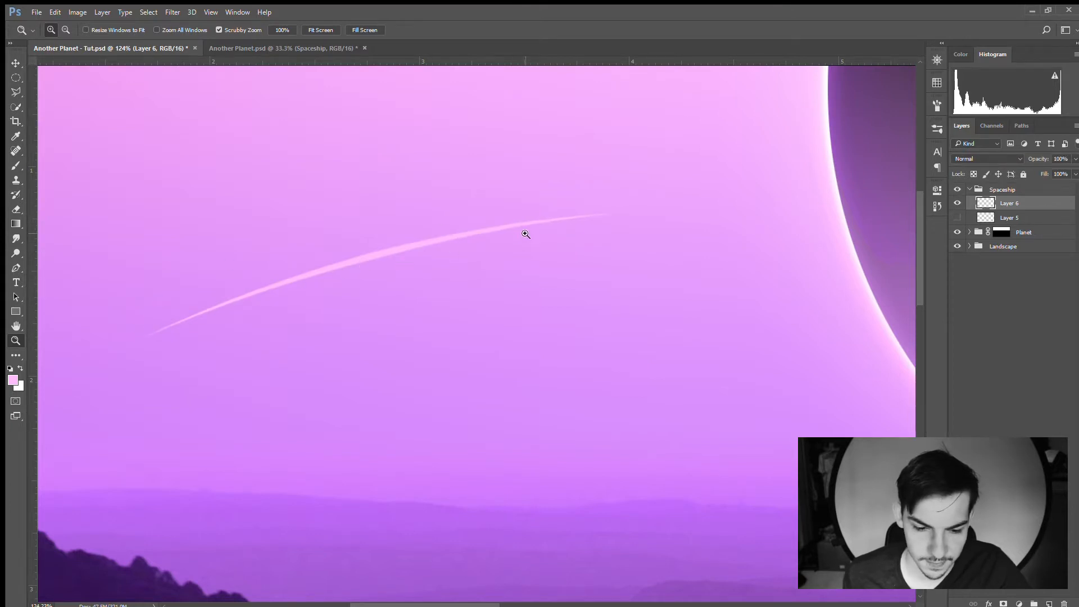
pyautogui.click(958, 217)
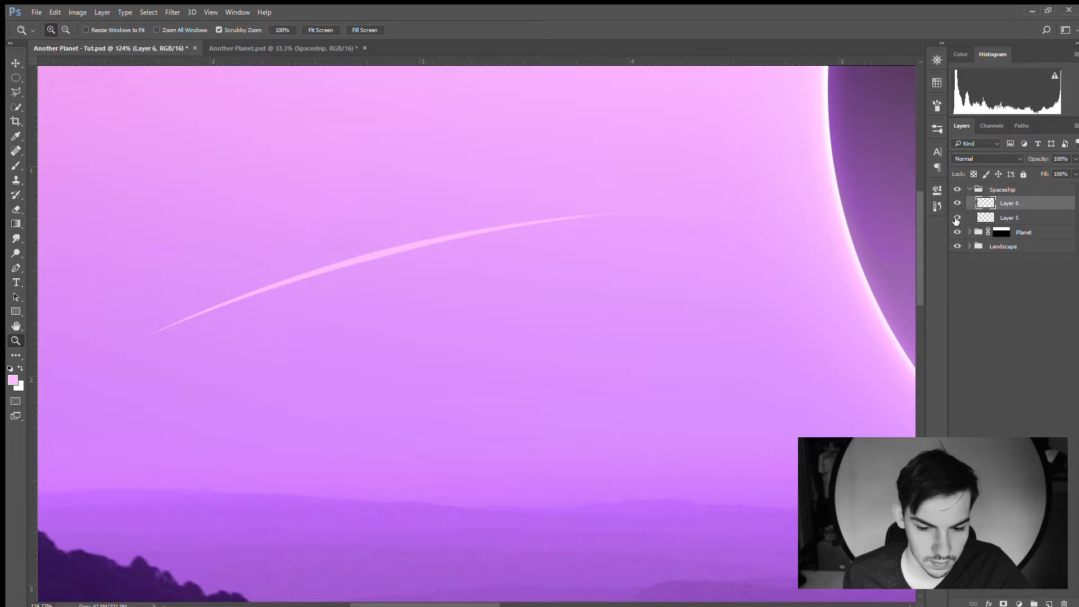
# Add a layer mask to both Layer 6 and Layer 5 in the Spaceship group
pyautogui.click(1004, 603)
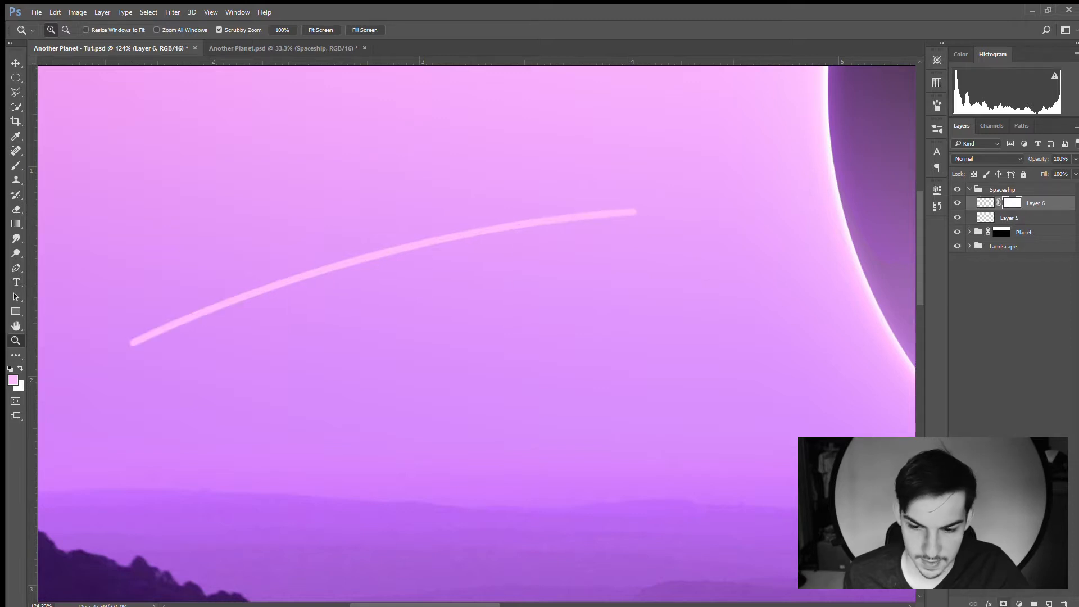
pyautogui.click(993, 217)
pyautogui.click(1012, 203)
pyautogui.click(1012, 221)
pyautogui.click(1004, 603)
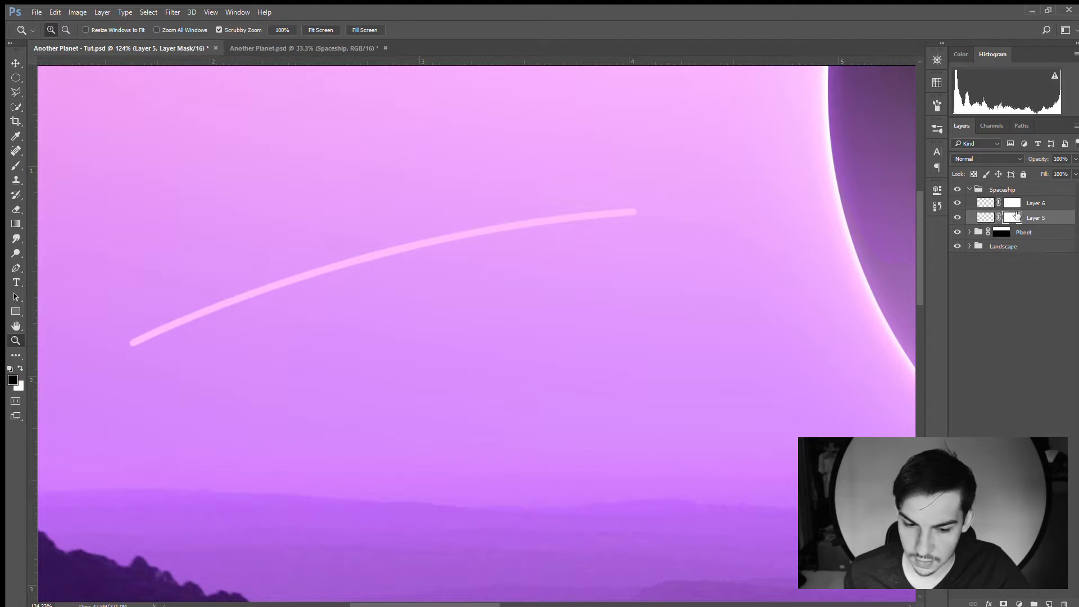
# Fade out the planet-side end of the Layer 5 stroke with a black-to-transparent radial gradient on its mask
pyautogui.click(16, 224)
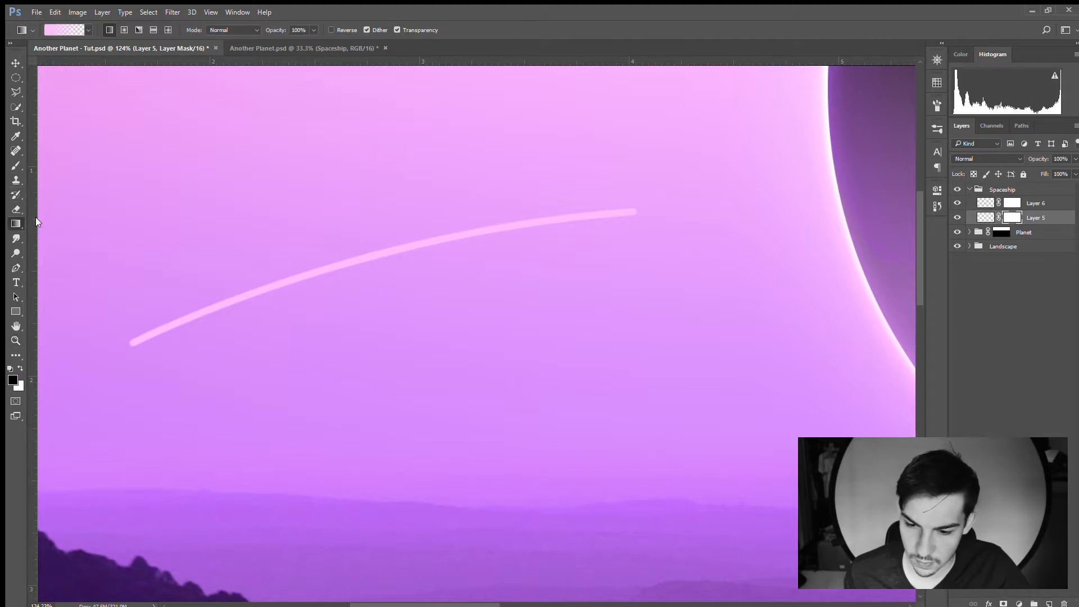
pyautogui.click(124, 31)
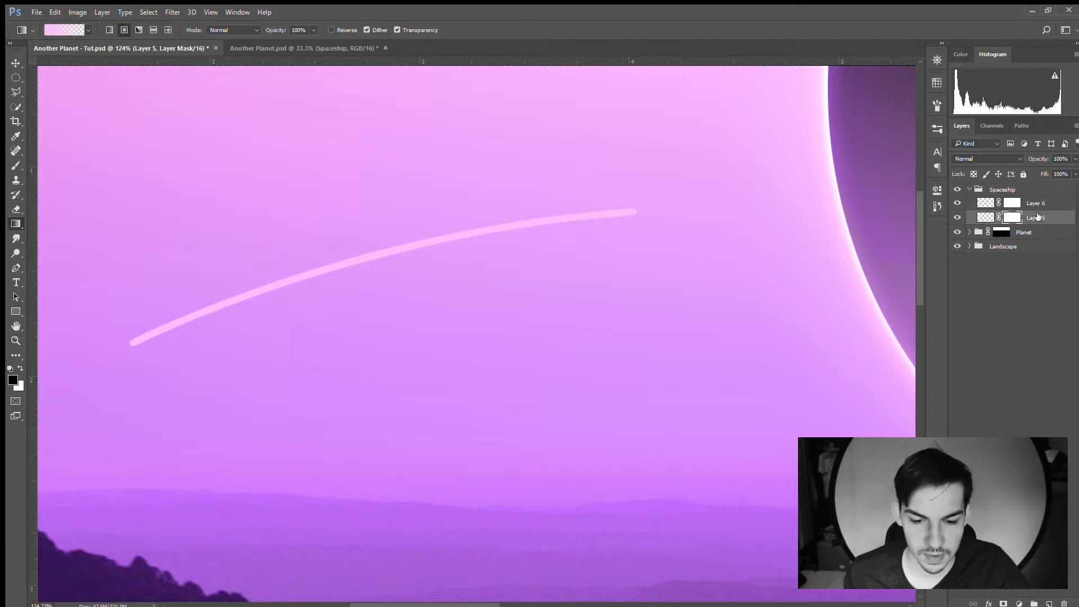
pyautogui.moveTo(635, 210)
pyautogui.mouseDown()
pyautogui.moveTo(281, 242)
pyautogui.moveTo(120, 306)
pyautogui.mouseUp()
pyautogui.moveTo(133, 344); pyautogui.dragTo(130, 344)
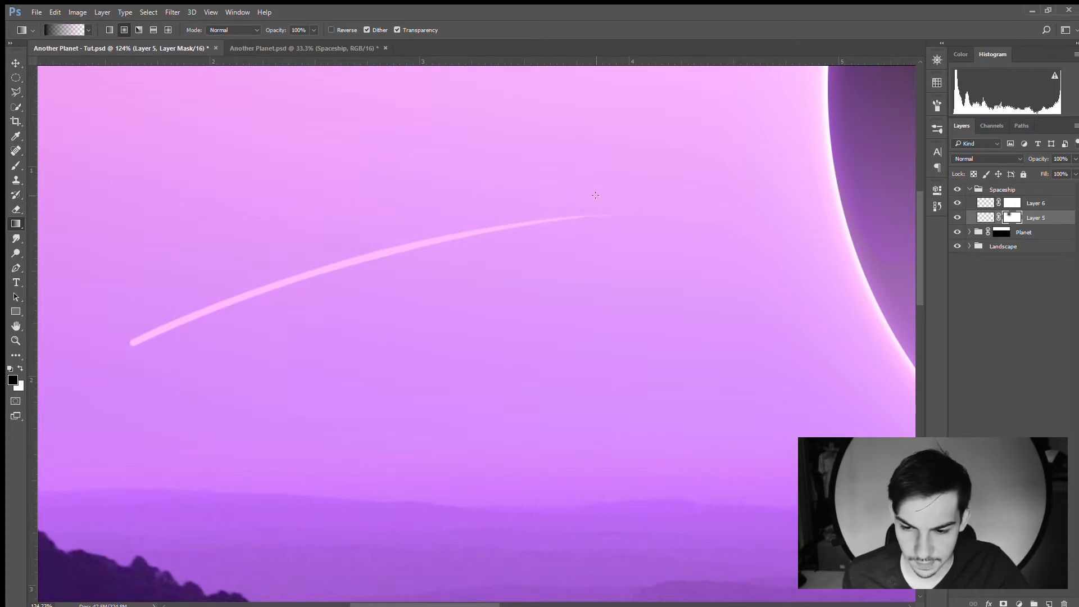
# Merge the masked Layer 6 and Layer 5 into a single trail layer
pyautogui.click(15, 77)
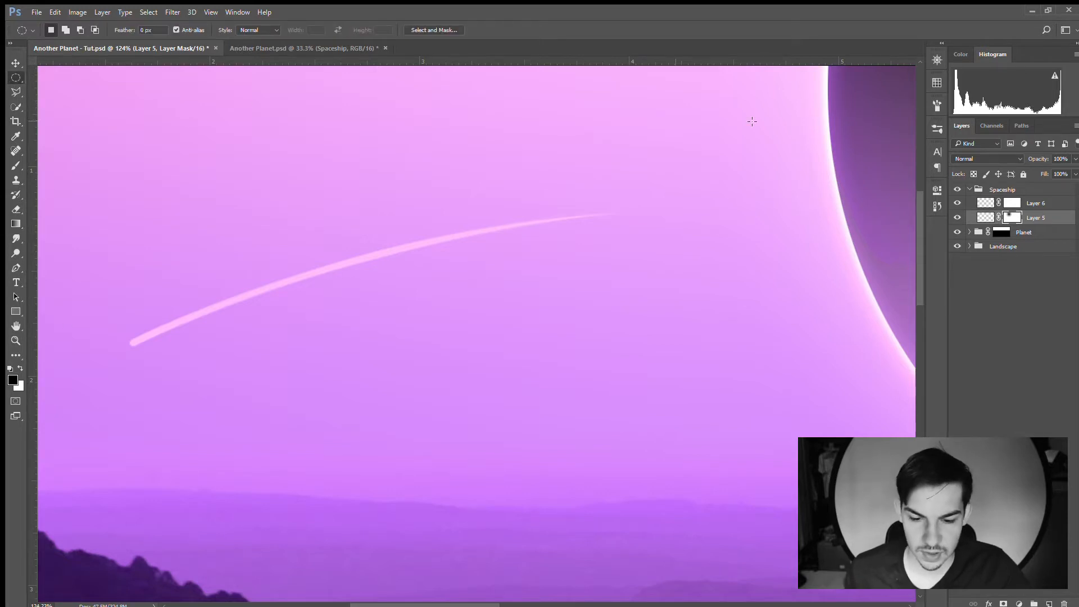
pyautogui.click(1013, 203)
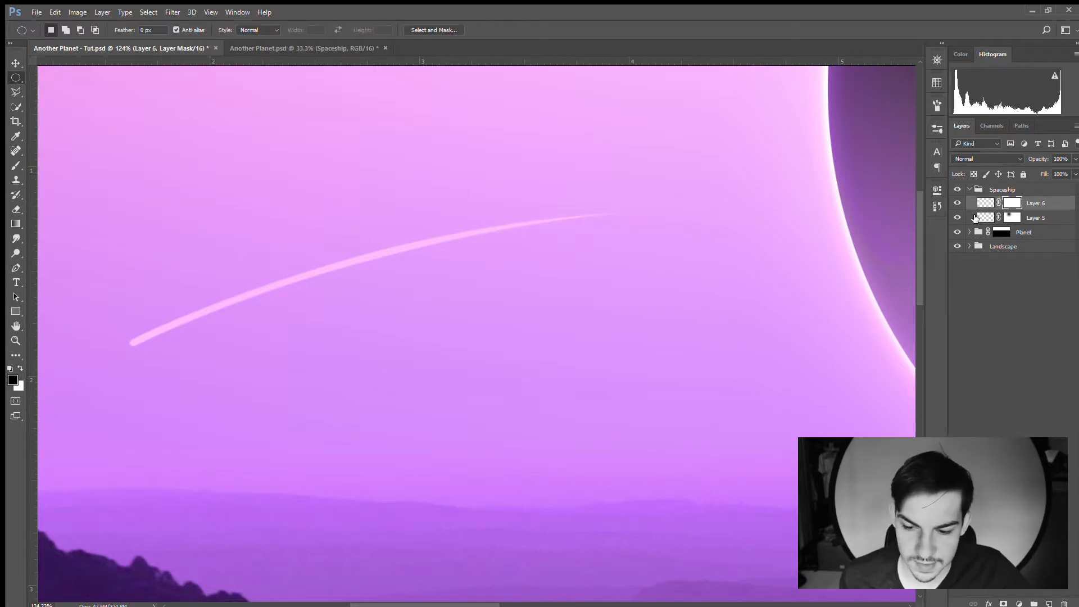
pyautogui.keyDown('shift'); pyautogui.click(1049, 217); pyautogui.keyUp('shift')
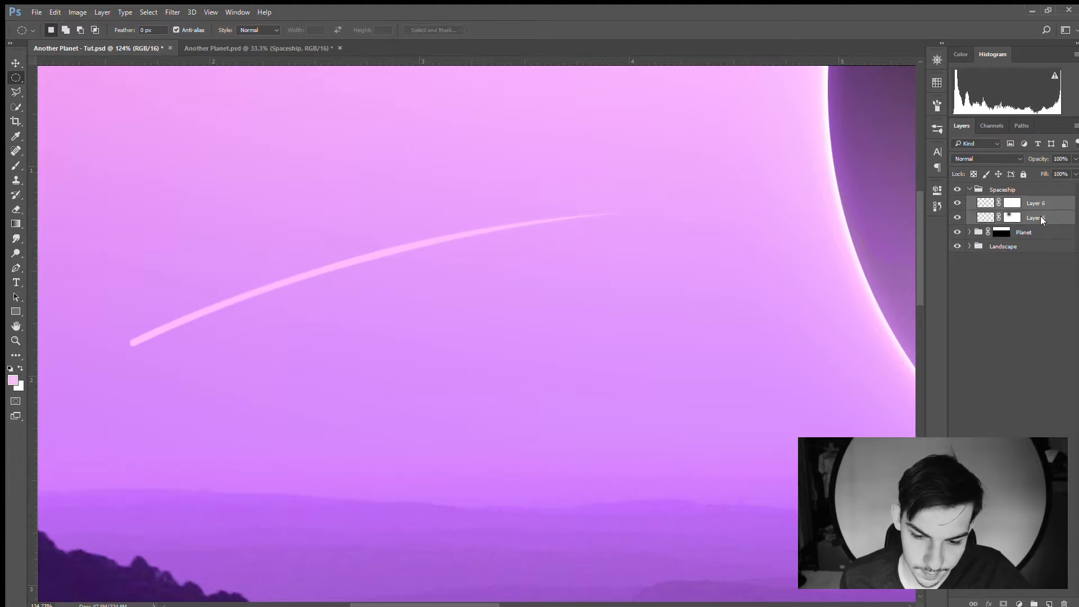
pyautogui.hotkey('ctrl', 'e')
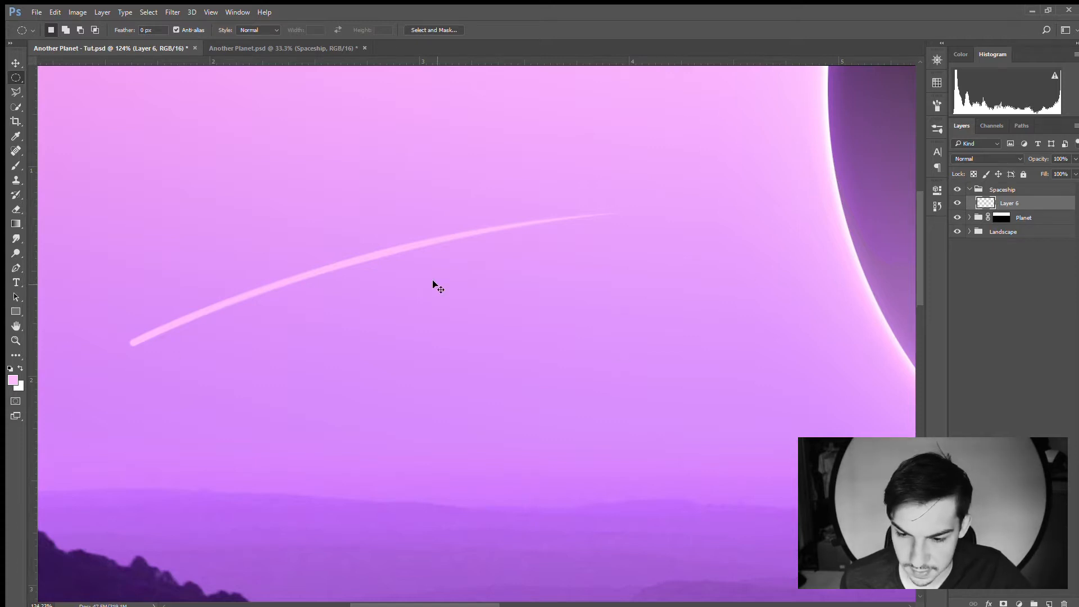
# Flip and rotate the merged trail so its faded tail sits low and its solid end rises toward the planet
pyautogui.hotkey('ctrl', 't')
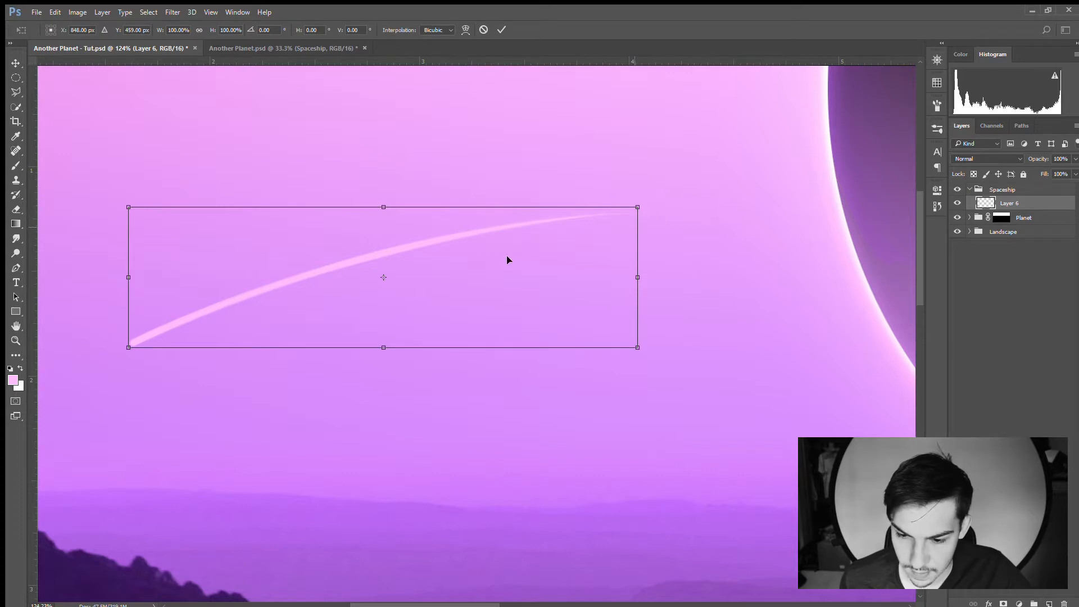
pyautogui.click(561, 436)
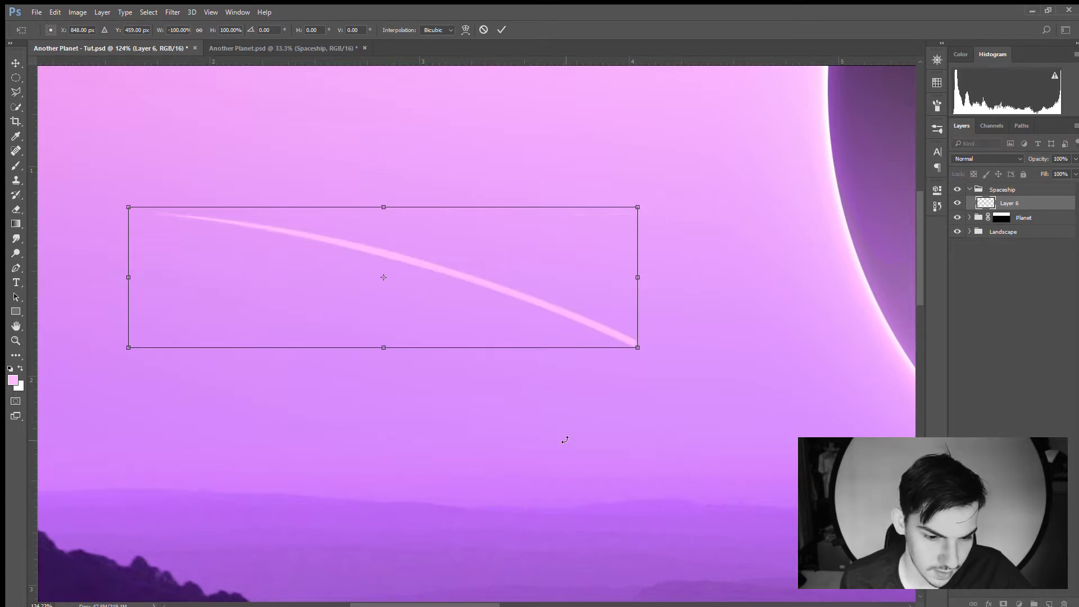
pyautogui.moveTo(680, 189); pyautogui.dragTo(560, 90)
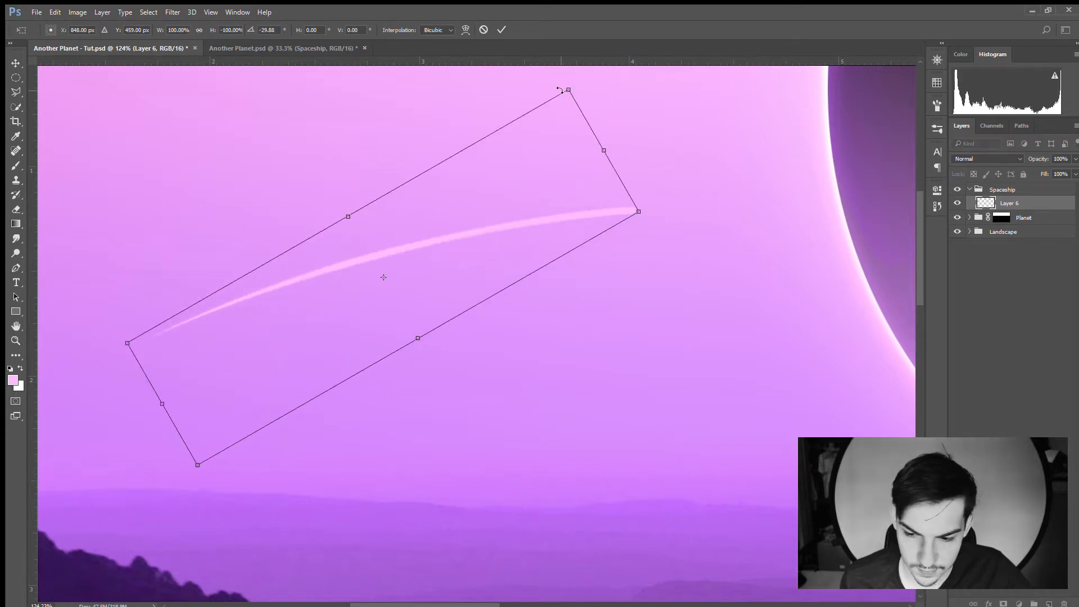
pyautogui.moveTo(634, 125)
pyautogui.mouseDown()
pyautogui.moveTo(646, 106)
pyautogui.moveTo(652, 127)
pyautogui.mouseUp()
pyautogui.click(500, 31)
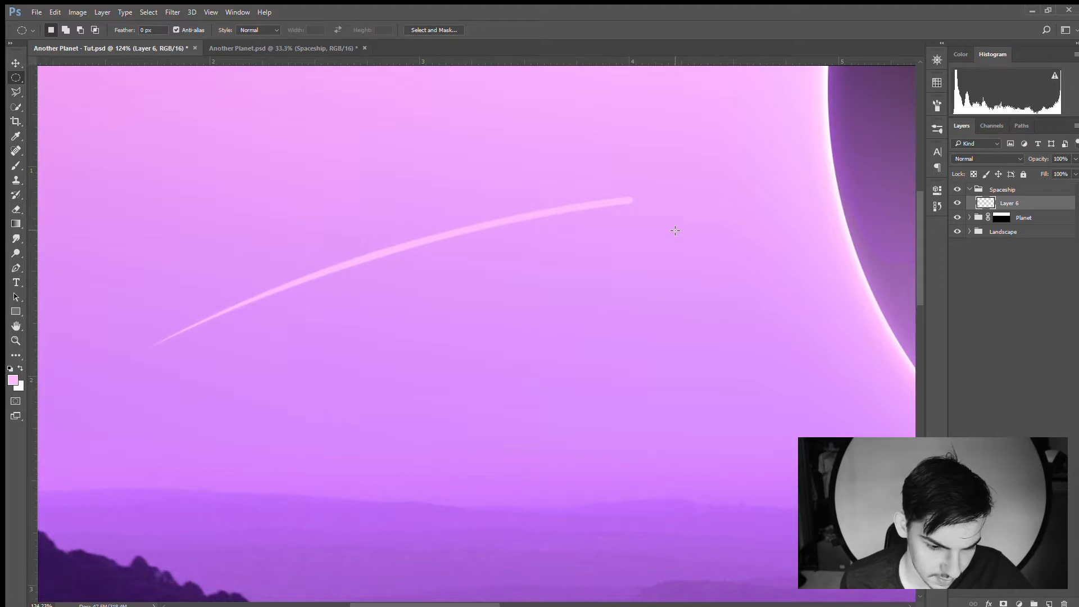
# Scale the trail down in width and height into a shorter, flatter and much thinner streak
pyautogui.press('z')
pyautogui.moveTo(650, 221)
pyautogui.mouseDown()
pyautogui.moveTo(605, 234)
pyautogui.moveTo(669, 230)
pyautogui.mouseUp()
pyautogui.hotkey('ctrl', 't')
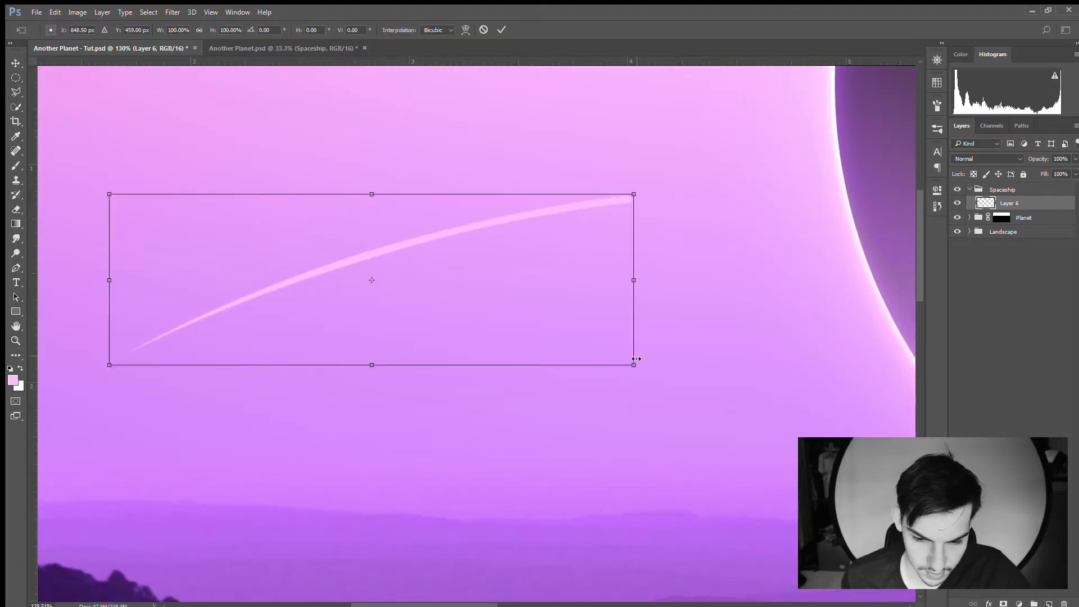
pyautogui.moveTo(372, 365); pyautogui.dragTo(372, 285)
pyautogui.moveTo(633, 236); pyautogui.dragTo(546, 222)
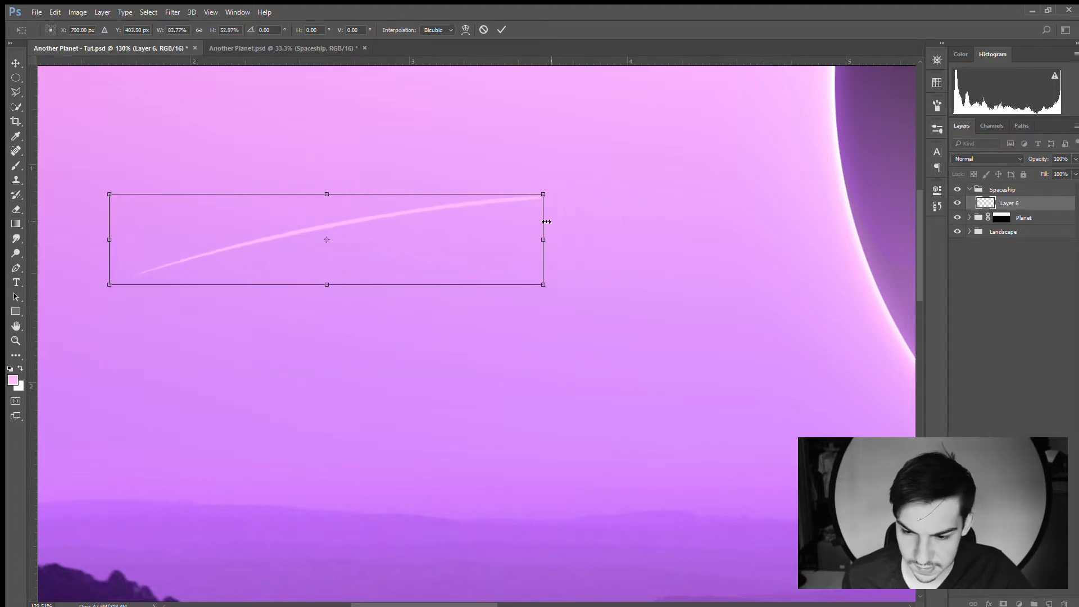
pyautogui.moveTo(329, 288); pyautogui.dragTo(328, 273)
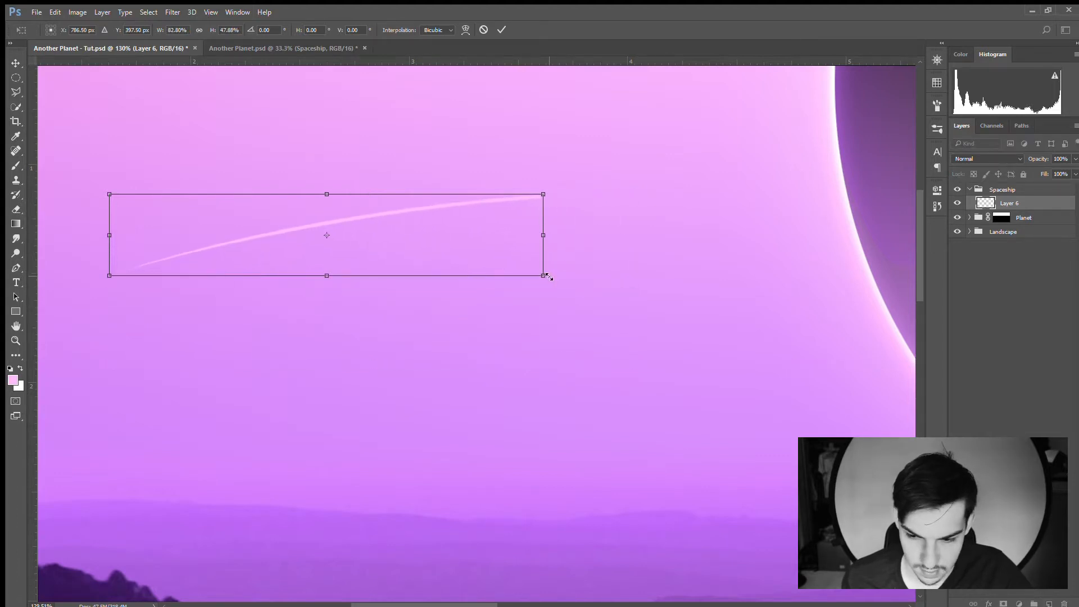
pyautogui.moveTo(545, 266); pyautogui.dragTo(557, 256)
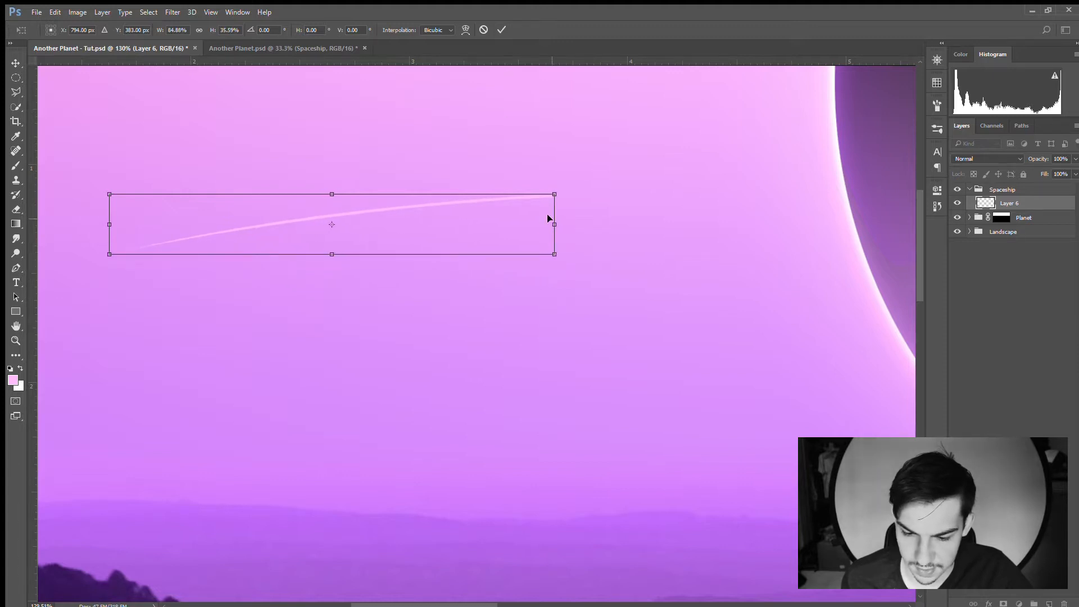
pyautogui.moveTo(557, 229); pyautogui.dragTo(484, 217)
pyautogui.press('z')
pyautogui.click(502, 30)
# Rotate the shrunken trail counterclockwise so it climbs more steeply through the sky toward the planet
pyautogui.moveTo(572, 222); pyautogui.dragTo(550, 224)
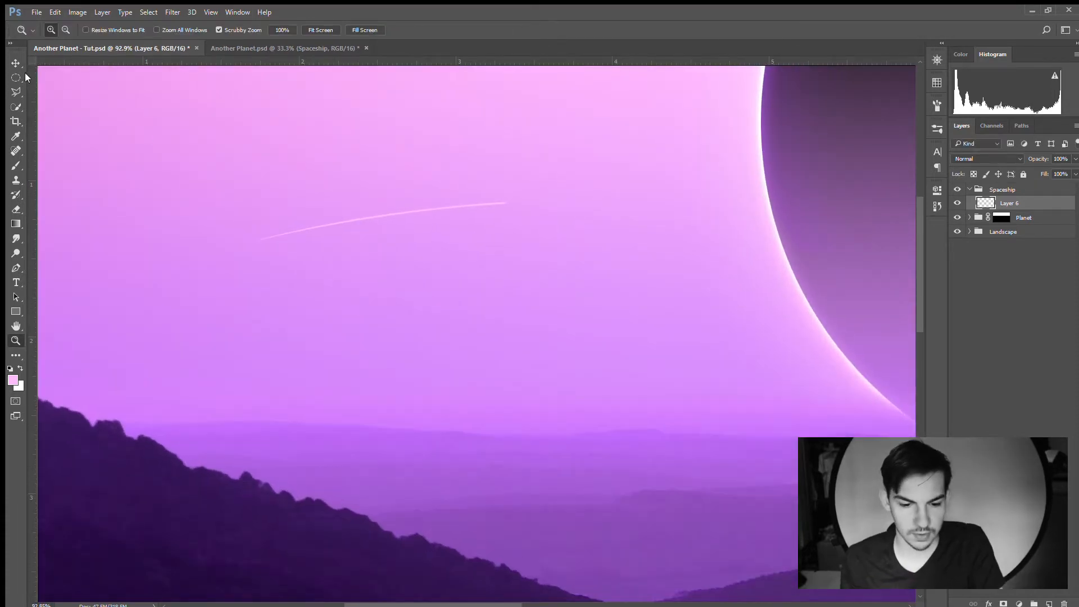
pyautogui.hotkey('ctrl', 't')
pyautogui.moveTo(537, 253)
pyautogui.mouseDown()
pyautogui.moveTo(528, 188)
pyautogui.moveTo(463, 202)
pyautogui.moveTo(484, 207)
pyautogui.moveTo(465, 200)
pyautogui.moveTo(487, 227)
pyautogui.mouseUp()
pyautogui.click(502, 30)
pyautogui.press('z')
pyautogui.press('v')
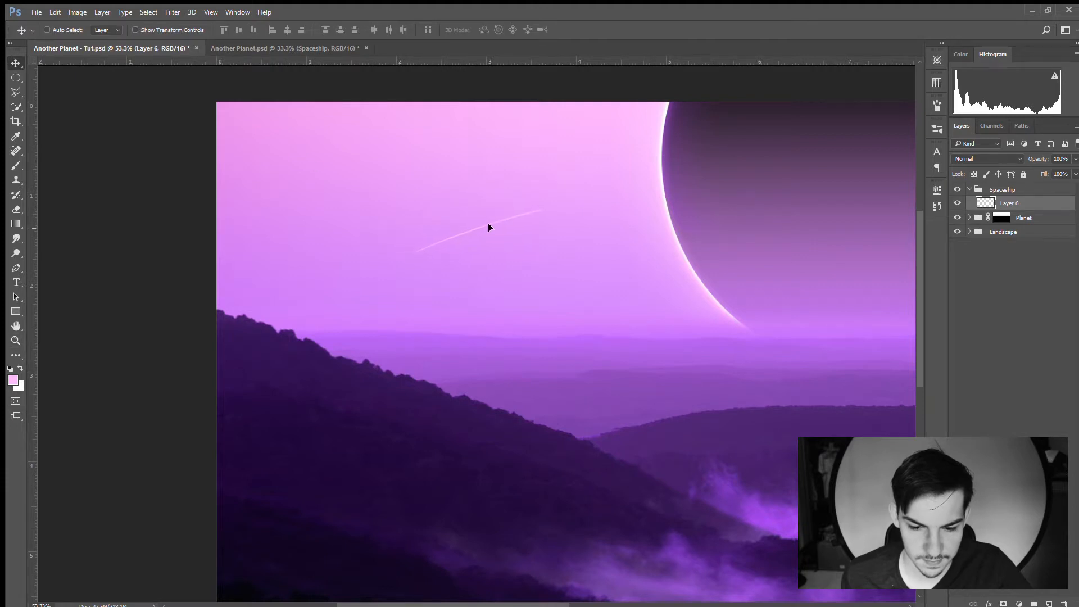
# Rename the merged streak layer to Trail
pyautogui.doubleClick(1017, 203)
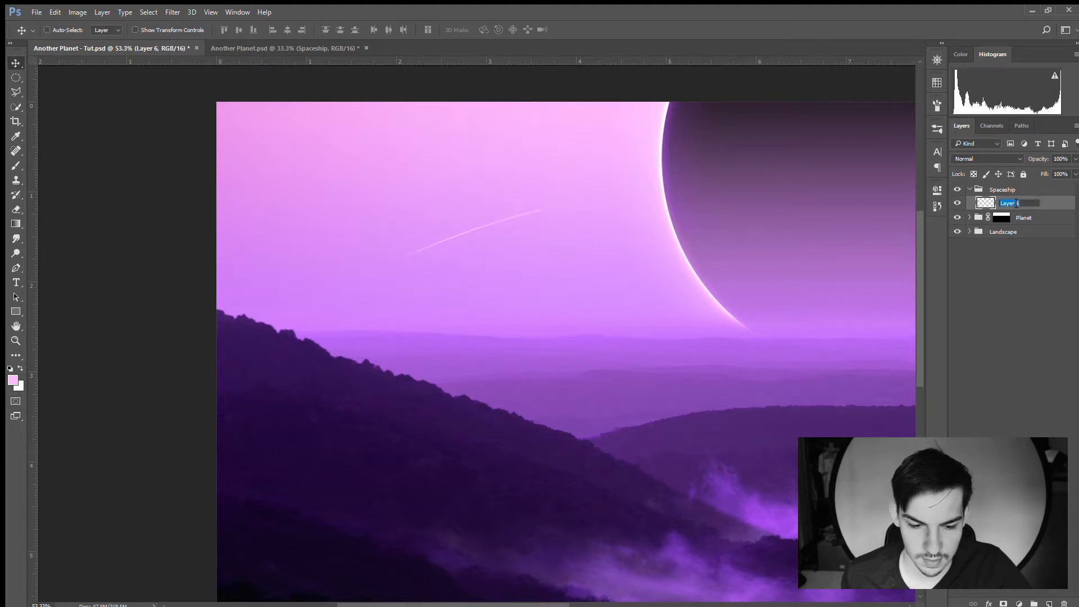
pyautogui.write('Trail')
pyautogui.press('Return')
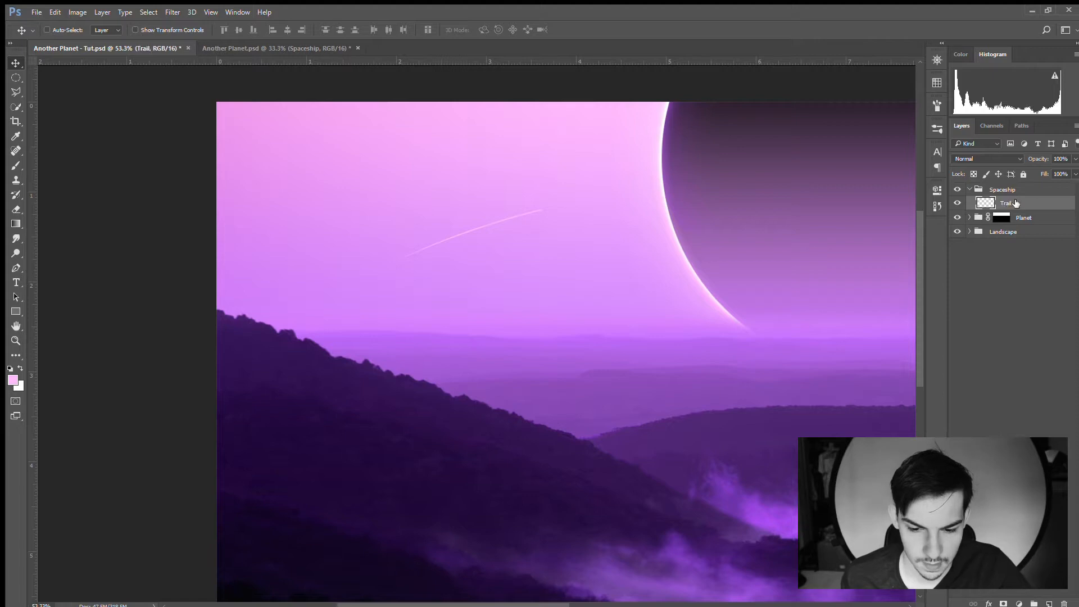
# Set the Trail layer's blend mode to Linear Dodge (Add) at 100% opacity
pyautogui.press('z')
pyautogui.moveTo(543, 210); pyautogui.dragTo(614, 221)
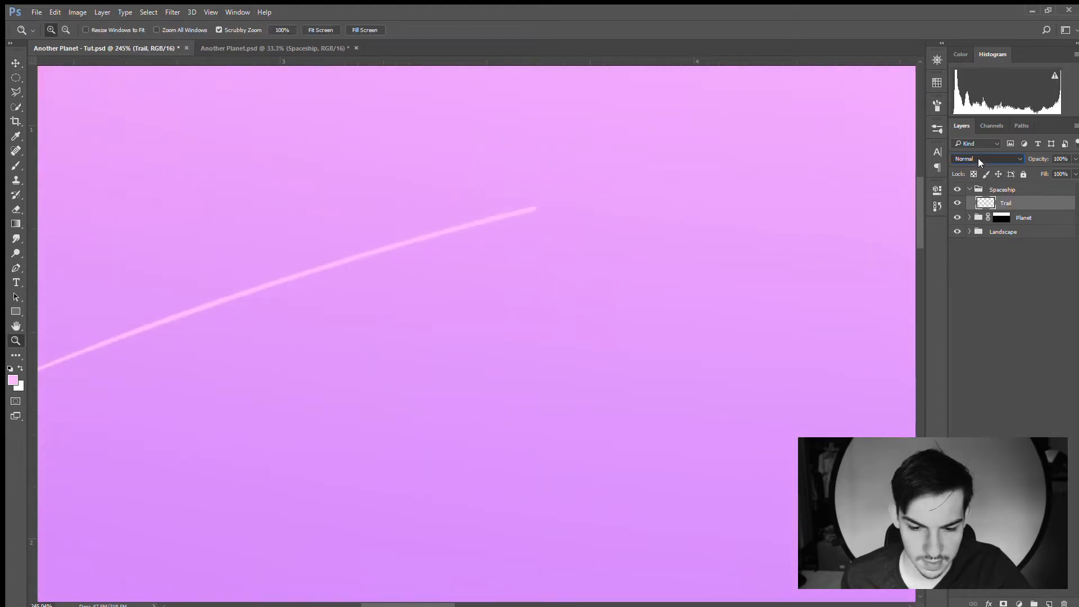
pyautogui.hotkey('shift', 'alt', 'a')
pyautogui.moveTo(655, 246); pyautogui.dragTo(614, 241)
pyautogui.press('4')
pyautogui.press('1')
pyautogui.press('0')
pyautogui.moveTo(596, 242); pyautogui.dragTo(626, 234)
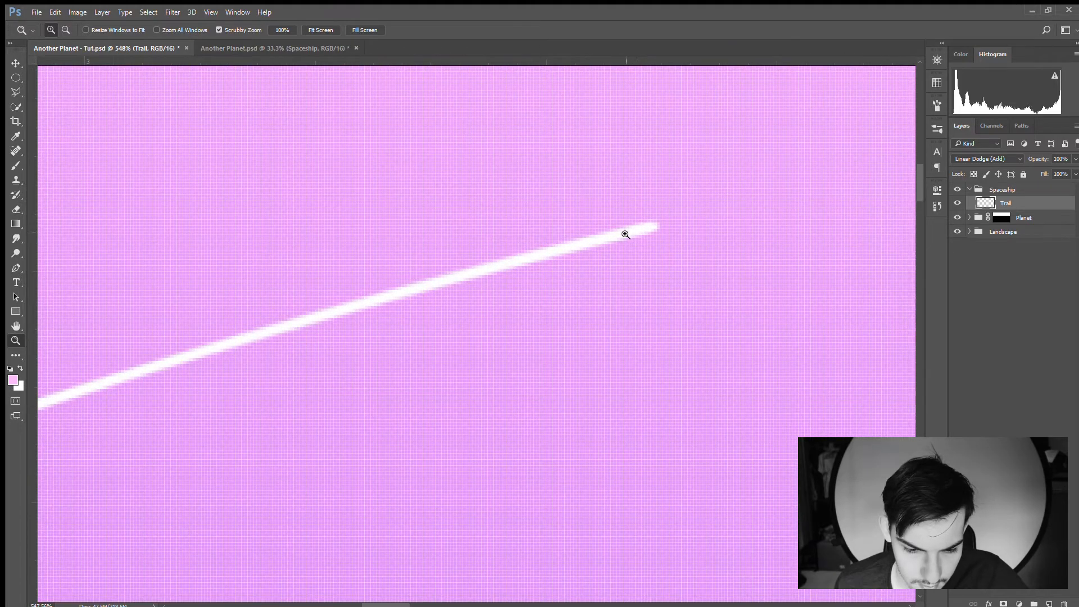
# Add a mask to the Trail layer and paint out a small gap behind the tip with a 1 px black brush
pyautogui.click(1003, 604)
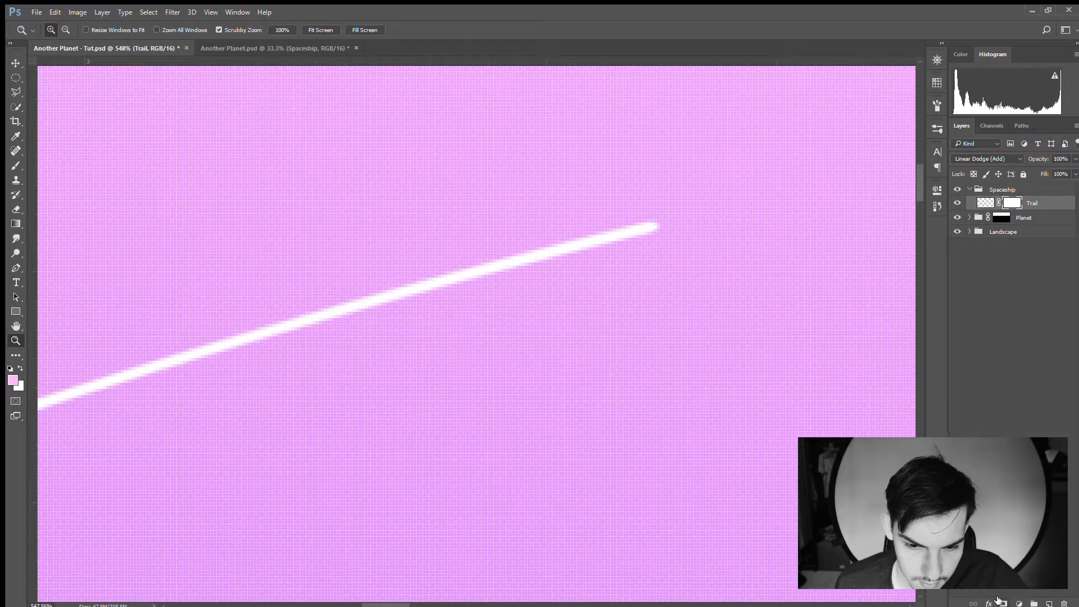
pyautogui.press('b')
pyautogui.press('[')
pyautogui.press('[')
pyautogui.press('[')
pyautogui.press('[')
pyautogui.press('[')
pyautogui.press('[')
pyautogui.press('[')
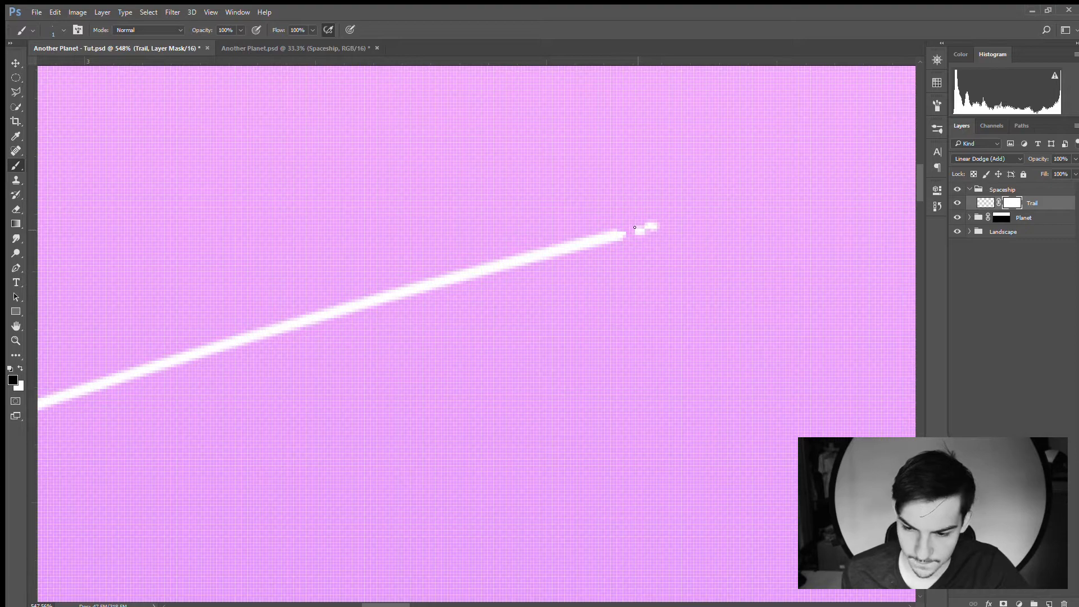
# Paint white on the Trail layer's mask to restore part of the gap just behind the trail's tip
pyautogui.press('x')
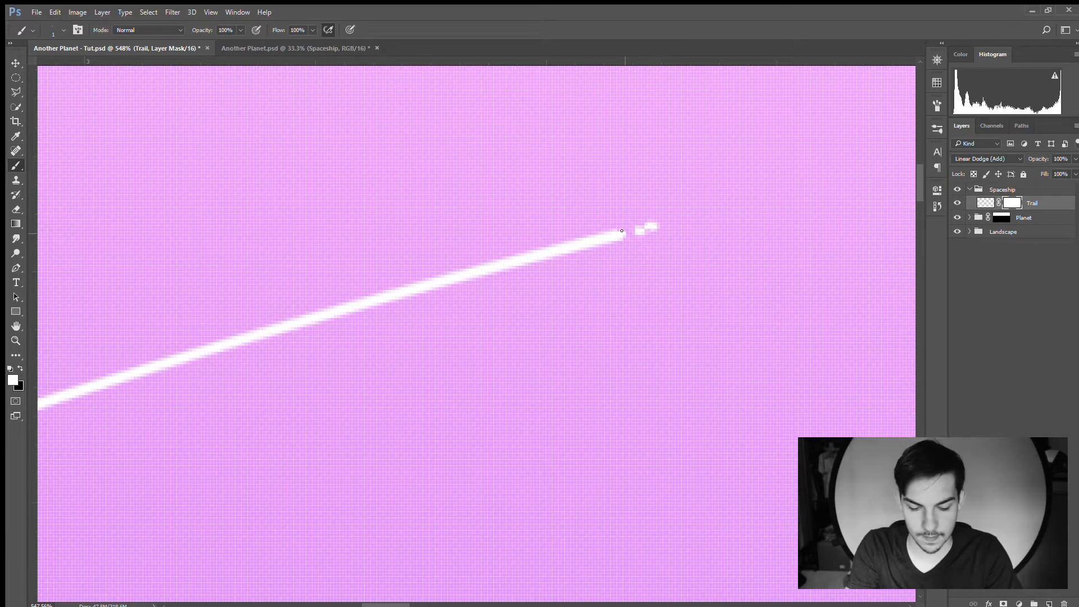
pyautogui.press('z')
pyautogui.moveTo(632, 228)
pyautogui.mouseDown()
pyautogui.moveTo(556, 219)
pyautogui.moveTo(616, 221)
pyautogui.mouseUp()
pyautogui.press('b')
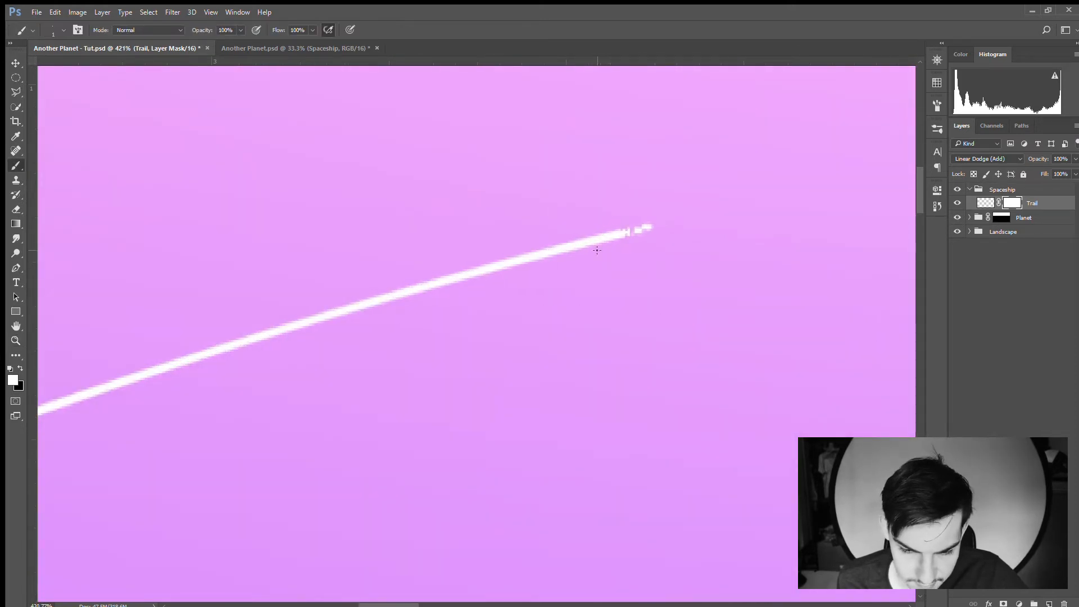
# Dab black with an irregular textured brush at several points along the streak on the Trail mask to create faint breaks
pyautogui.press('x')
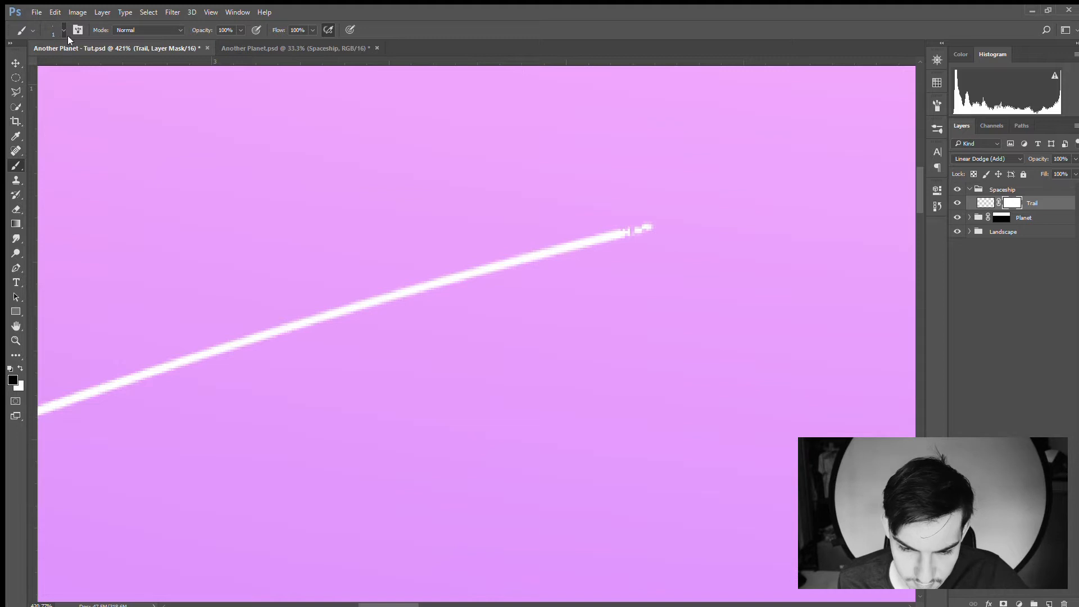
pyautogui.click(100, 155)
pyautogui.moveTo(252, 162); pyautogui.dragTo(326, 175)
pyautogui.click(509, 283)
pyautogui.hotkey('ctrl', 'z')
pyautogui.click(563, 248)
pyautogui.click(400, 294)
pyautogui.click(163, 365)
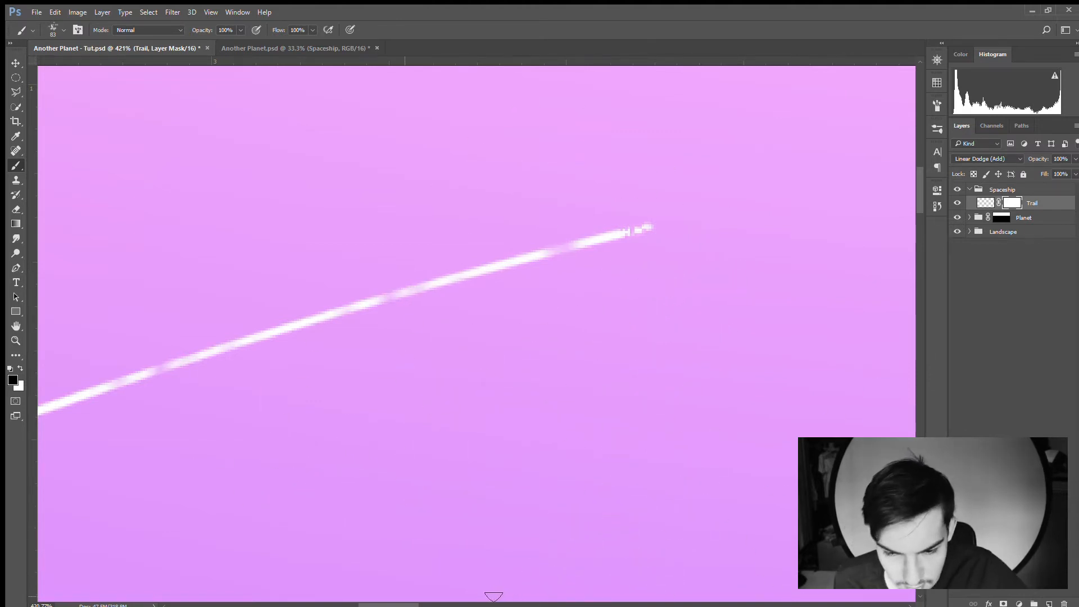
pyautogui.moveTo(389, 604); pyautogui.dragTo(369, 604)
pyautogui.scroll(-2, 554, 506)
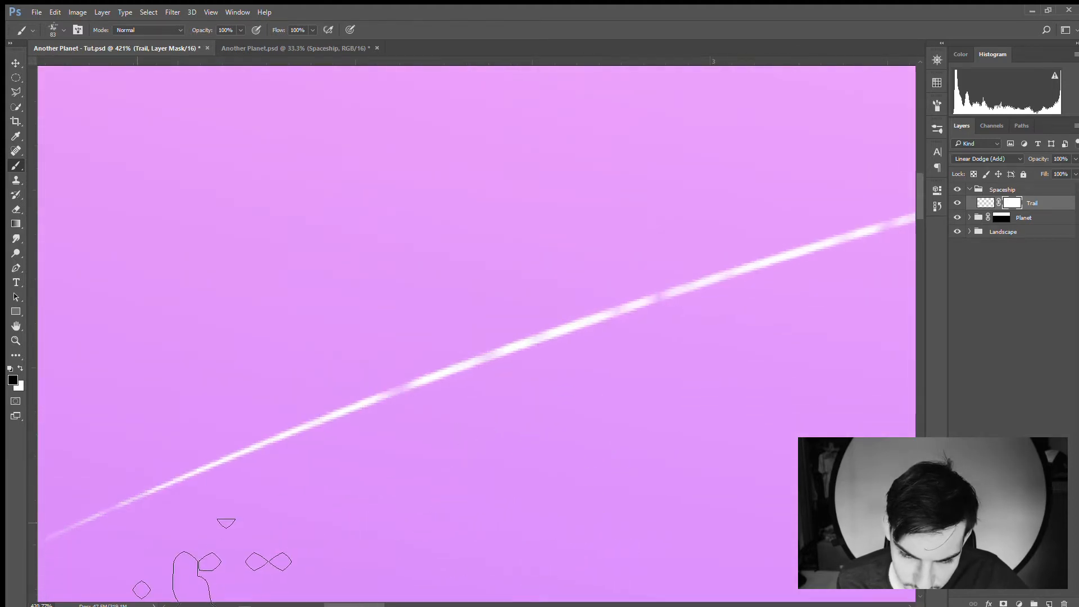
pyautogui.moveTo(358, 605); pyautogui.dragTo(333, 605)
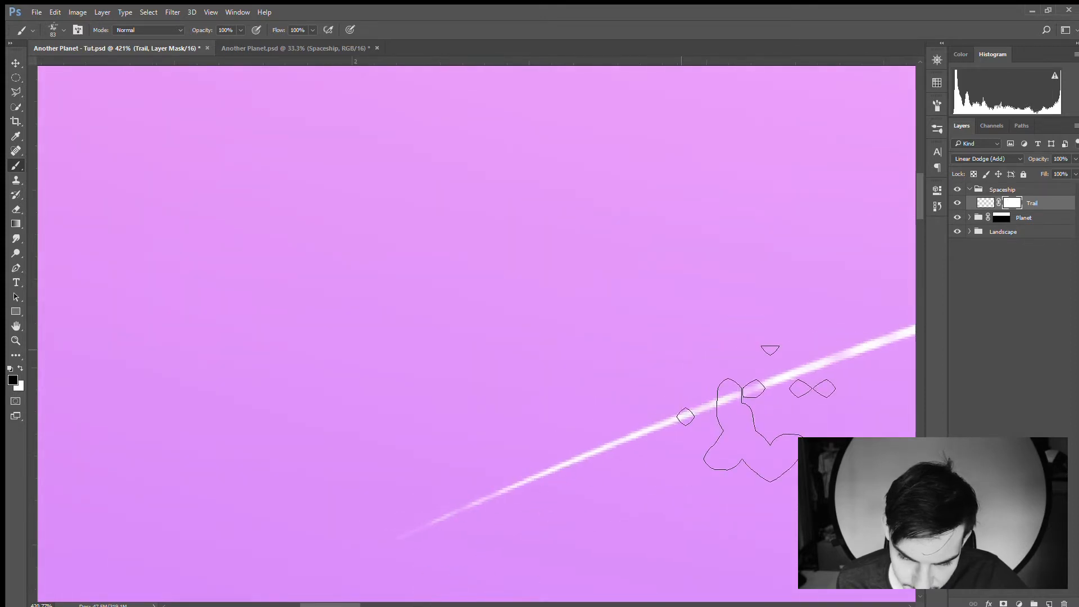
pyautogui.moveTo(349, 605); pyautogui.dragTo(410, 606)
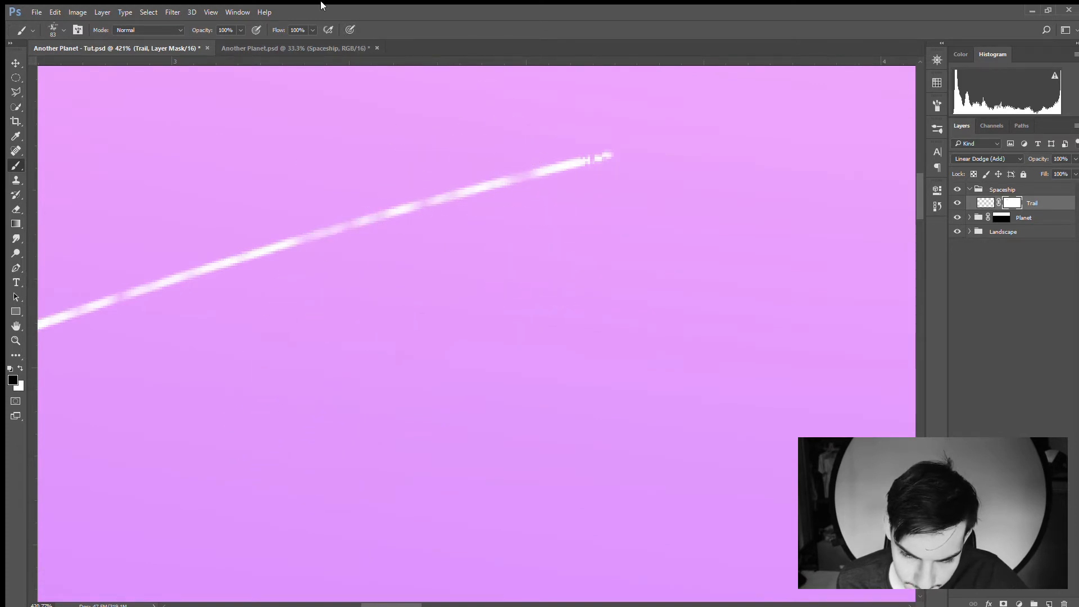
# Select most of the trail with a large ellipse, blur the mask inside it to soften the breaks, and deselect
pyautogui.press('z')
pyautogui.scroll(-5, 467, 262)
pyautogui.scroll(5, 453, 264)
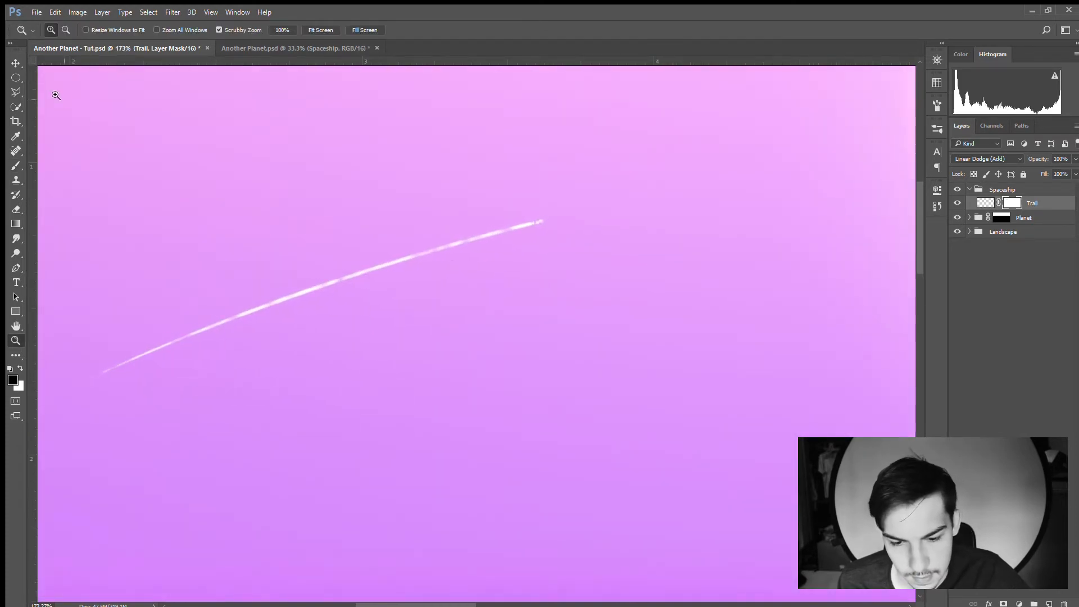
pyautogui.click(15, 79)
pyautogui.moveTo(75, 122); pyautogui.dragTo(79, 140)
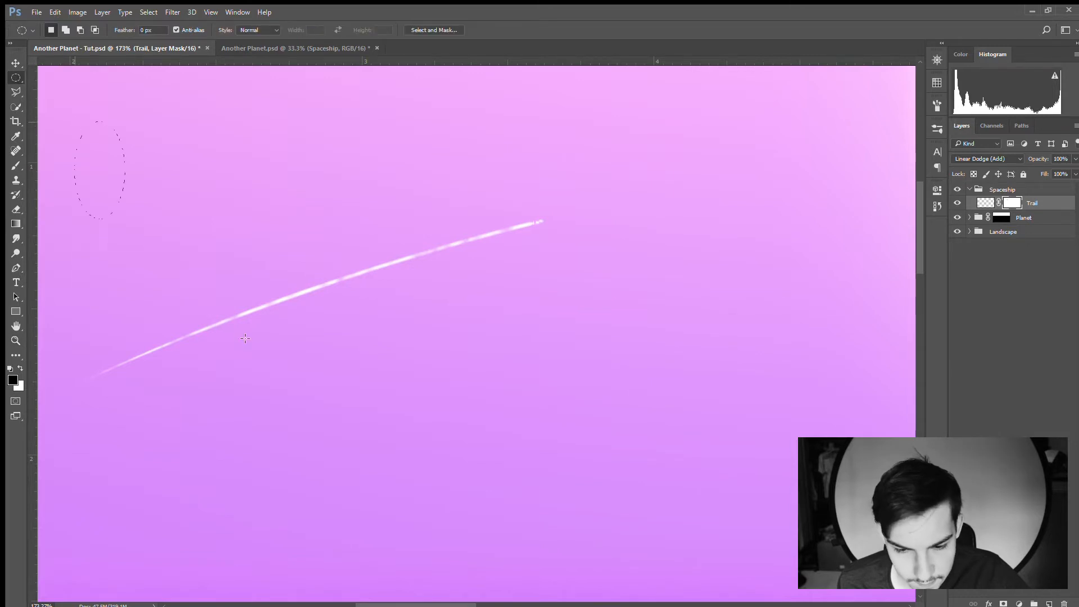
pyautogui.moveTo(442, 417); pyautogui.dragTo(551, 498)
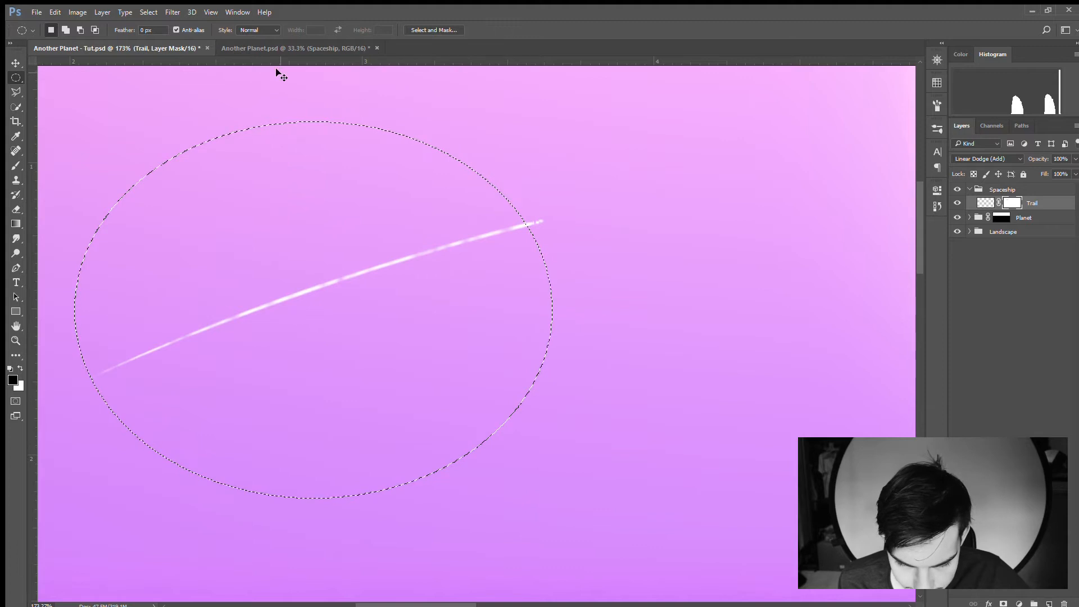
pyautogui.press('i')
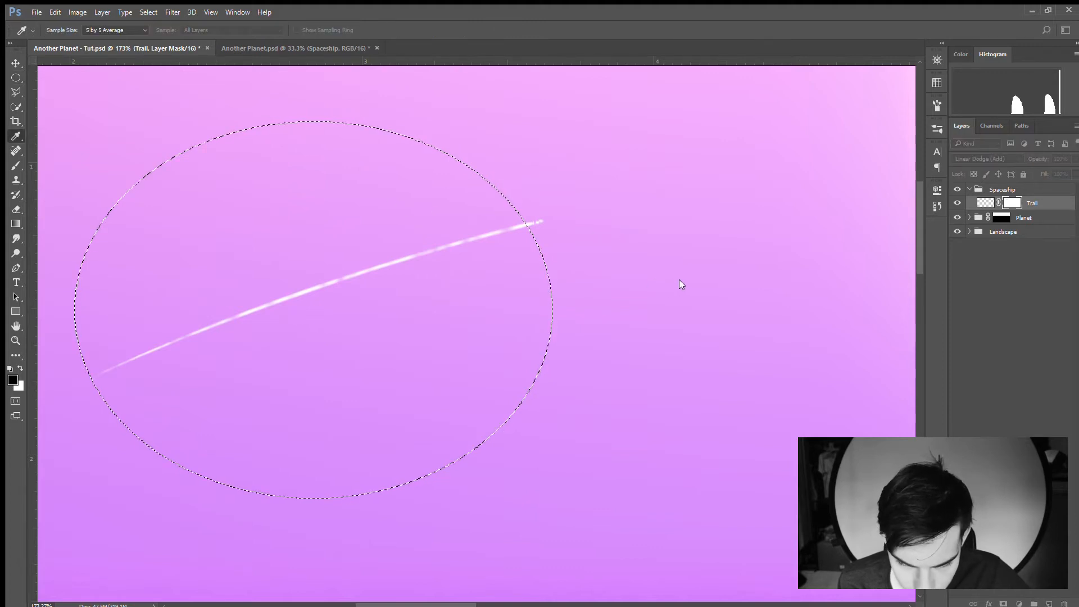
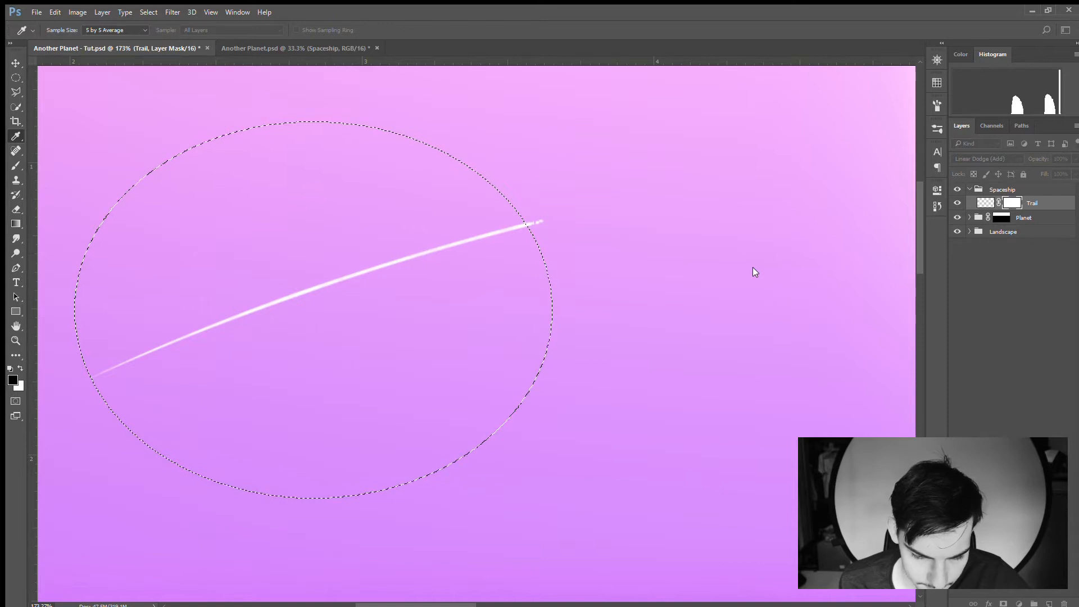
pyautogui.press('m')
pyautogui.click(249, 165)
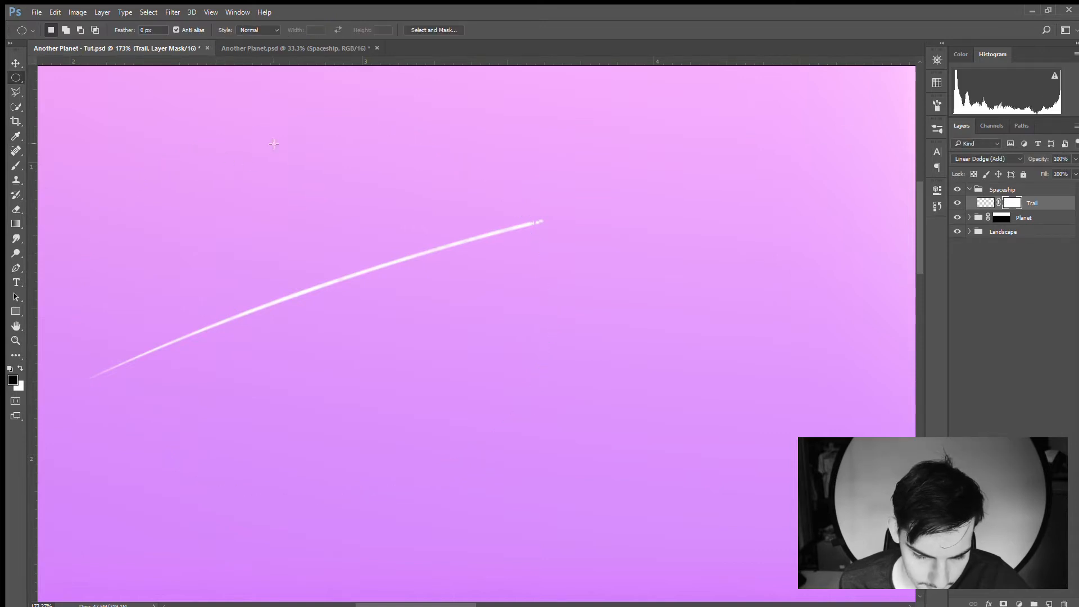
# Paint white on the Trail mask with a 12 px round brush to fill in the ragged gap near the tip
pyautogui.press('z')
pyautogui.moveTo(535, 222)
pyautogui.mouseDown()
pyautogui.moveTo(599, 224)
pyautogui.moveTo(484, 217)
pyautogui.moveTo(601, 212)
pyautogui.moveTo(585, 212)
pyautogui.mouseUp()
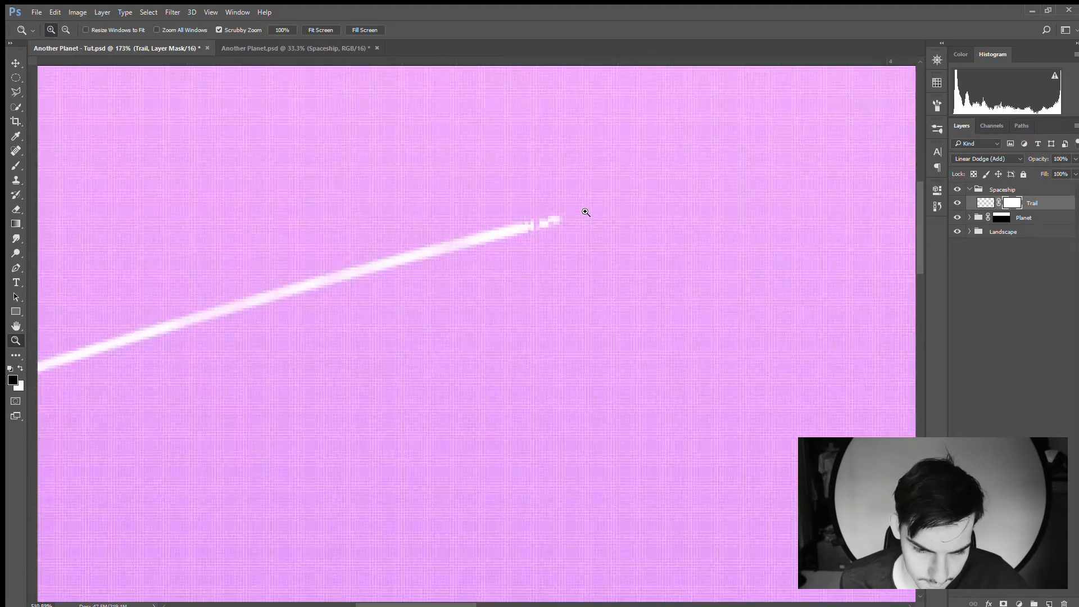
pyautogui.press('b')
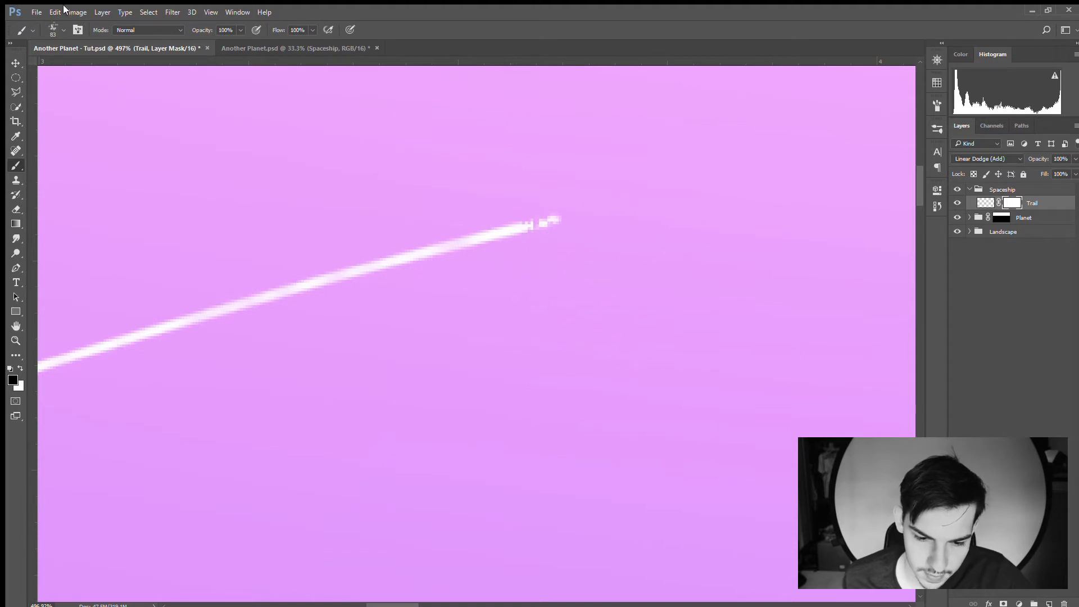
pyautogui.click(49, 116)
pyautogui.moveTo(510, 236); pyautogui.dragTo(534, 242)
pyautogui.press('x')
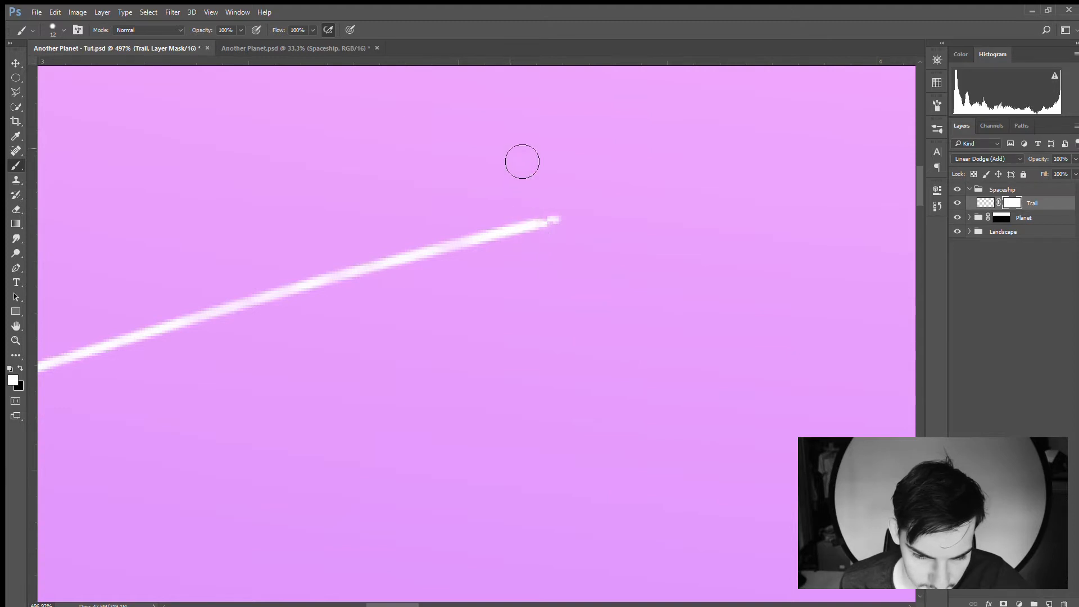
# Paint a clean narrow gap behind the tip with a 5 px black brush, restoring the tip's edges in white
pyautogui.press('x')
pyautogui.moveTo(538, 224); pyautogui.dragTo(520, 218)
pyautogui.click(534, 223)
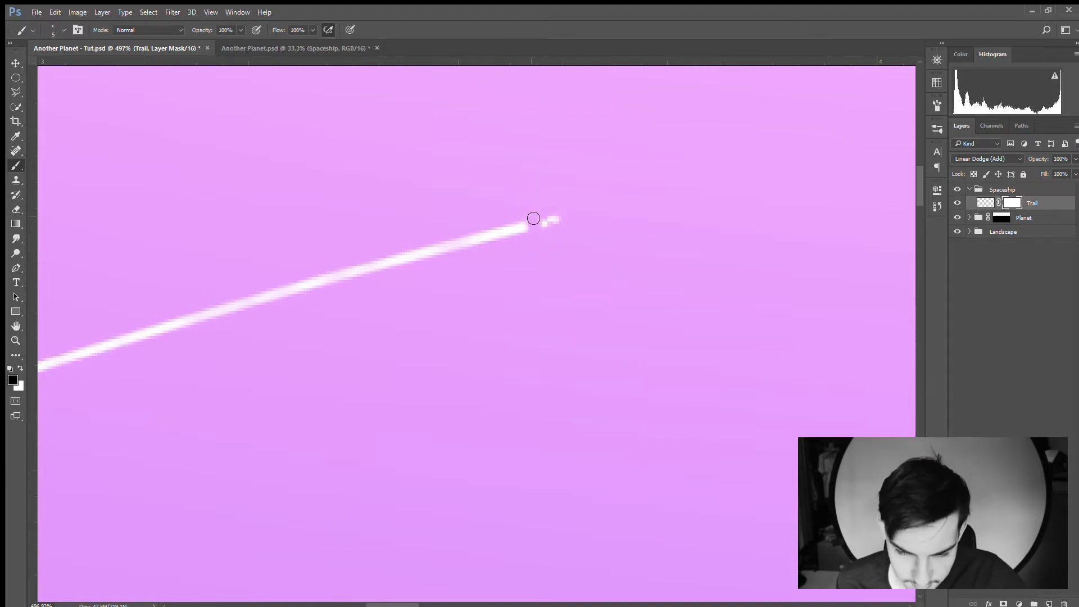
pyautogui.press('x')
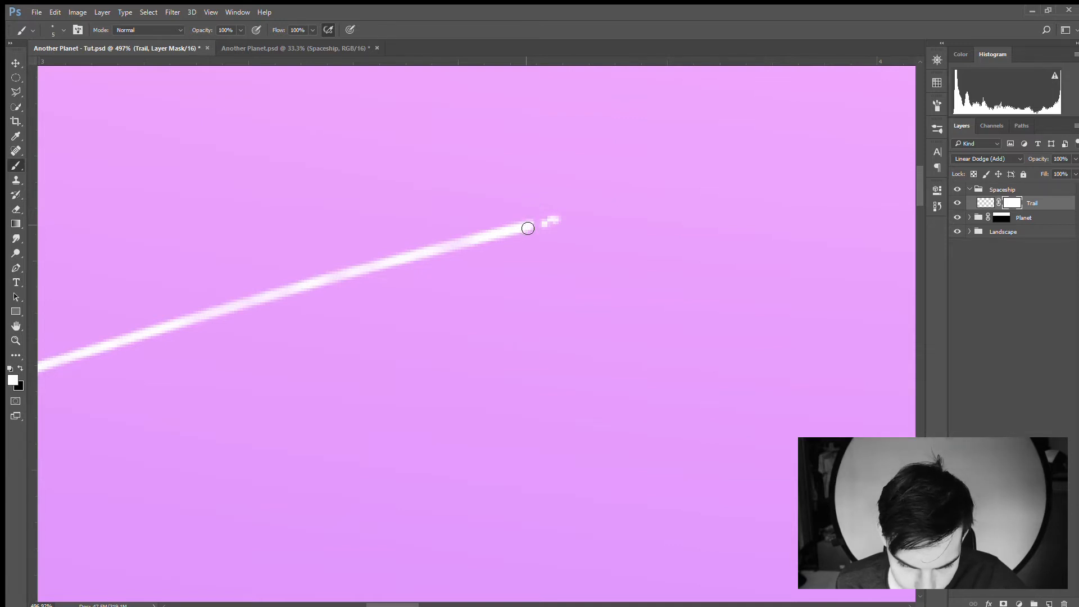
pyautogui.press('x')
pyautogui.click(546, 222)
pyautogui.press('x')
pyautogui.moveTo(549, 224); pyautogui.dragTo(561, 219)
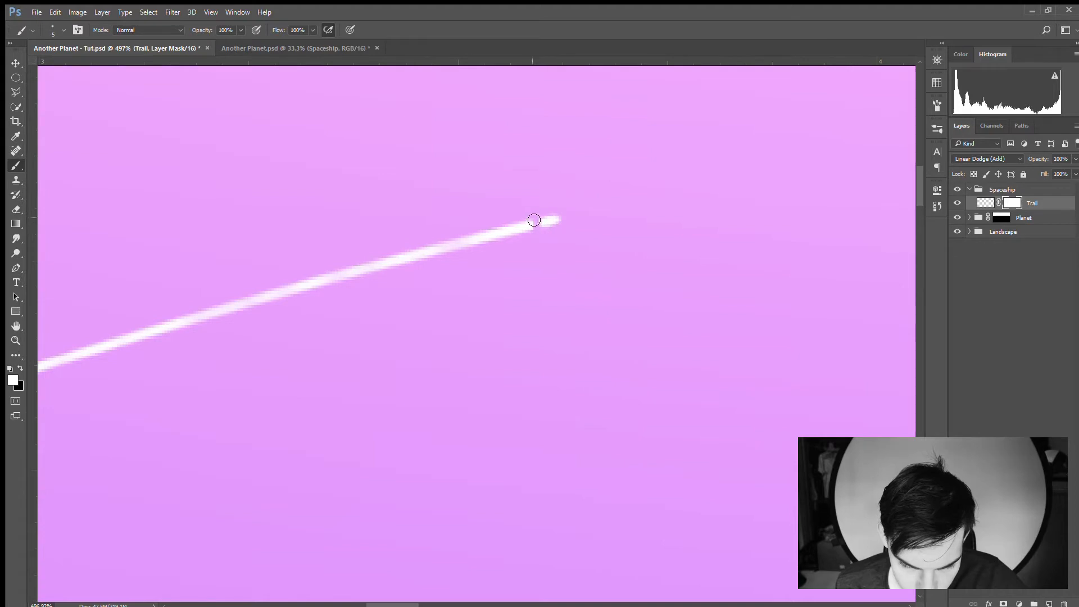
# Soften the gap behind the tip on the Trail mask with a 22 px Smudge tool at 50% strength
pyautogui.press('z')
pyautogui.moveTo(513, 186)
pyautogui.mouseDown()
pyautogui.moveTo(431, 173)
pyautogui.moveTo(538, 180)
pyautogui.mouseUp()
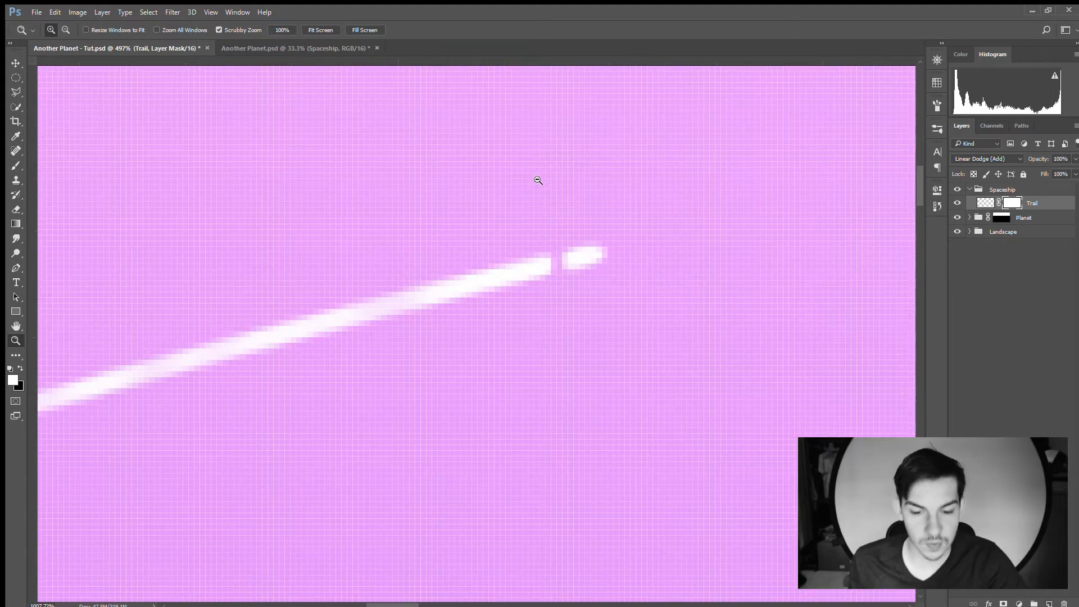
pyautogui.click(16, 238)
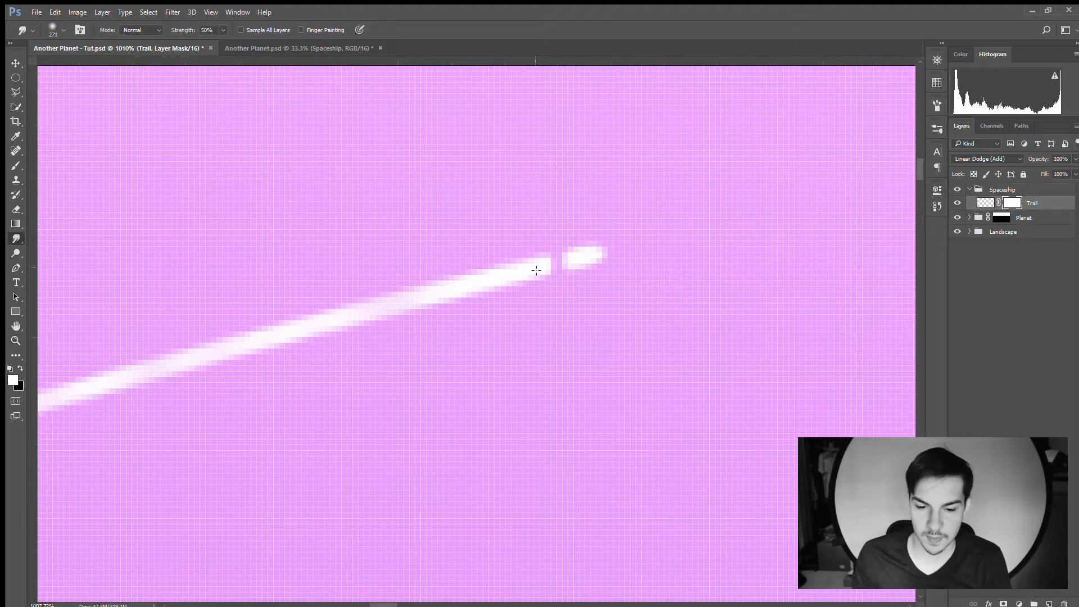
pyautogui.moveTo(548, 260); pyautogui.dragTo(2, 291)
pyautogui.moveTo(584, 292)
pyautogui.mouseDown()
pyautogui.moveTo(176, 300)
pyautogui.moveTo(203, 292)
pyautogui.mouseUp()
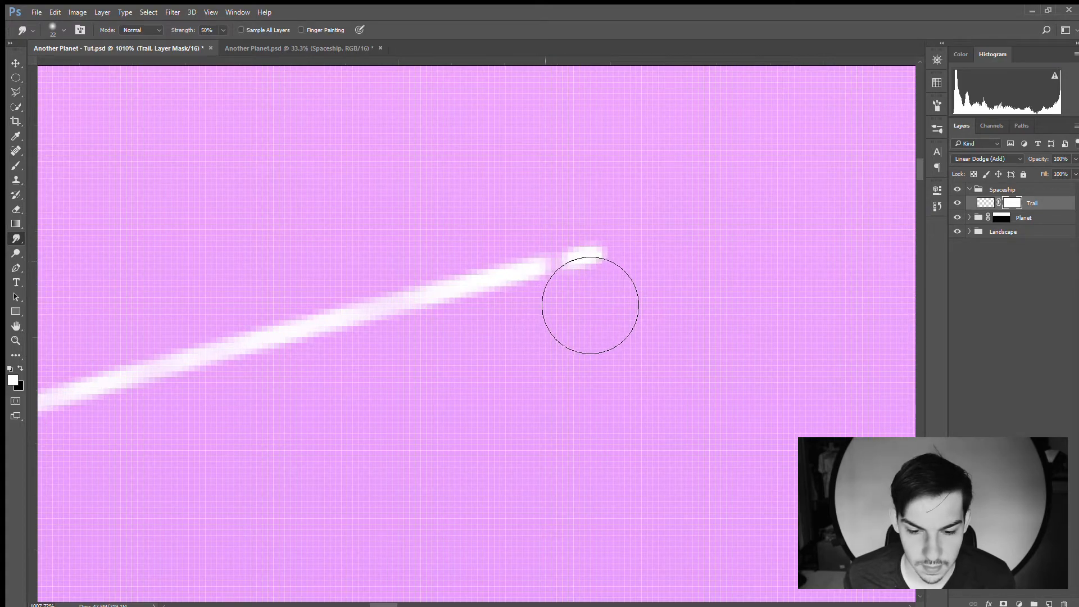
pyautogui.press('z')
pyautogui.moveTo(353, 239); pyautogui.dragTo(179, 214)
pyautogui.moveTo(486, 342); pyautogui.dragTo(514, 342)
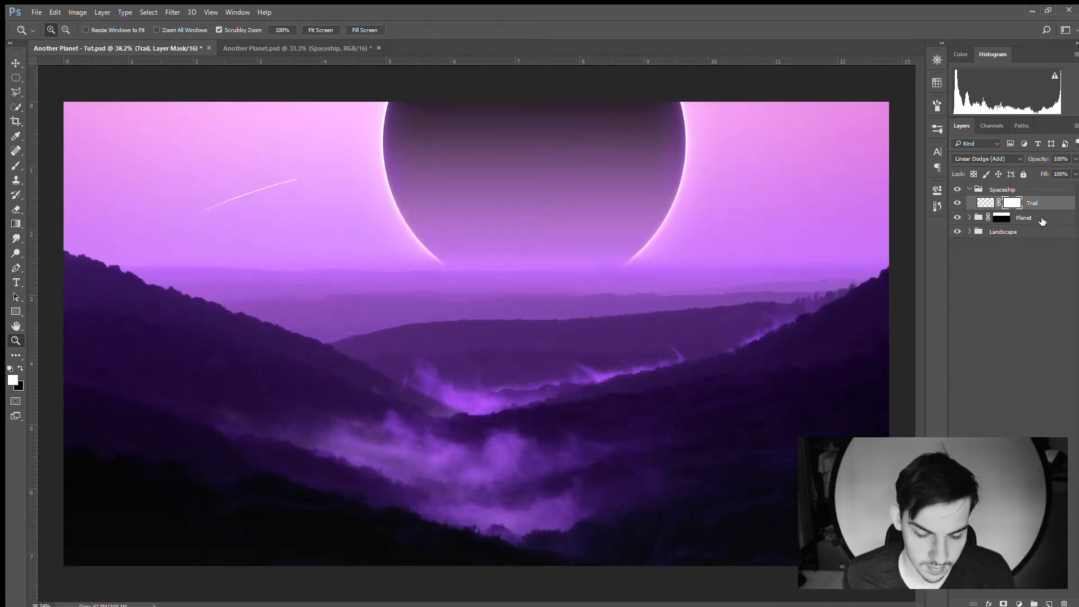
# Add a new layer above Trail in the Spaceship group and name it Atmoshpere
pyautogui.click(1049, 602)
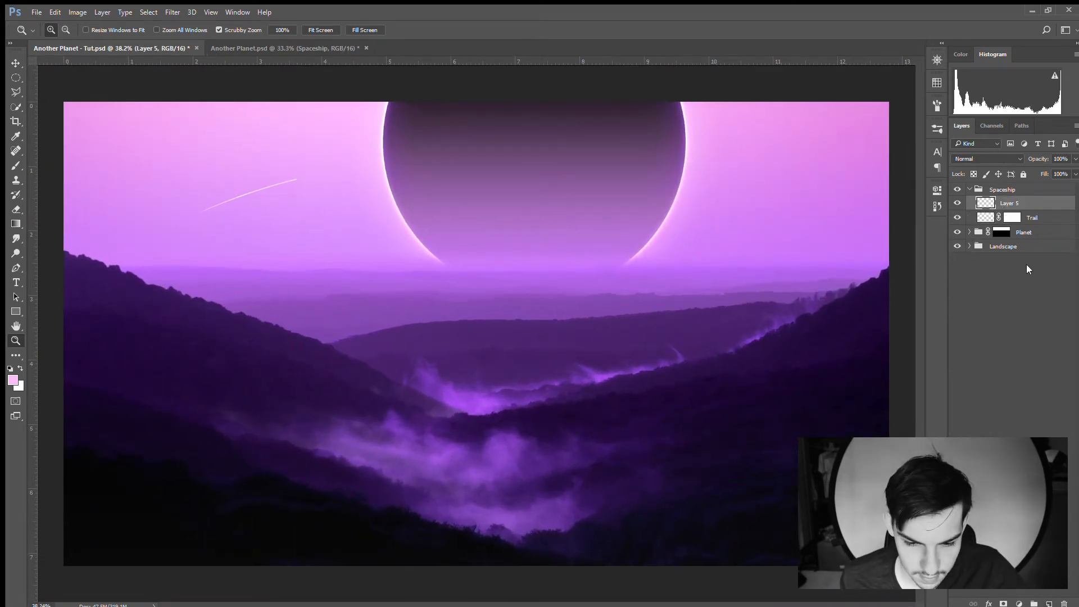
pyautogui.doubleClick(1015, 202)
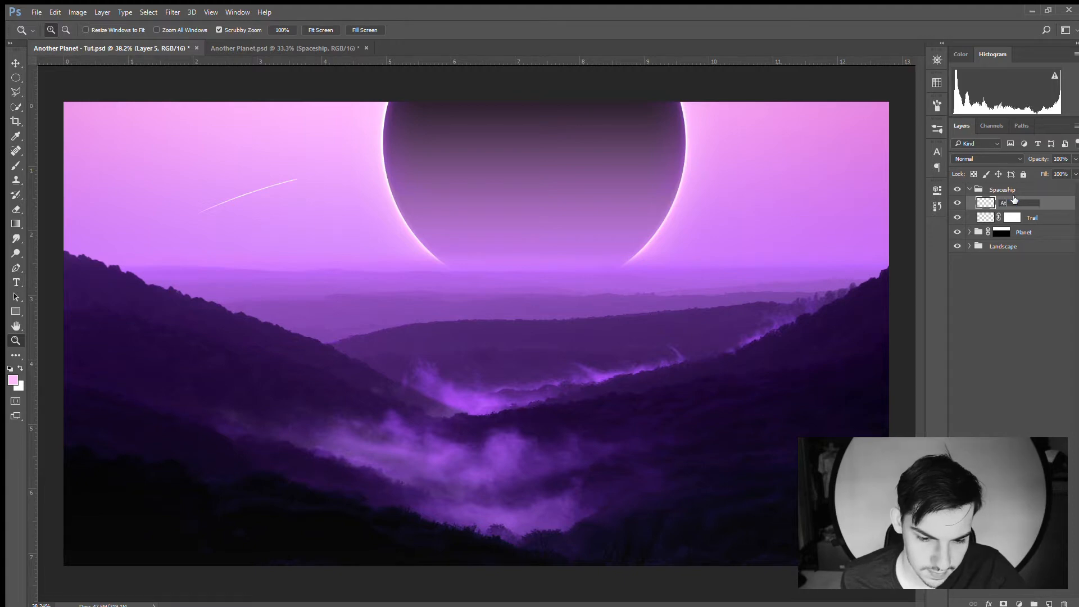
pyautogui.write('Atmoshpere')
pyautogui.press('Return')
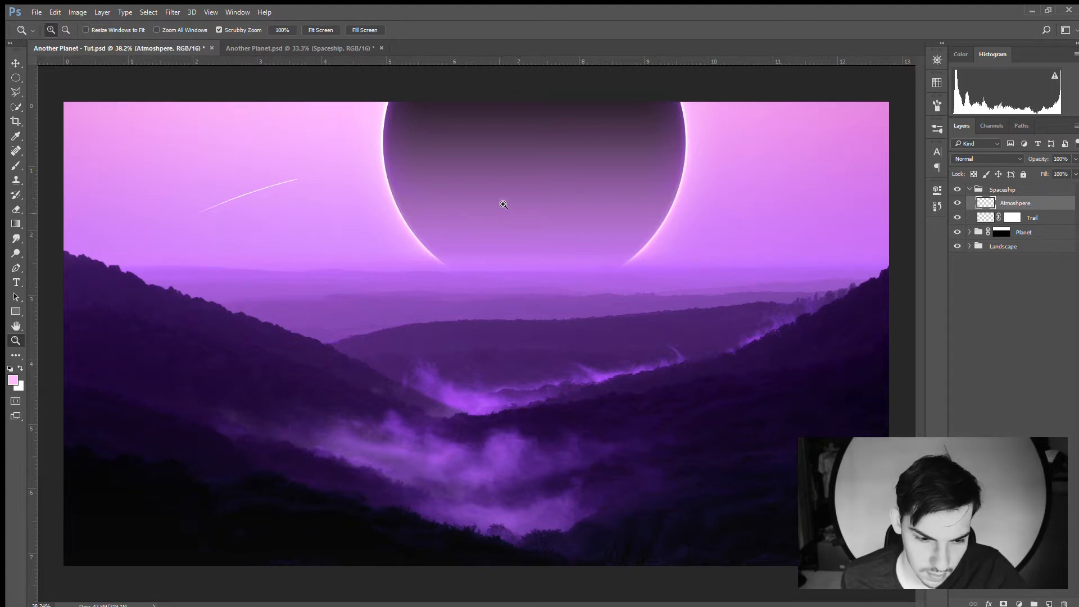
# Sample the pink sky colour just above the trail and fill the Atmoshpere layer with it
pyautogui.press('i')
pyautogui.click(252, 156)
pyautogui.click(251, 157)
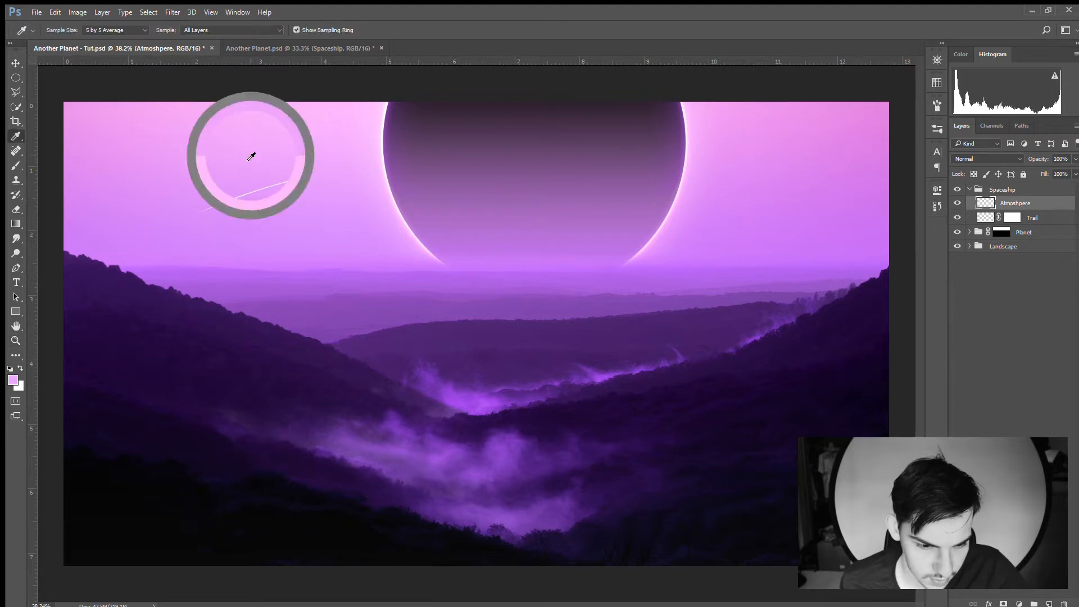
pyautogui.press('g')
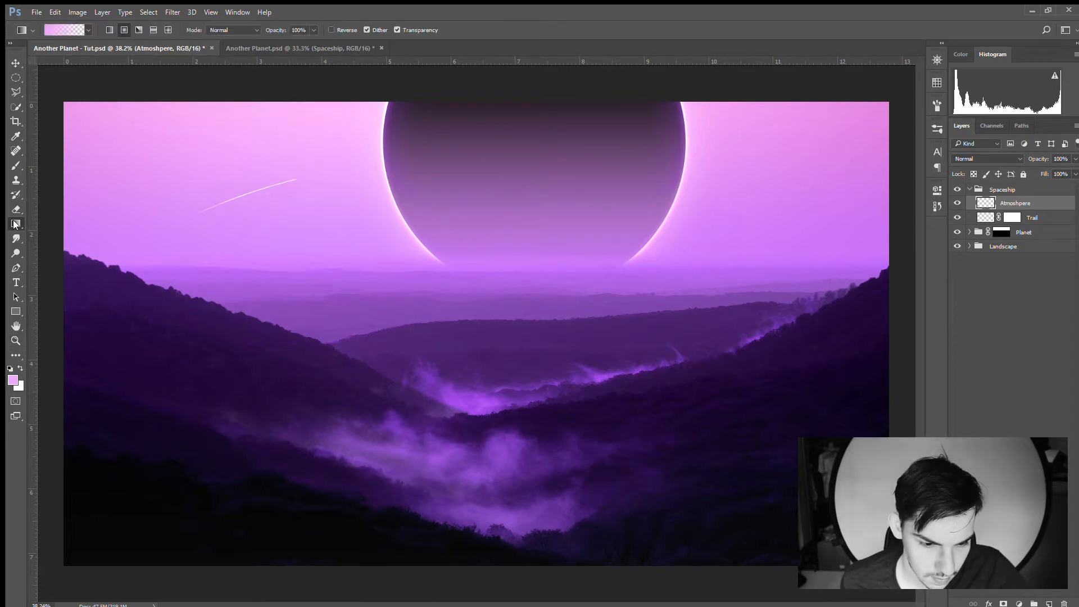
pyautogui.hotkey('shift', 'g')
pyautogui.click(224, 189)
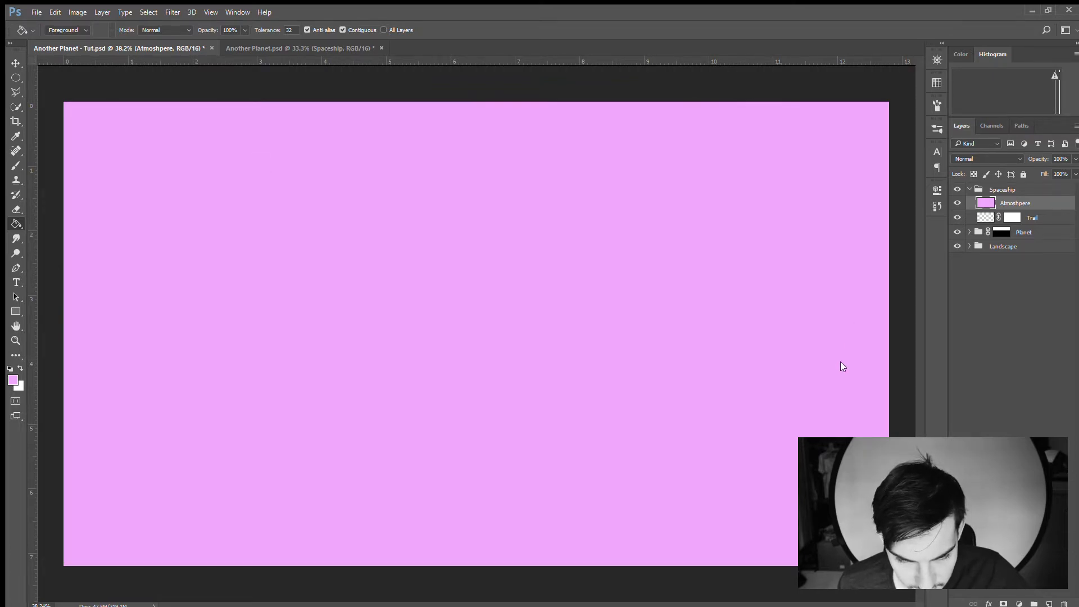
# Clip the Atmoshpere layer to the Trail layer and compare the trail with it hidden and shown
pyautogui.hotkey('ctrl', 'alt', 'g')
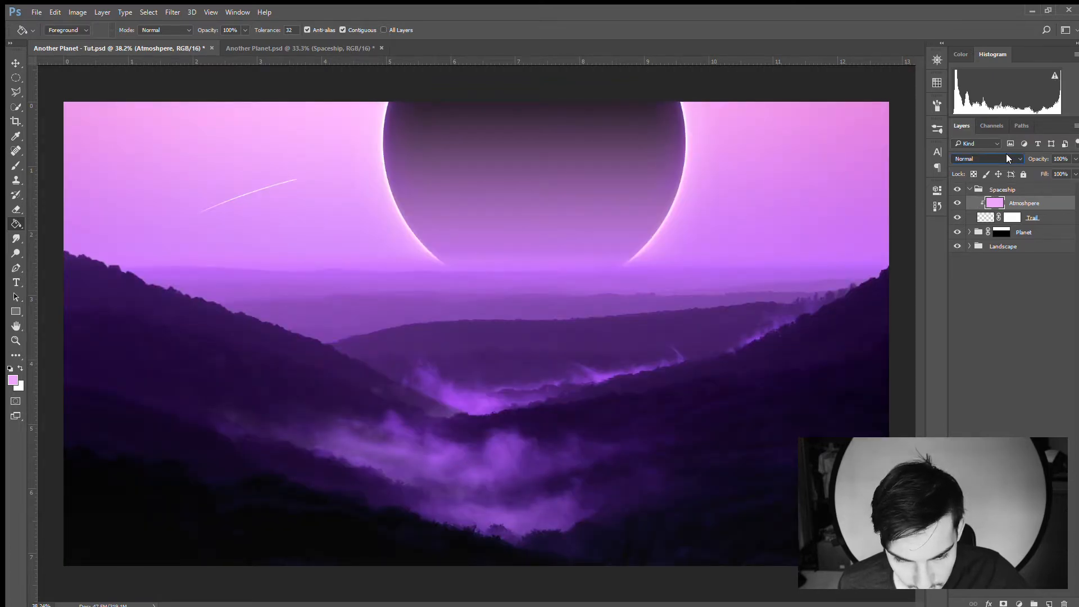
pyautogui.click(958, 203)
pyautogui.click(958, 204)
# Change the Trail layer's blend mode to Normal
pyautogui.press('z')
pyautogui.moveTo(253, 181); pyautogui.dragTo(904, 175)
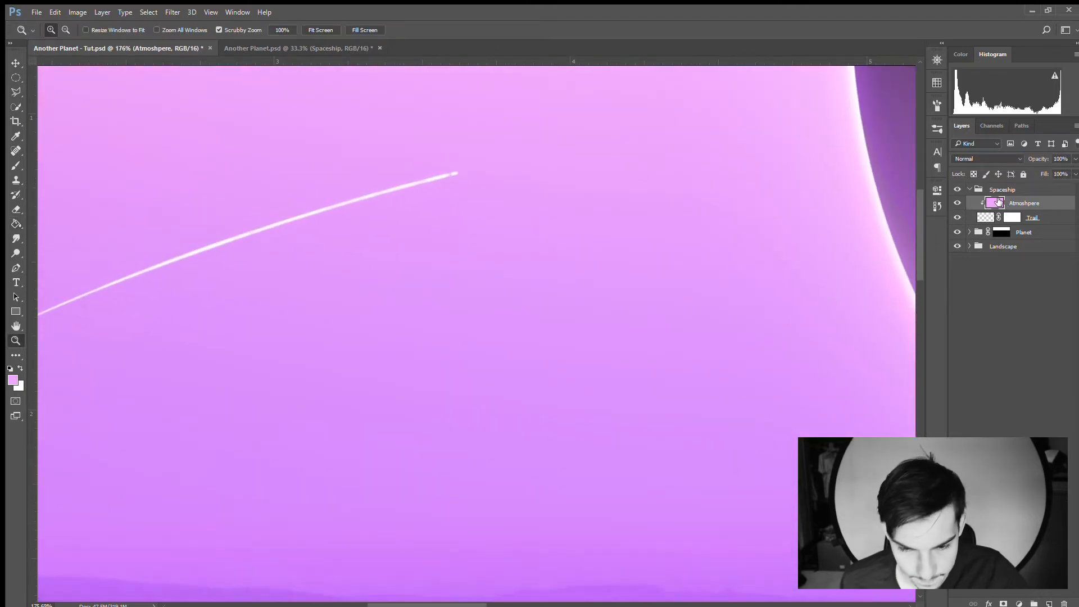
pyautogui.click(985, 218)
pyautogui.click(974, 162)
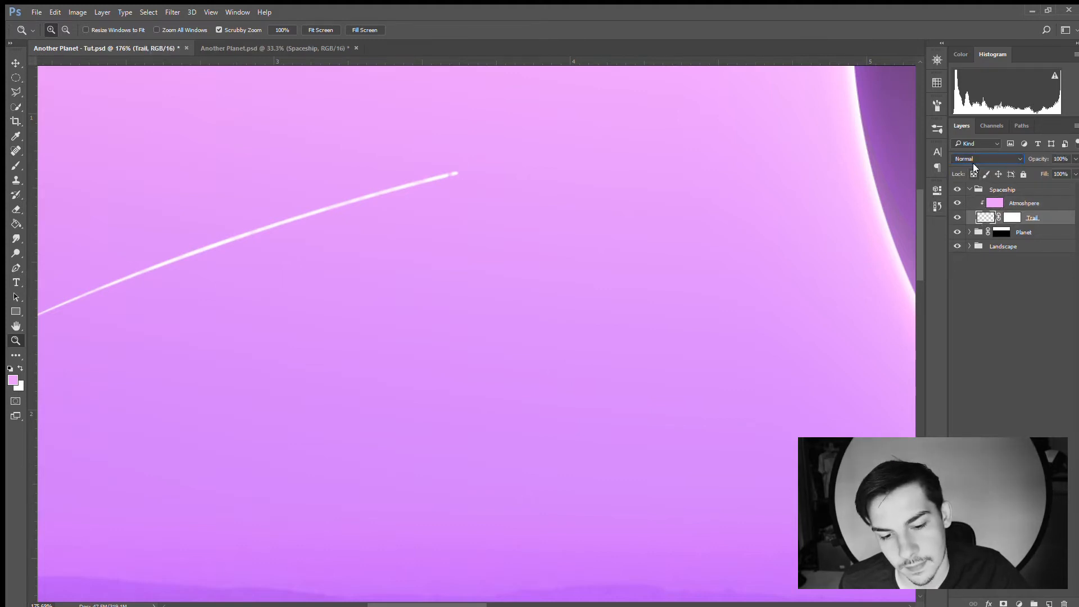
# Lower the Atmoshpere layer's opacity to 57% so the trail blends more softly into the pink sky
pyautogui.click(994, 201)
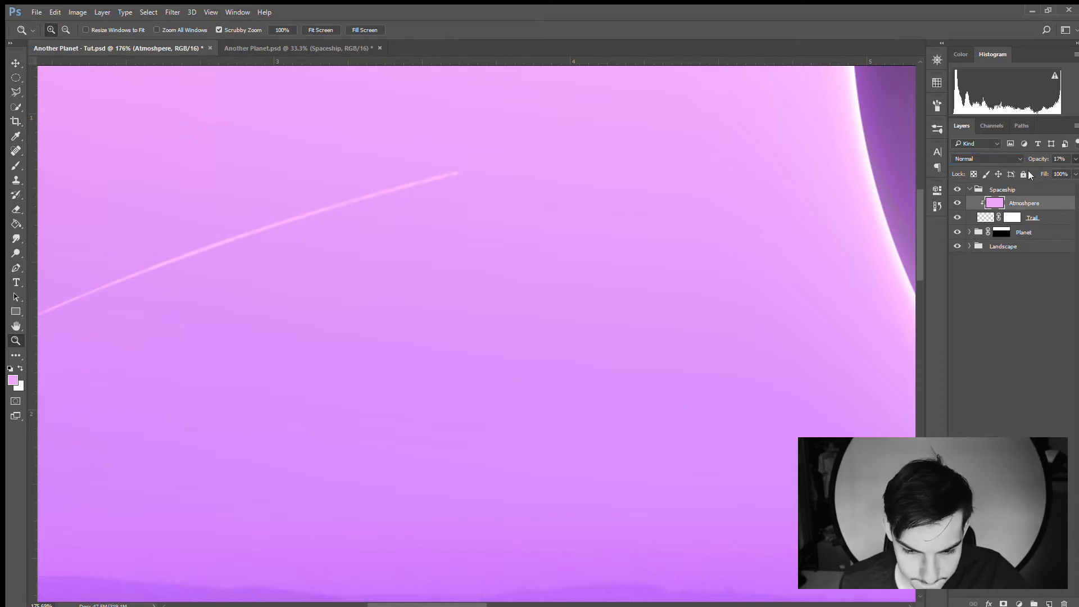
pyautogui.click(987, 219)
pyautogui.press('g')
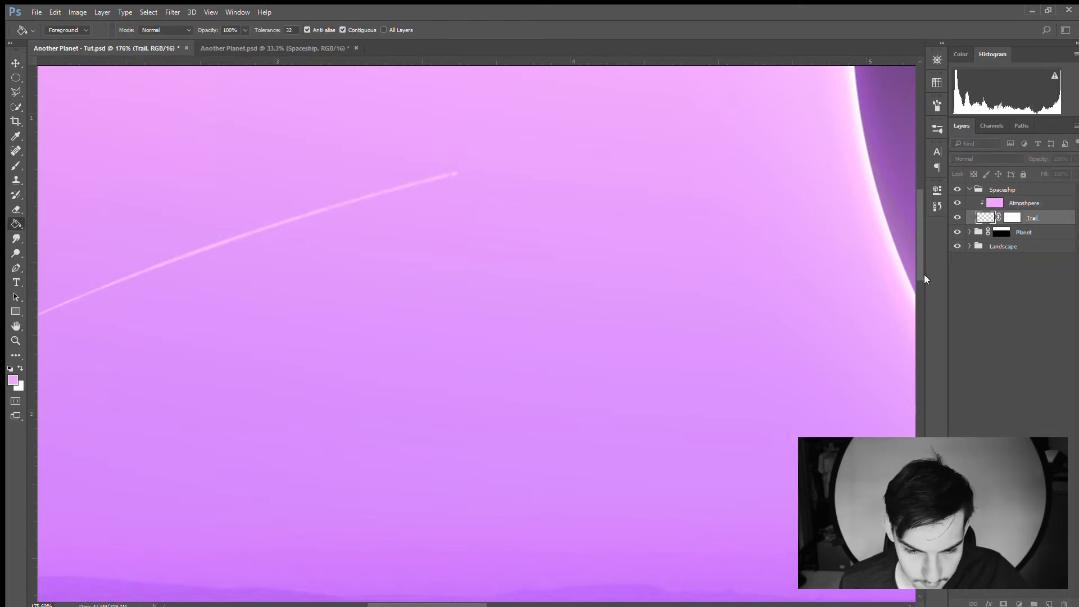
pyautogui.press('i')
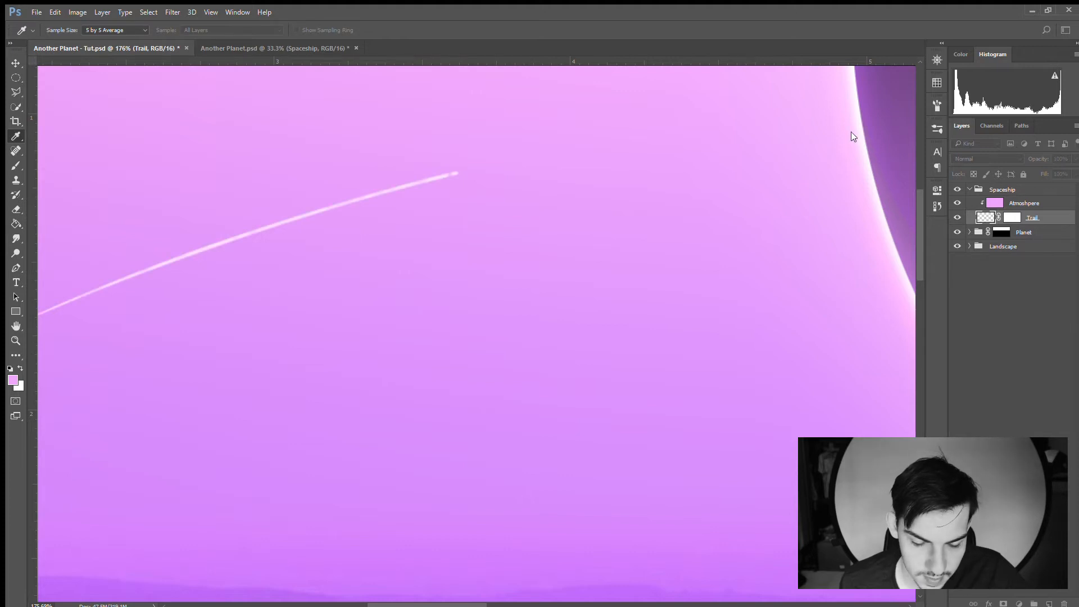
pyautogui.press('z')
pyautogui.click(990, 206)
pyautogui.press('3')
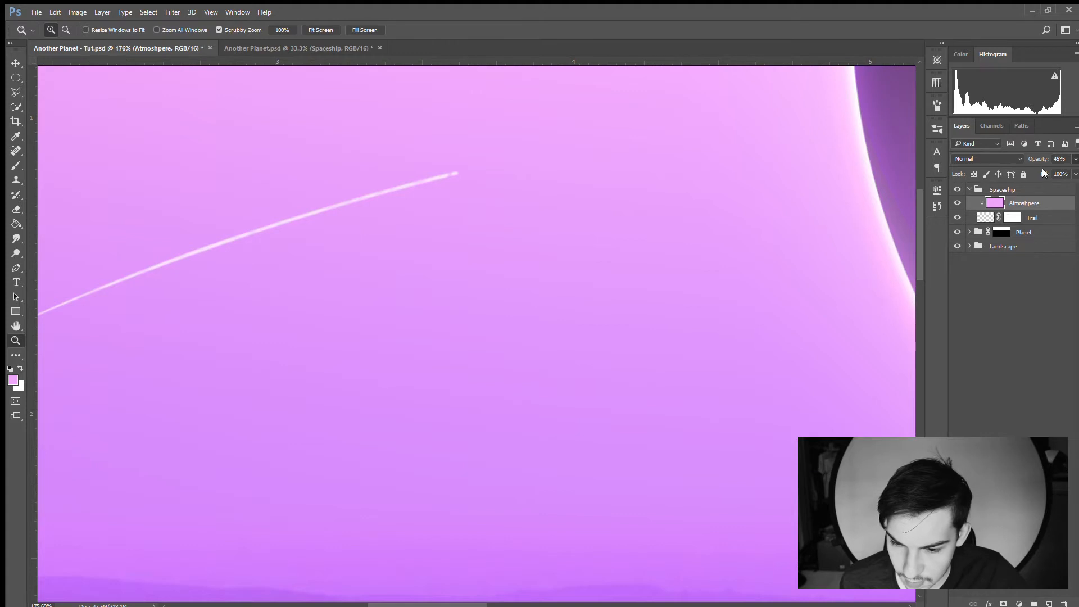
pyautogui.press('5')
pyautogui.press('7')
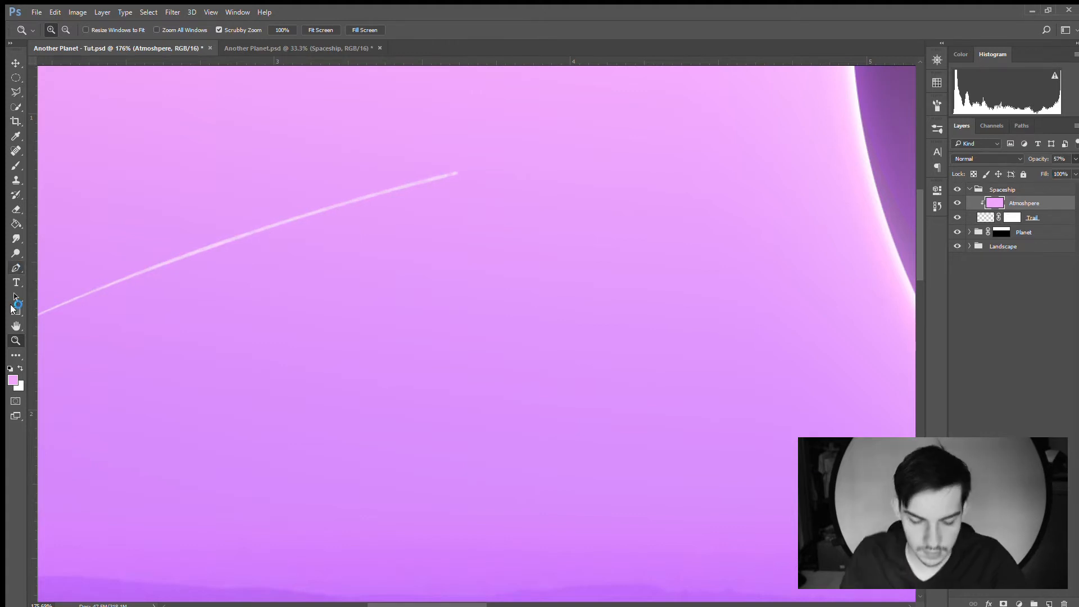
# Collapse the Spaceship group and move the Planet group horizontally so the planet sits slightly right of the image centre
pyautogui.click(311, 30)
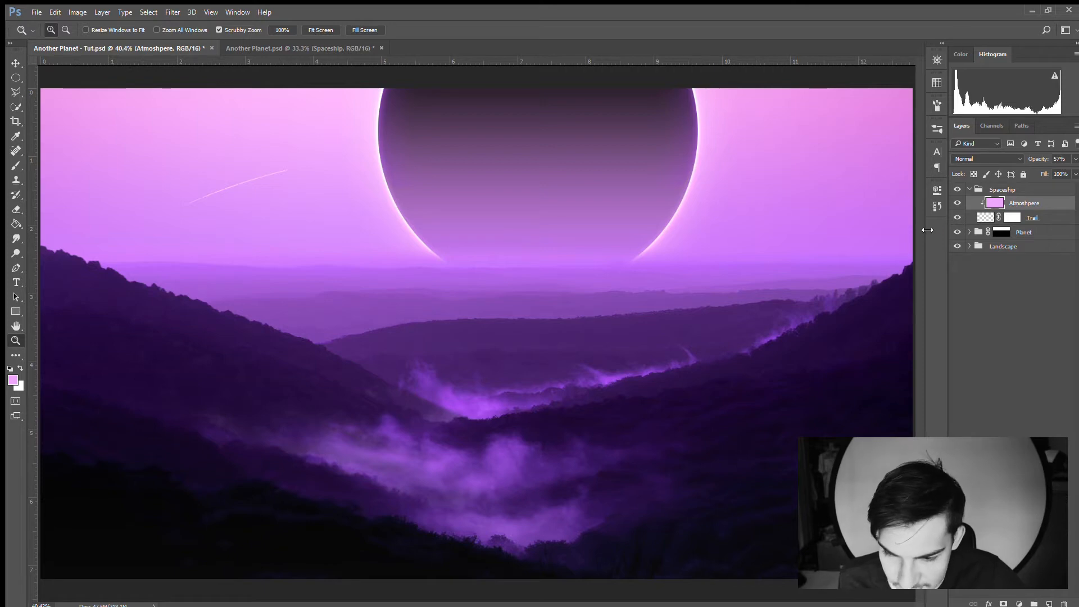
pyautogui.click(974, 188)
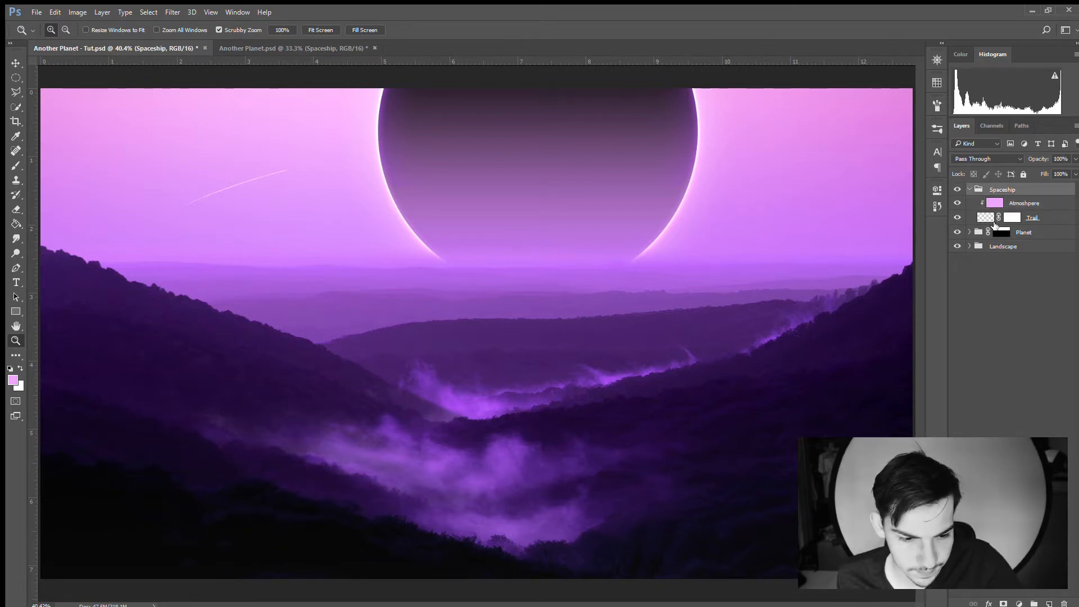
pyautogui.click(970, 190)
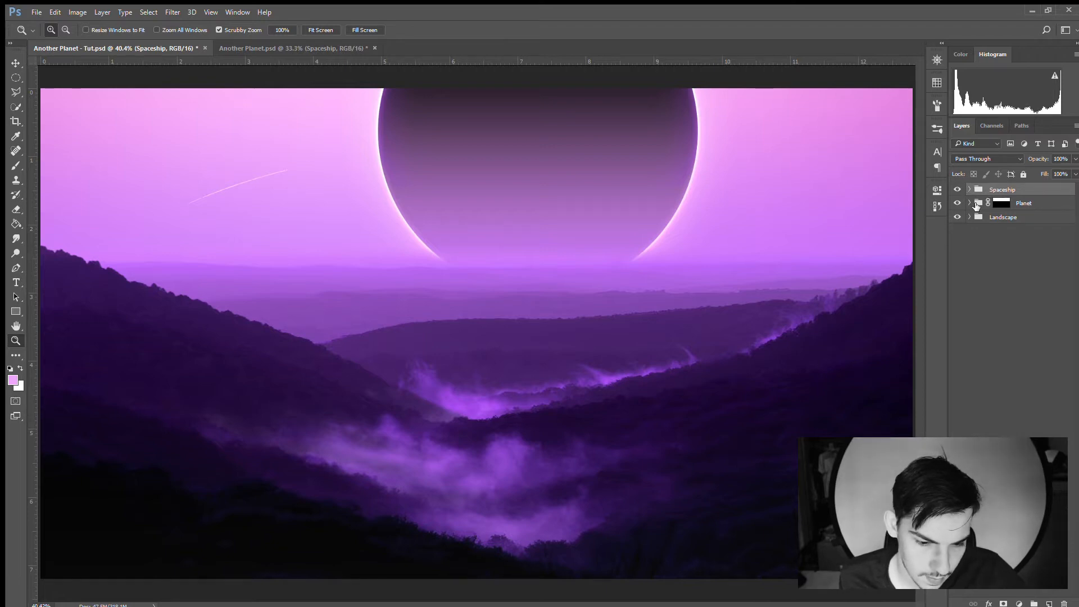
pyautogui.click(976, 205)
pyautogui.click(16, 63)
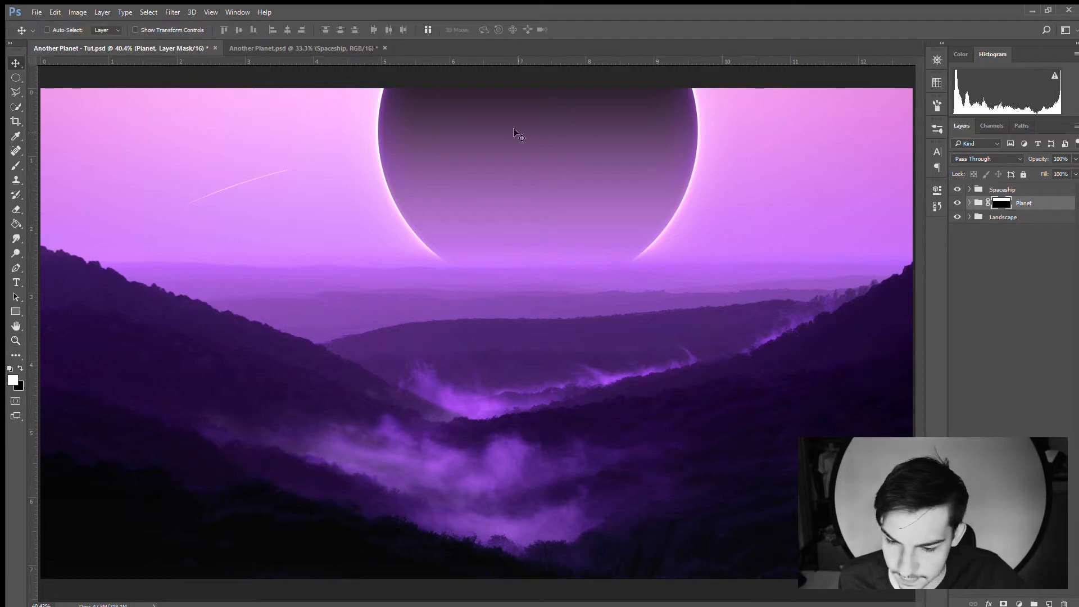
pyautogui.moveTo(558, 167); pyautogui.dragTo(579, 166)
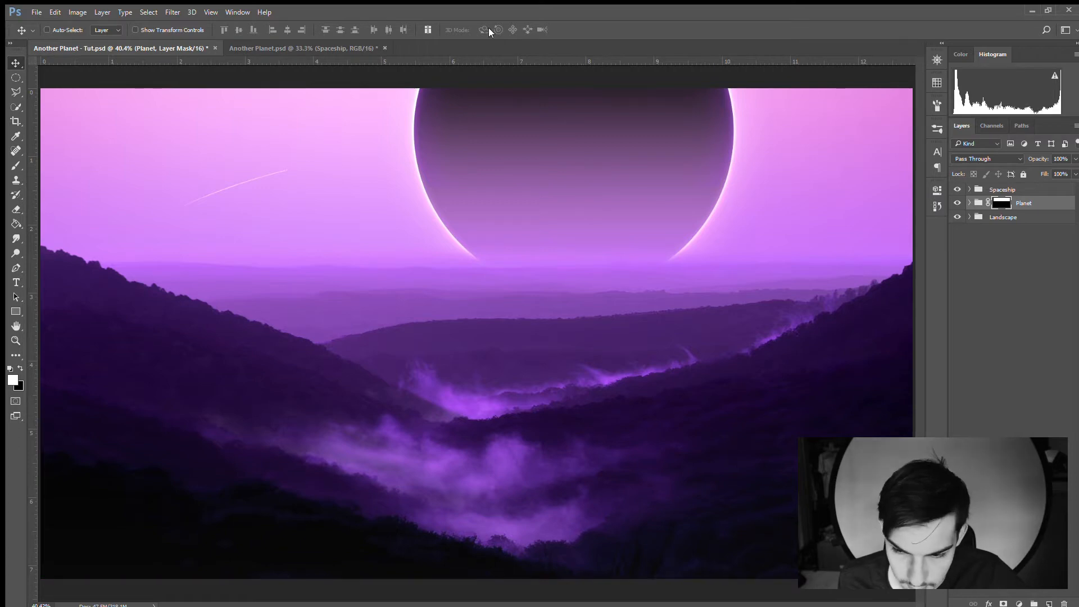
# Draw a polygonal selection around the distant hills, with its upper edge following the horizon beneath the planet from rim to rim
pyautogui.press('z')
pyautogui.moveTo(571, 265); pyautogui.dragTo(650, 274)
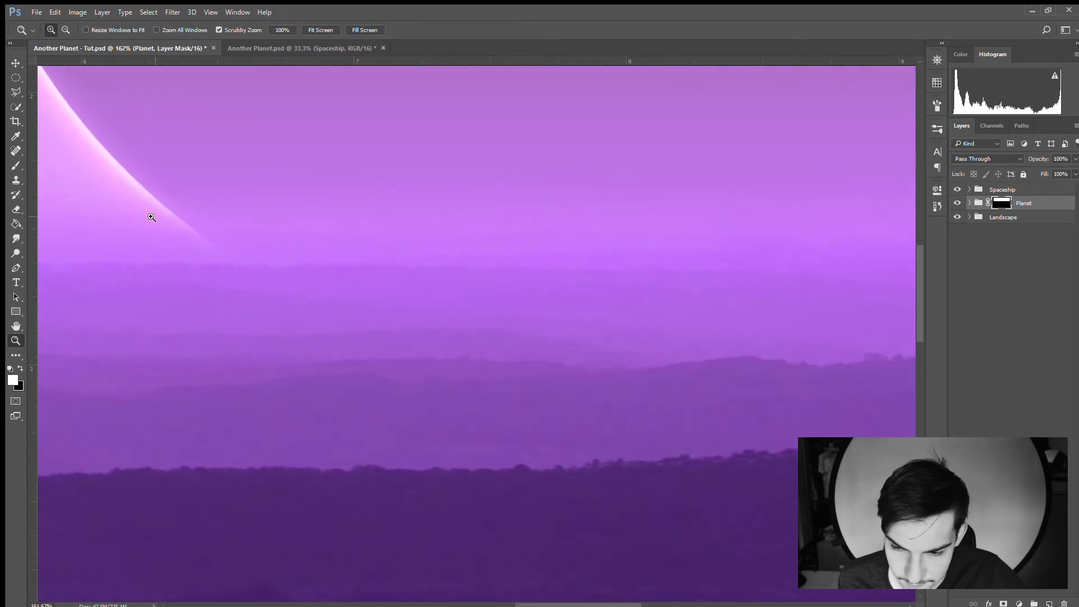
pyautogui.click(16, 91)
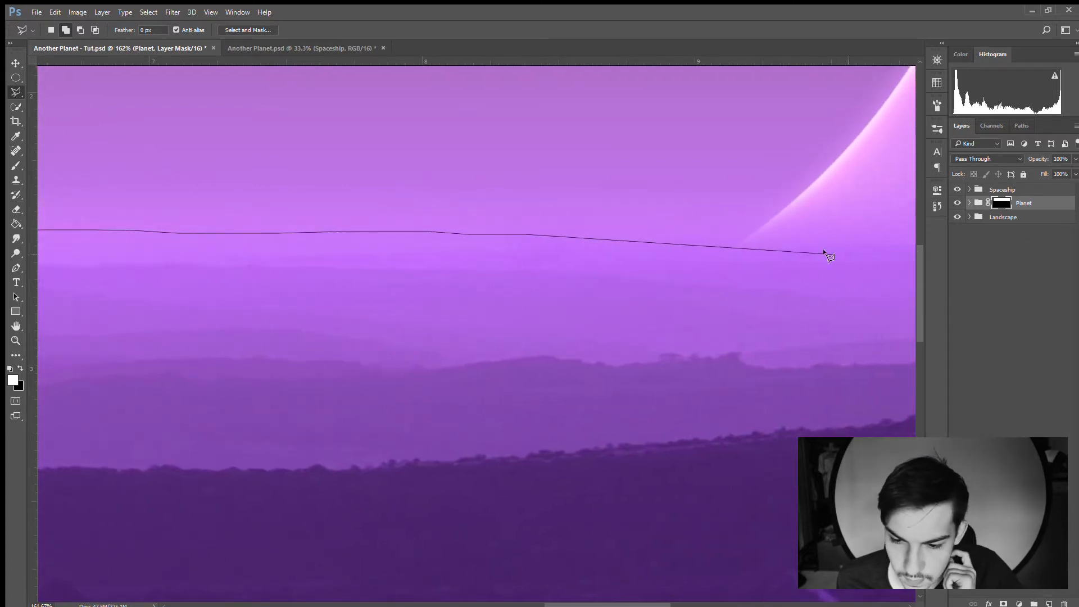
pyautogui.click(764, 241)
pyautogui.click(896, 238)
pyautogui.click(848, 326)
pyautogui.click(177, 502)
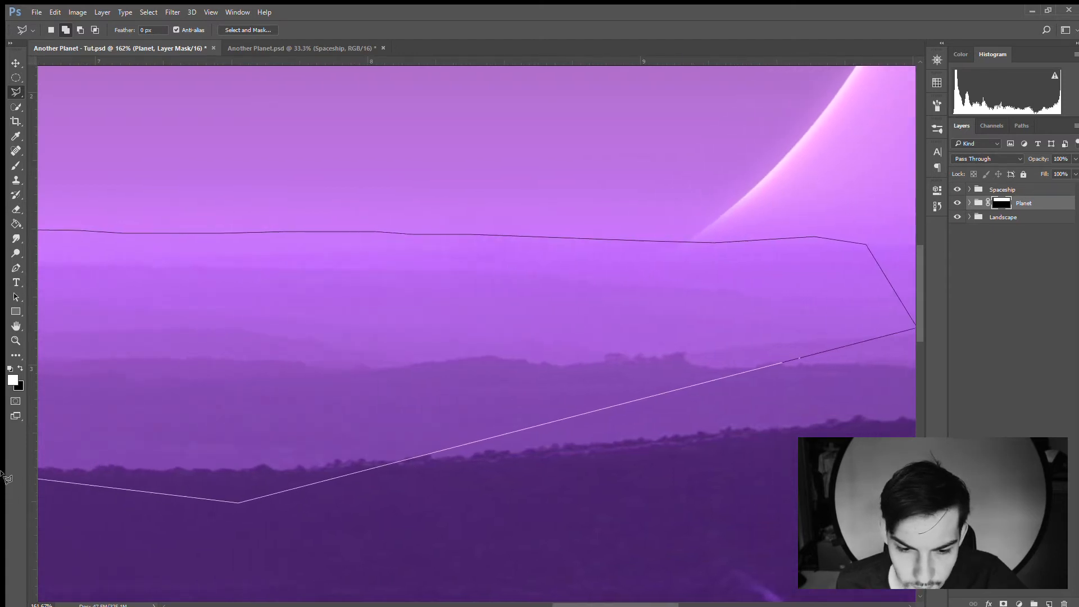
pyautogui.click(228, 458)
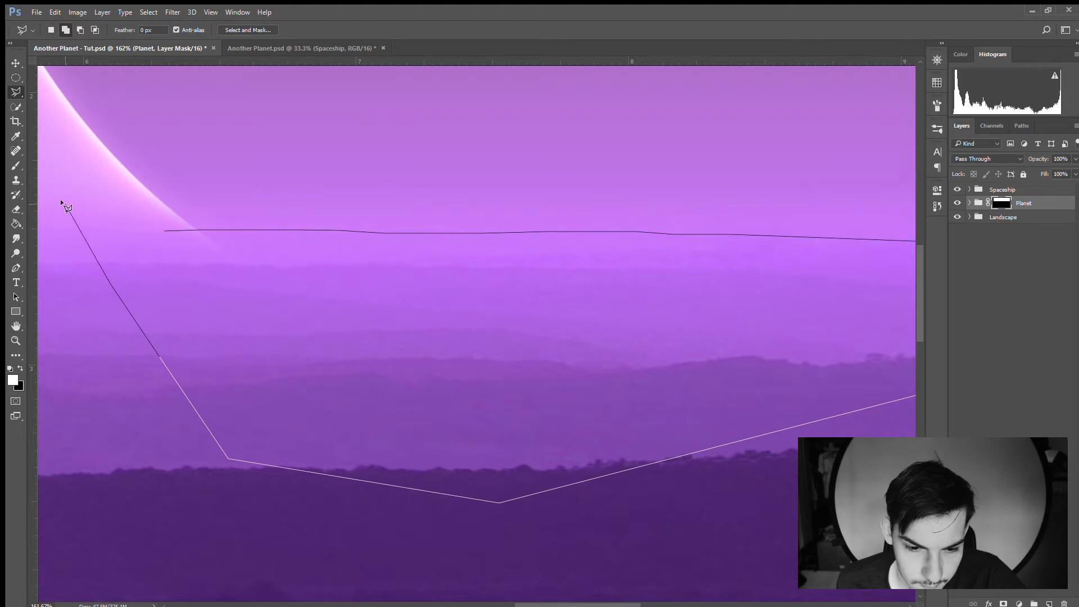
pyautogui.click(68, 208)
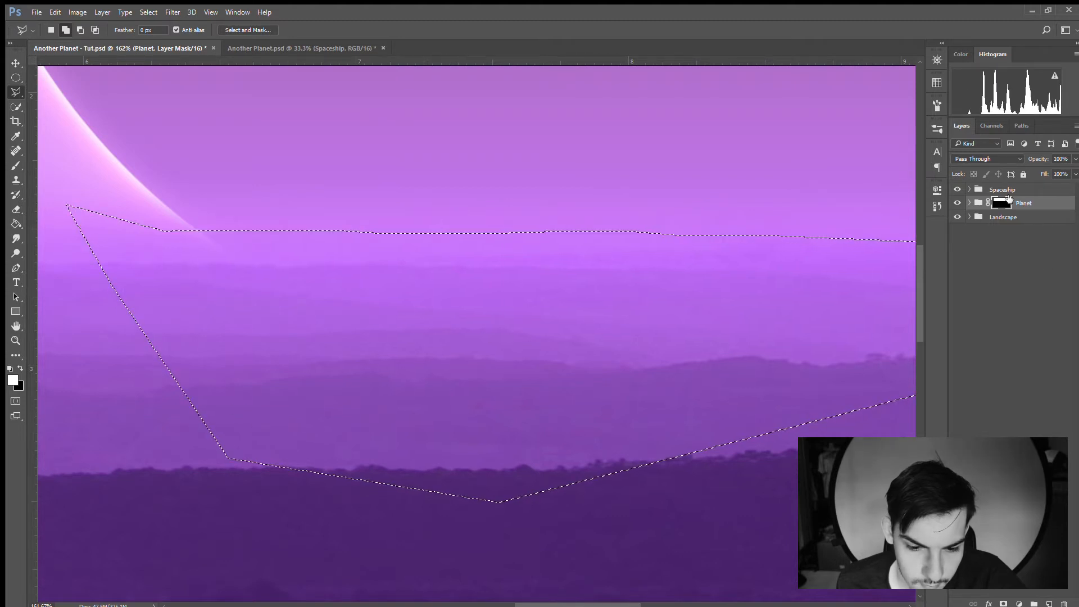
# Paint black on the Planet group's mask inside the selection to hide the planet below the horizon, and deselect
pyautogui.press('b')
pyautogui.moveTo(231, 286); pyautogui.dragTo(310, 284)
pyautogui.press('x')
pyautogui.moveTo(304, 354); pyautogui.dragTo(439, 368)
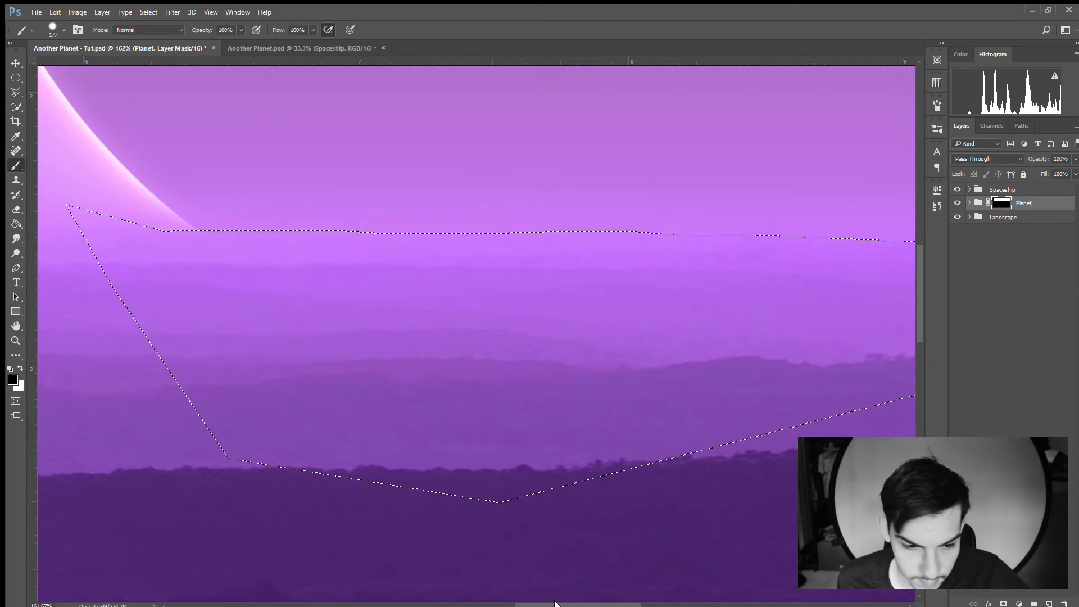
pyautogui.hscroll(5, 603, 605)
pyautogui.moveTo(604, 606); pyautogui.dragTo(605, 605)
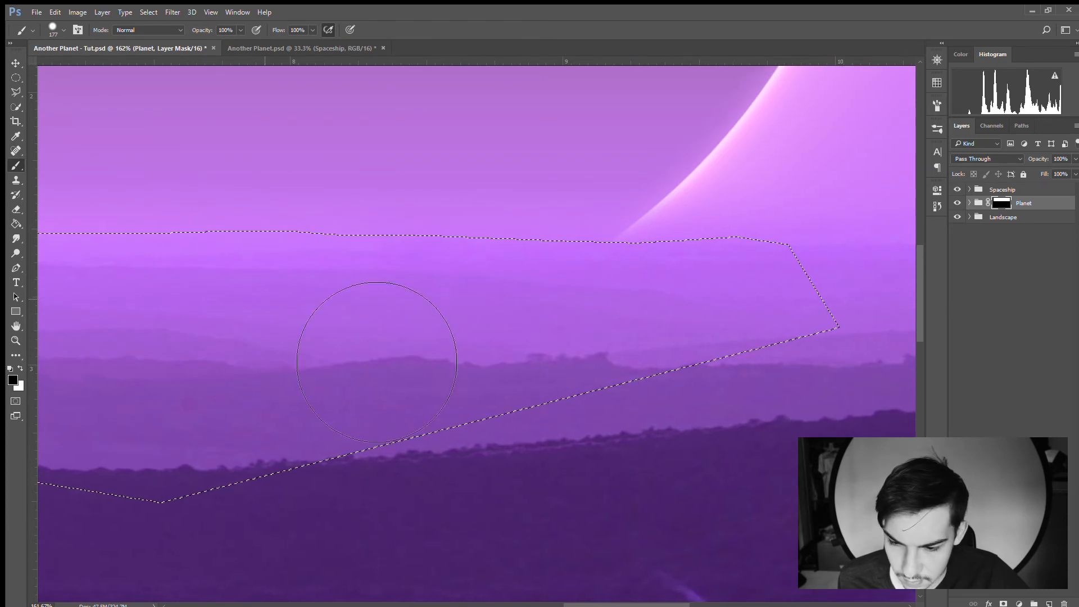
pyautogui.hotkey('ctrl', 'd')
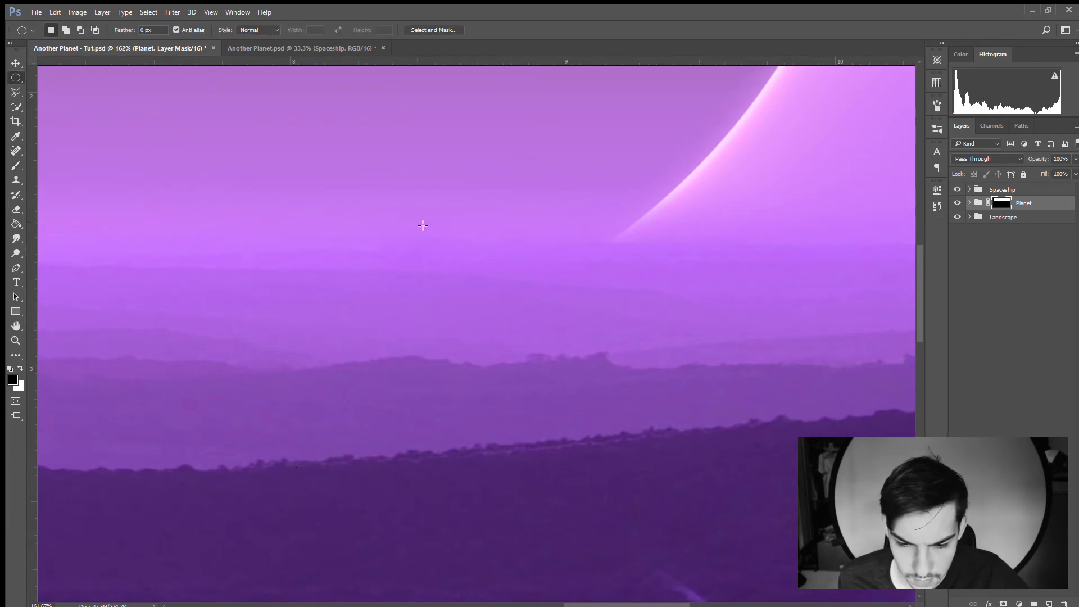
# Paint black on the Planet mask with a soft brush of about 339 px to fade the planet's lower edge into the horizon haze
pyautogui.press('z')
pyautogui.moveTo(550, 286); pyautogui.dragTo(518, 284)
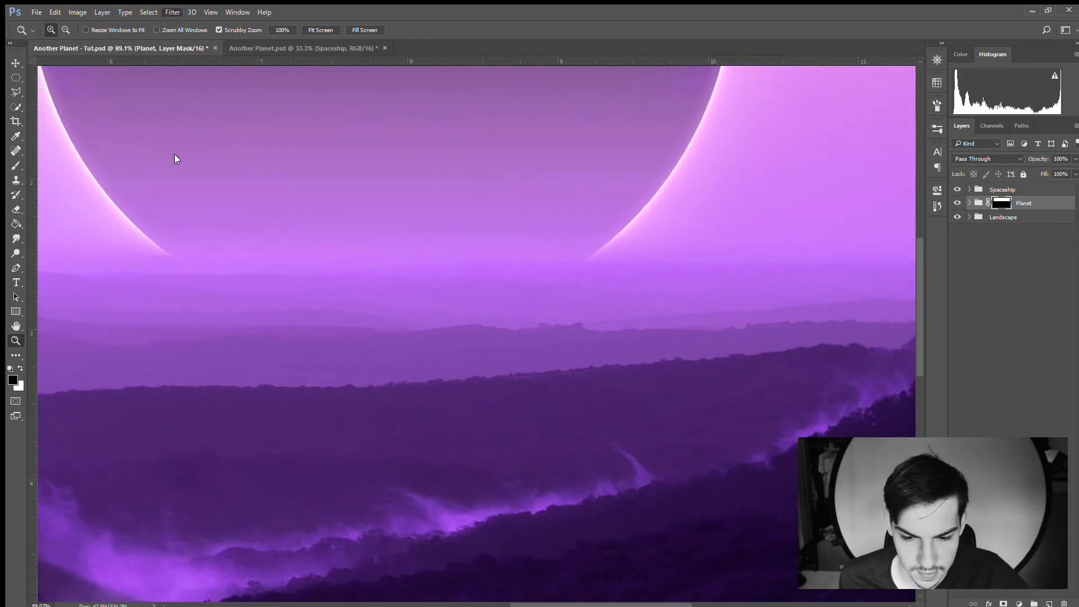
pyautogui.press('space')
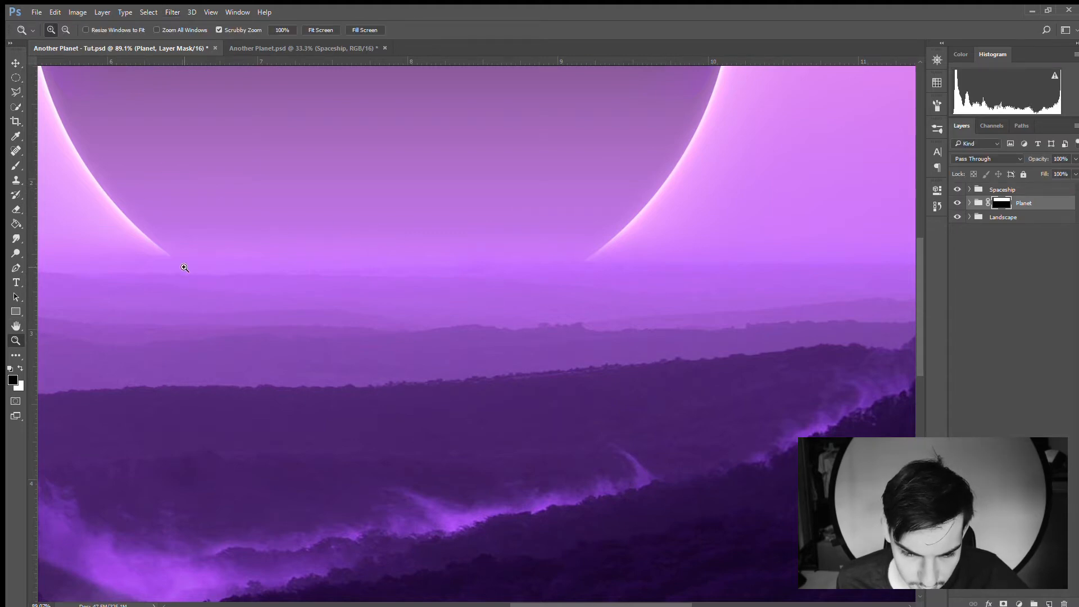
pyautogui.press('b')
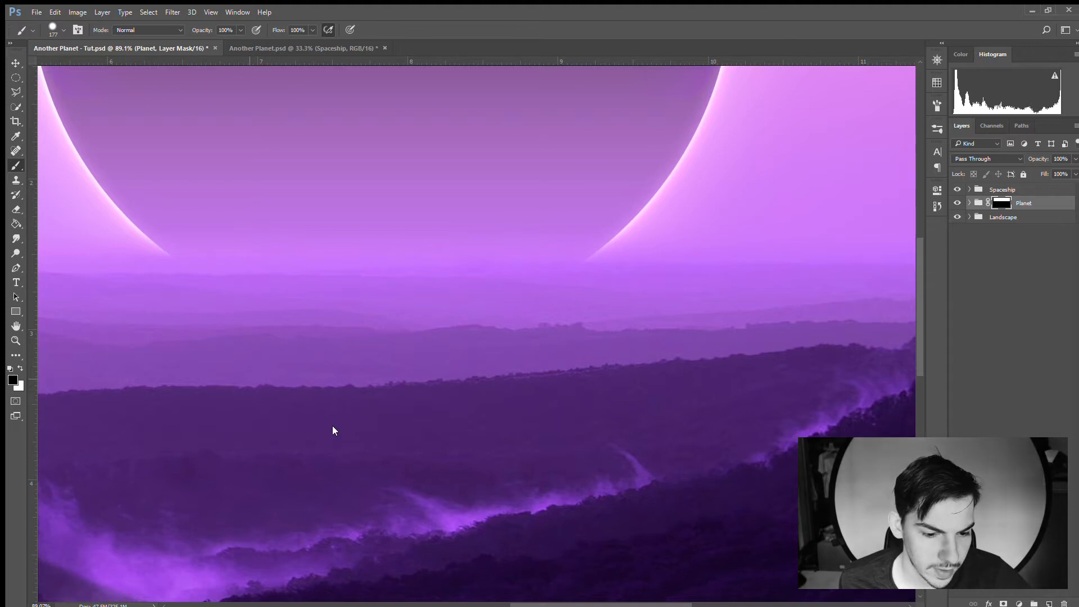
pyautogui.hotkey('shift', '[')
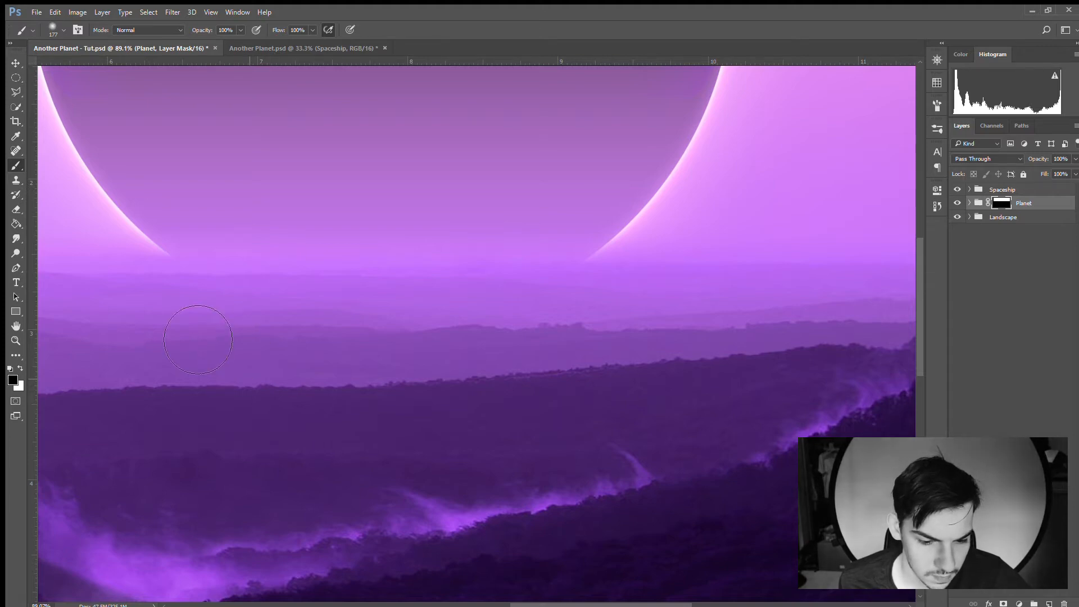
pyautogui.moveTo(186, 369); pyautogui.dragTo(218, 376)
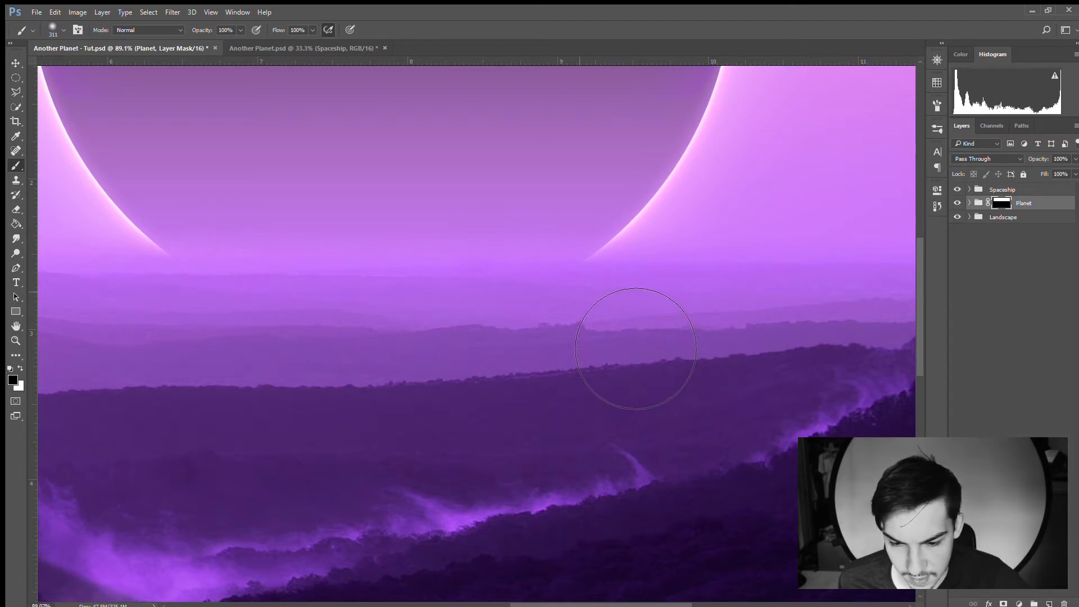
pyautogui.moveTo(457, 367)
pyautogui.mouseDown()
pyautogui.moveTo(340, 376)
pyautogui.moveTo(699, 400)
pyautogui.moveTo(362, 398)
pyautogui.moveTo(398, 252)
pyautogui.moveTo(444, 393)
pyautogui.moveTo(484, 213)
pyautogui.mouseUp()
pyautogui.moveTo(477, 132)
pyautogui.mouseDown()
pyautogui.moveTo(340, 315)
pyautogui.moveTo(561, 398)
pyautogui.moveTo(533, 92)
pyautogui.moveTo(405, 343)
pyautogui.moveTo(297, 335)
pyautogui.mouseUp()
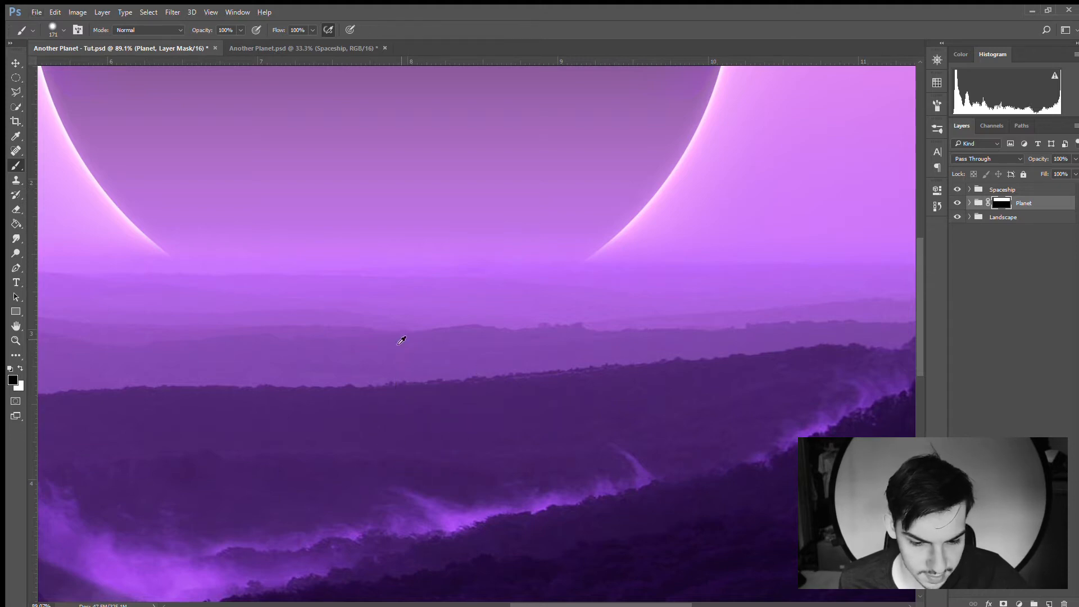
pyautogui.keyDown('alt'); pyautogui.rightClick(402, 307); pyautogui.keyUp('alt')
pyautogui.moveTo(402, 309)
pyautogui.mouseDown()
pyautogui.moveTo(485, 313)
pyautogui.moveTo(381, 306)
pyautogui.moveTo(446, 318)
pyautogui.moveTo(440, 186)
pyautogui.moveTo(460, 421)
pyautogui.moveTo(455, 176)
pyautogui.moveTo(404, 149)
pyautogui.moveTo(532, 190)
pyautogui.moveTo(505, 184)
pyautogui.moveTo(514, 192)
pyautogui.moveTo(514, 171)
pyautogui.mouseUp()
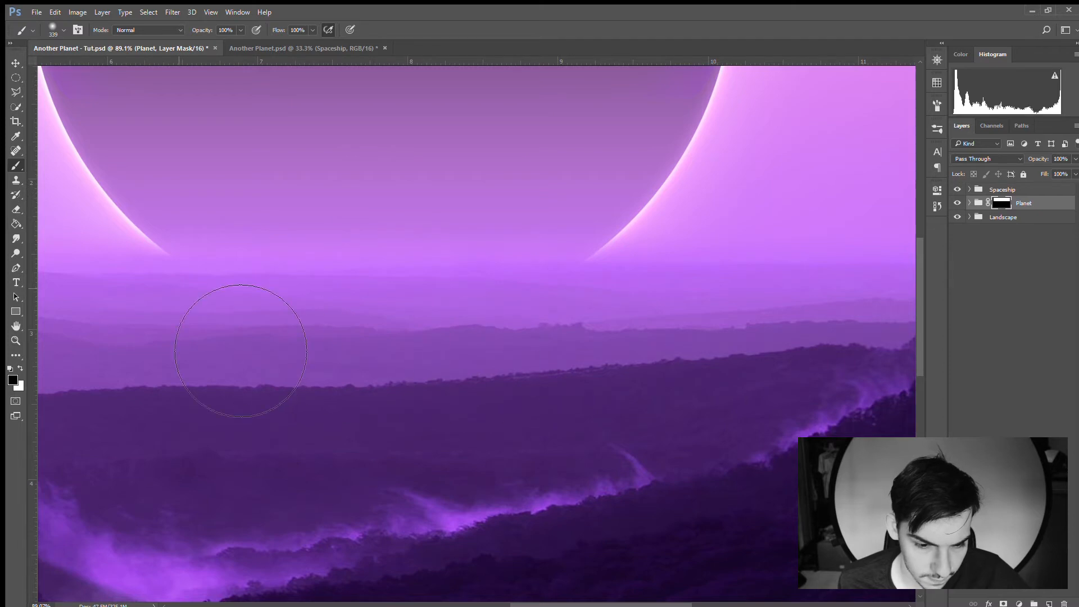
pyautogui.moveTo(236, 359); pyautogui.dragTo(227, 363)
pyautogui.moveTo(622, 387)
pyautogui.mouseDown()
pyautogui.moveTo(661, 364)
pyautogui.moveTo(633, 397)
pyautogui.moveTo(700, 337)
pyautogui.moveTo(686, 457)
pyautogui.moveTo(662, 375)
pyautogui.mouseUp()
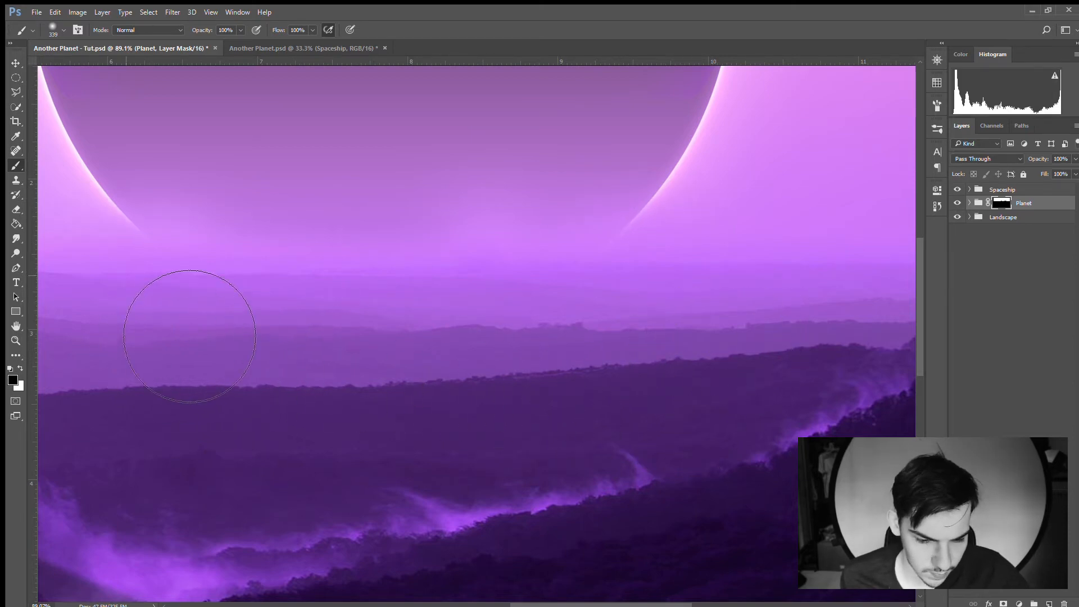
pyautogui.press('x')
pyautogui.press('z')
pyautogui.moveTo(465, 368); pyautogui.dragTo(594, 386)
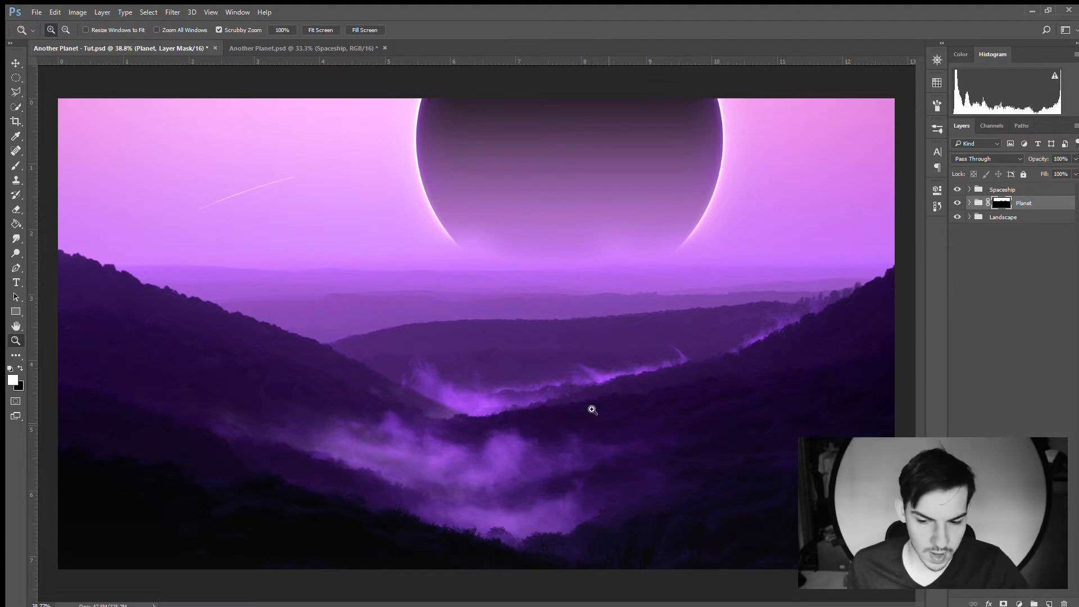
pyautogui.click(16, 78)
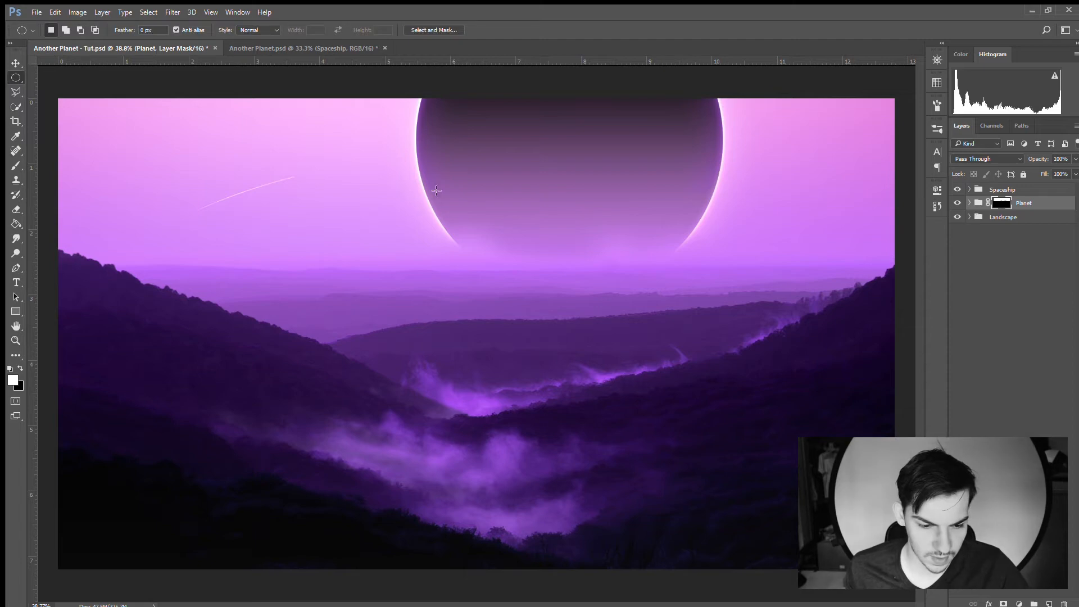
pyautogui.moveTo(763, 320); pyautogui.dragTo(763, 321)
pyautogui.moveTo(616, 260); pyautogui.dragTo(598, 251)
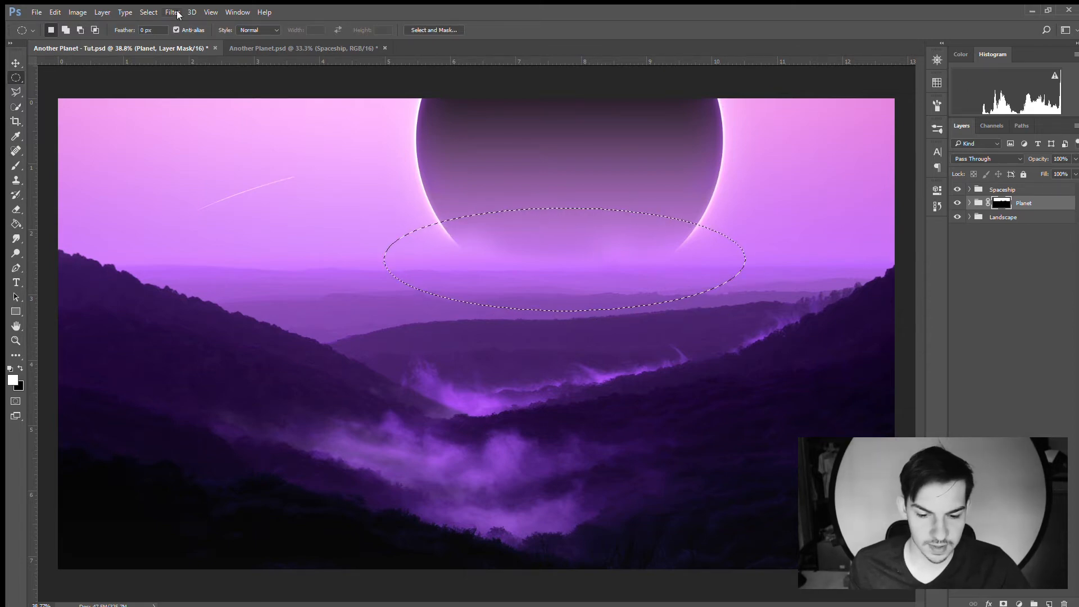
pyautogui.press('h')
pyautogui.click(590, 161)
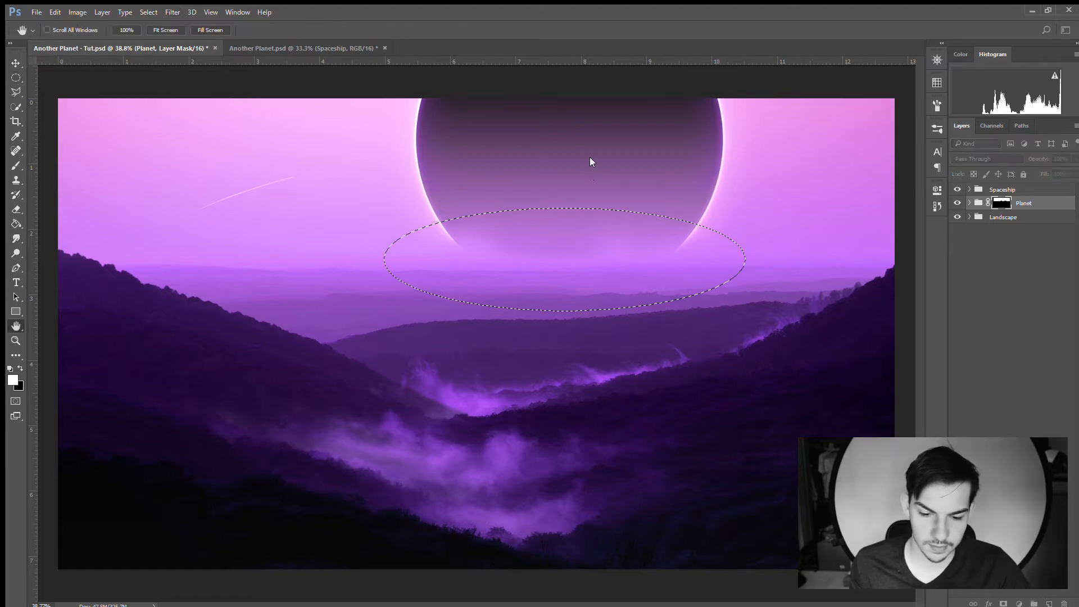
pyautogui.hotkey('ctrl', 'd')
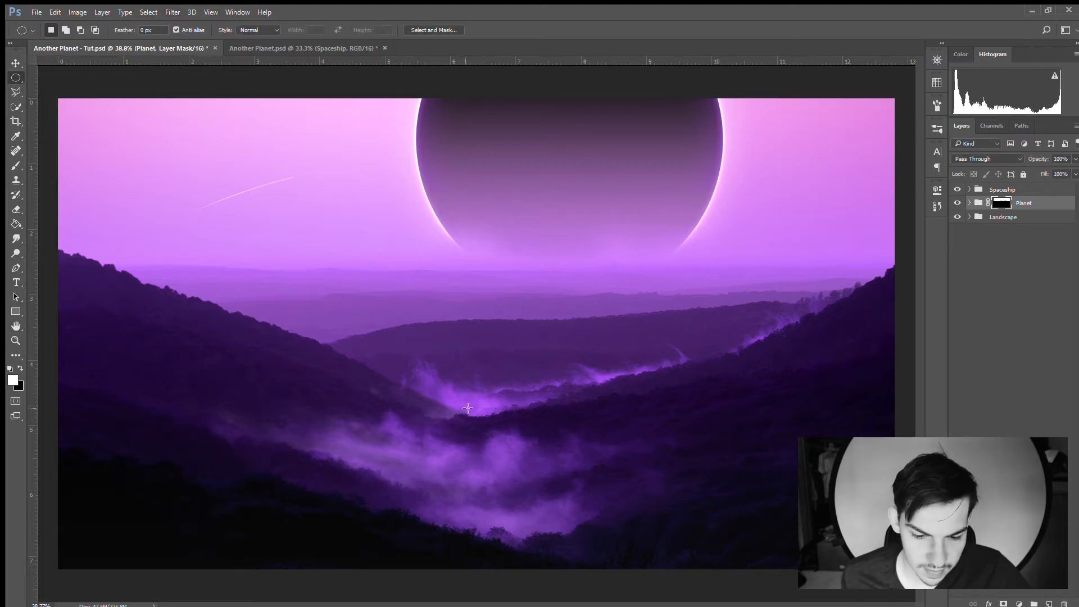
# Add a Curves adjustment above Curves 1 in the Landscape group's Adjustment group and lift the shadows with it
pyautogui.click(970, 217)
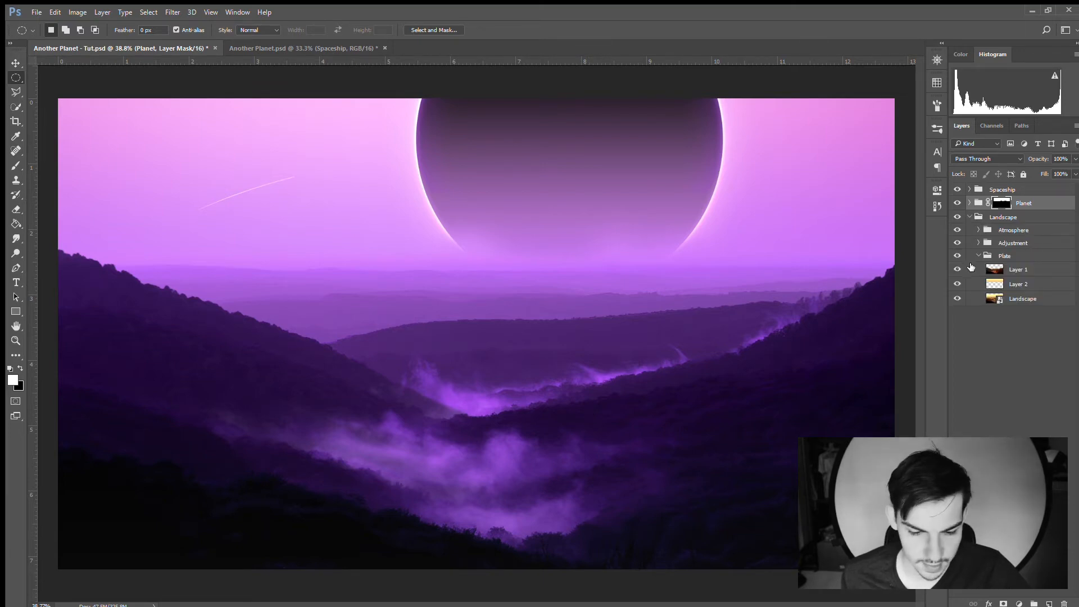
pyautogui.click(978, 242)
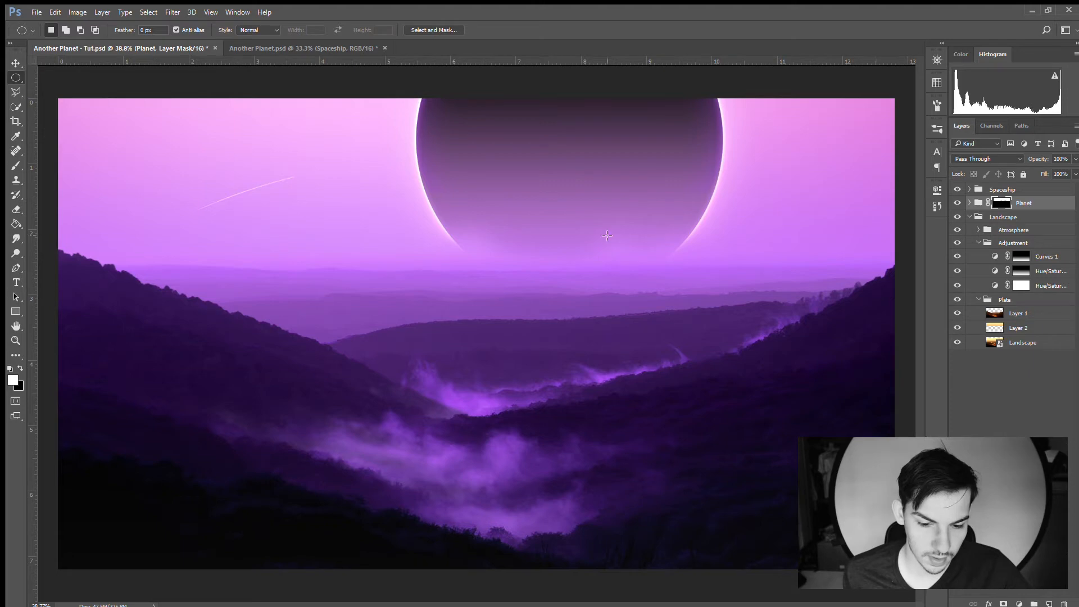
pyautogui.moveTo(607, 313); pyautogui.dragTo(1040, 606)
pyautogui.click(1020, 385)
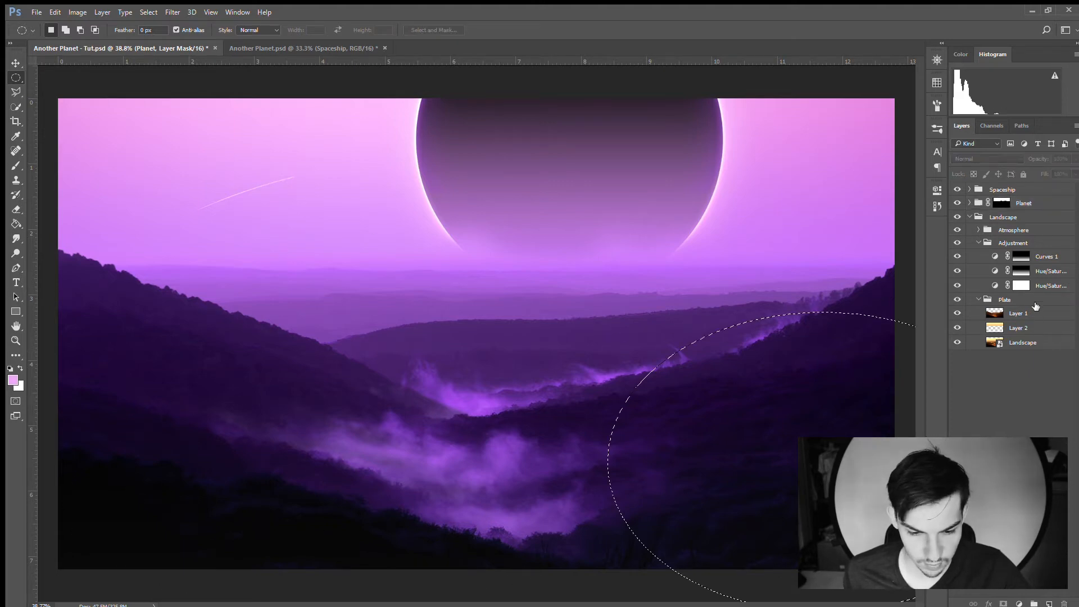
pyautogui.click(670, 332)
pyautogui.click(1046, 257)
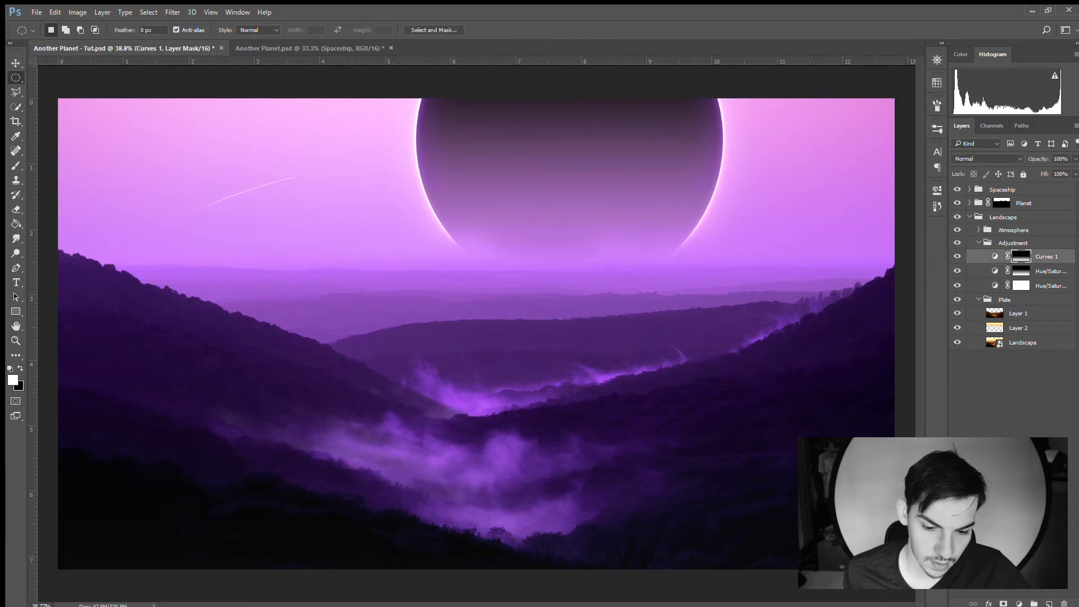
pyautogui.click(1020, 604)
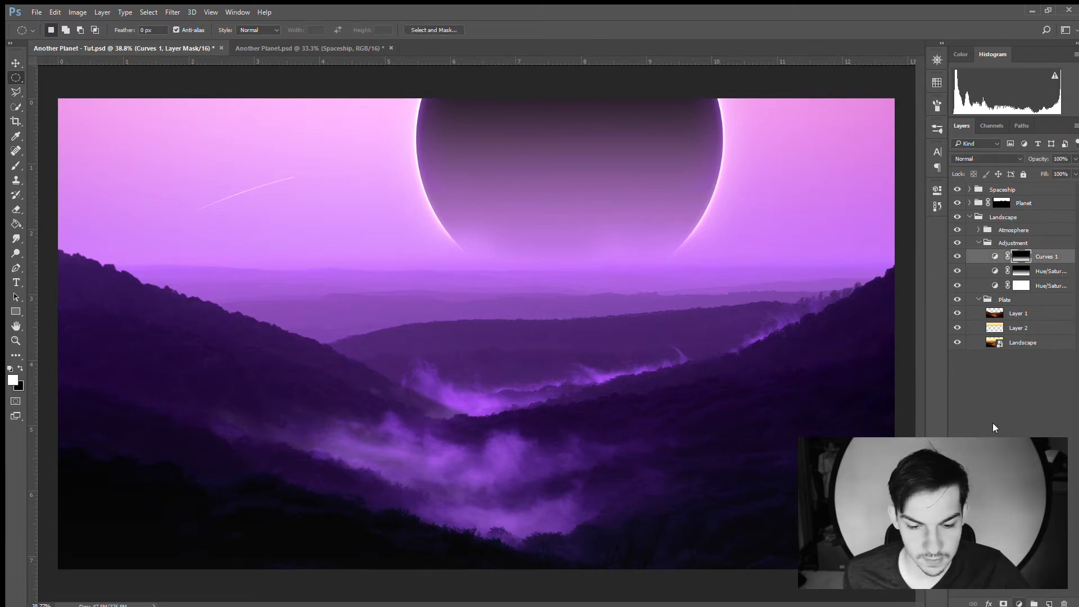
pyautogui.click(987, 410)
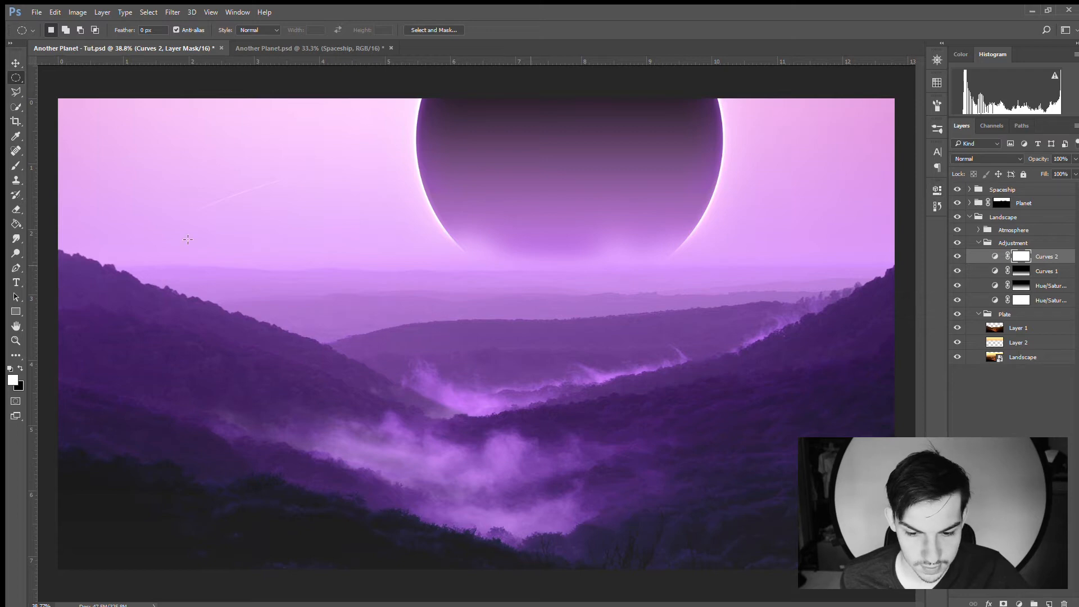
# Draw a linear black-to-transparent gradient upward from the foreground on the Curves 2 mask, and invert the mask to limit the brightening to the foreground
pyautogui.click(18, 224)
pyautogui.hotkey('shift', 'g')
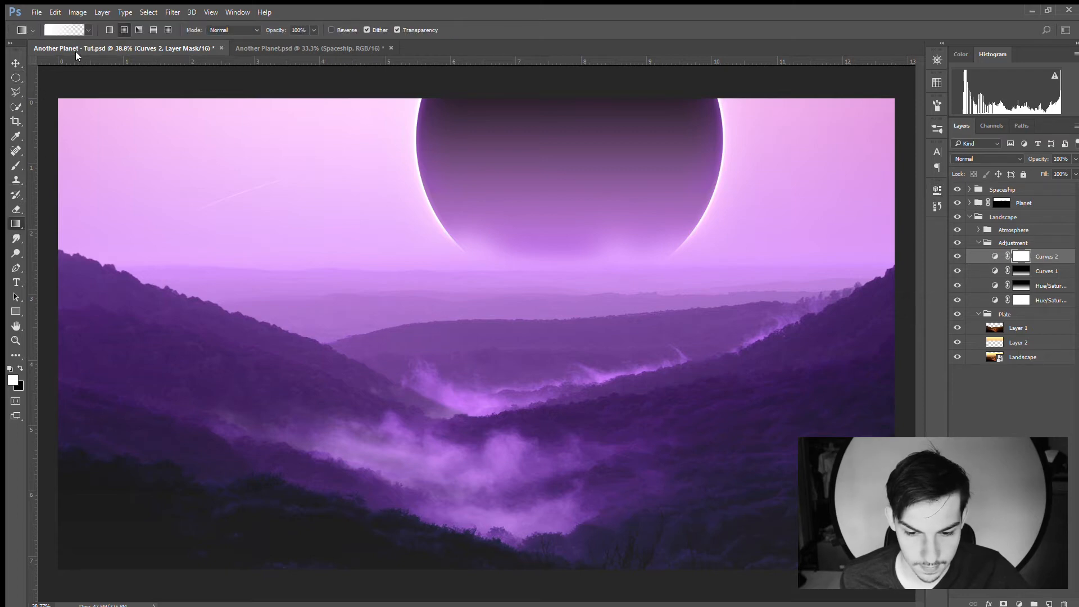
pyautogui.press('x')
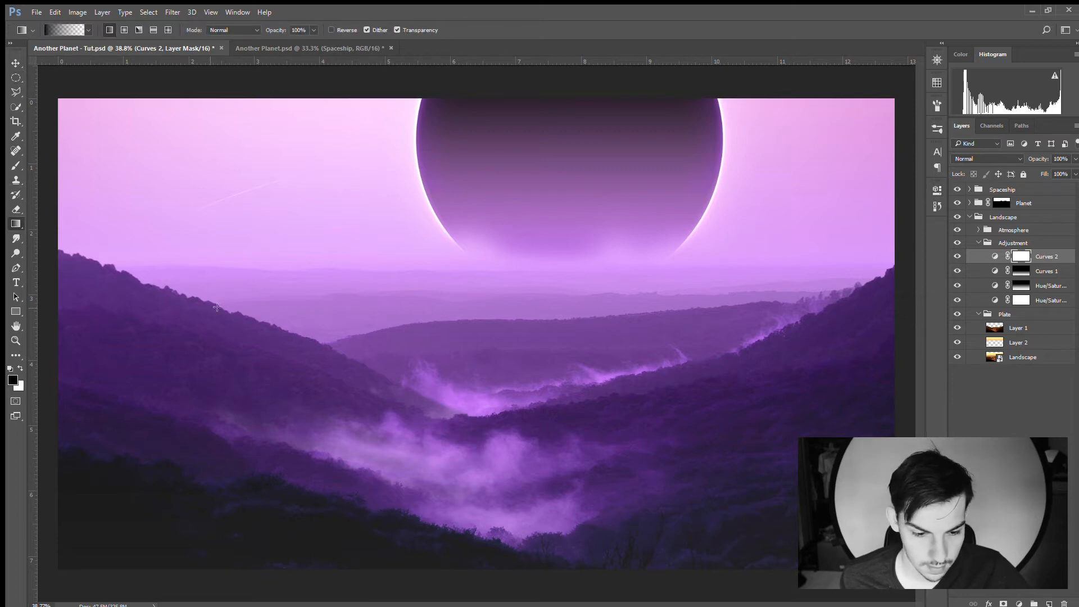
pyautogui.moveTo(491, 531); pyautogui.dragTo(513, 327)
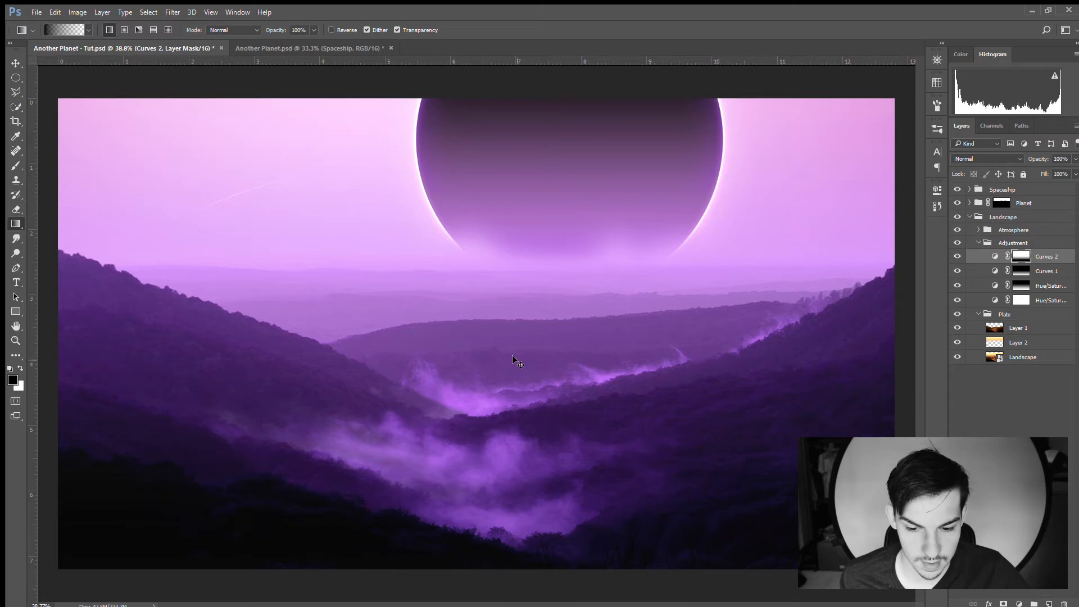
pyautogui.hotkey('ctrl', 'i')
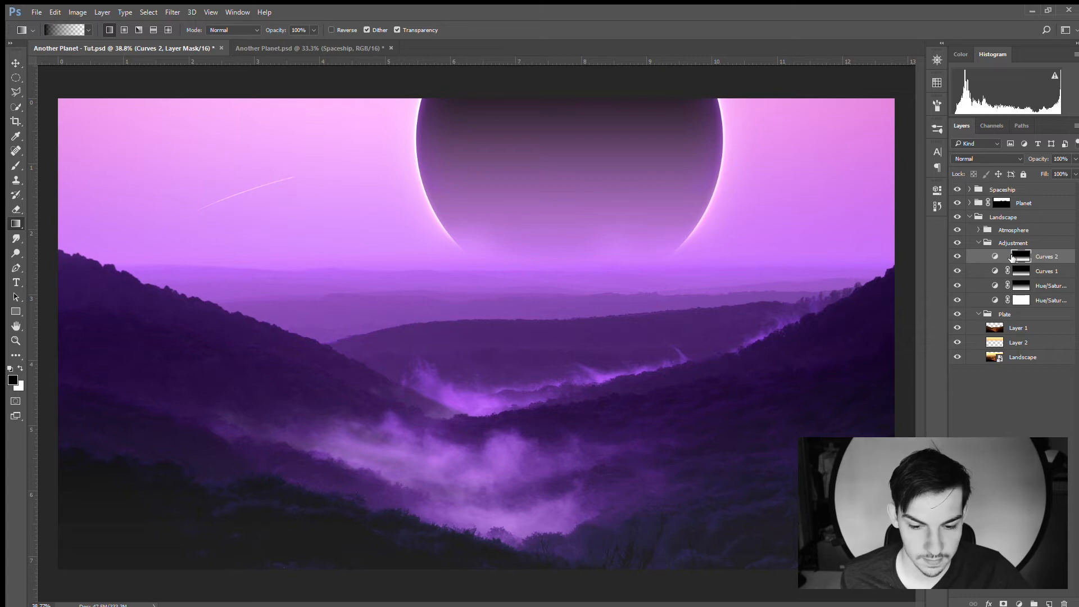
# Warp the Curves 2 mask by pulling both upper corners up above the side hills, so its upper edge follows the valley
pyautogui.hotkey('ctrl', 't')
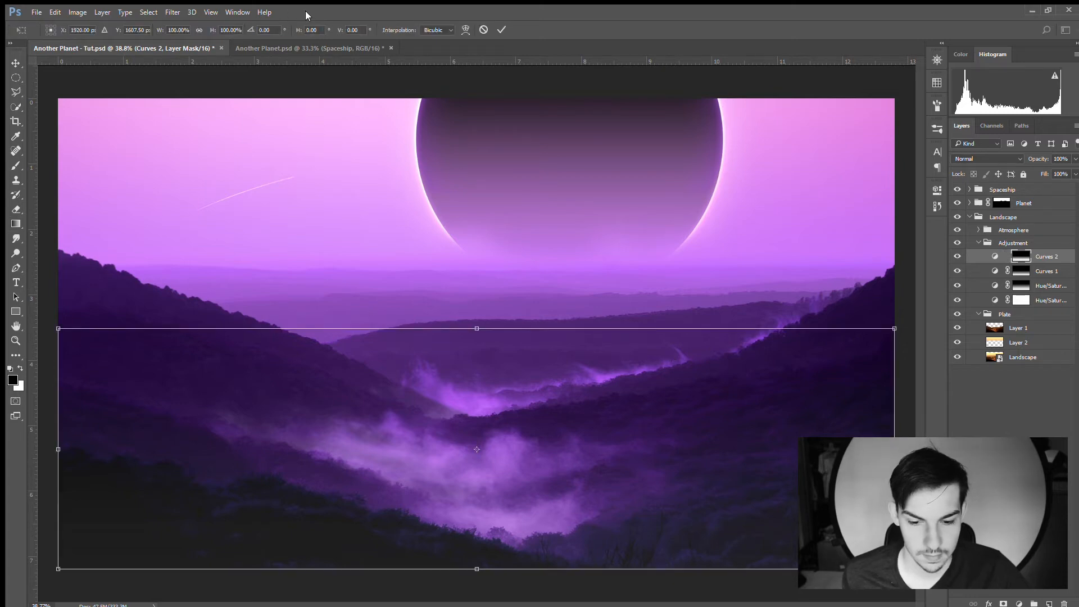
pyautogui.click(465, 30)
pyautogui.moveTo(59, 330); pyautogui.dragTo(56, 212)
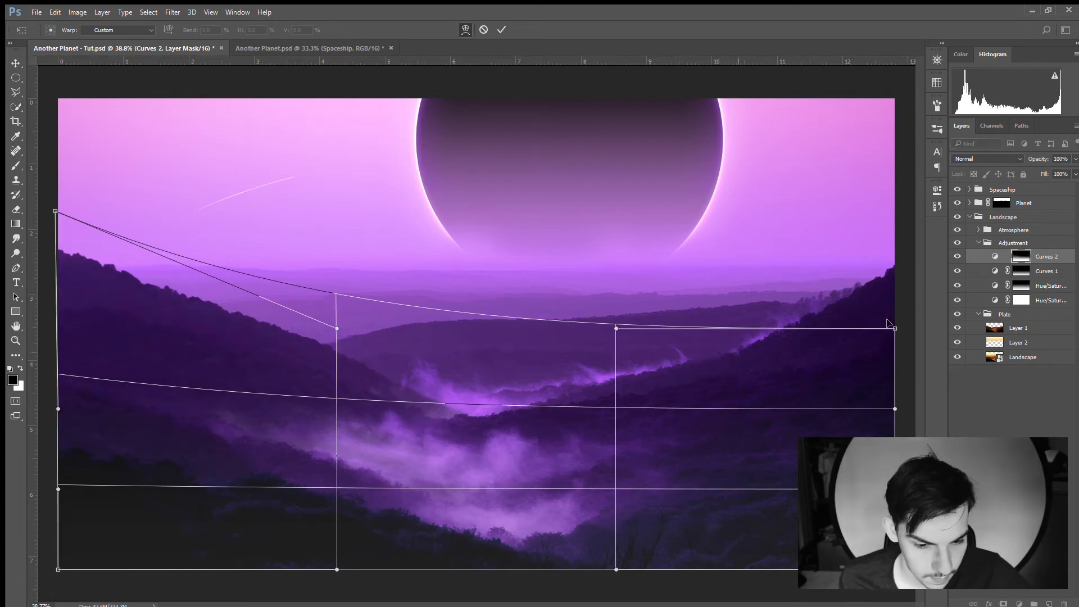
pyautogui.moveTo(895, 328); pyautogui.dragTo(907, 231)
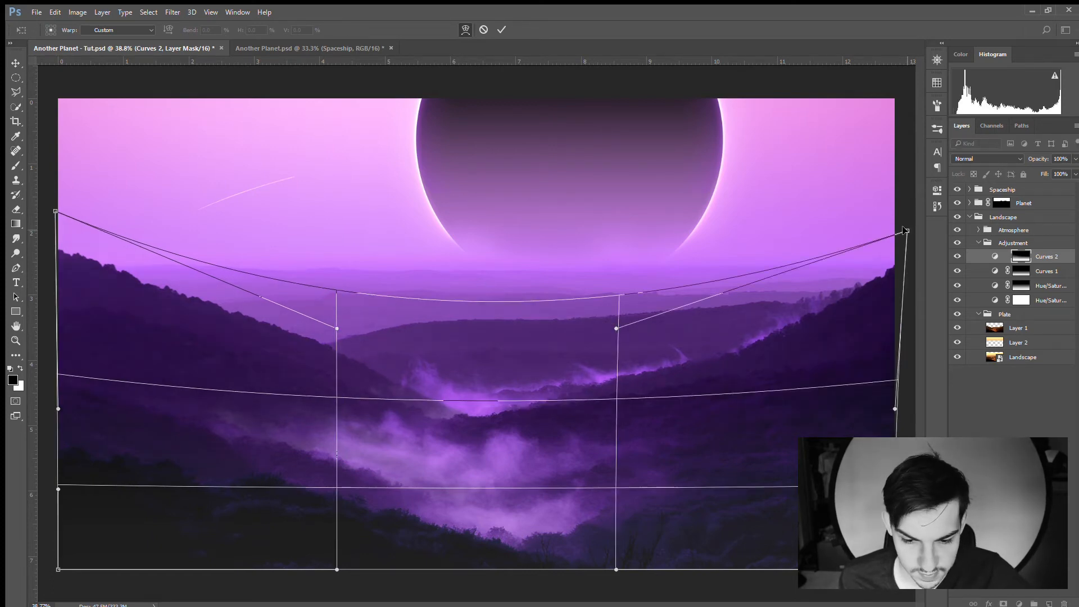
pyautogui.click(502, 29)
# Compare the landscape with and without the Adjustment group, and set the Curves 2 opacity to 40%
pyautogui.press('g')
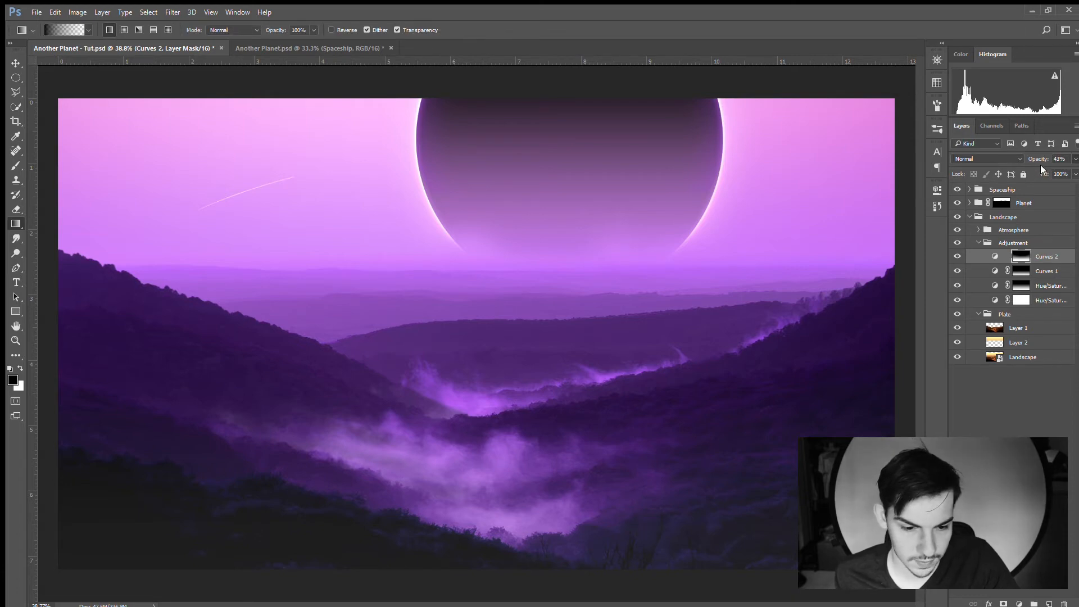
pyautogui.moveTo(1040, 164); pyautogui.dragTo(1058, 167)
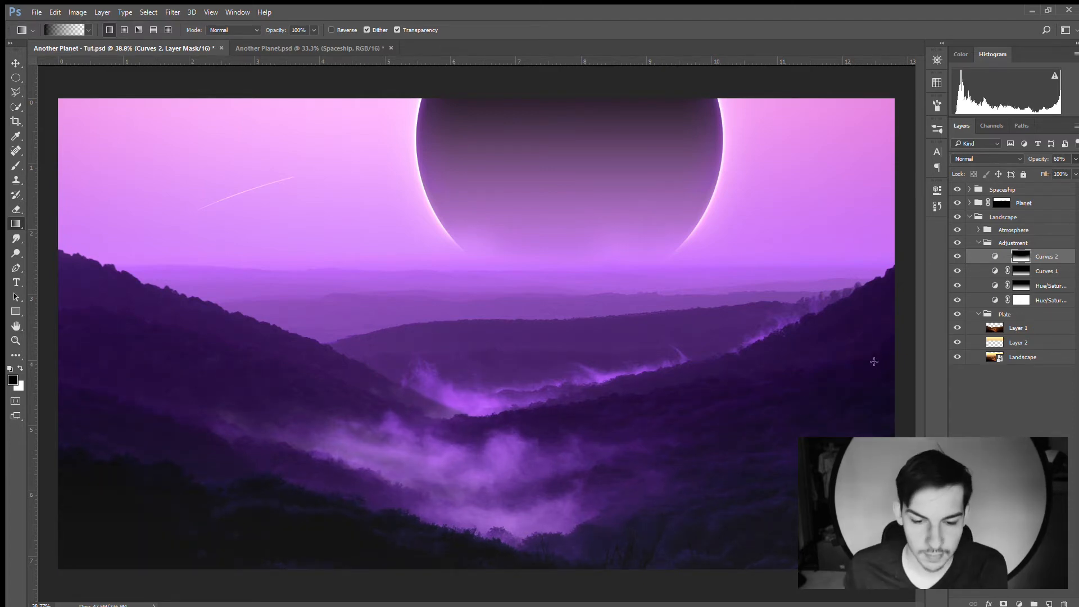
pyautogui.click(958, 243)
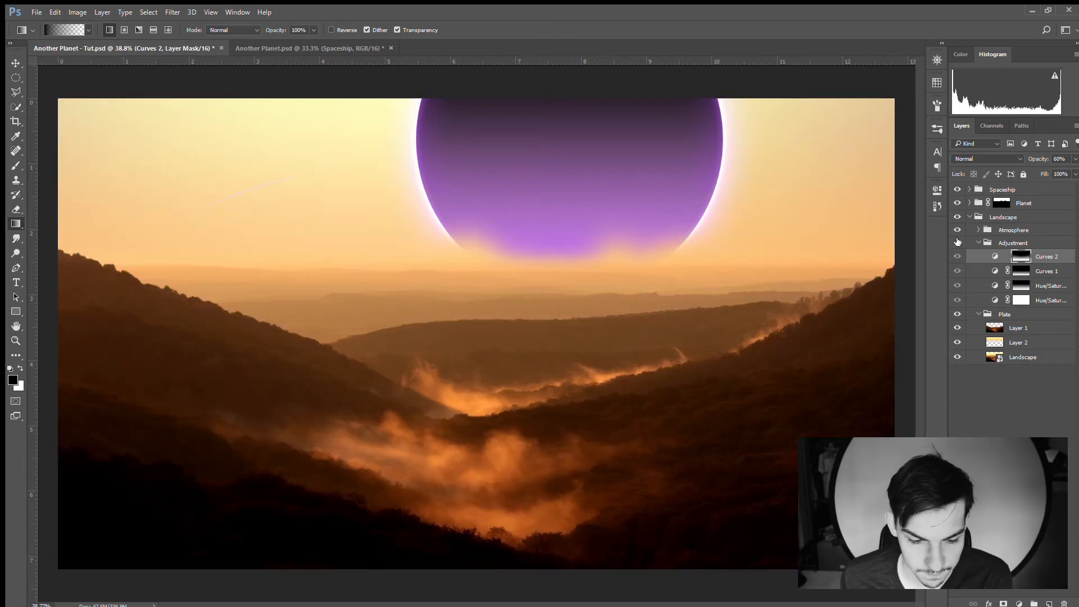
pyautogui.click(958, 242)
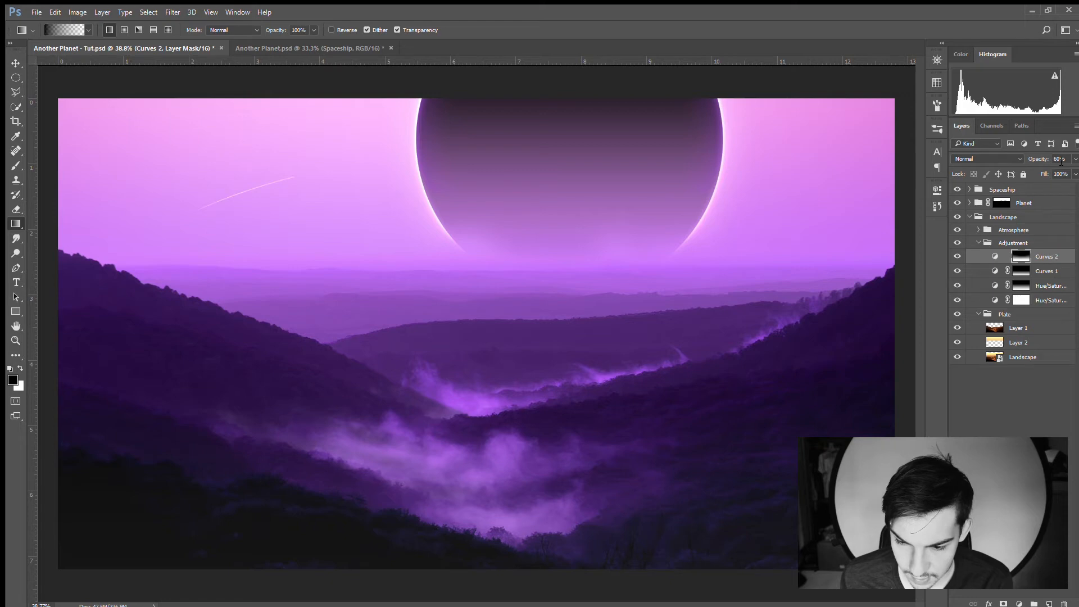
pyautogui.write('40')
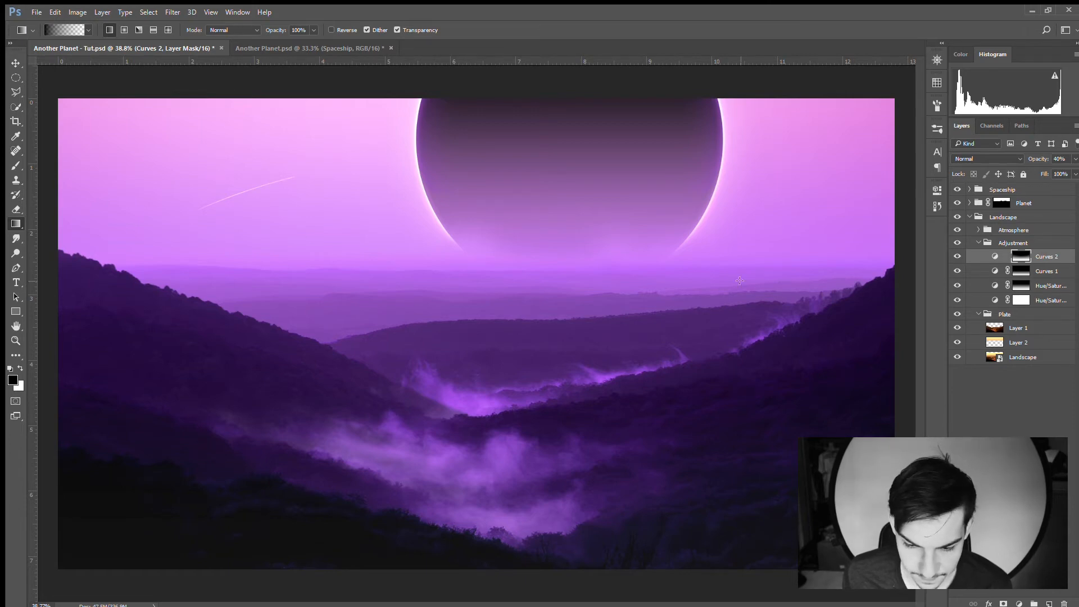
# Collapse the Adjustment and Landscape groups and create a merged copy of the Spaceship, Planet and Landscape groups above them
pyautogui.click(979, 242)
pyautogui.click(970, 217)
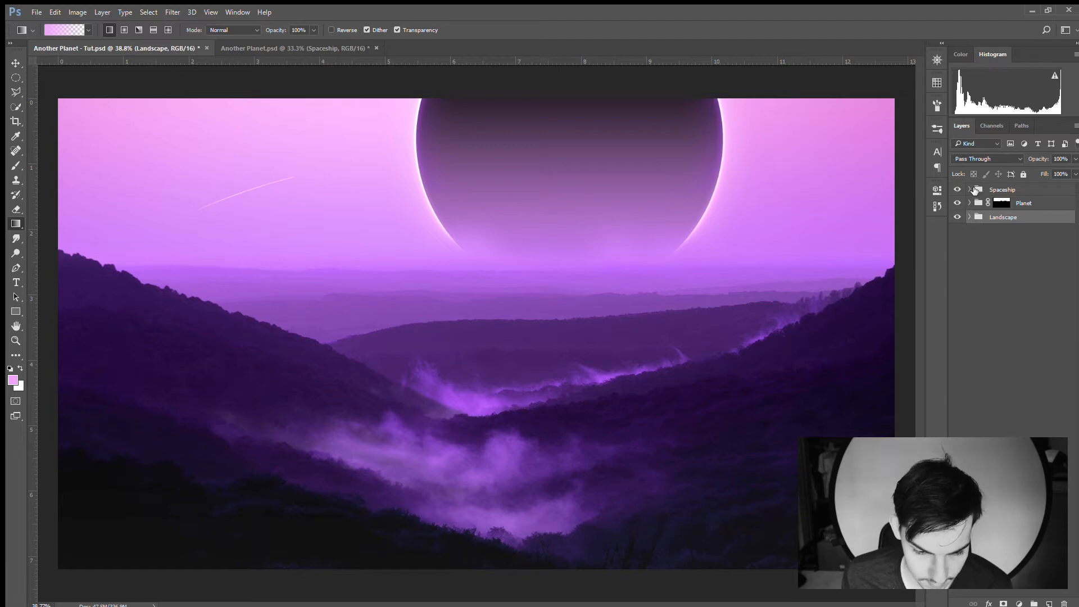
pyautogui.keyDown('shift'); pyautogui.click(1020, 190); pyautogui.keyUp('shift')
pyautogui.hotkey('ctrl', 'j')
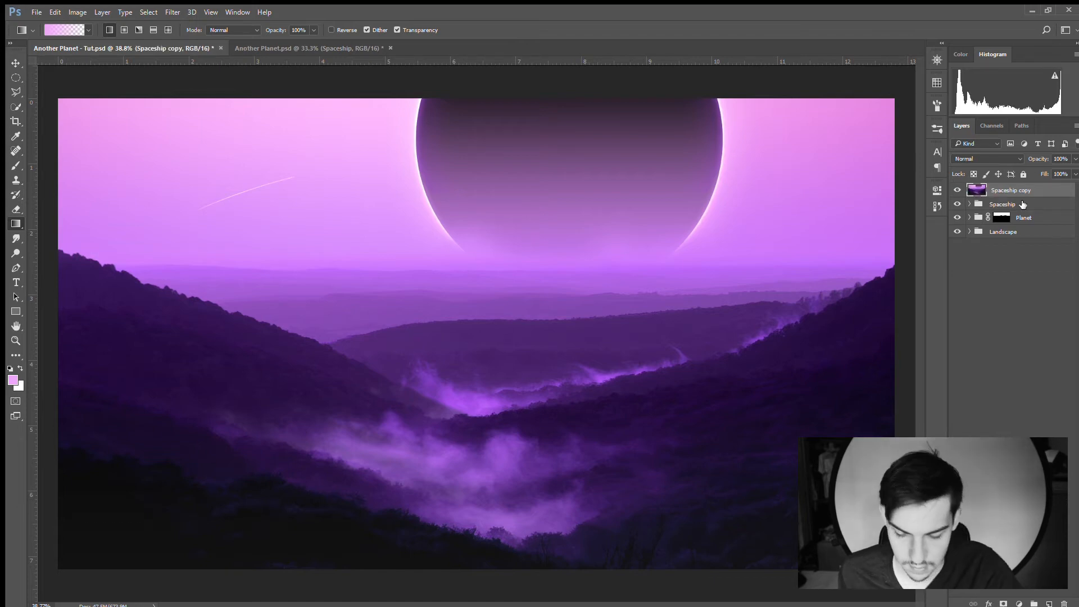
# Duplicate the merged layer, apply a High Pass filter to both copies, and group them
pyautogui.hotkey('ctrl', 'j')
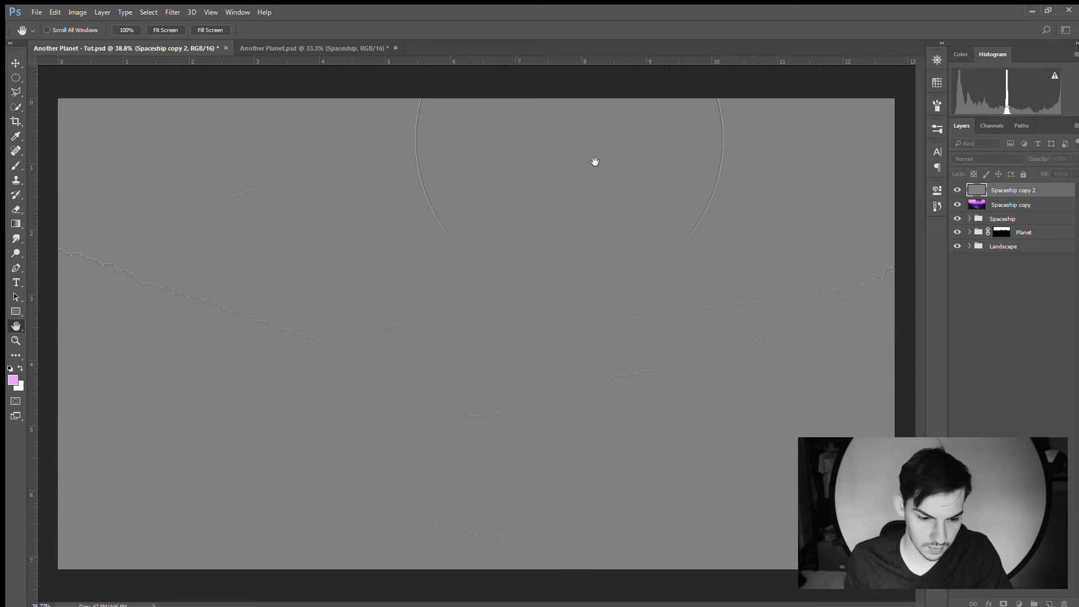
pyautogui.press('g')
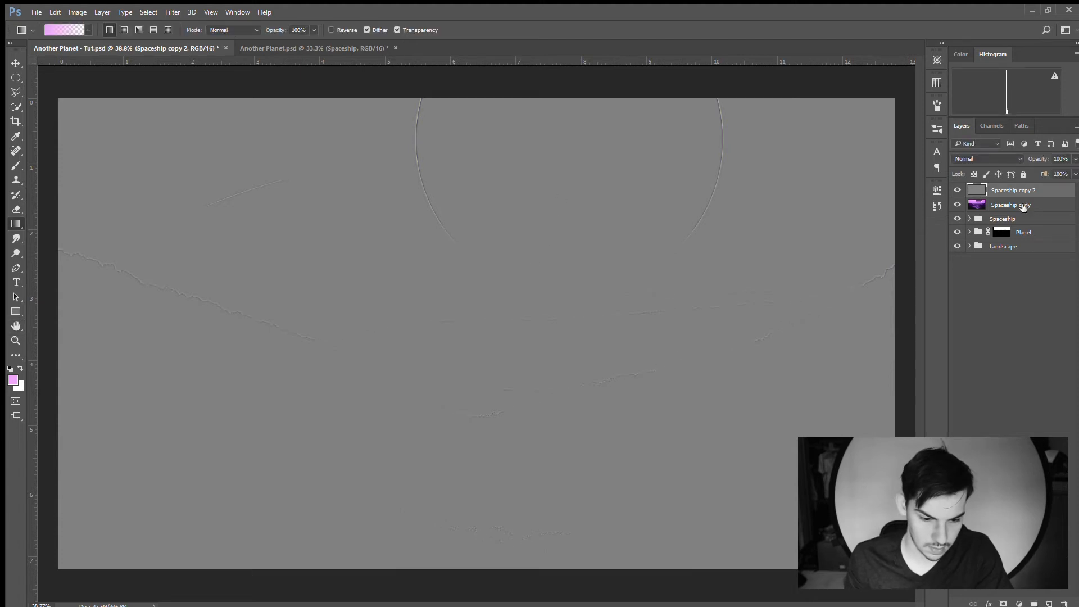
pyautogui.click(1012, 205)
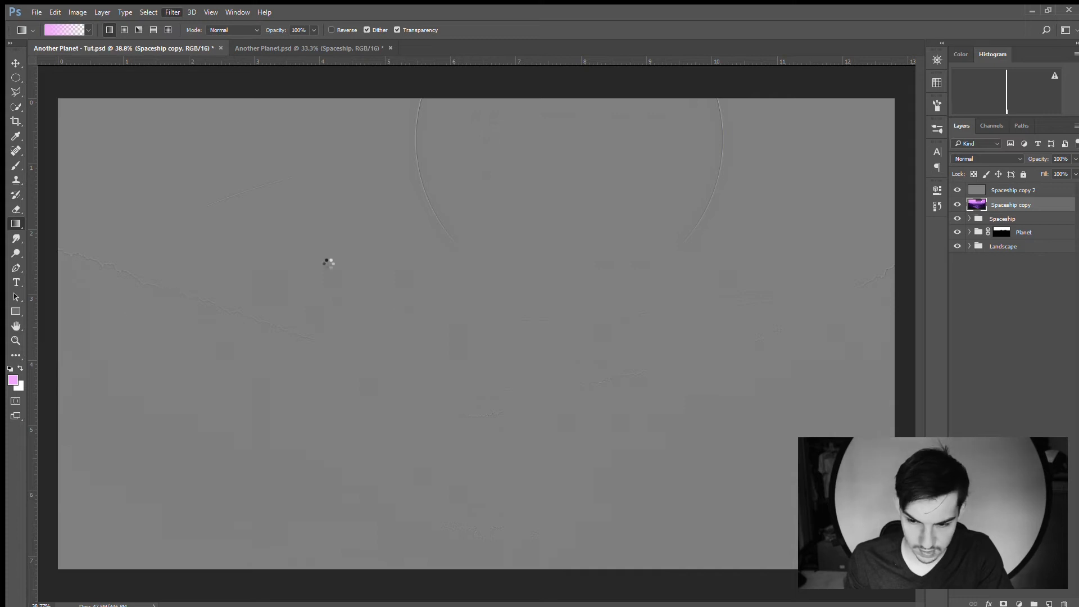
pyautogui.press('g')
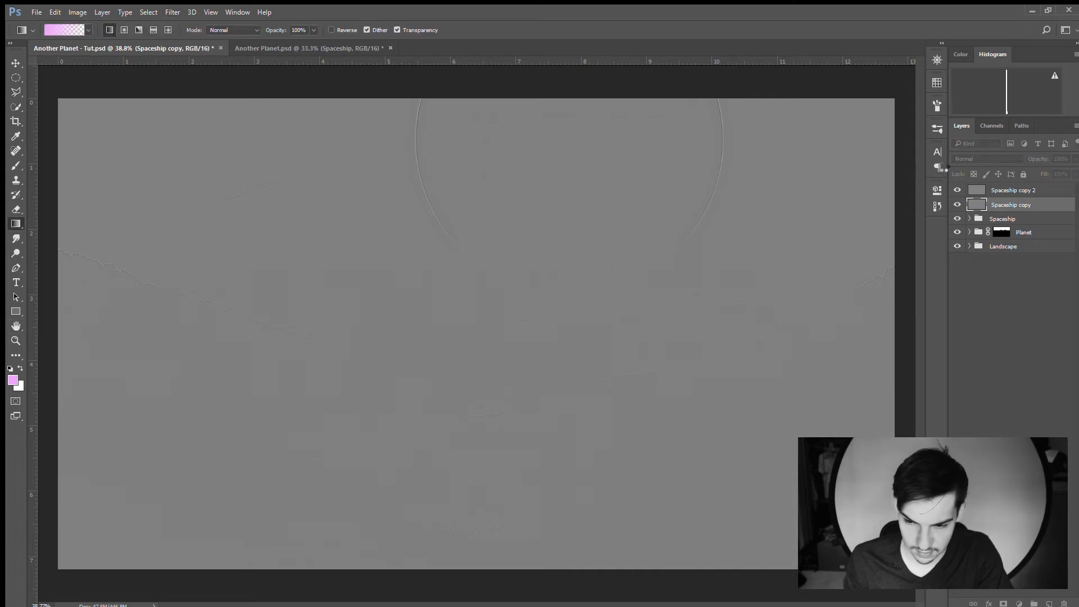
pyautogui.keyDown('shift'); pyautogui.click(1022, 194); pyautogui.keyUp('shift')
pyautogui.hotkey('ctrl', 'g')
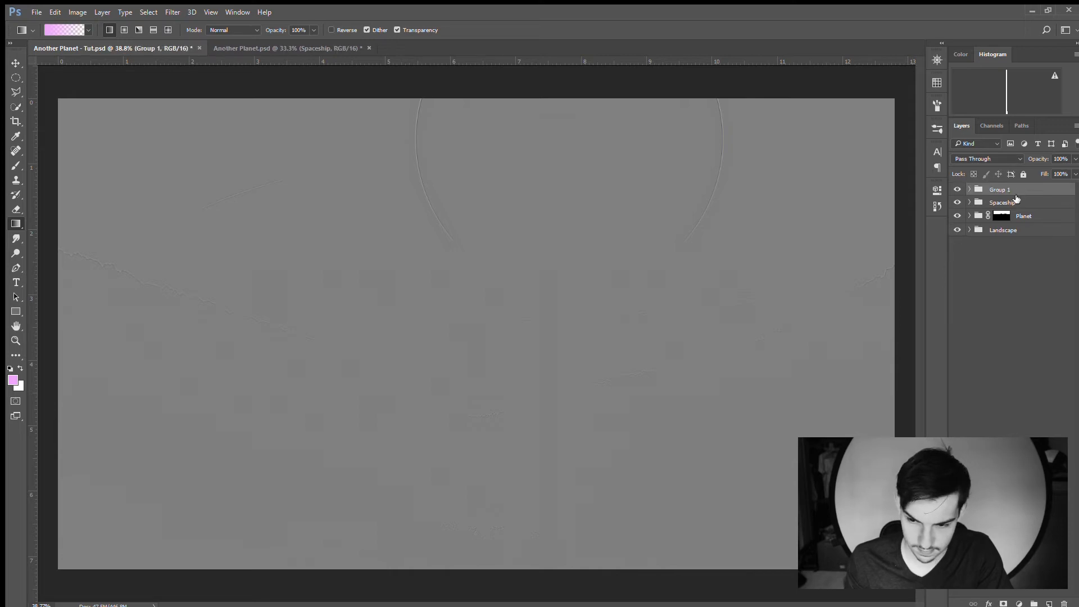
# Set the blend mode of Spaceship copy 2 to Soft Light and of Spaceship copy to Overlay
pyautogui.click(970, 190)
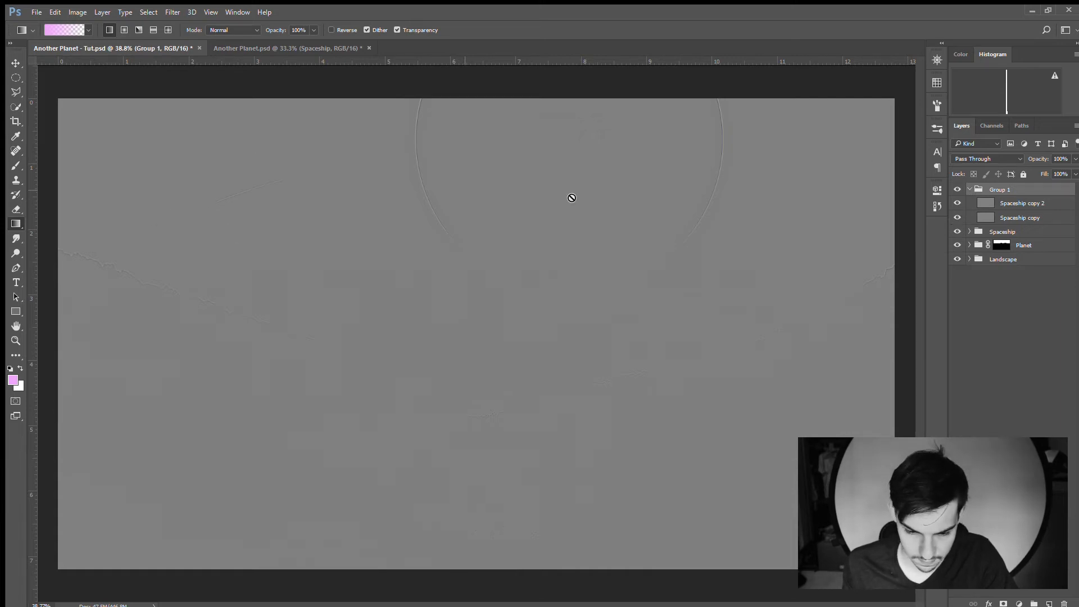
pyautogui.click(1007, 206)
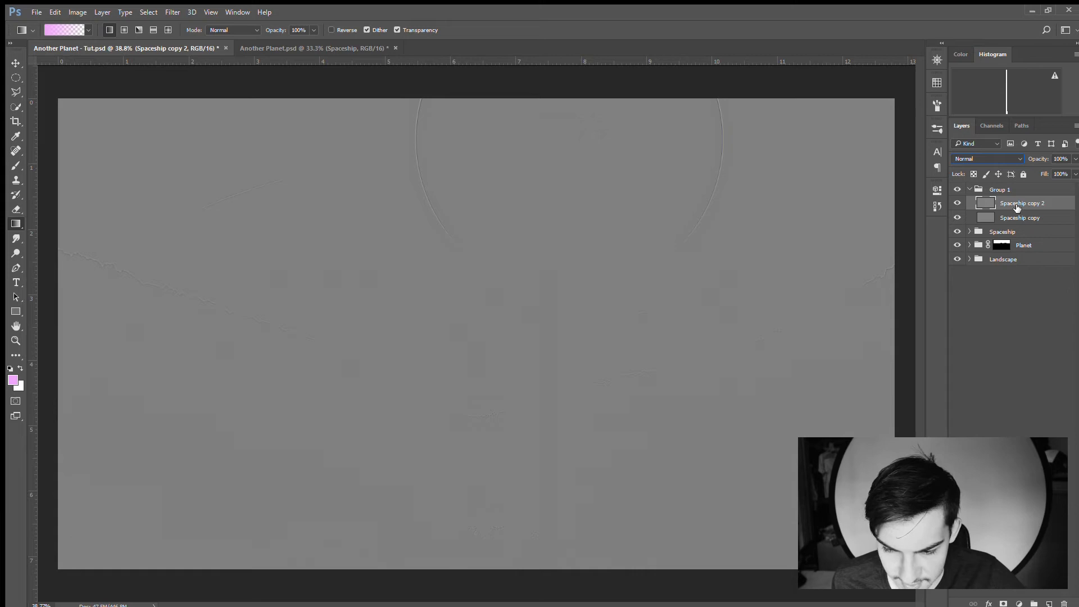
pyautogui.click(984, 159)
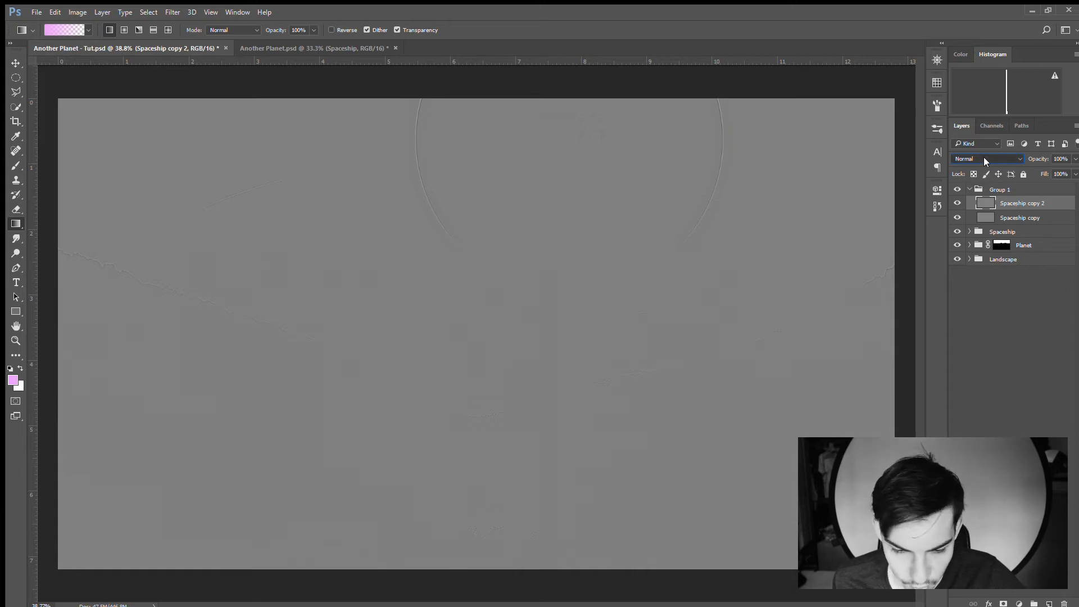
pyautogui.click(956, 272)
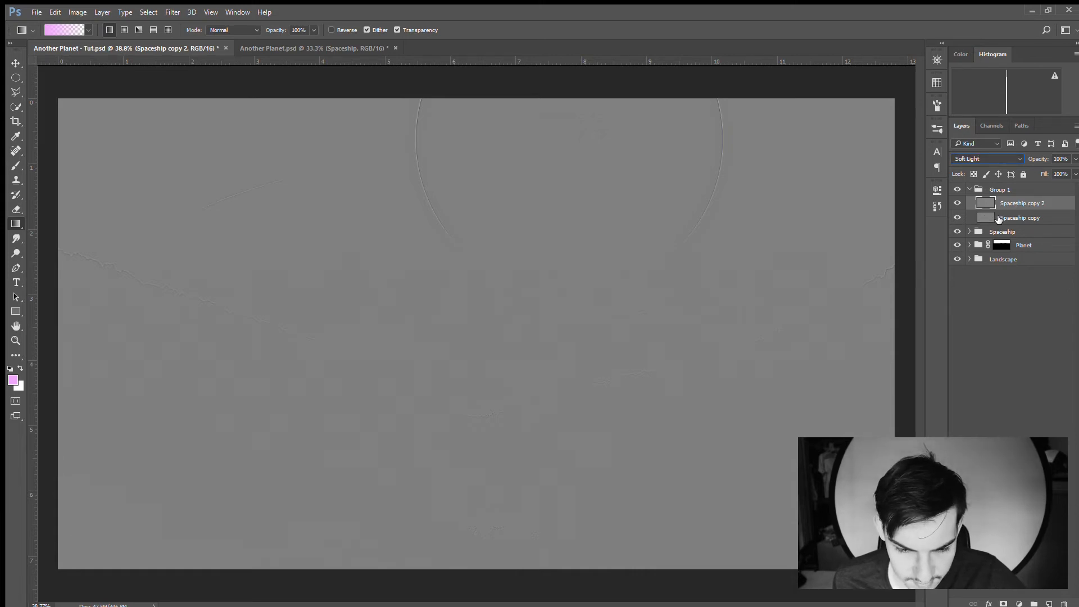
pyautogui.click(1003, 220)
pyautogui.click(982, 159)
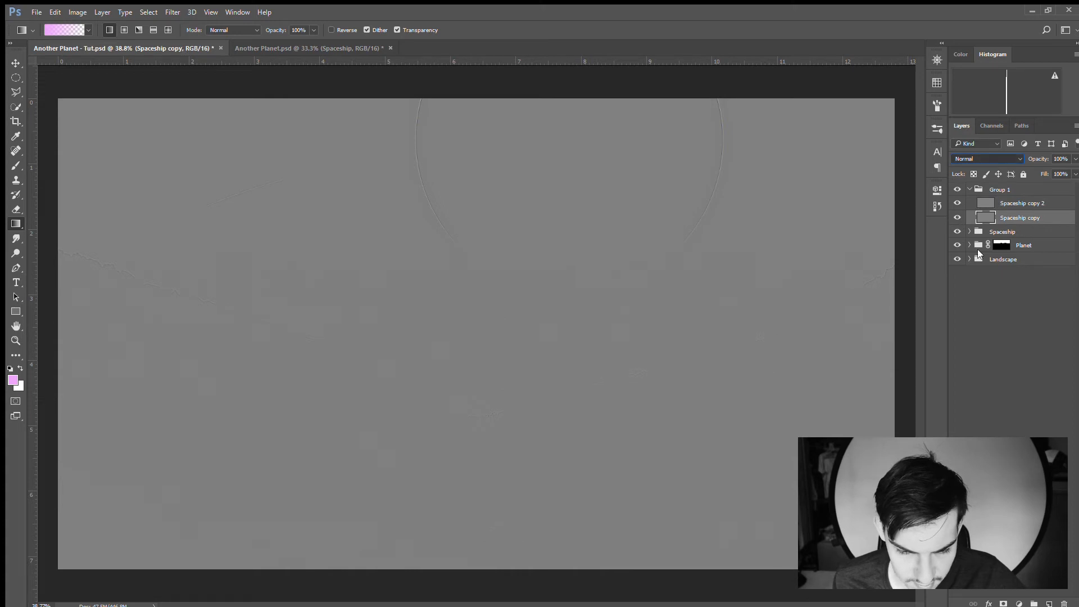
pyautogui.click(973, 264)
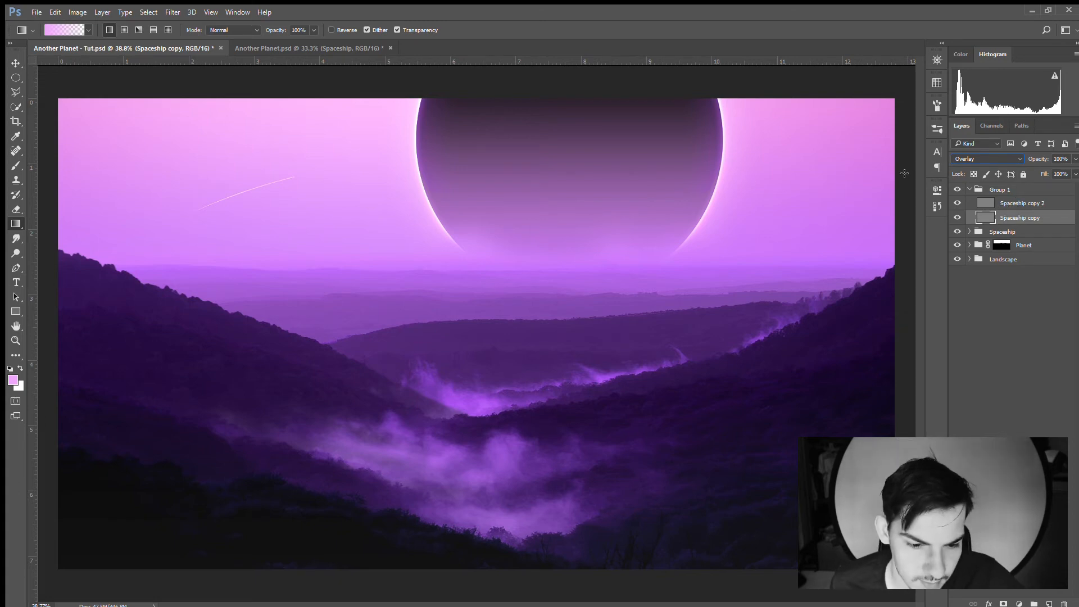
# Toggle the High Pass group's visibility to check the effect, and rename the group Sharpen
pyautogui.click(957, 190)
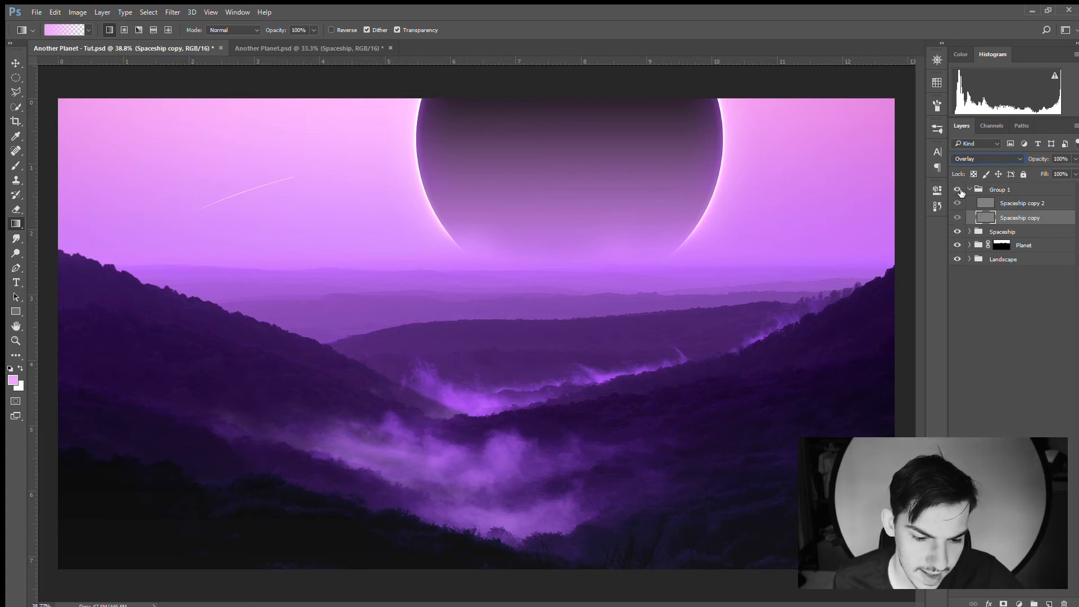
pyautogui.doubleClick(999, 190)
pyautogui.write('Shap')
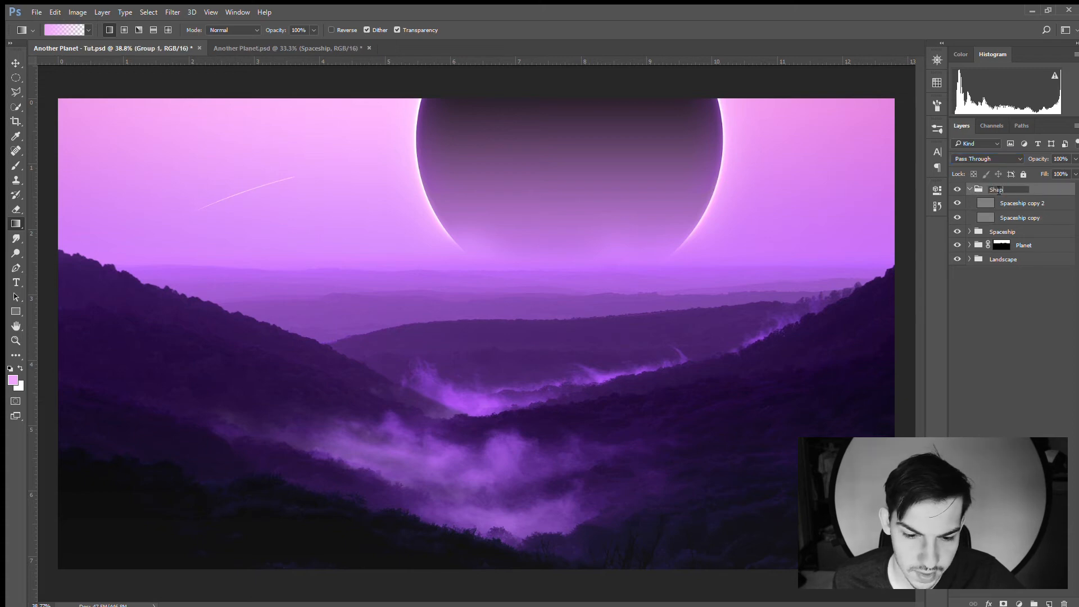
pyautogui.press('BackSpace')
pyautogui.write('rpen')
pyautogui.press('Return')
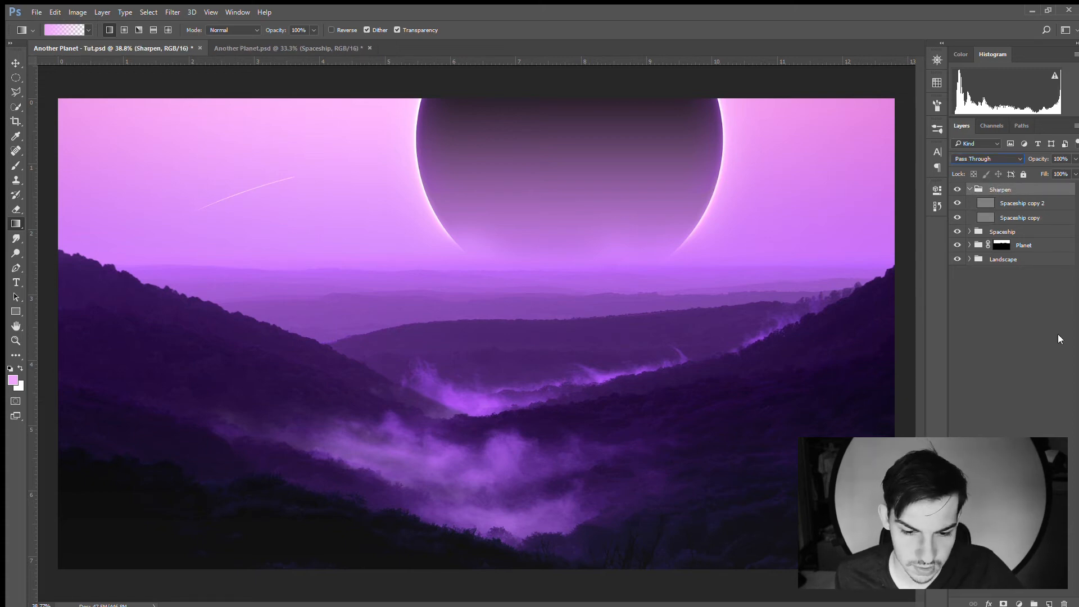
# Create a new group above the Sharpen group and name it Noise
pyautogui.click(1035, 604)
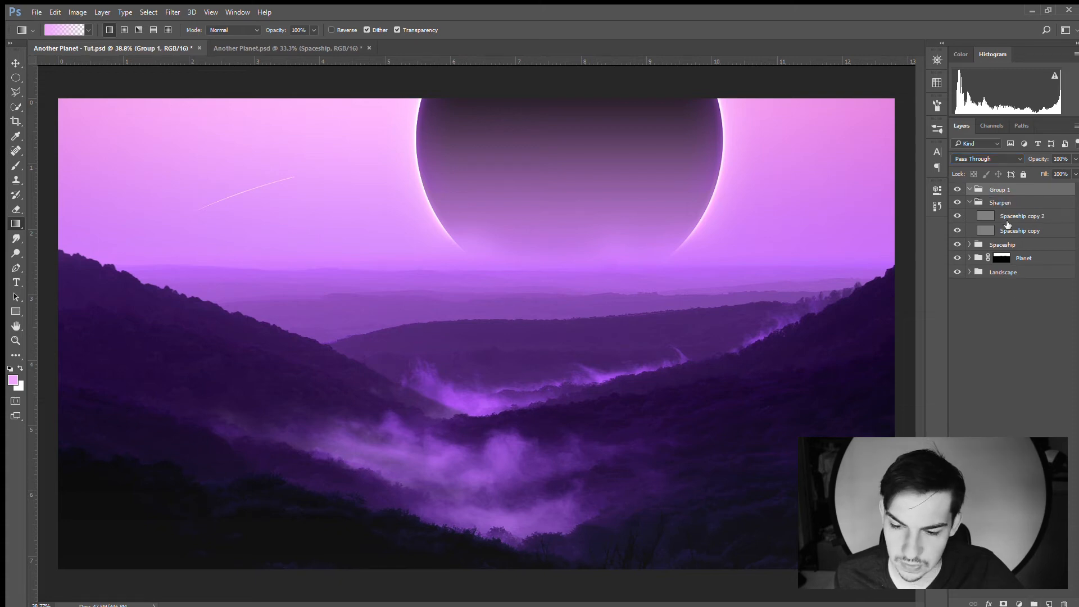
pyautogui.doubleClick(999, 189)
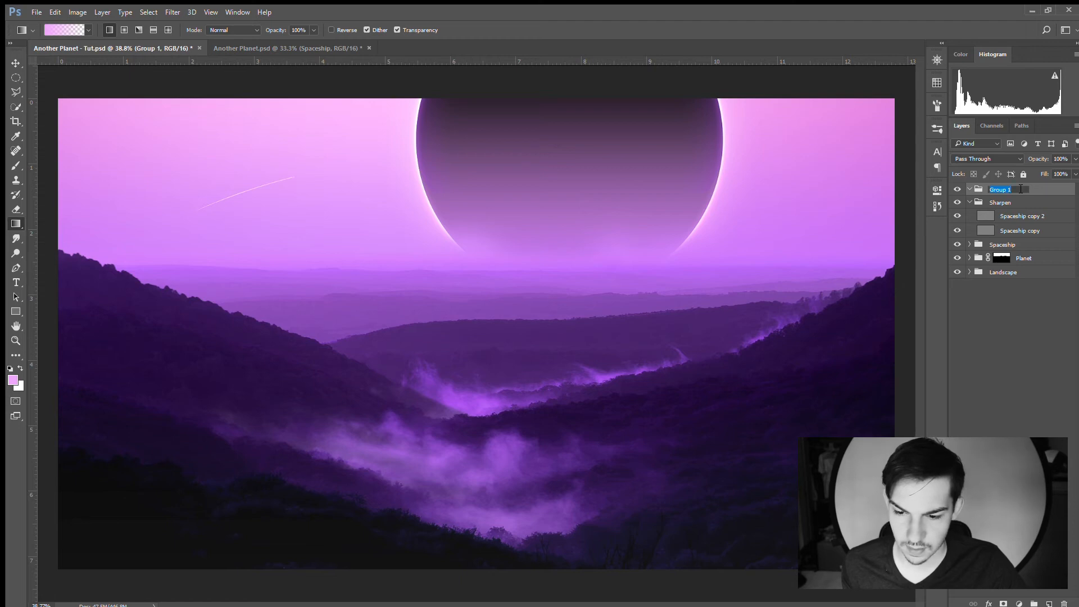
pyautogui.write('Noise')
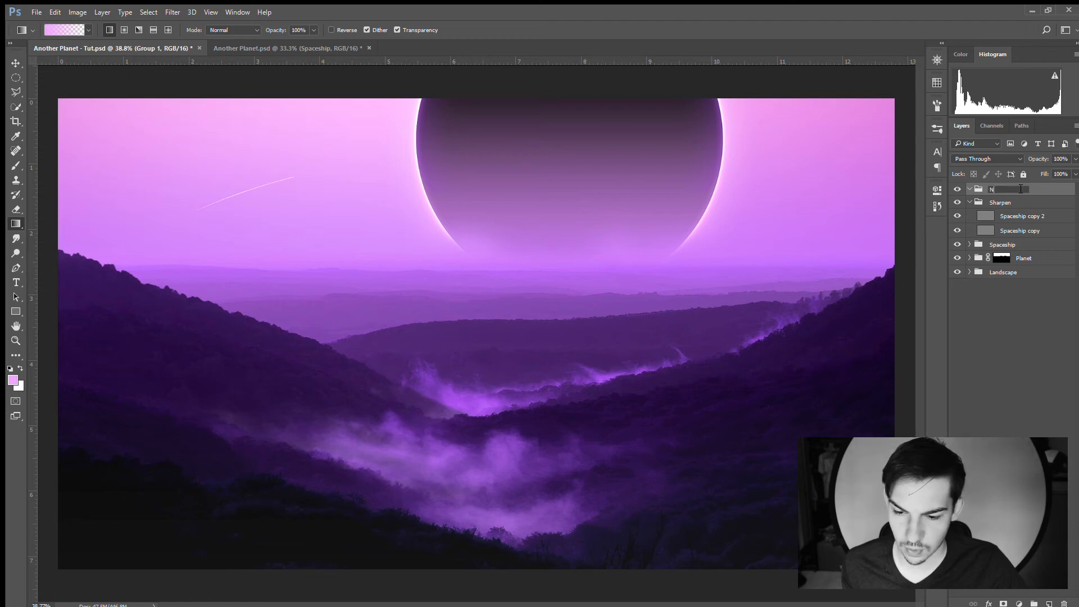
pyautogui.press('Return')
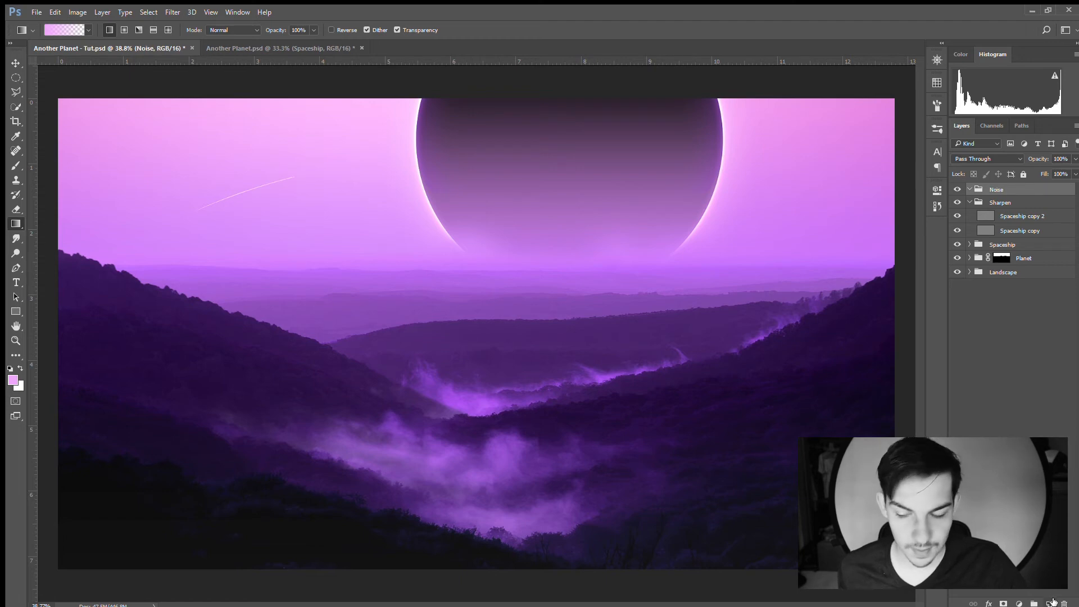
# Add a new layer inside the Noise group and fill it with neutral mid-grey
pyautogui.hotkey('ctrl', 'shift', 'alt', 'n')
pyautogui.press('i')
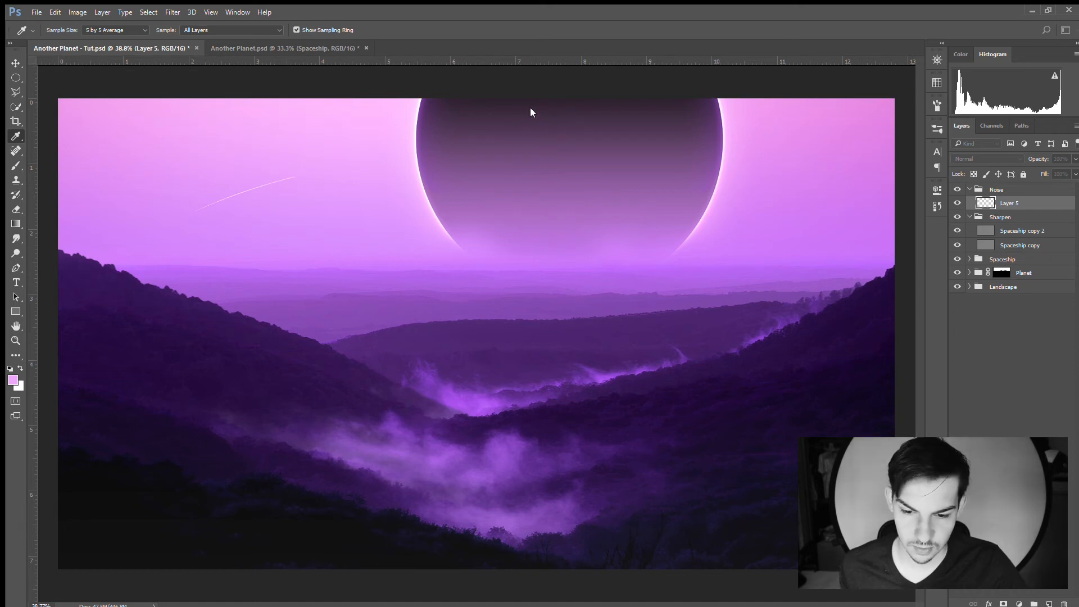
pyautogui.press('g')
pyautogui.hotkey('shift', 'g')
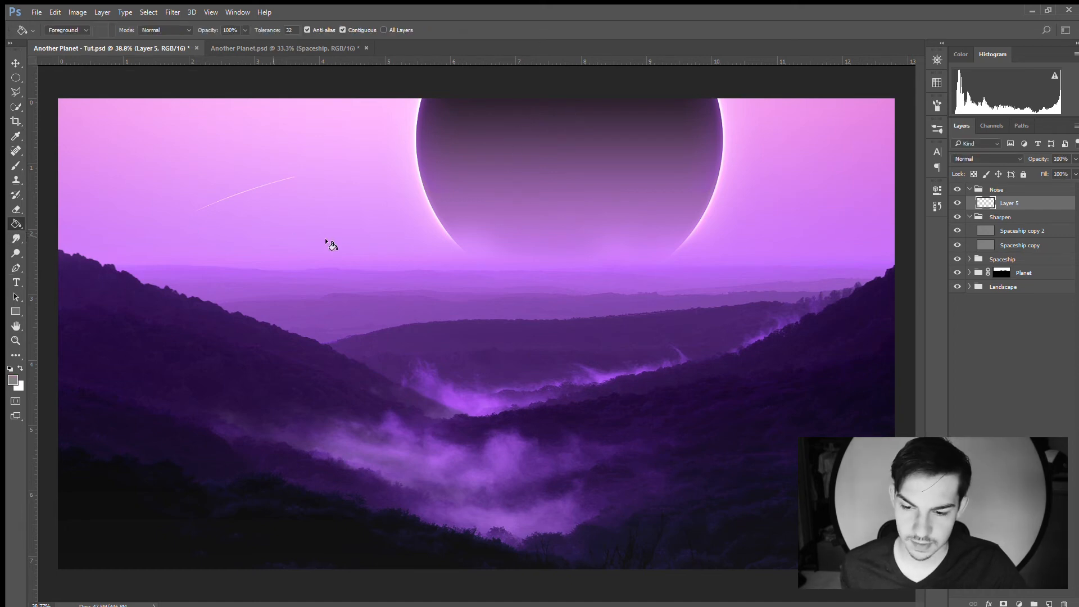
pyautogui.click(388, 405)
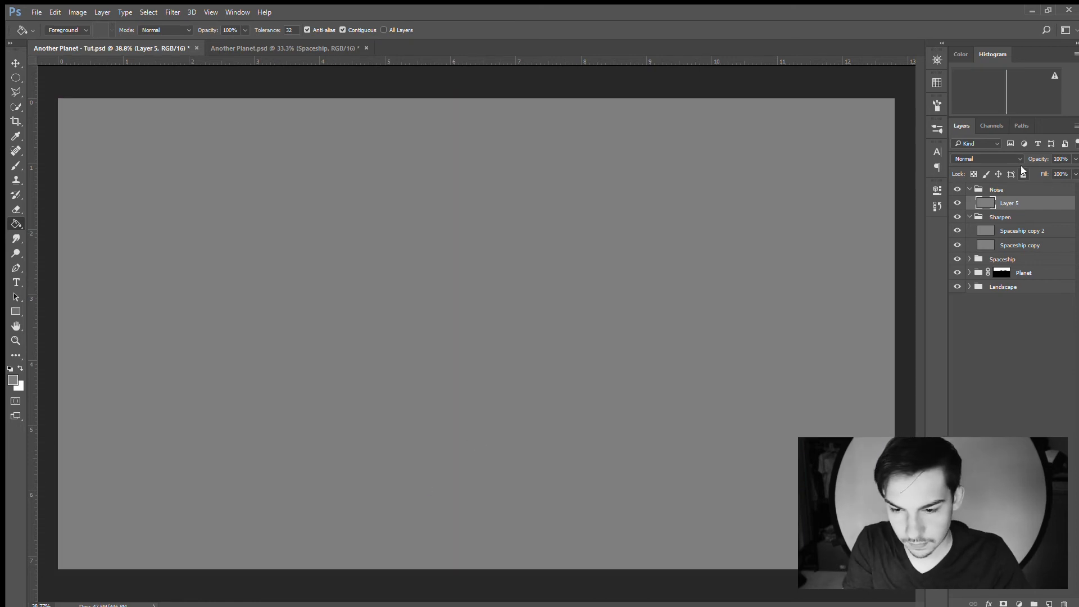
# Set the grey layer's blend mode to Soft Light and apply a noise filter to it
pyautogui.click(999, 156)
pyautogui.click(964, 273)
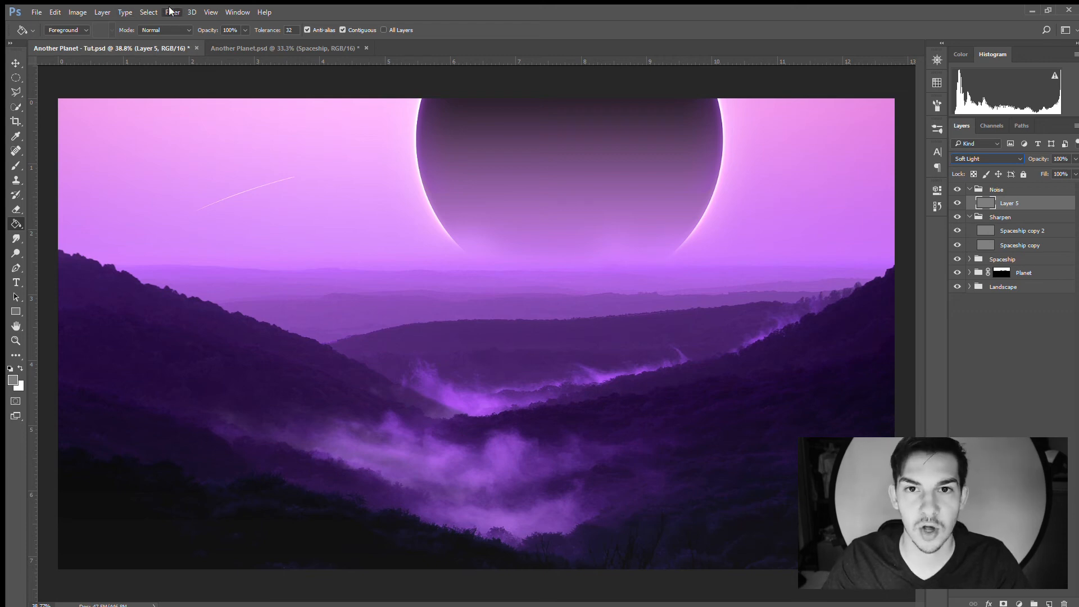
pyautogui.press('h')
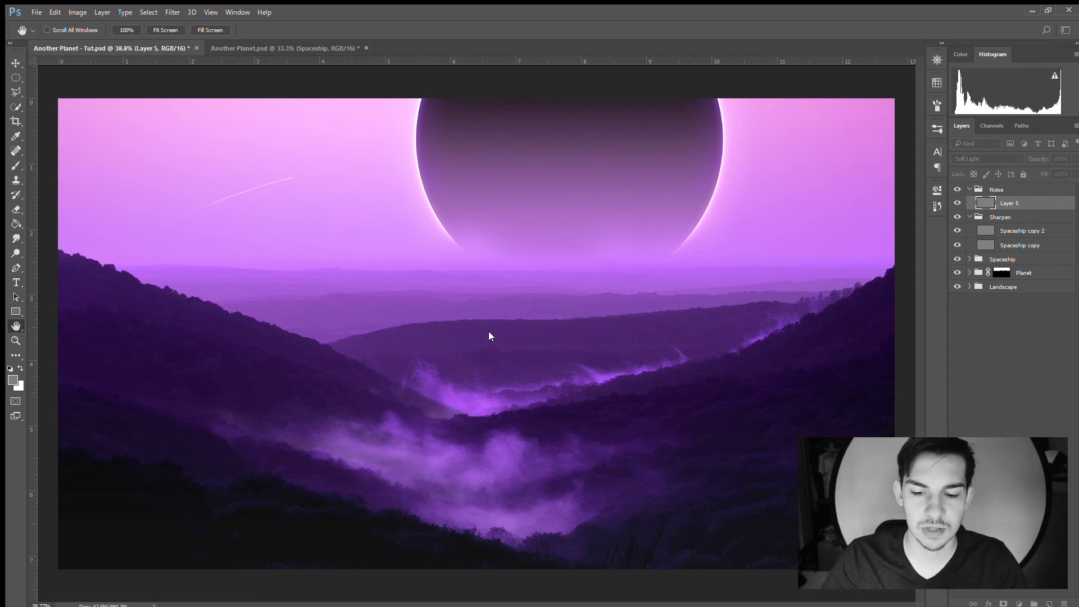
pyautogui.press('g')
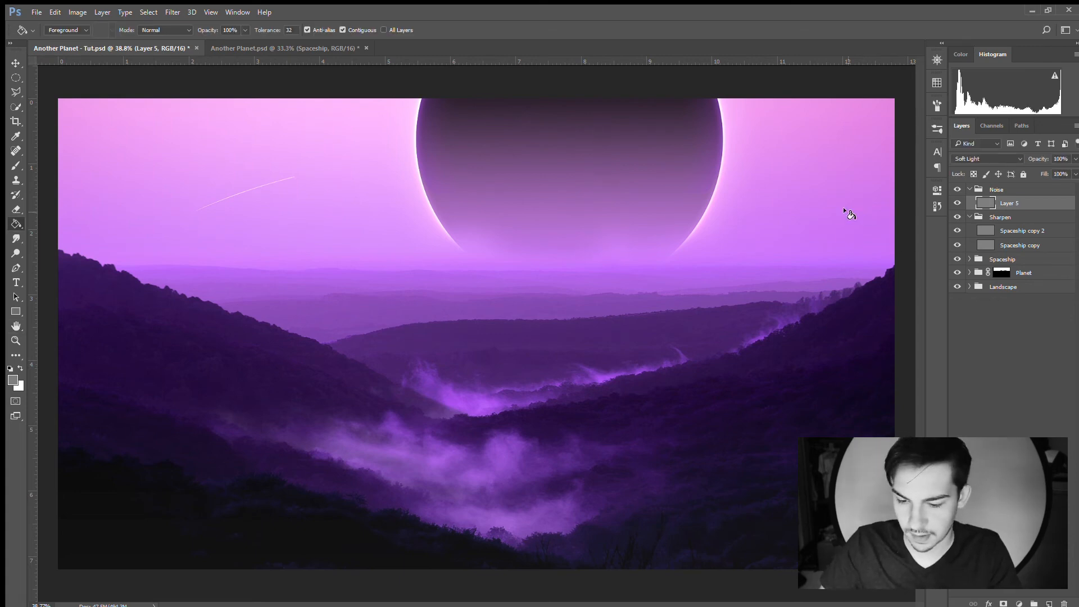
# Examine the grain up close on the planet by toggling the noise layer's visibility
pyautogui.press('z')
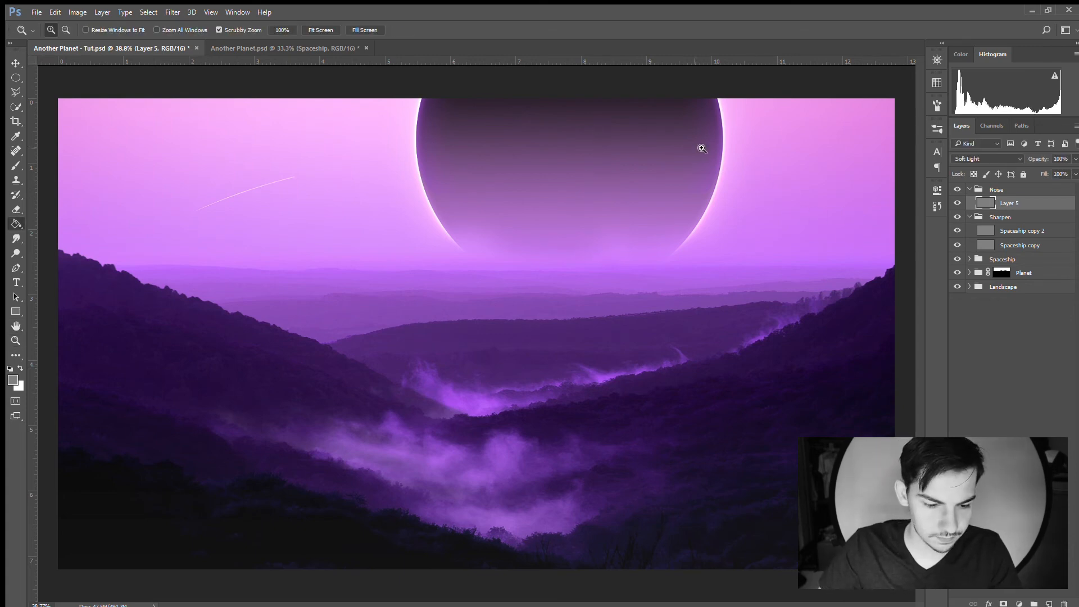
pyautogui.press('g')
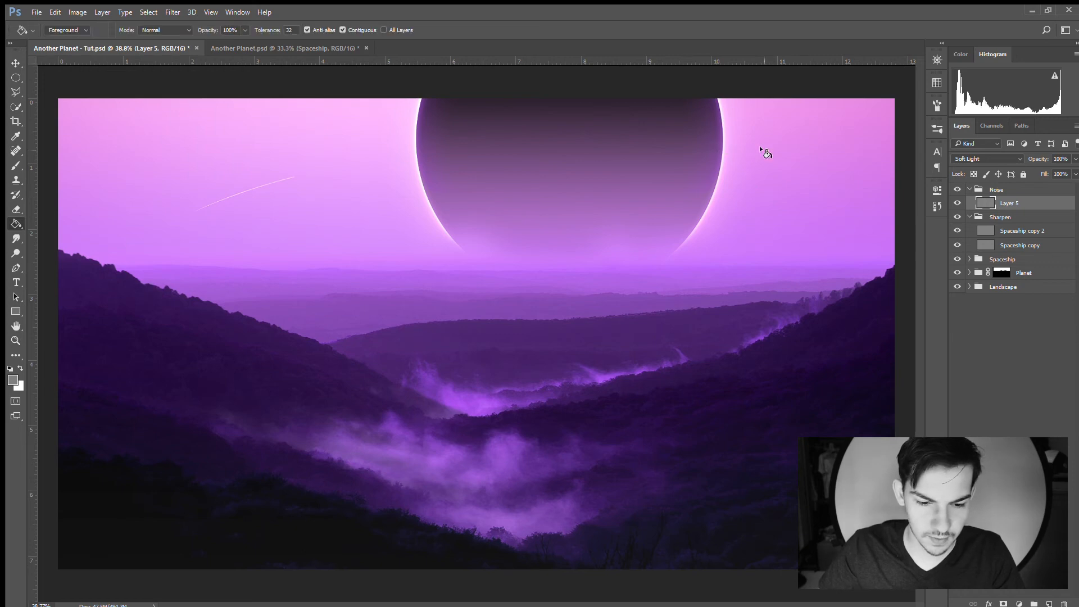
pyautogui.press('z')
pyautogui.moveTo(494, 192); pyautogui.dragTo(623, 197)
pyautogui.click(958, 202)
pyautogui.click(959, 199)
pyautogui.click(959, 200)
pyautogui.click(959, 200)
pyautogui.click(959, 201)
pyautogui.click(959, 201)
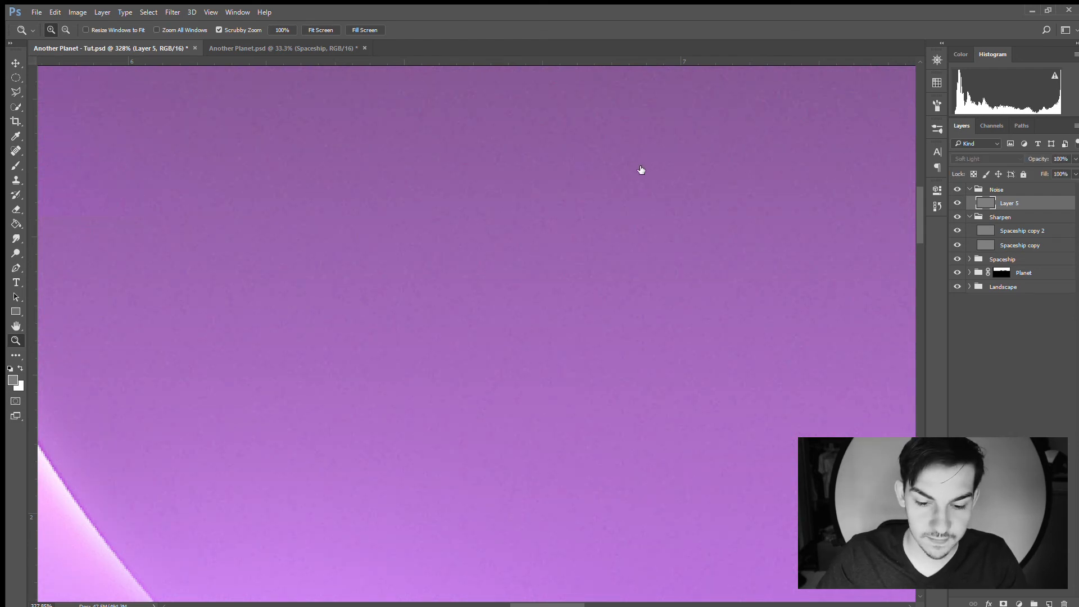
# Reduce the noise layer's opacity to 60% and fit the whole image in view
pyautogui.click(1059, 159)
pyautogui.write('75')
pyautogui.press('Return')
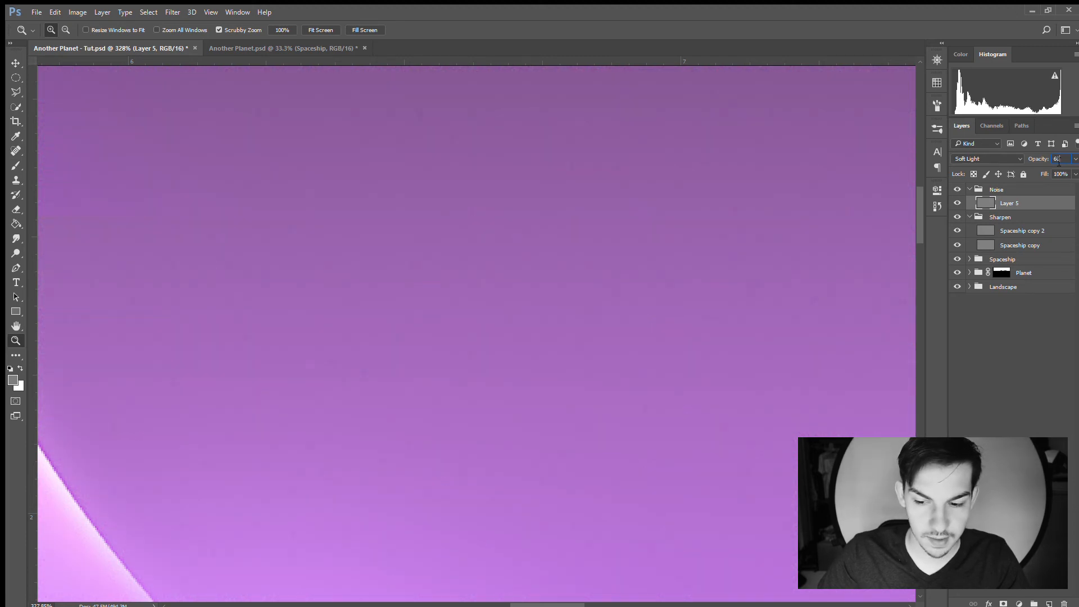
pyautogui.click(318, 29)
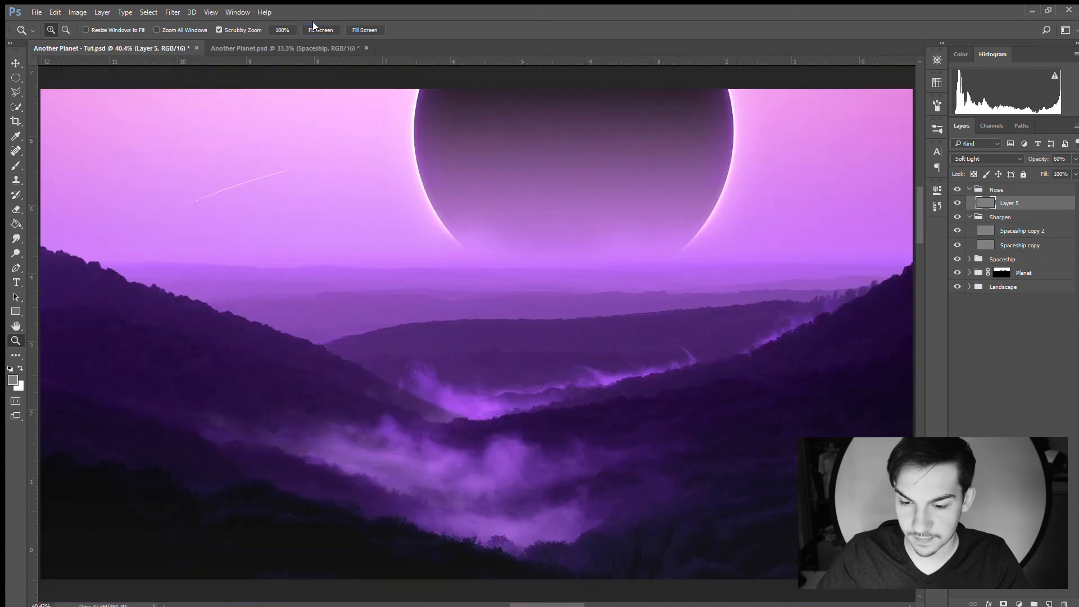
# Collapse the Noise and Sharpen groups in the layer stack
pyautogui.click(975, 189)
pyautogui.click(970, 190)
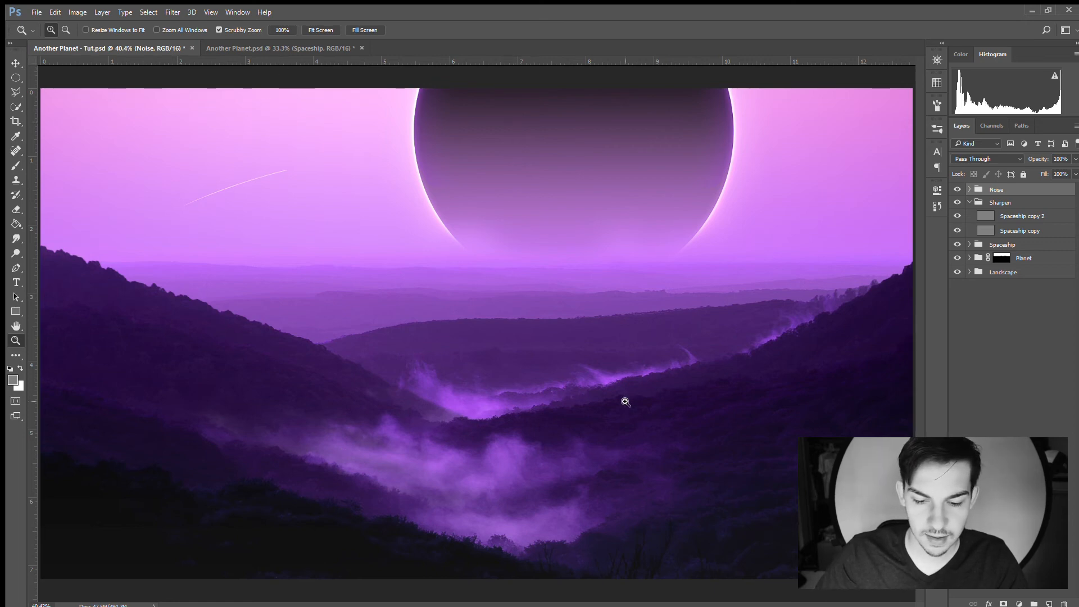
pyautogui.click(969, 203)
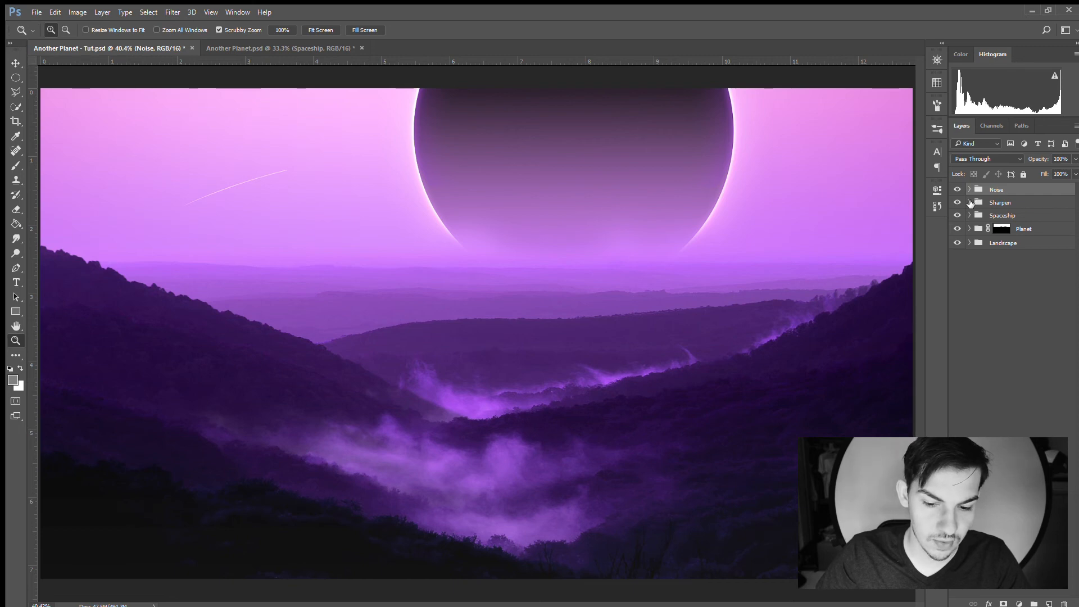